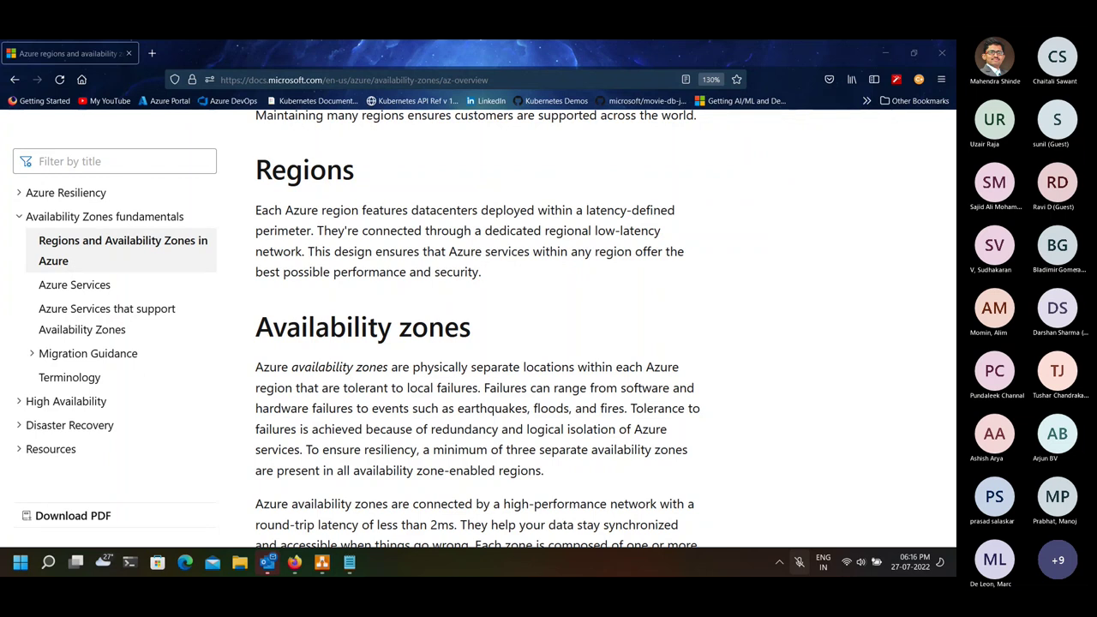
- Switch from the documentation page to the storage account diagram in draw.io and dismiss all meeting reminders
key("ctrl+shift+m")
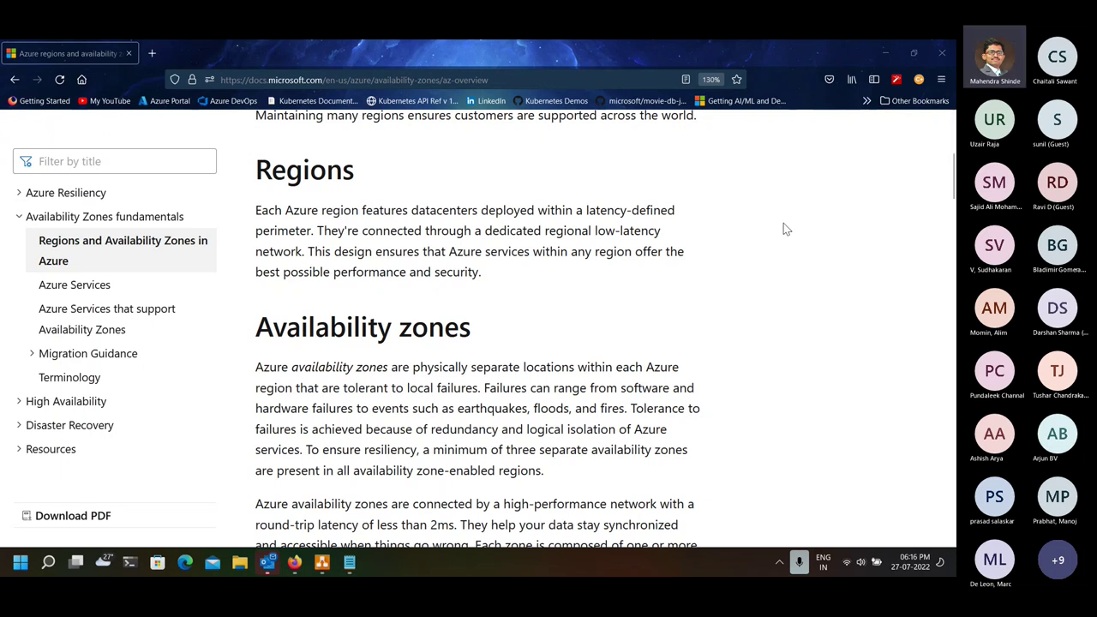
left_click(892, 52)
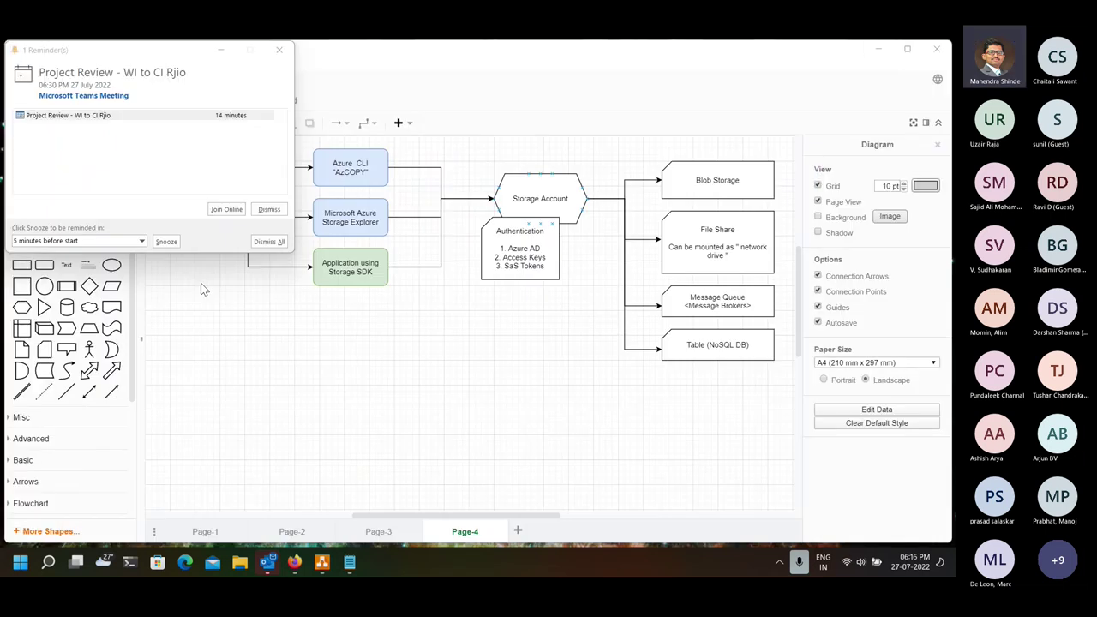
left_click(262, 244)
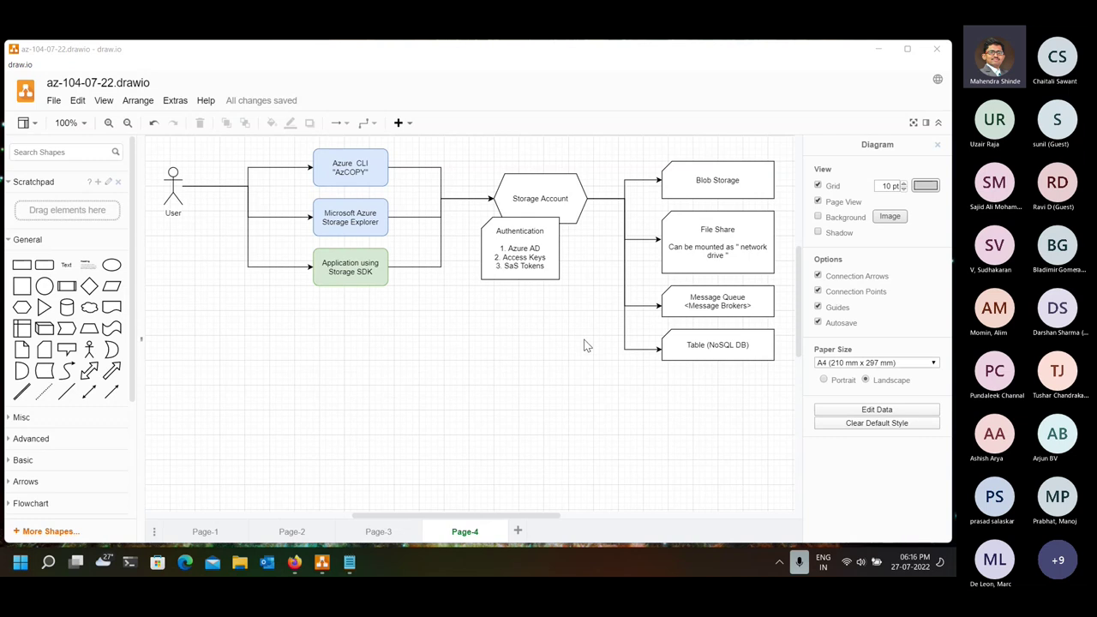
left_click(532, 258)
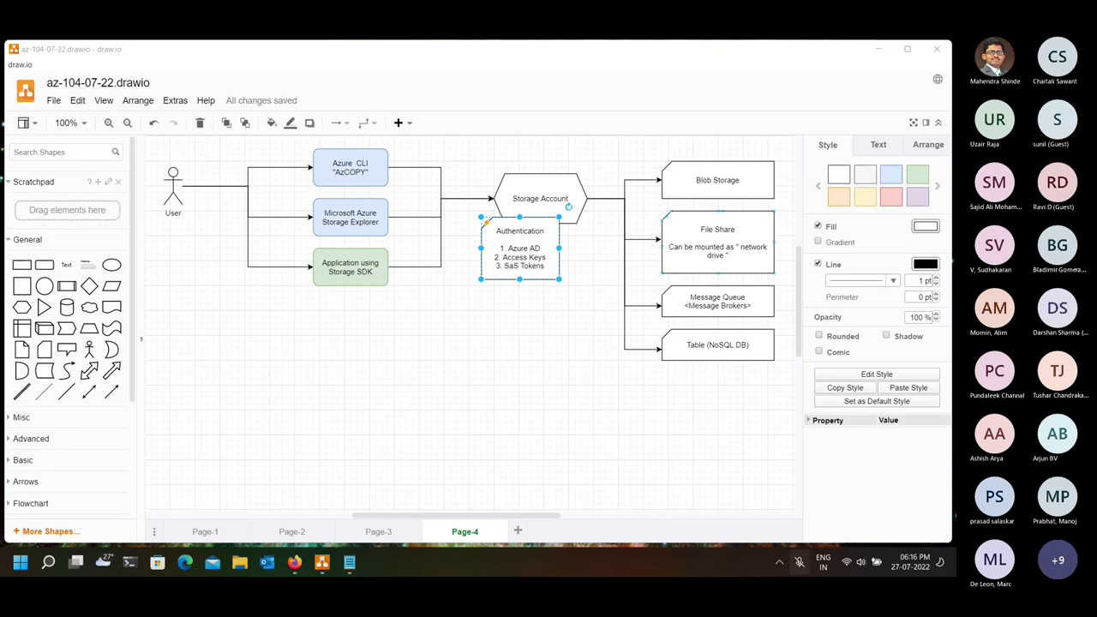
left_click(539, 355)
left_click(521, 247)
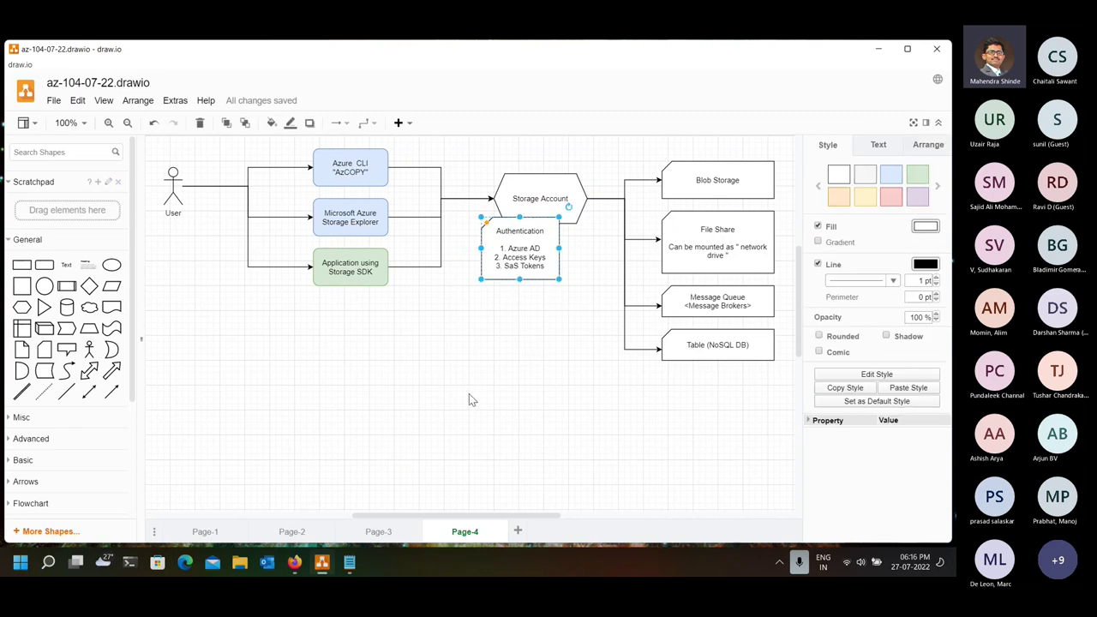
left_click(703, 192)
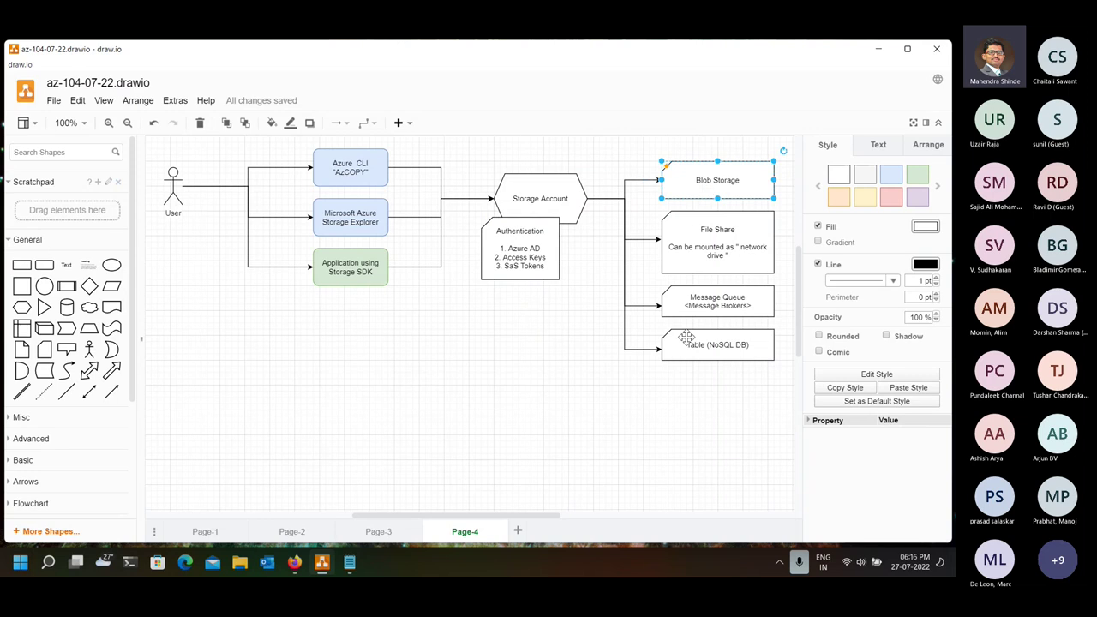
- Add an internal storage shape beside the Blob Storage box and widen it
left_click_drag(548, 515, 631, 519)
left_click(161, 381)
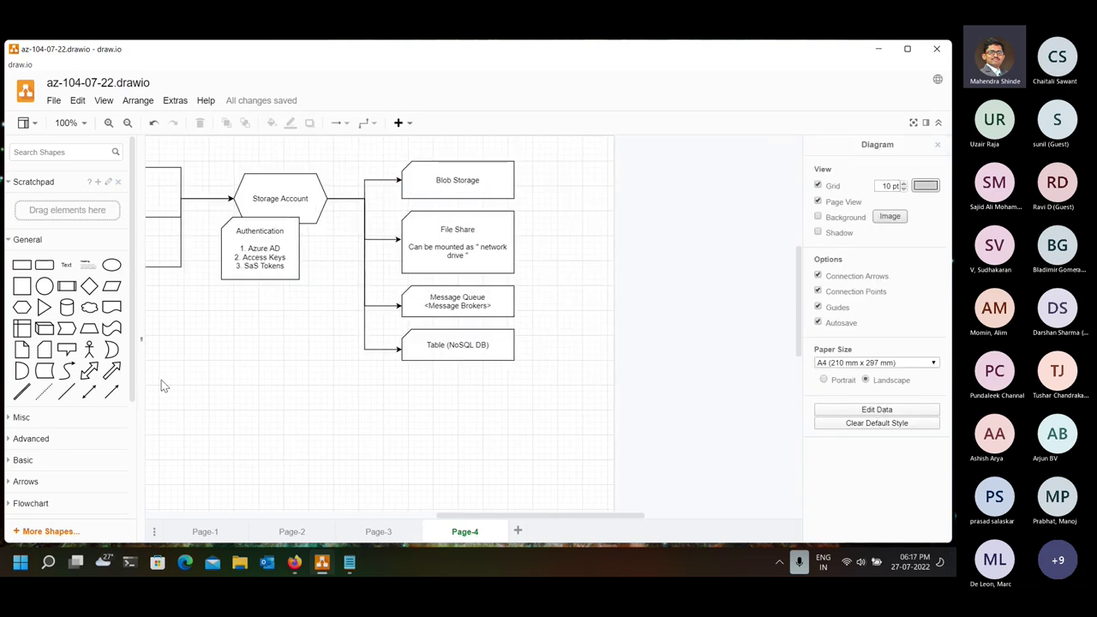
left_click(22, 328)
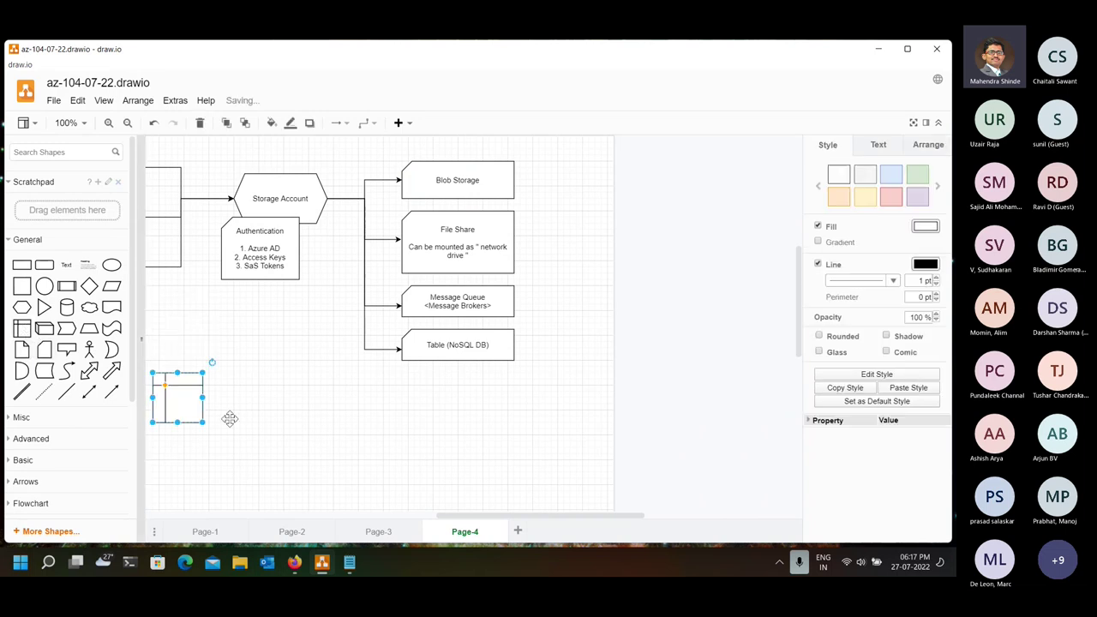
left_click_drag(180, 401, 563, 183)
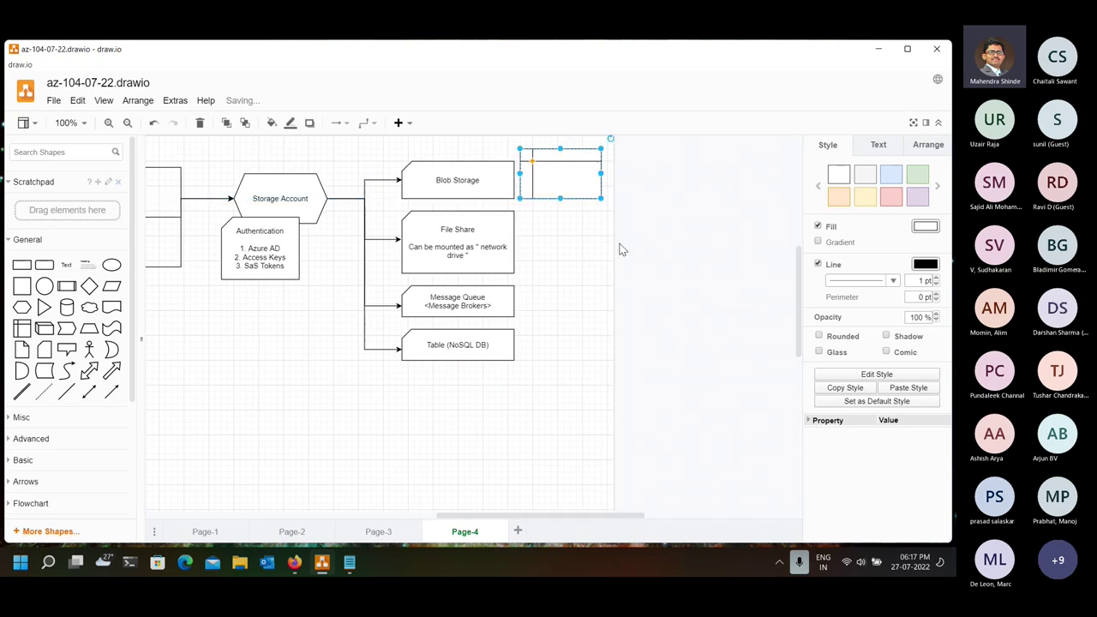
- Label the shape beside Blob Storage with "VM Disk", "Database PaaS" and "Logs" on separate lines and narrow its inner margins
type("VM Disk")
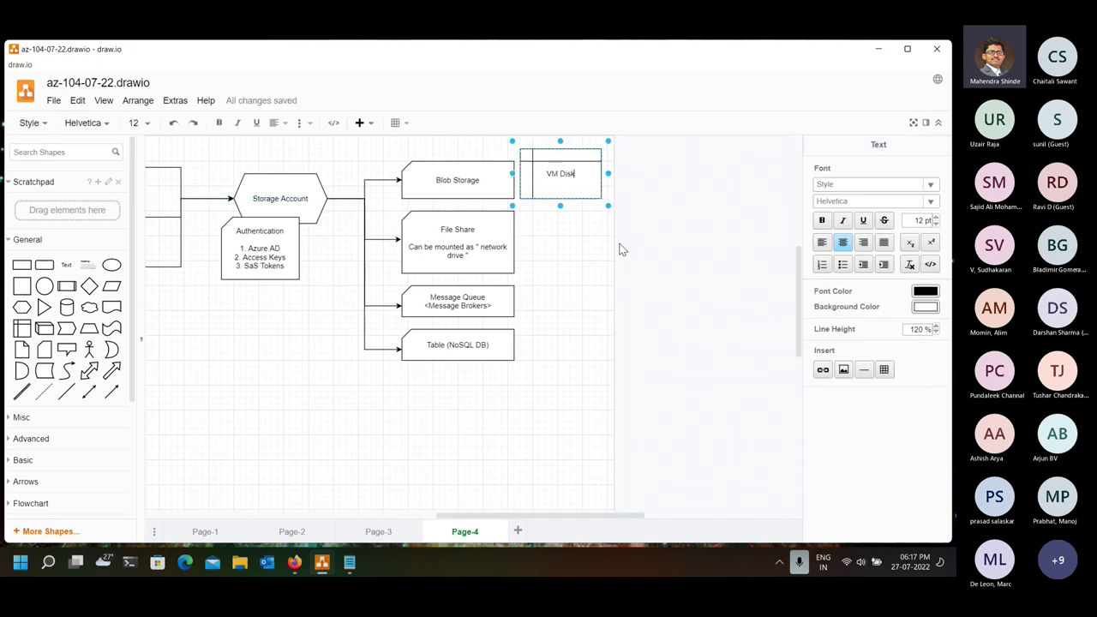
key("Return")
type("(")
key("BackSpace")
type("Dat")
key("BackSpace")
type("tabase PaaS")
key("Return")
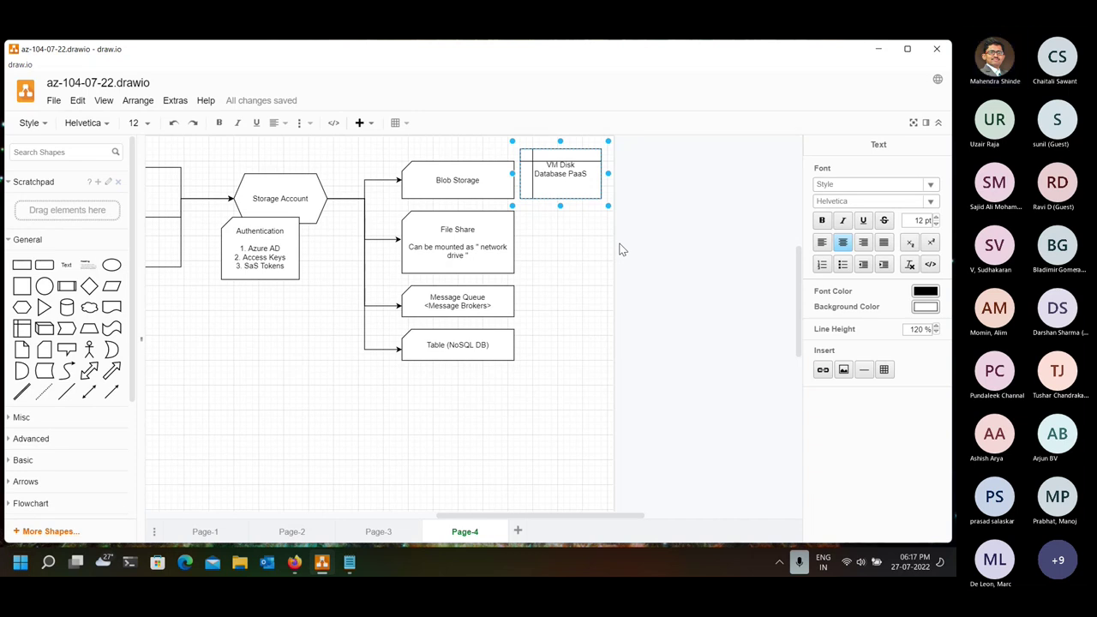
type("Logs")
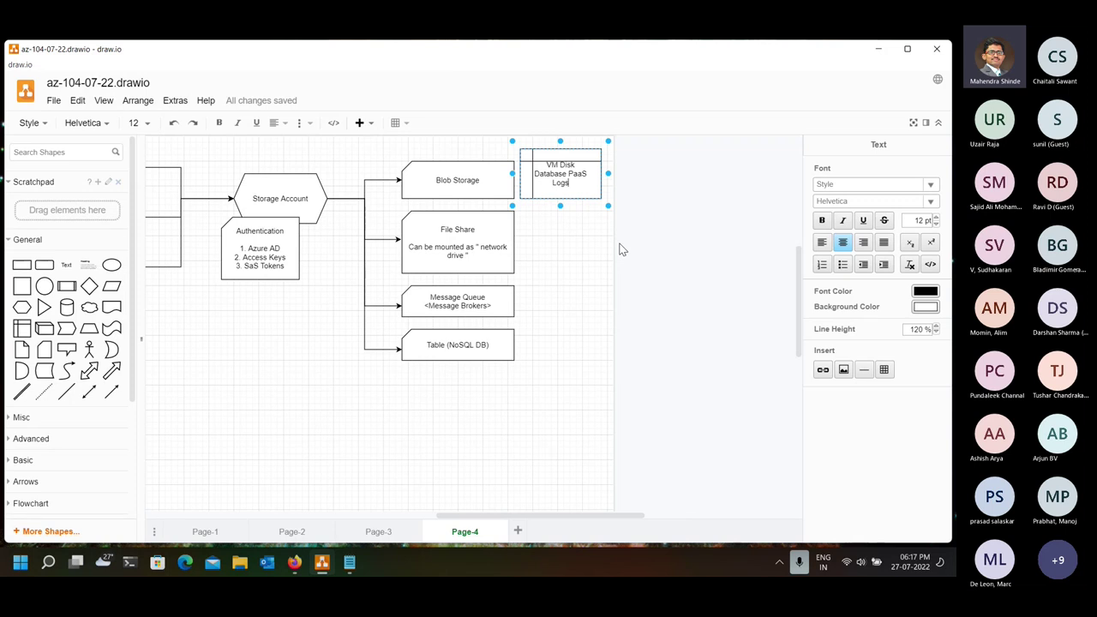
key("Escape")
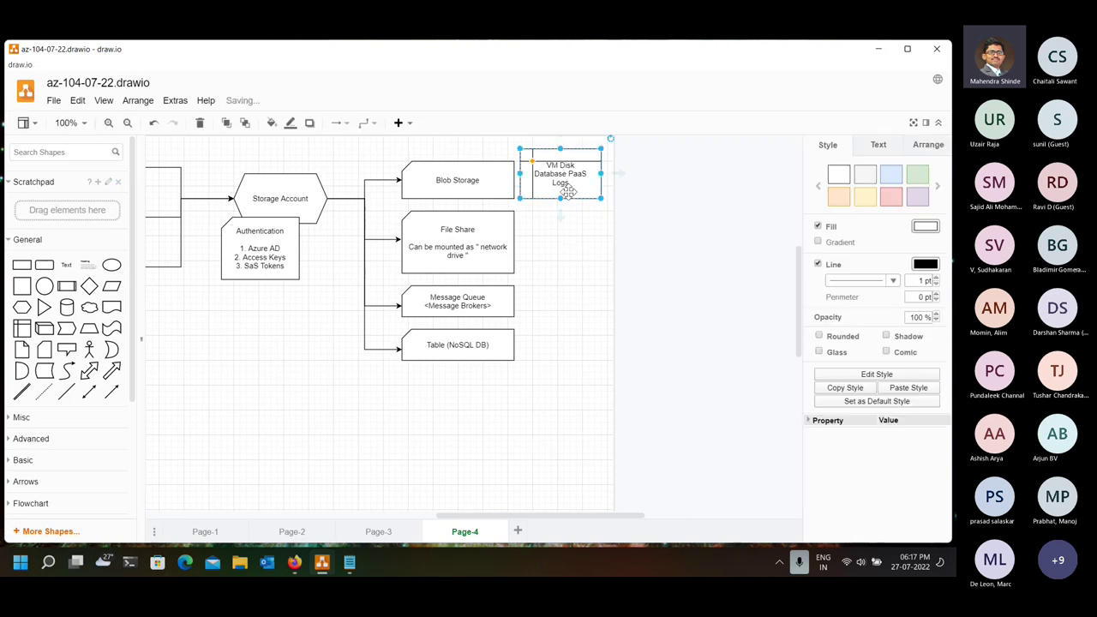
left_click_drag(530, 162, 532, 163)
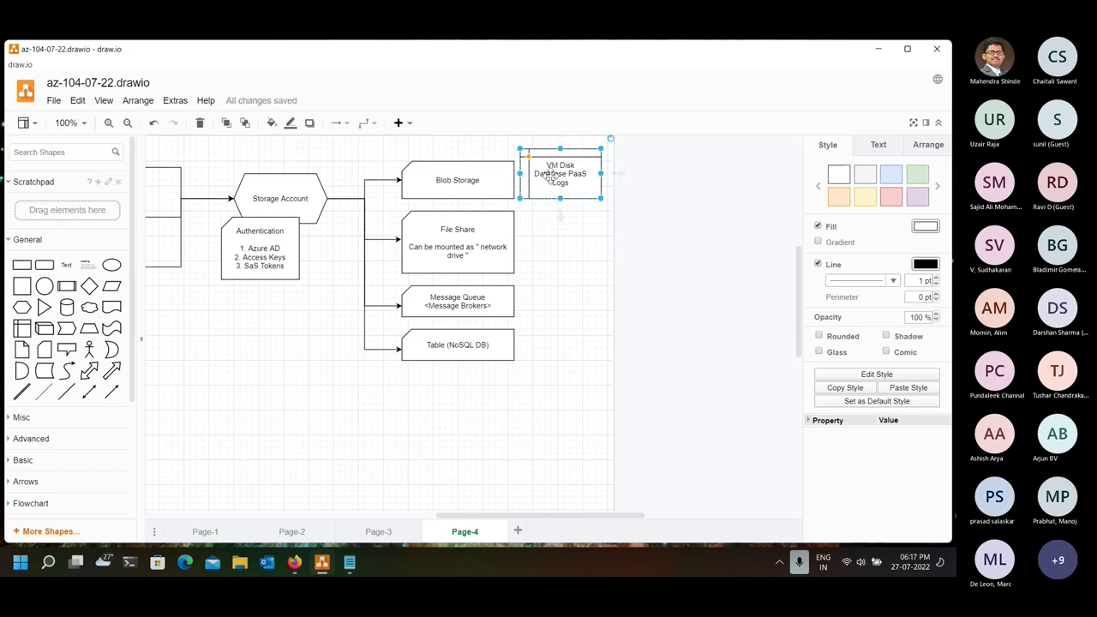
- Duplicate the labelled shape beside the File Share box and change the copy's text to "Shared Drive"
left_click_drag(548, 176, 545, 244)
key("F2")
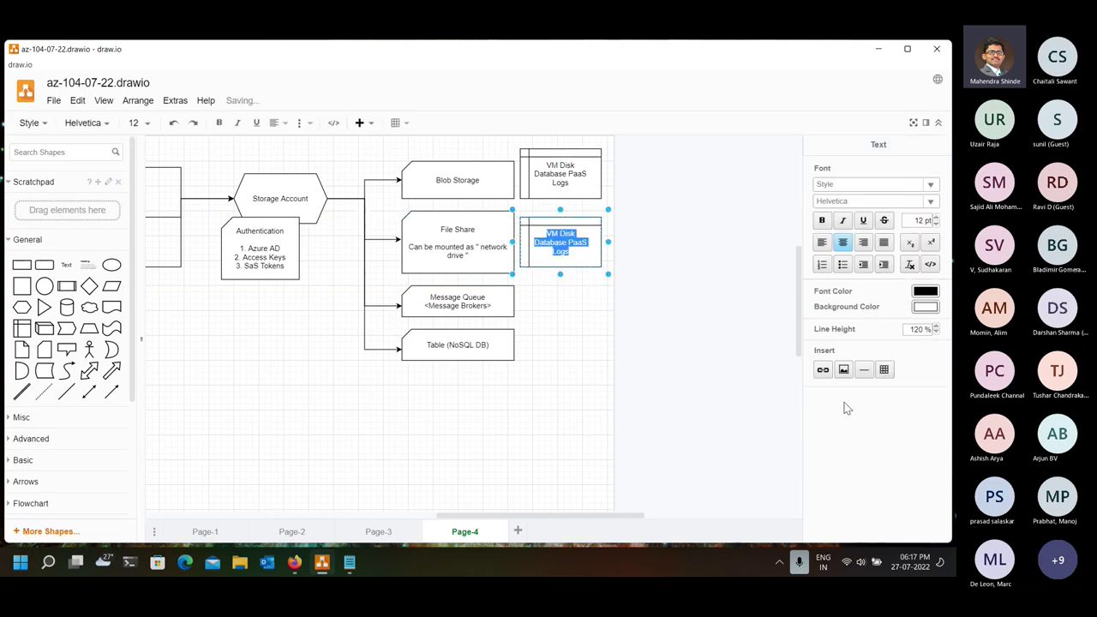
type("Shared Drive")
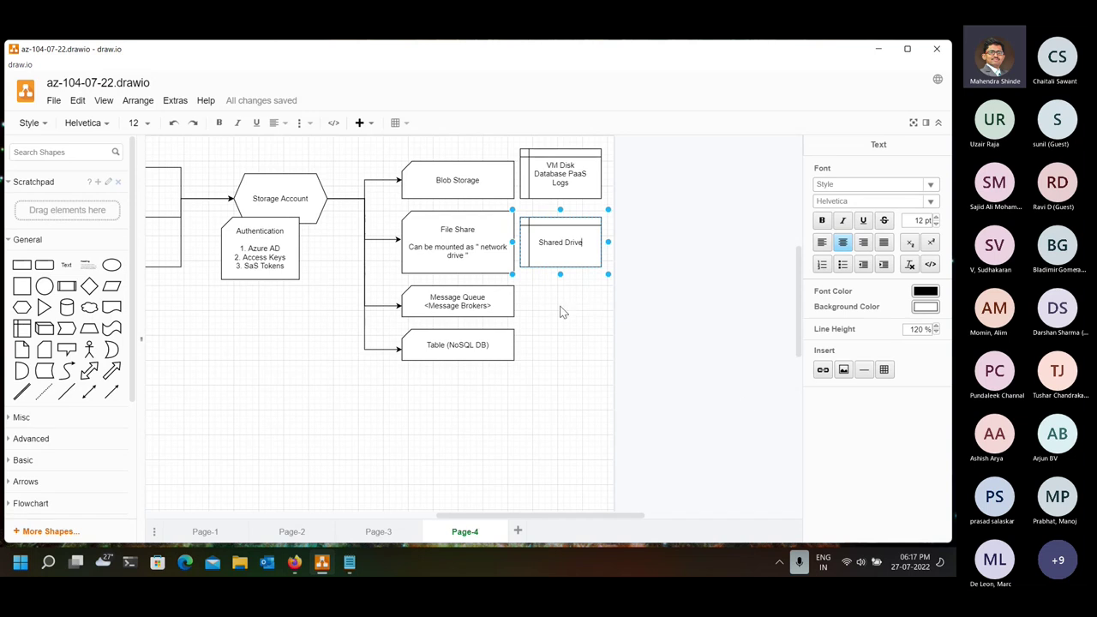
- Duplicate the Shared Drive shape beside the Message Queue box and label the copy "Async Communication" on two lines
left_click(557, 233)
left_click_drag(557, 233, 559, 295)
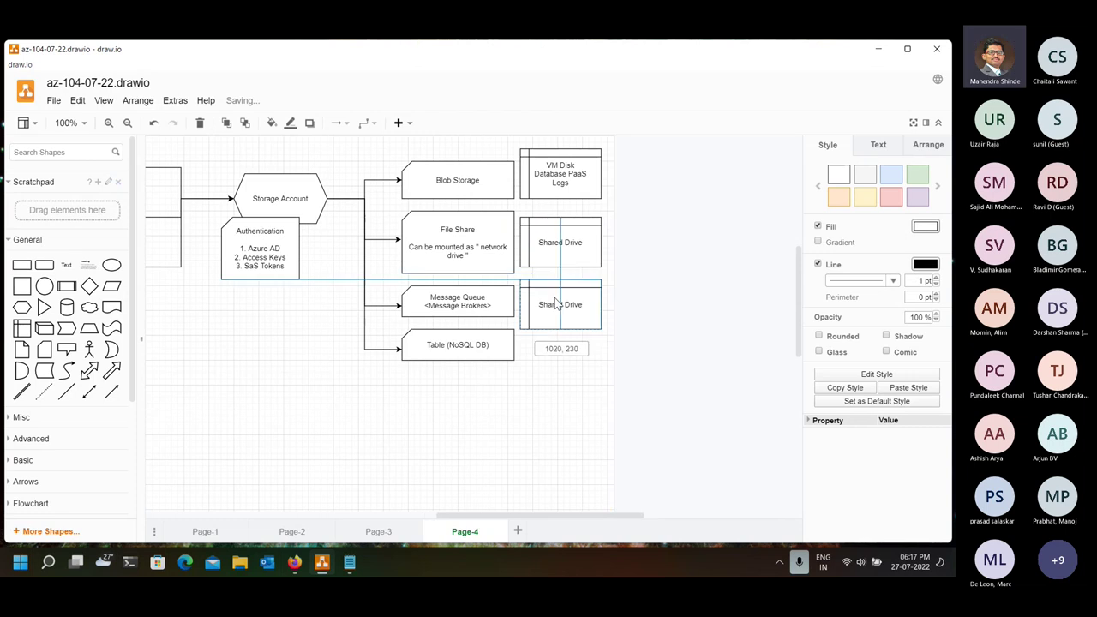
type("Asy")
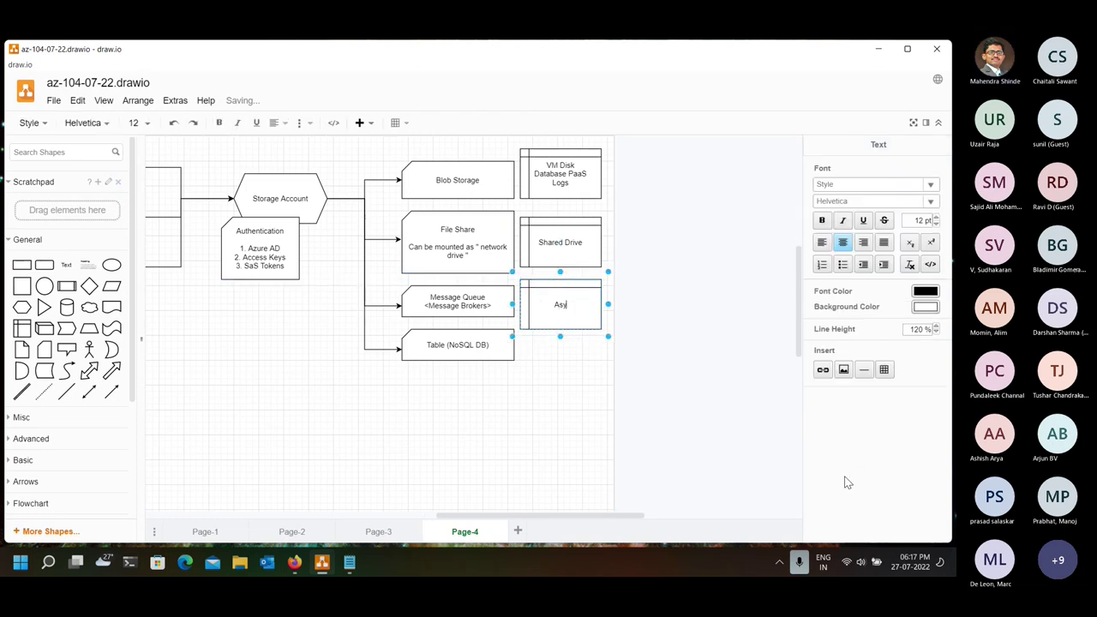
type("nc Communicay")
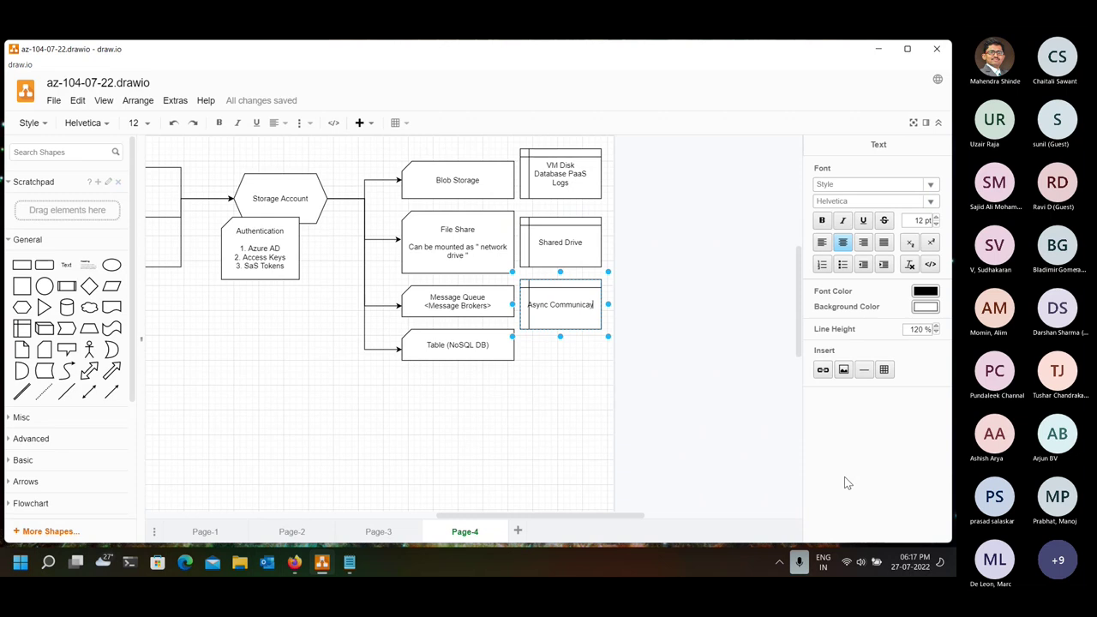
key("BackSpace")
type("tion")
key("Return")
type("B")
key("BackSpace")
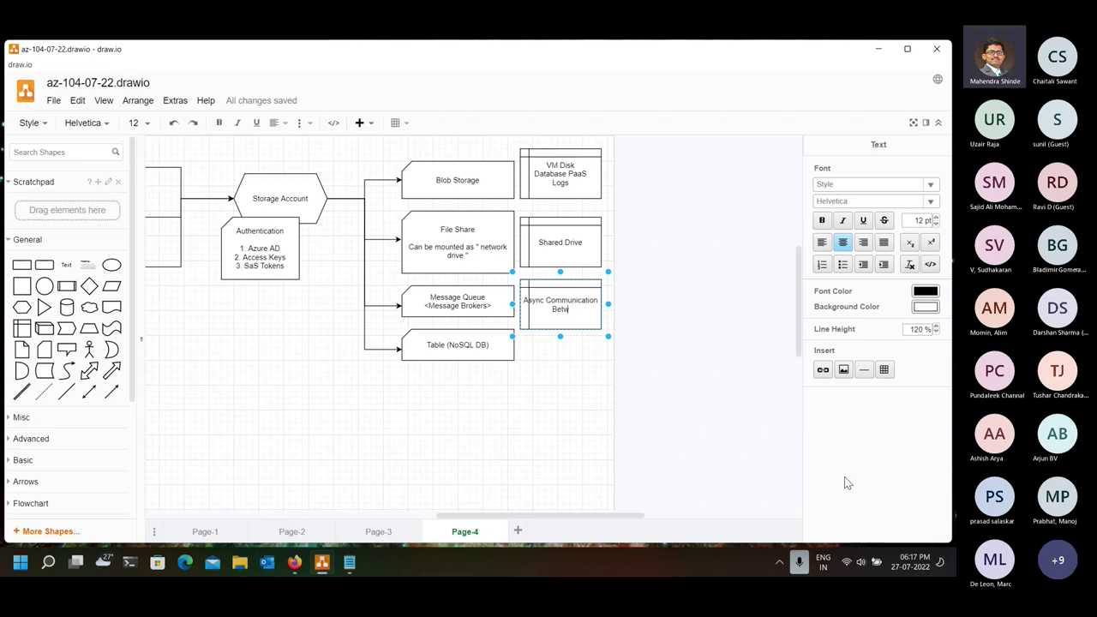
key("Return")
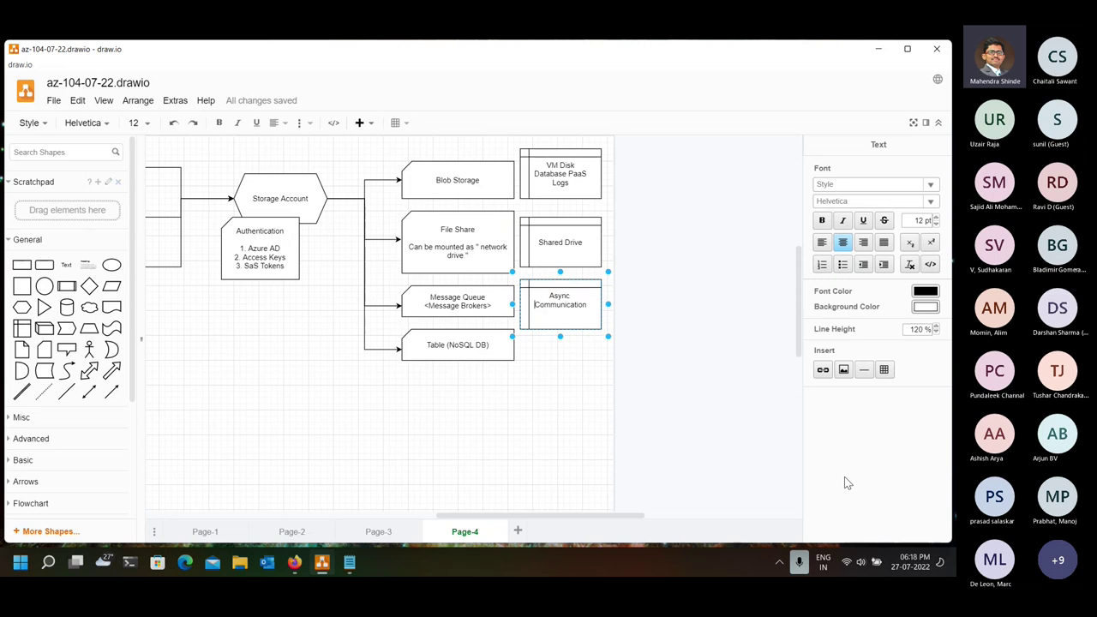
left_click(560, 391)
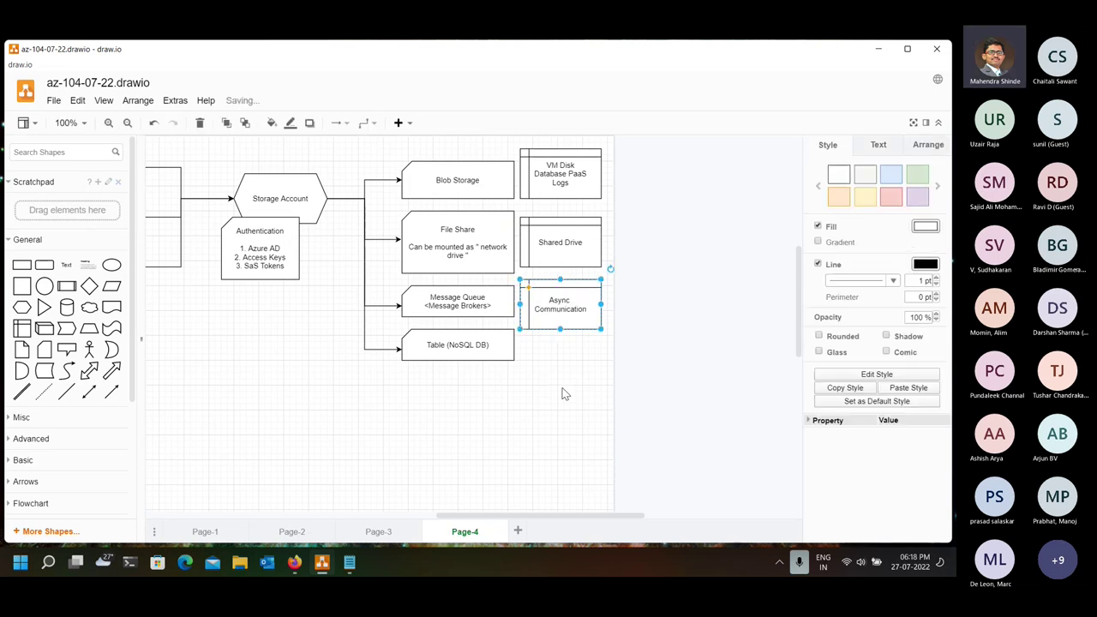
left_click(471, 347)
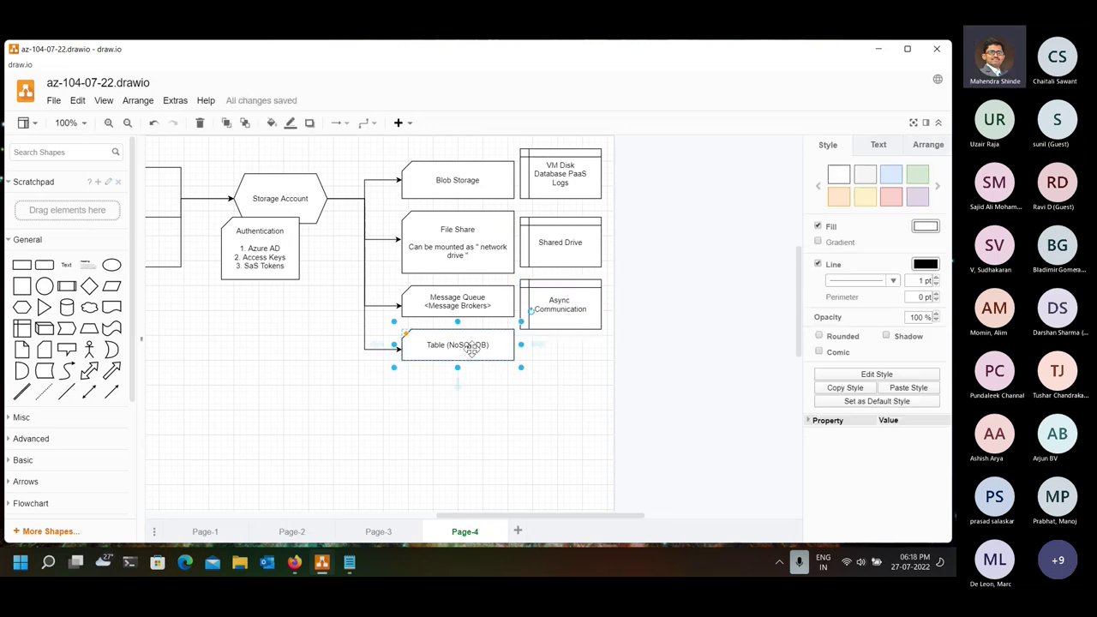
left_click(508, 422)
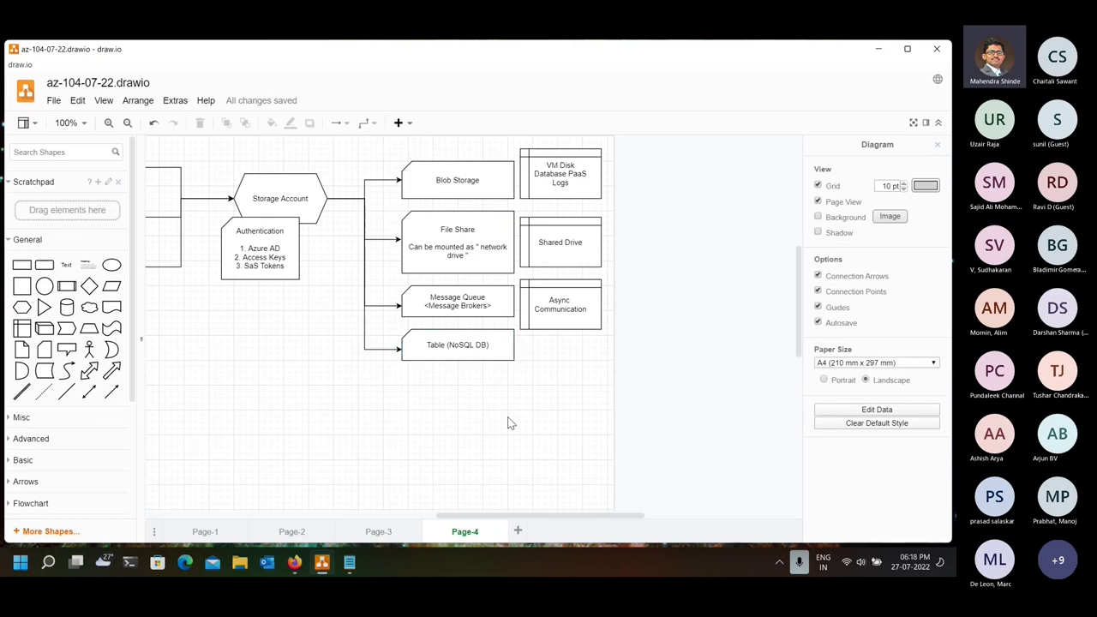
left_click_drag(549, 515, 513, 517)
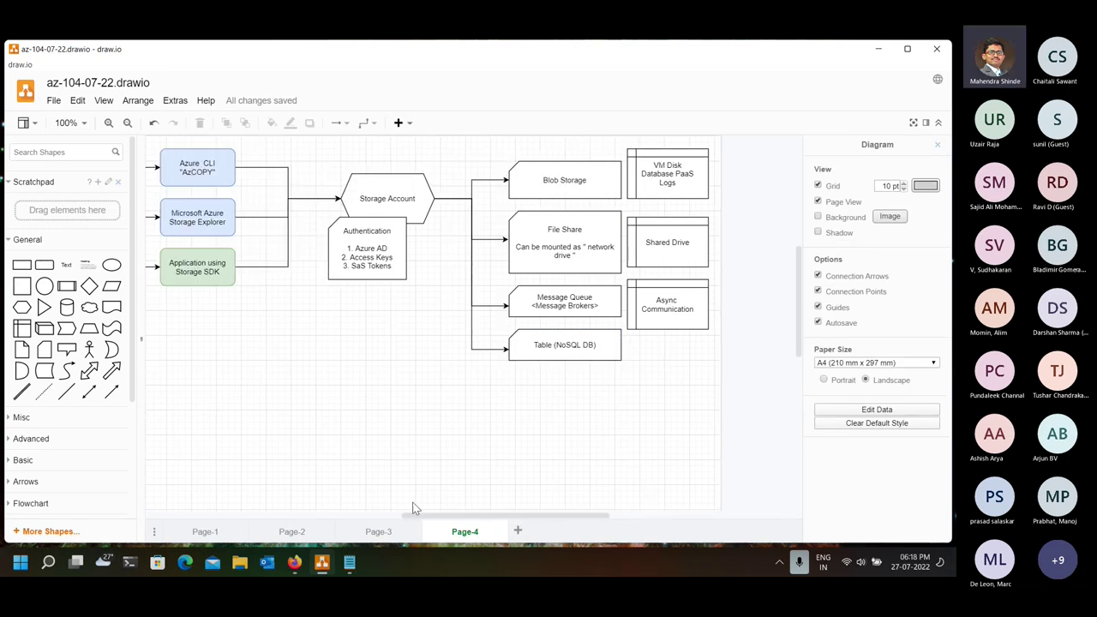
left_click(295, 562)
key("ctrl+t")
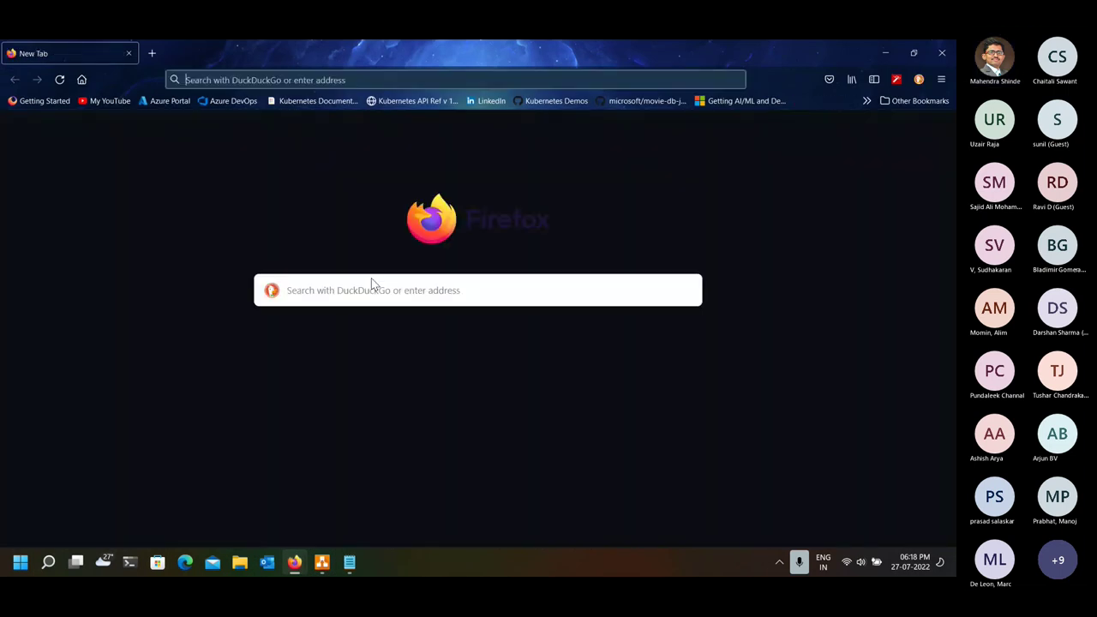
type("https://portal.azure.com")
key("Return")
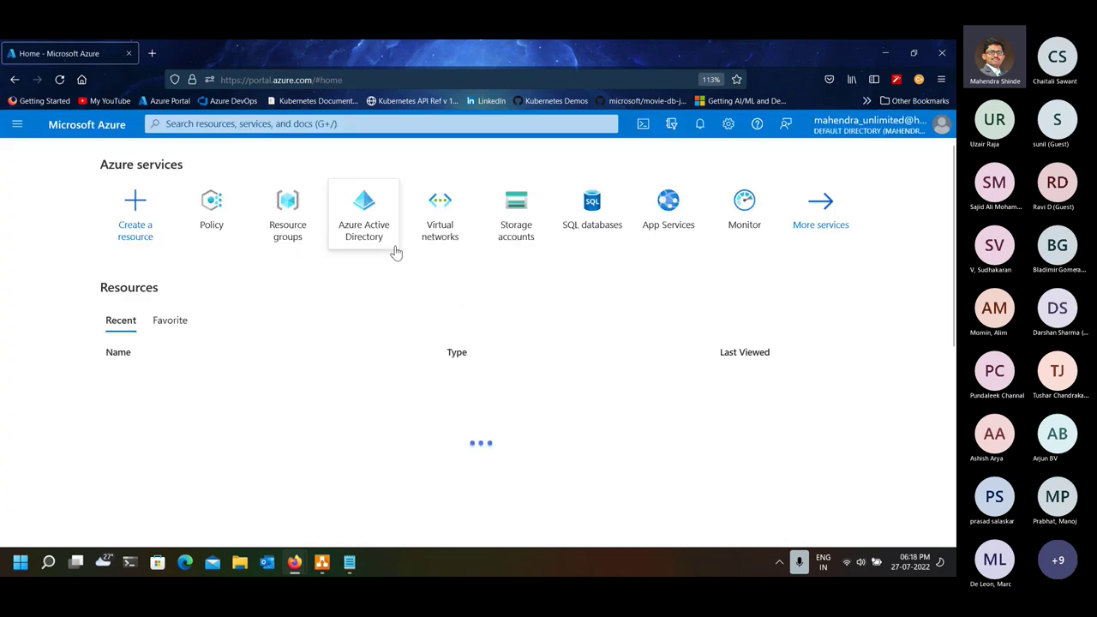
- Search the Azure portal for "storage" and start creating a new storage account
left_click(192, 122)
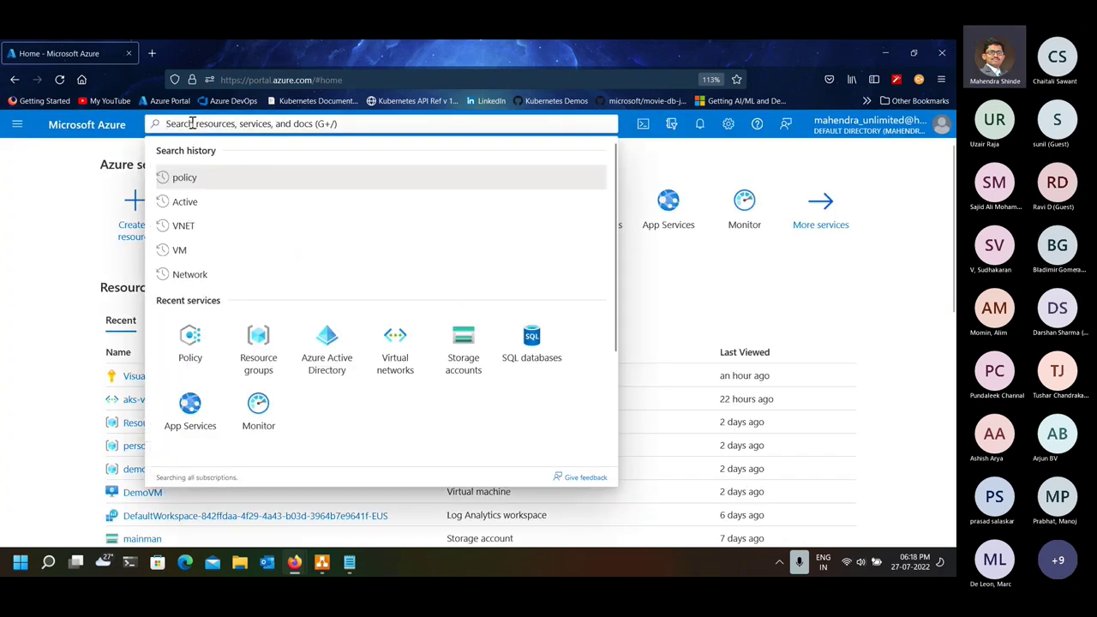
type("storage")
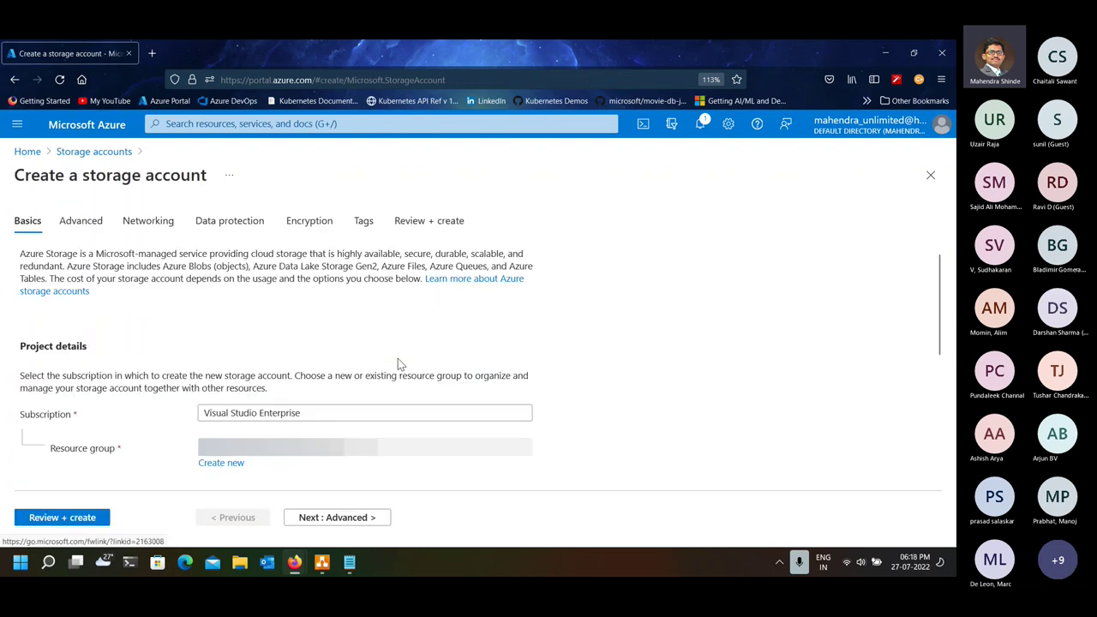
- Set the new storage account's resource group to az-104
scroll(354, 429, "down", 3)
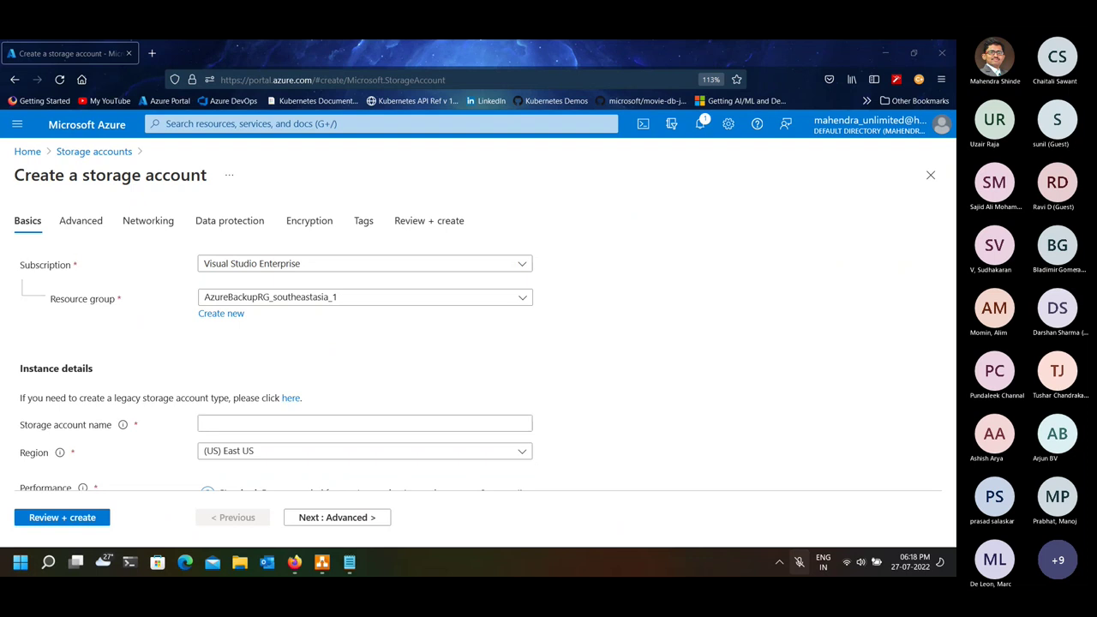
left_click(359, 298)
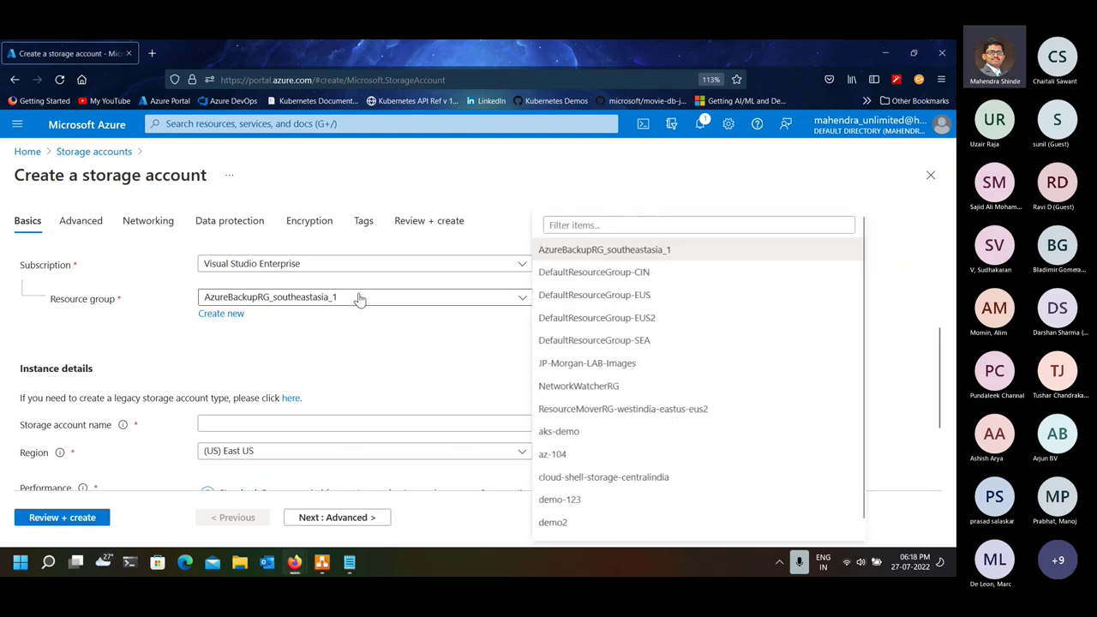
left_click(634, 454)
- Enter acc101022 as the storage account name
left_click(309, 425)
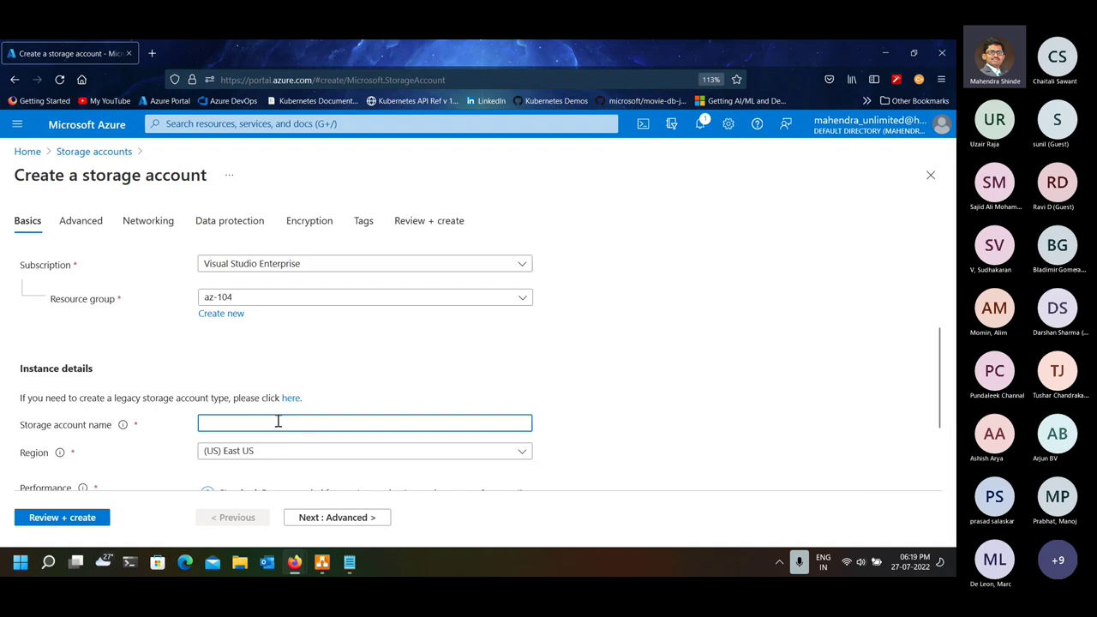
type("az")
key("BackSpace")
key("BackSpace")
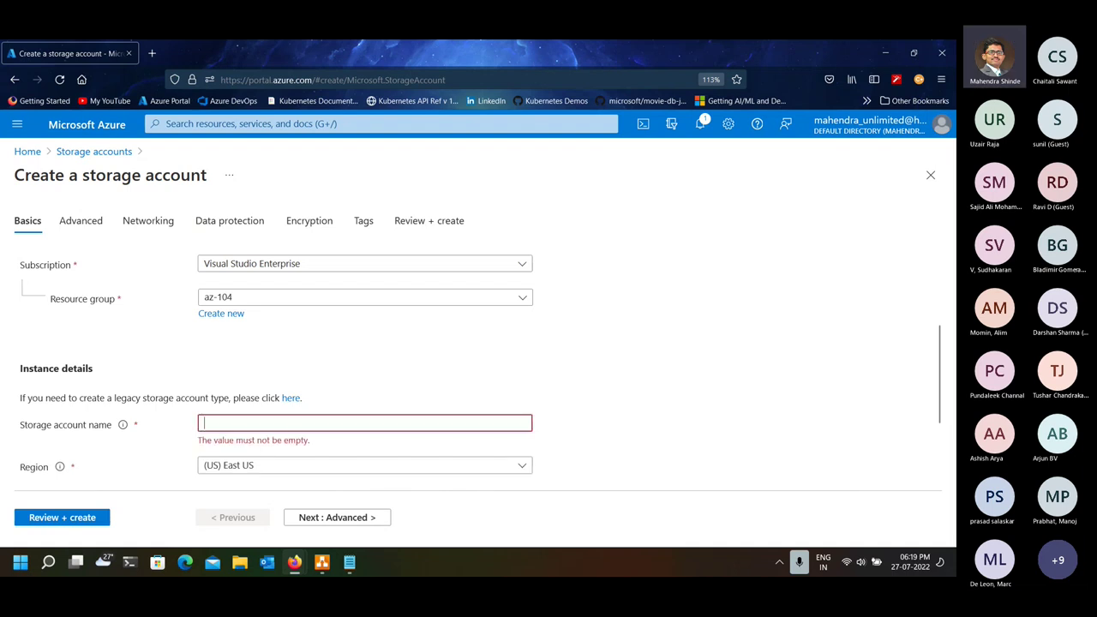
type("a")
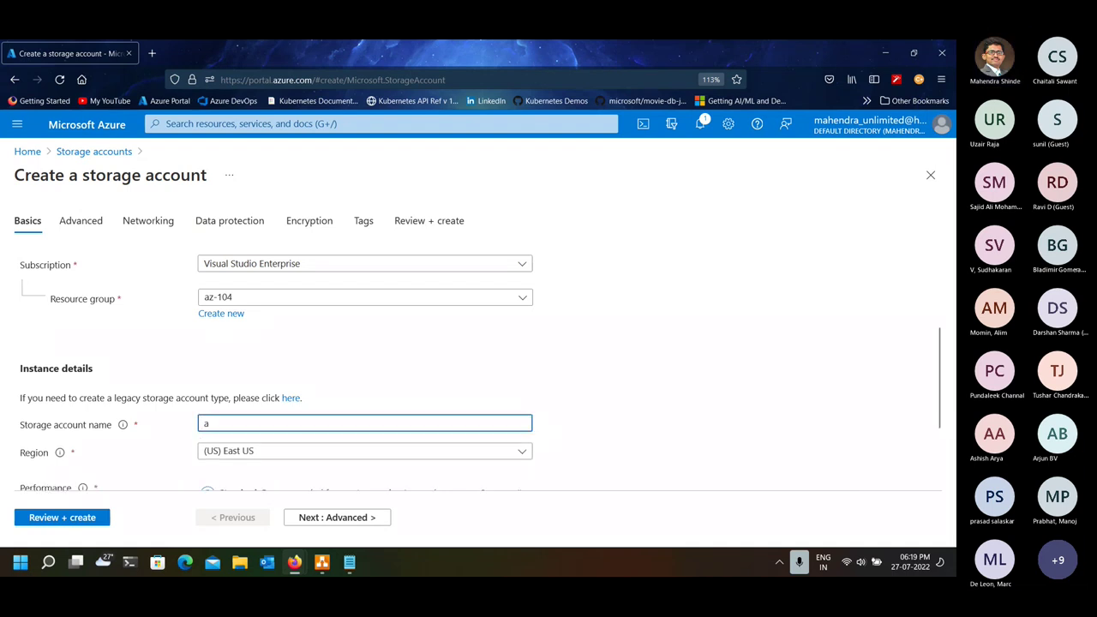
type("cc101022")
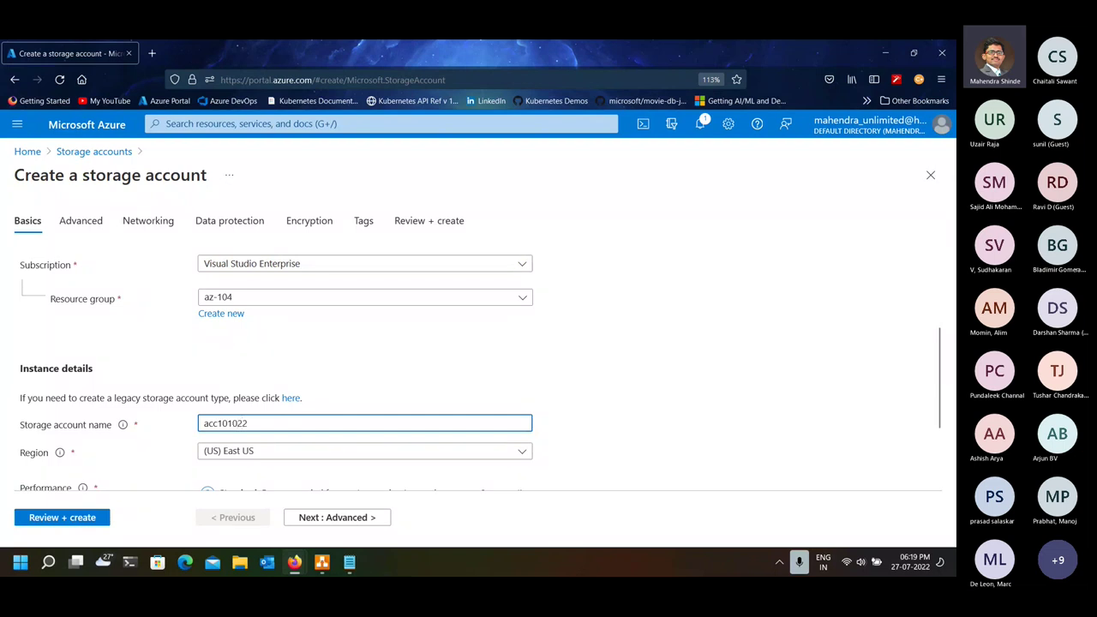
- Set the storage account's region to (Asia Pacific) Southeast Asia
key("Tab")
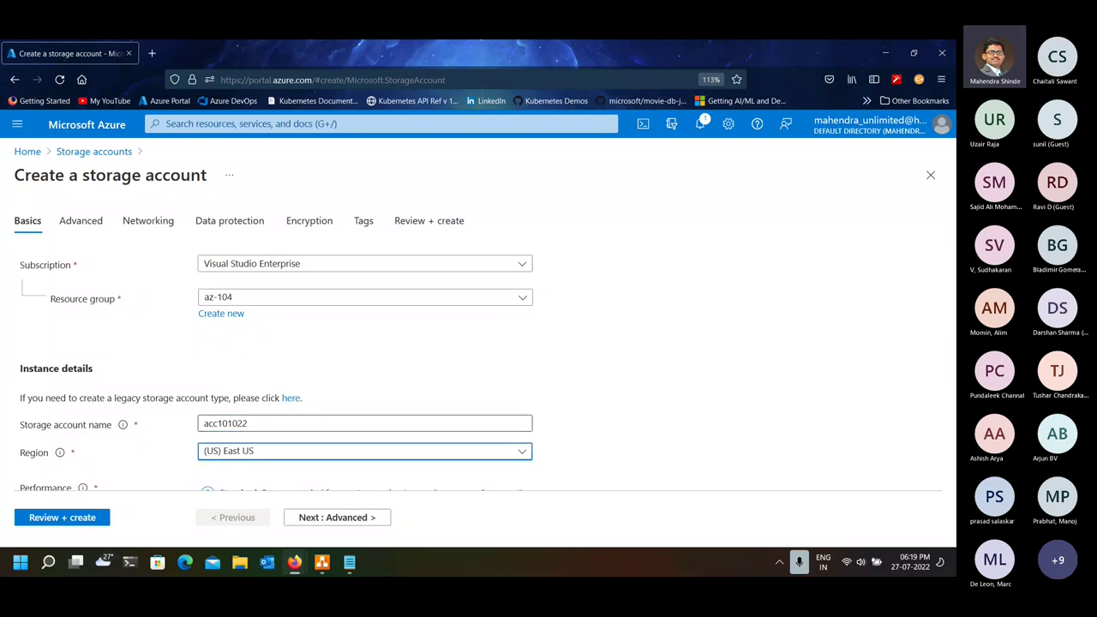
left_click(279, 449)
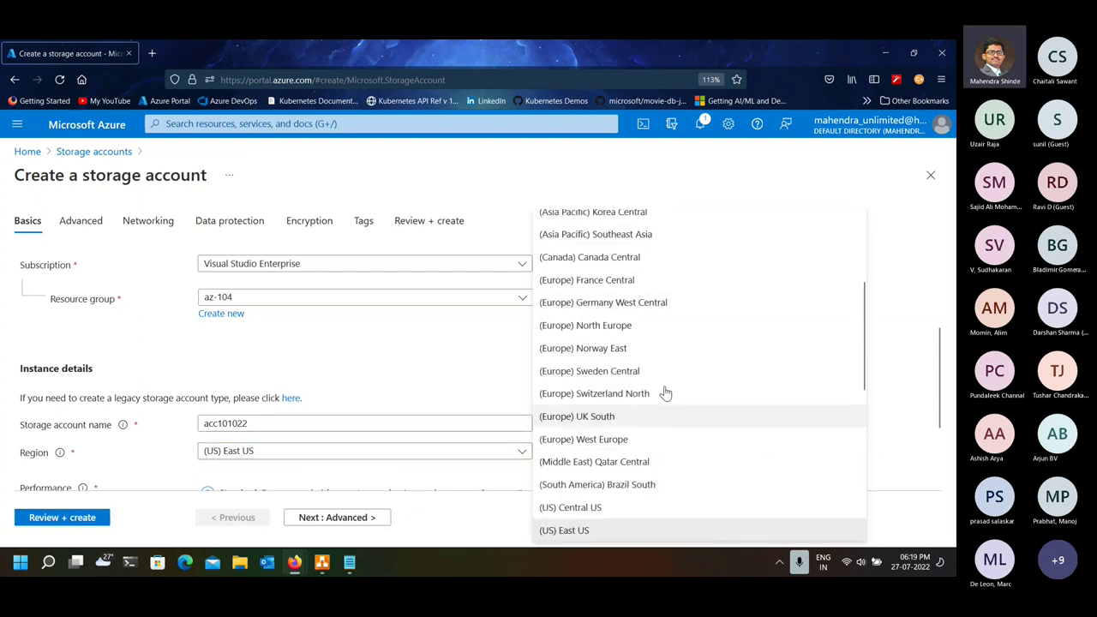
left_click(679, 236)
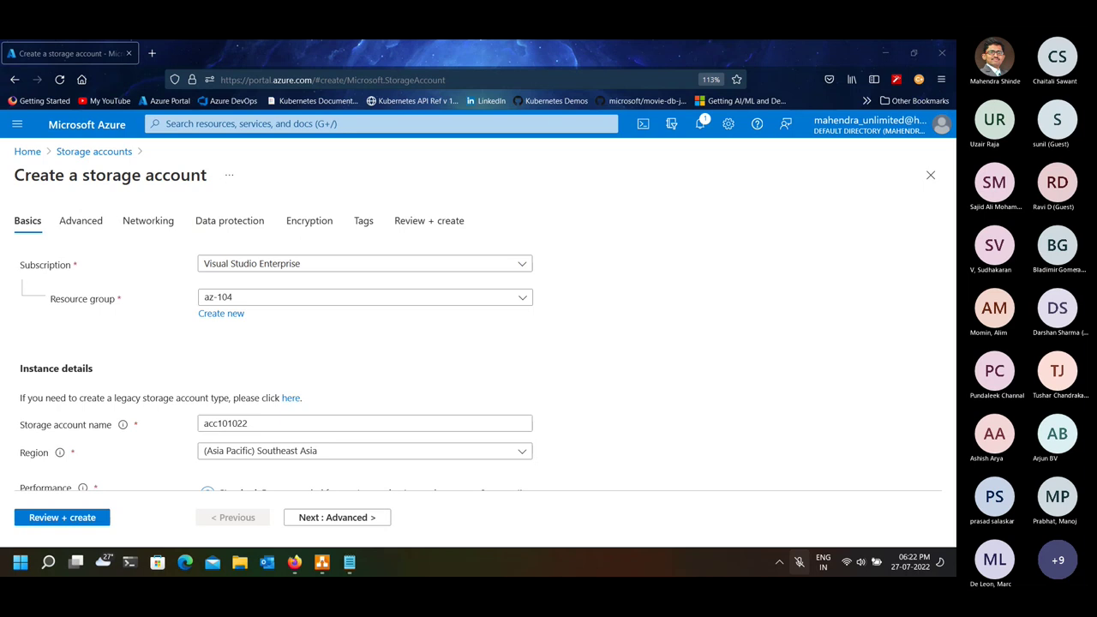
key("ctrl+shift+m")
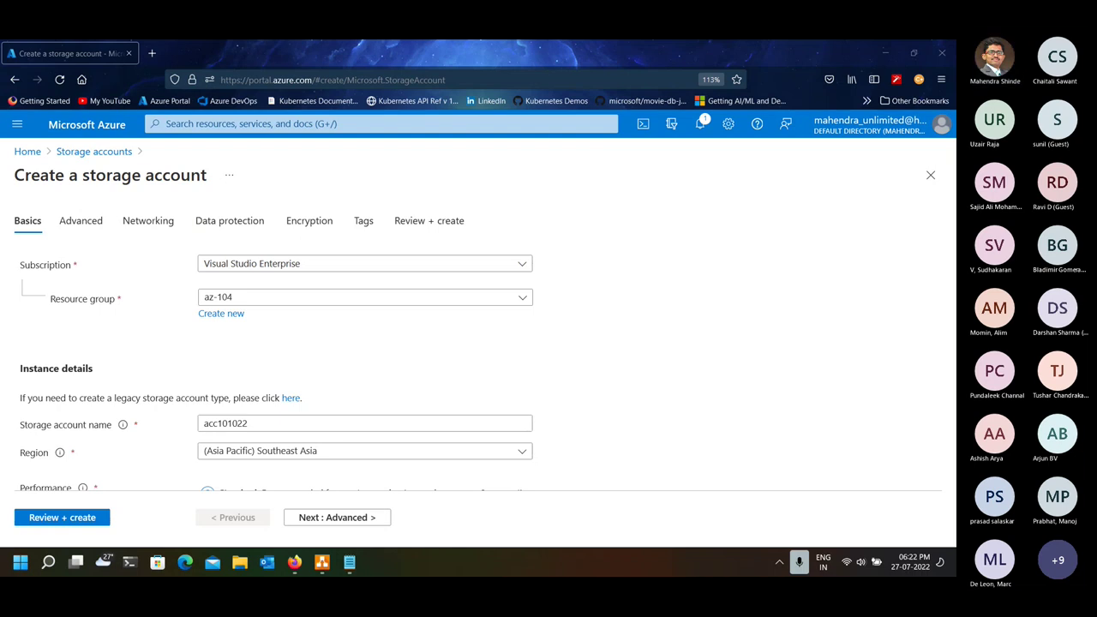
left_click(284, 459)
left_click(283, 458)
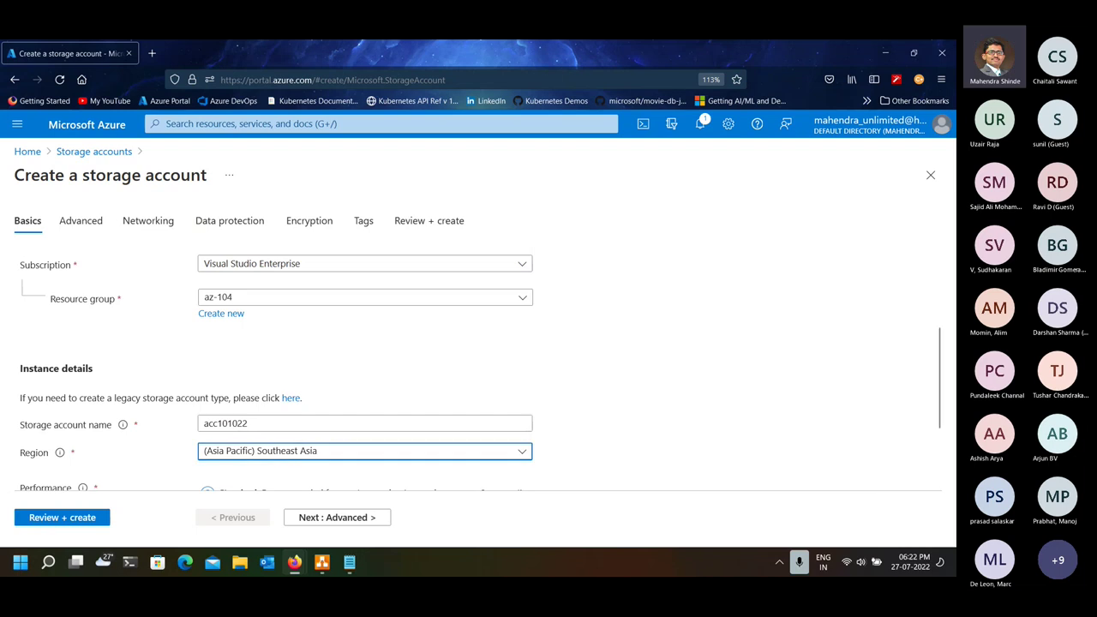
key("super+alt+k")
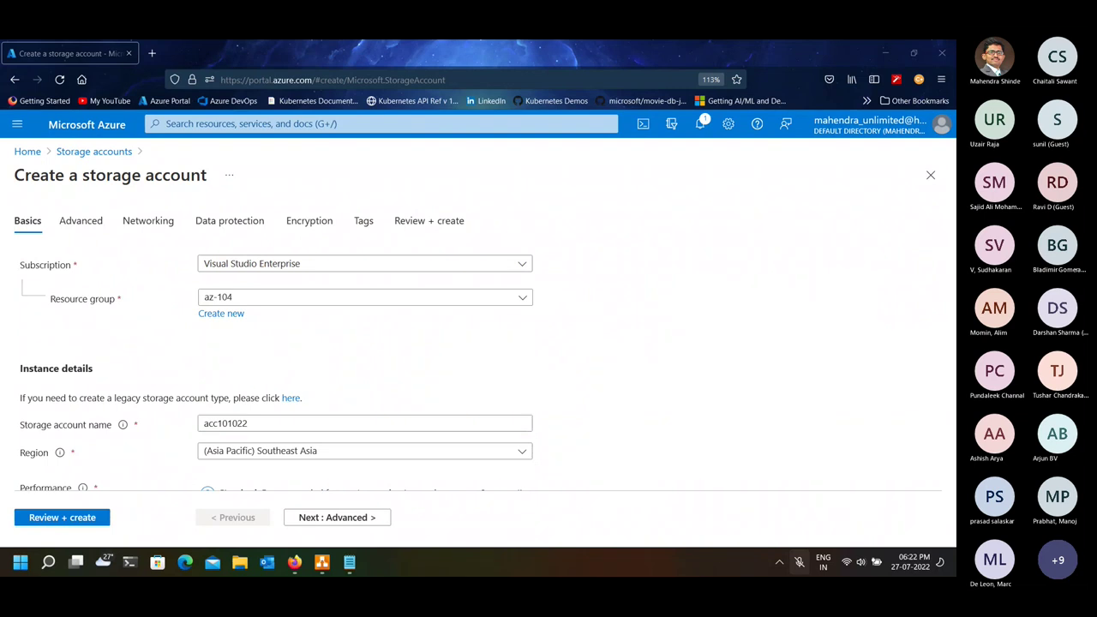
key("super+alt+k")
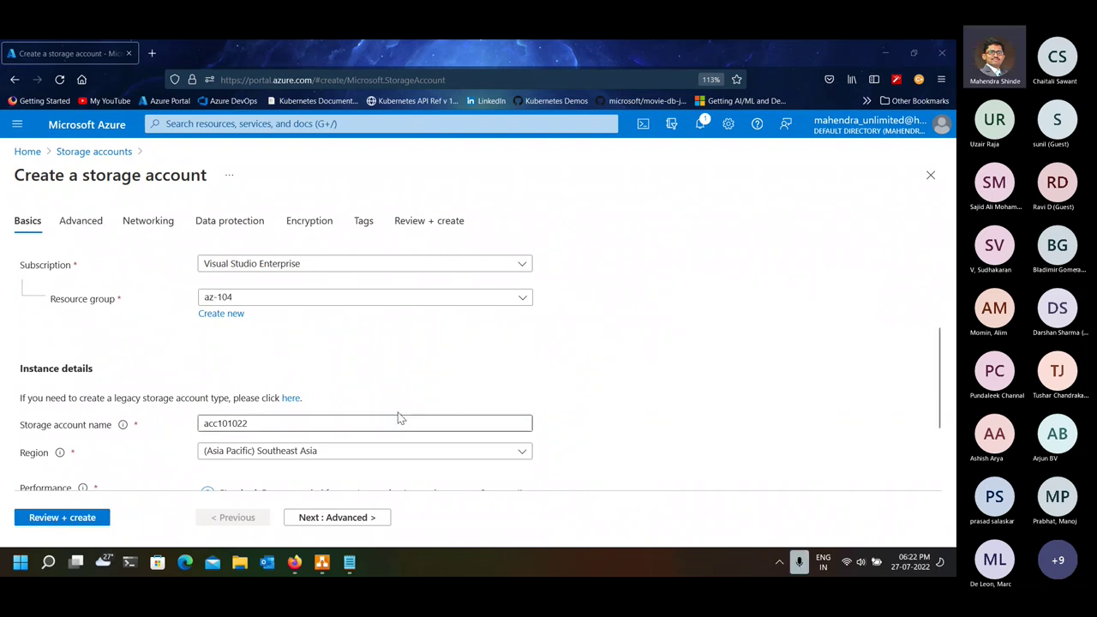
- Set the storage account's redundancy to Locally-redundant storage (LRS)
scroll(399, 416, "down", 2)
left_click(312, 433)
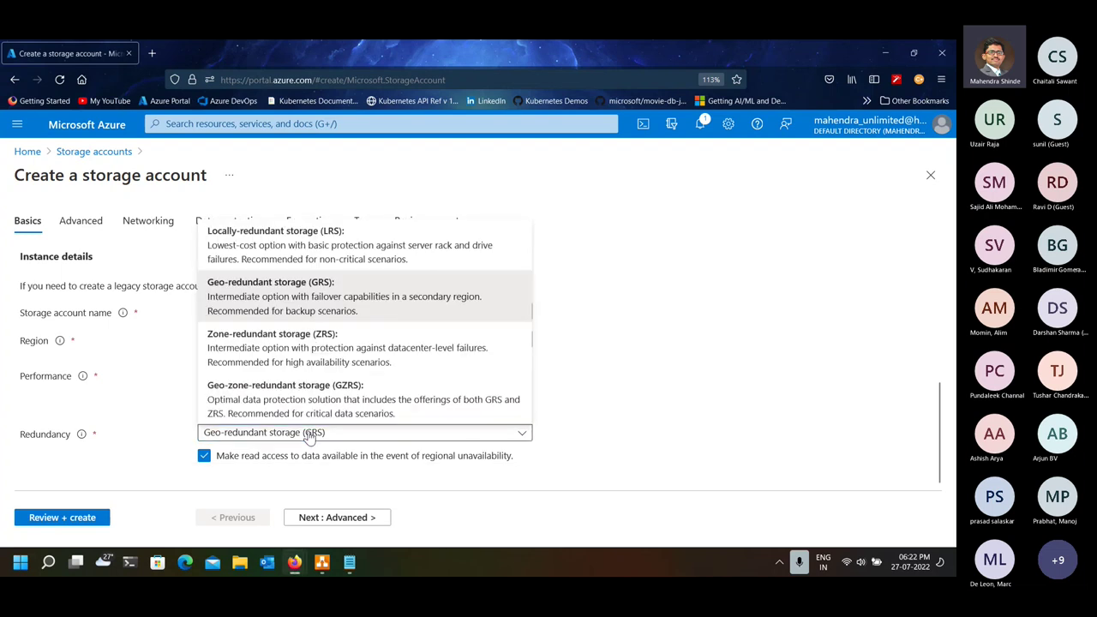
left_click(315, 237)
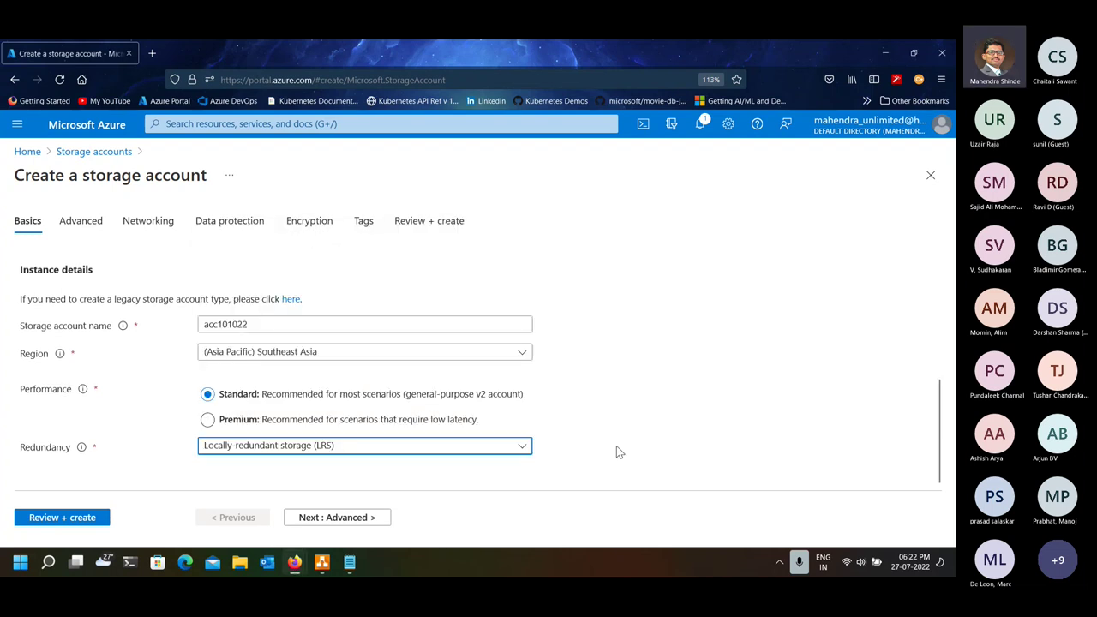
- Go through the advanced, networking and data protection settings with their default values and proceed to the encryption settings
left_click(343, 517)
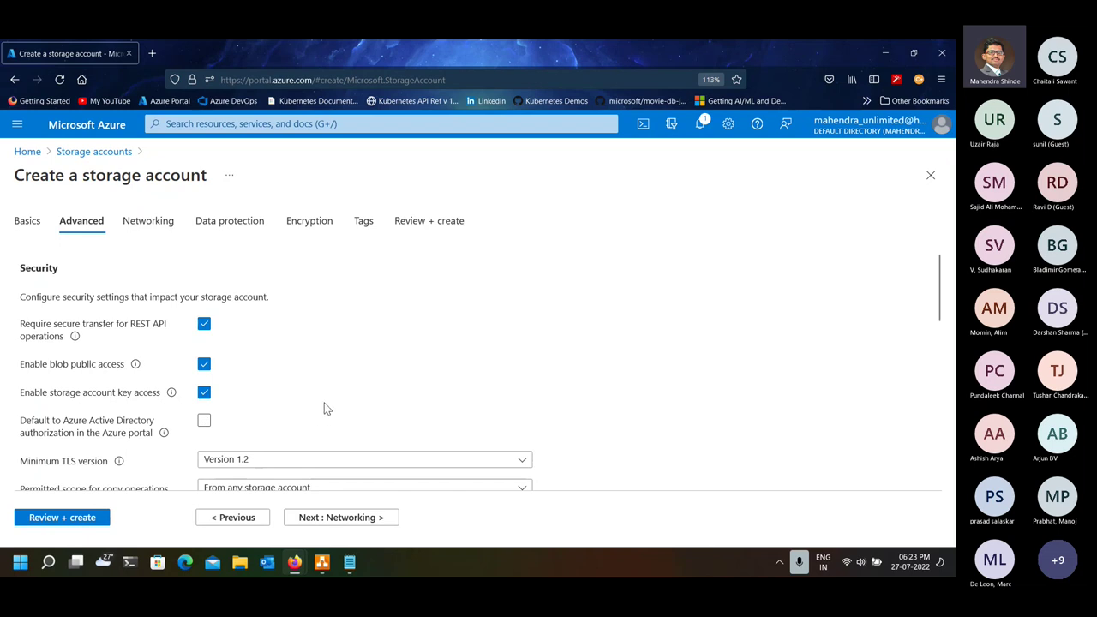
scroll(324, 403, "down", 5)
scroll(323, 408, "down", 4)
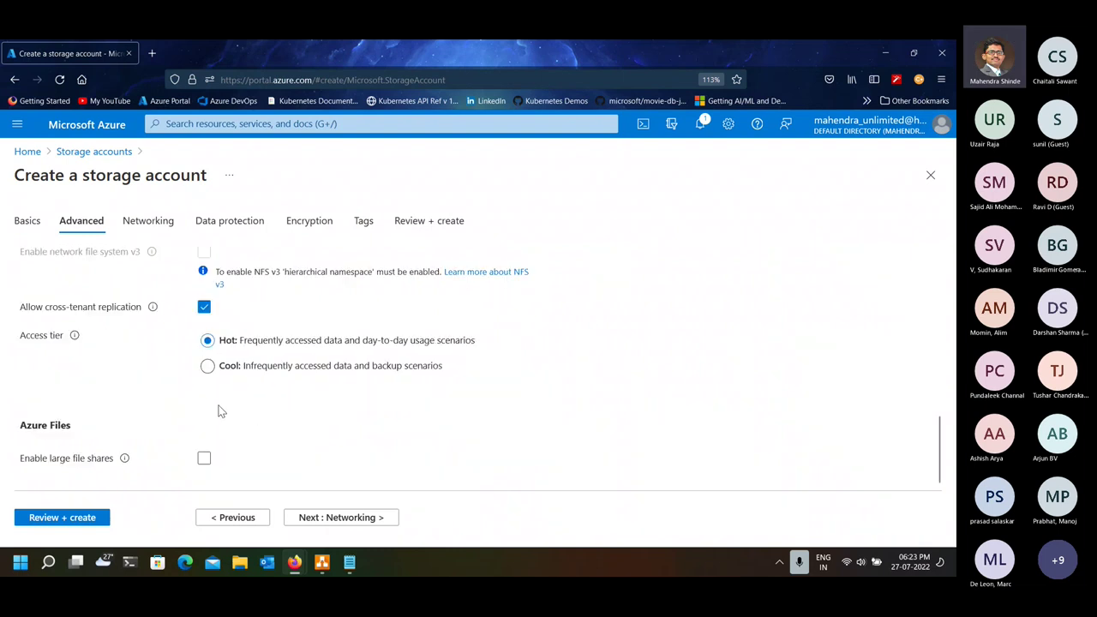
left_click(329, 519)
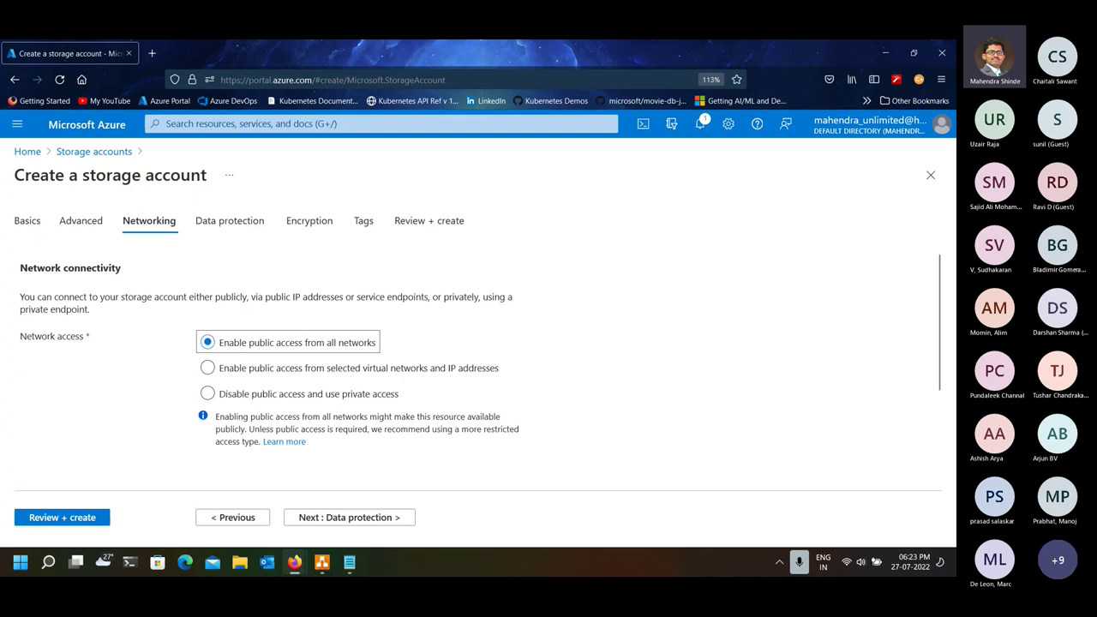
key("super+alt+k")
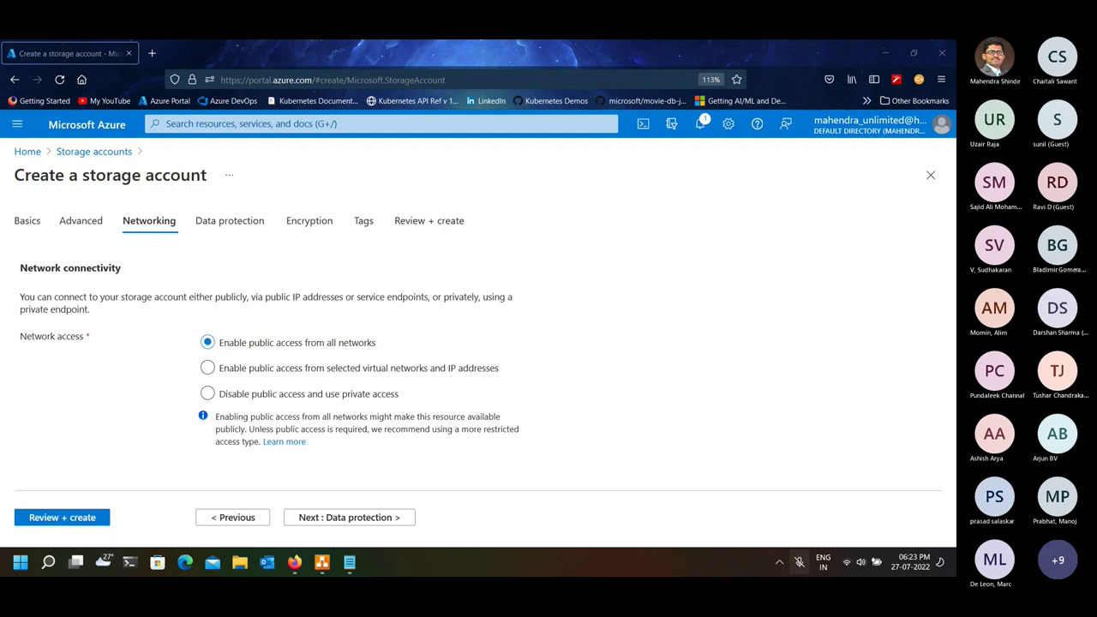
key("ctrl+shift+m")
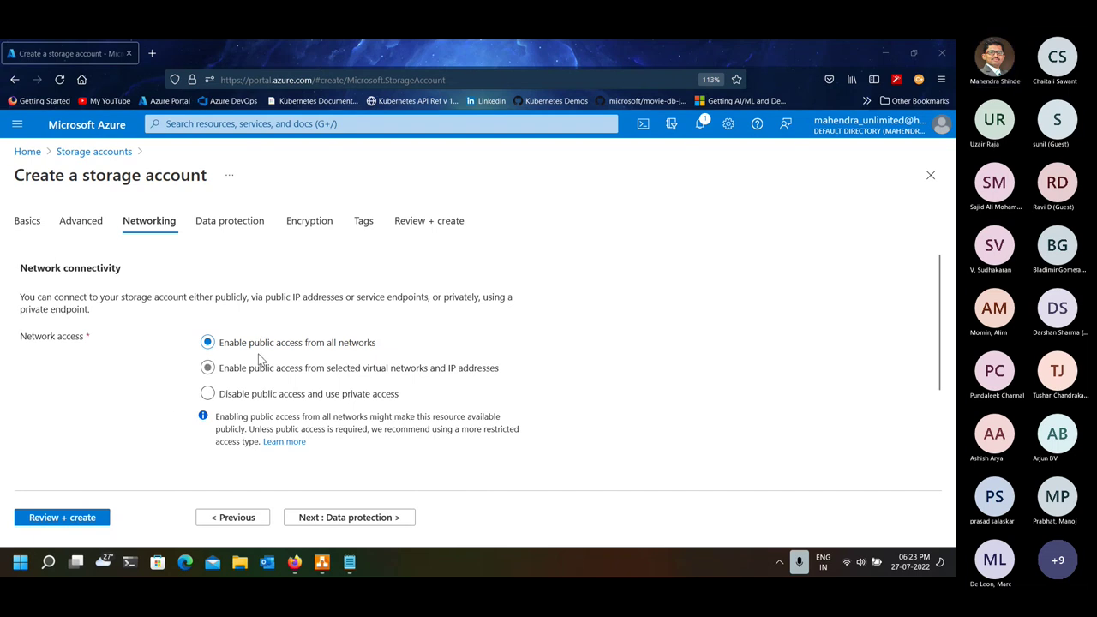
left_click(351, 517)
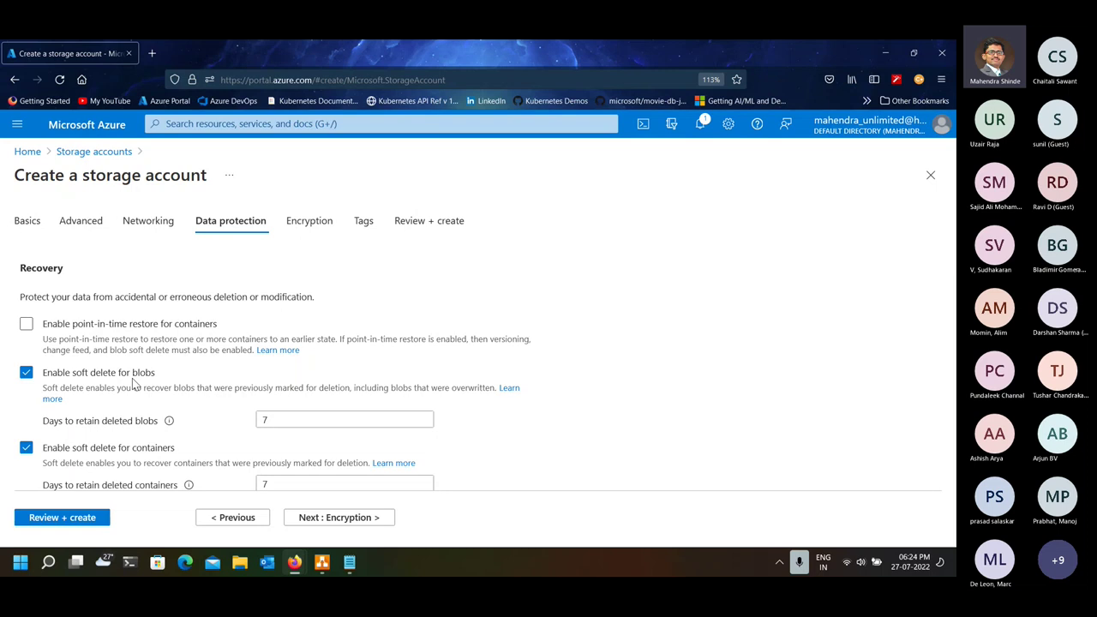
double_click(293, 422)
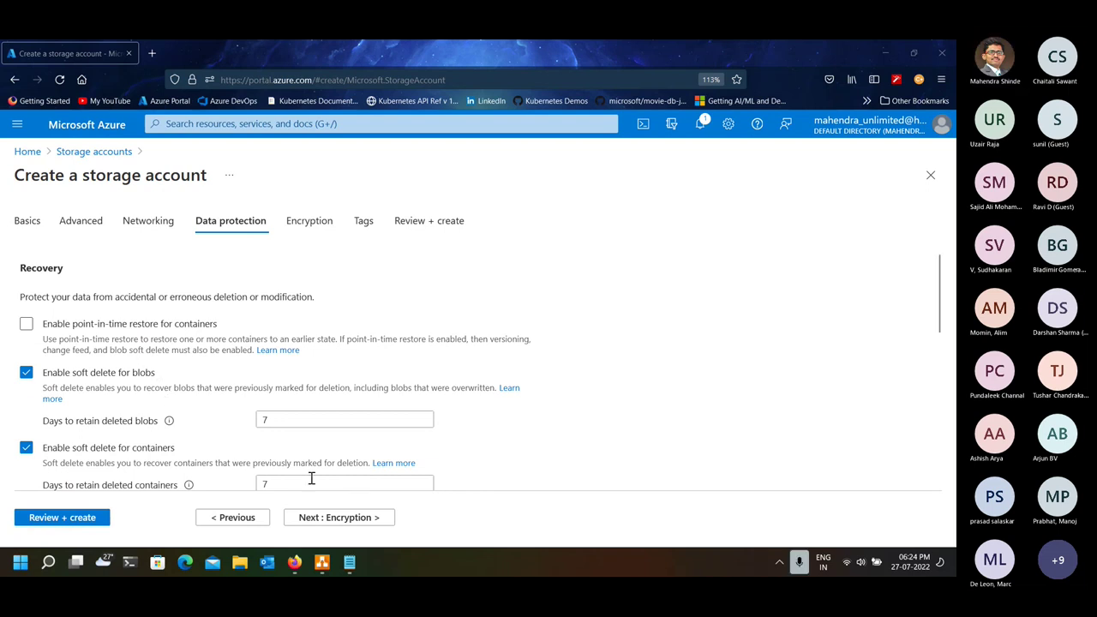
left_click(342, 523)
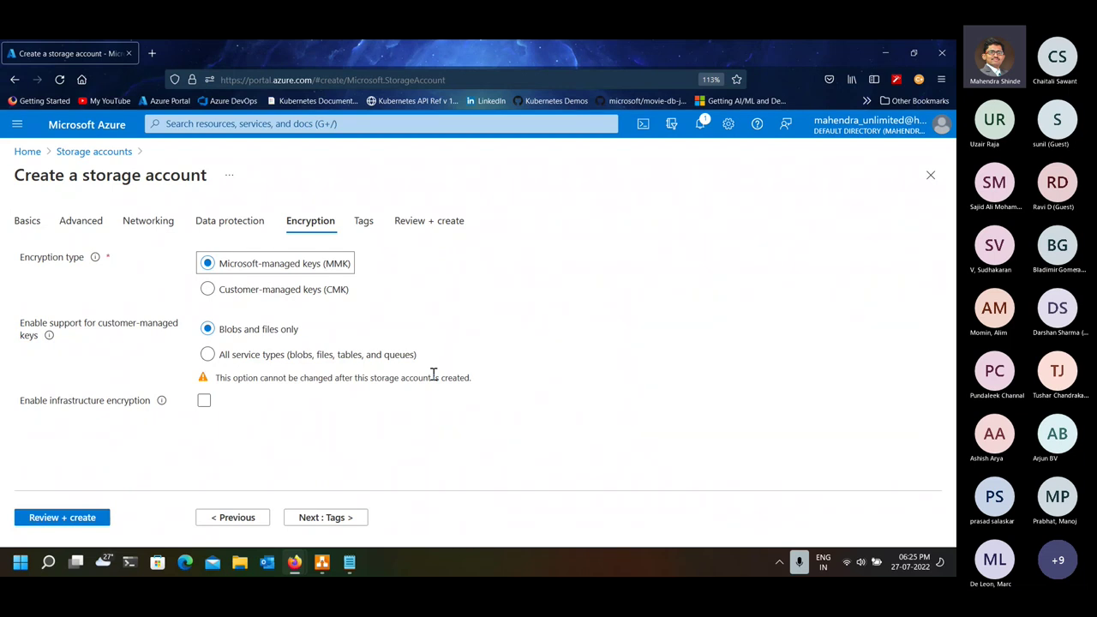
- Use Microsoft-managed keys with customer-managed key support for all service types, and proceed to the final review
key("Down")
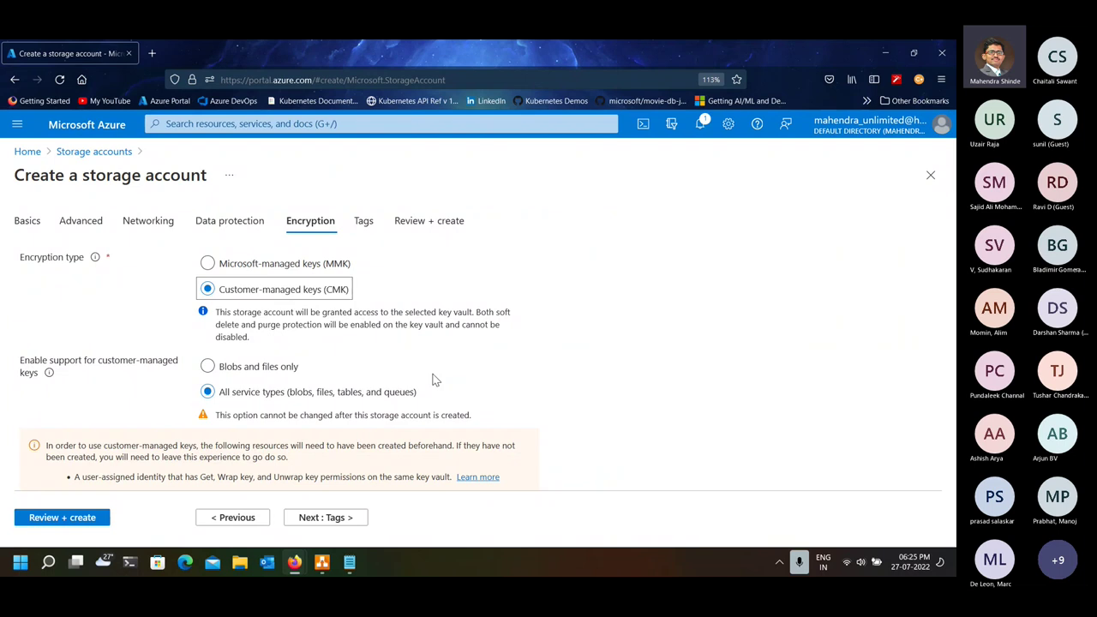
key("Up")
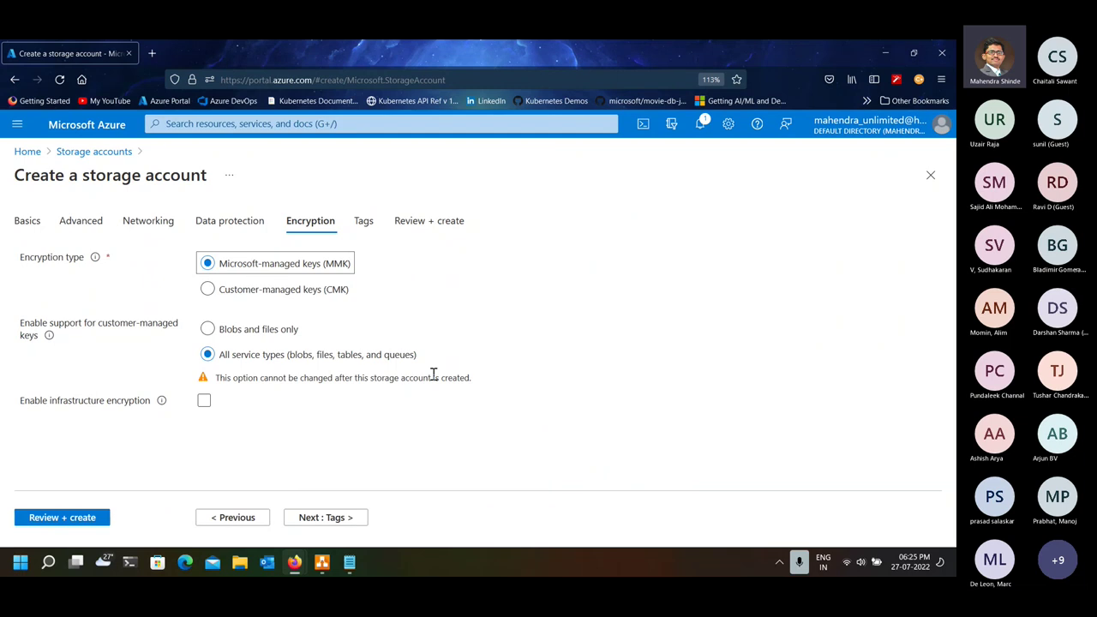
left_click(69, 518)
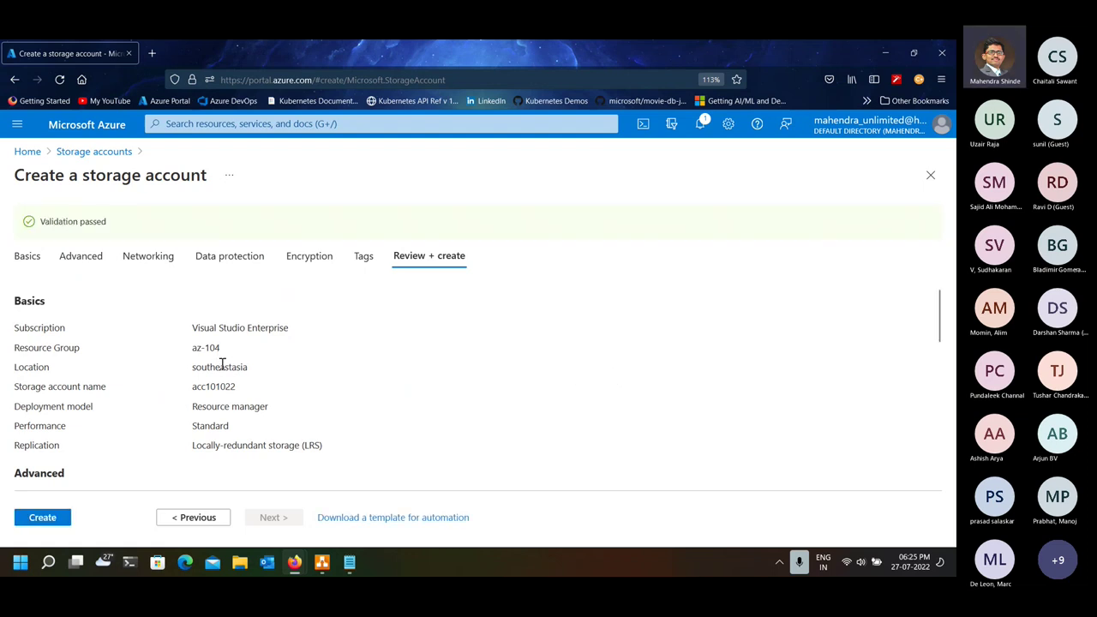
- Create the acc101022 storage account and go to the deployed resource's overview
double_click(224, 386)
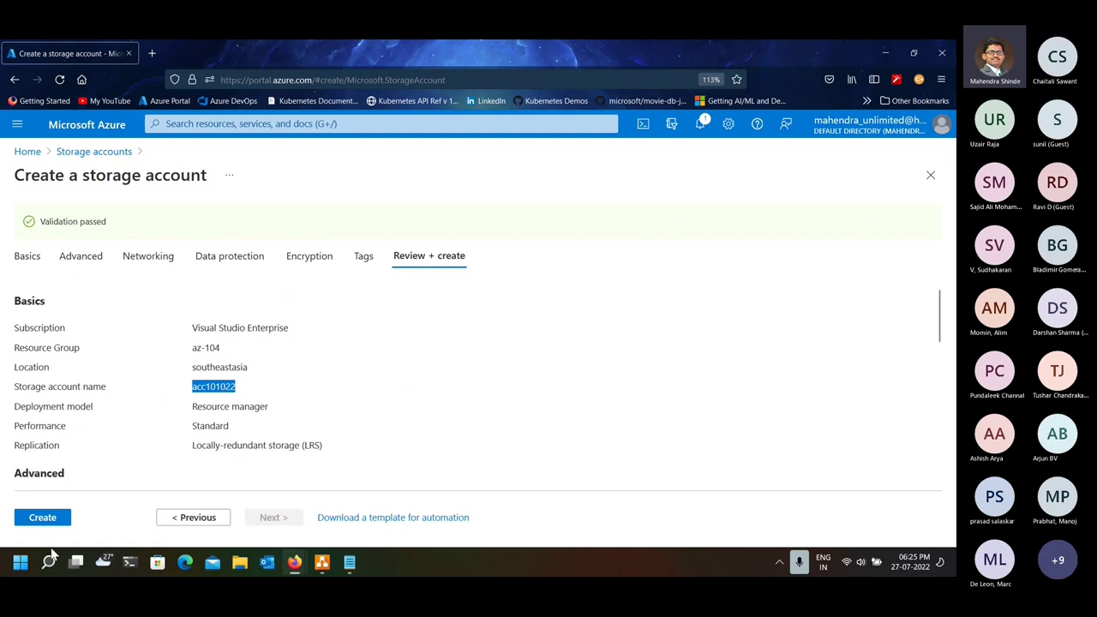
left_click(53, 517)
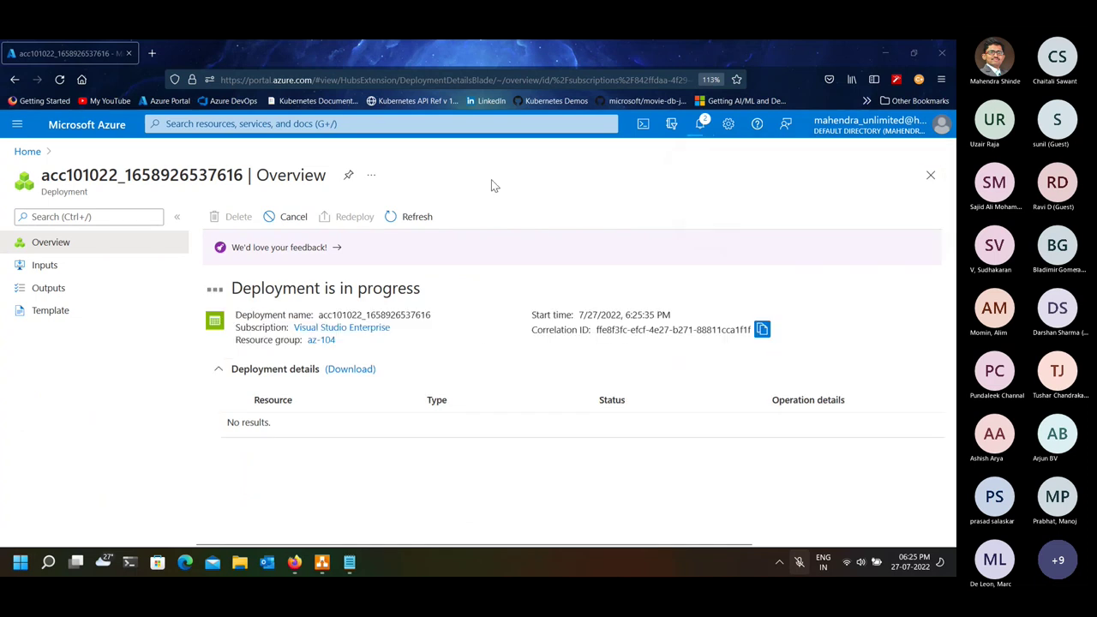
left_click(176, 217)
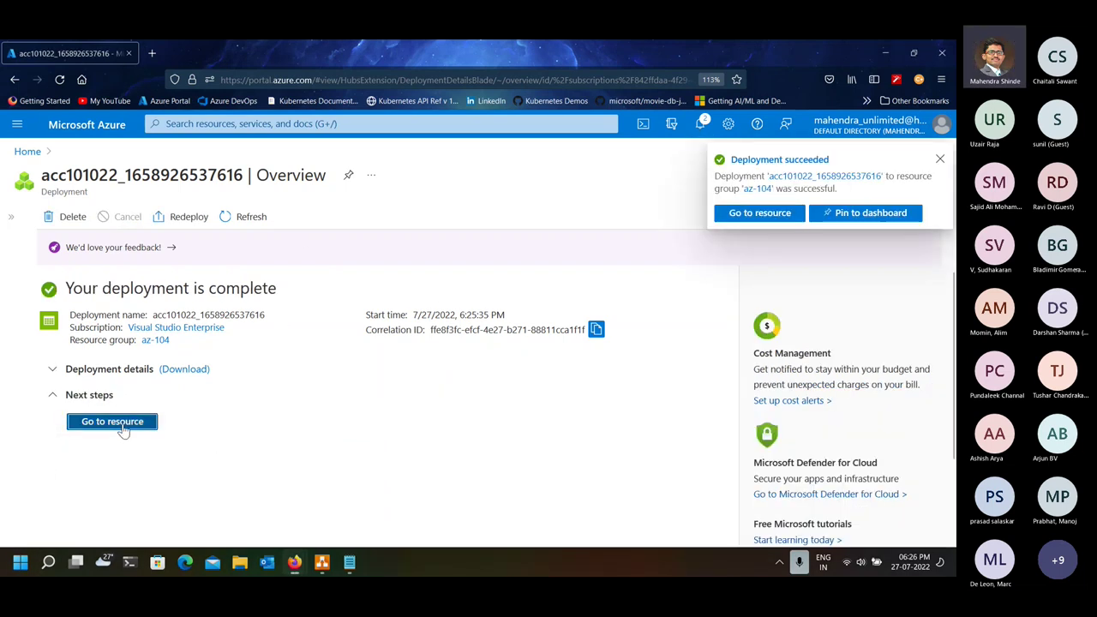
left_click(115, 422)
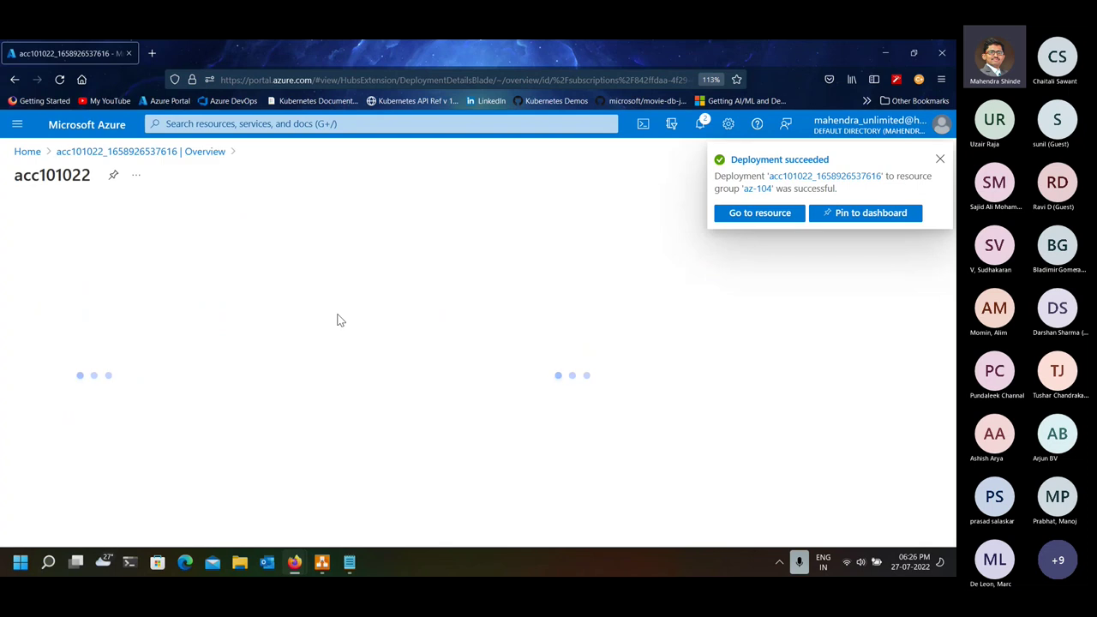
left_click(939, 160)
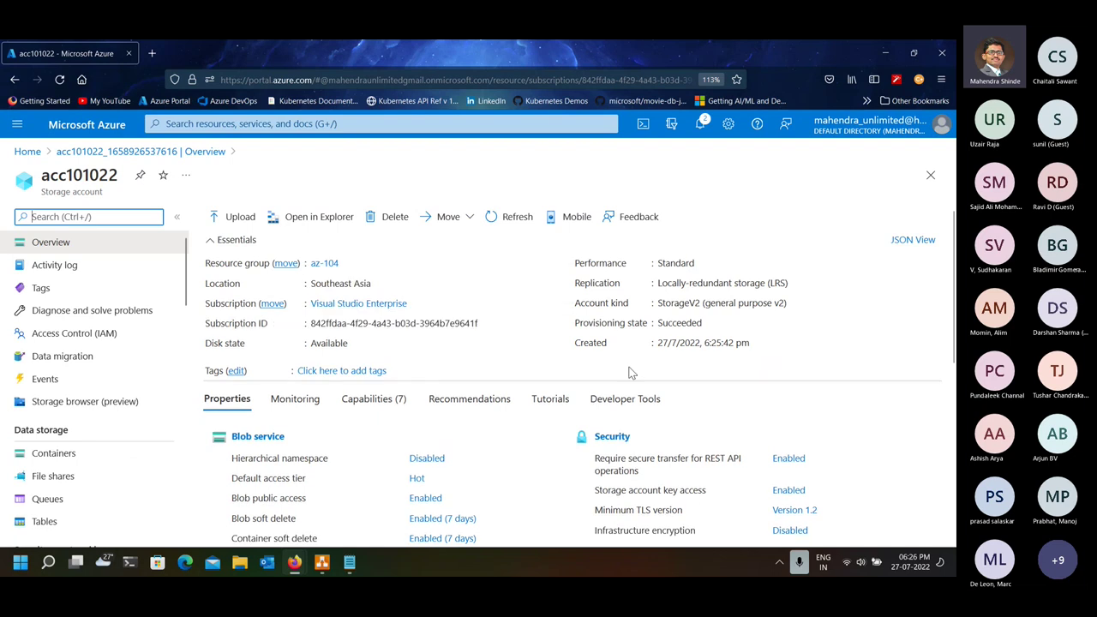
- In the storage account's configuration, choose Geo-redundant storage (GRS) as the replication option
triple_click(710, 280)
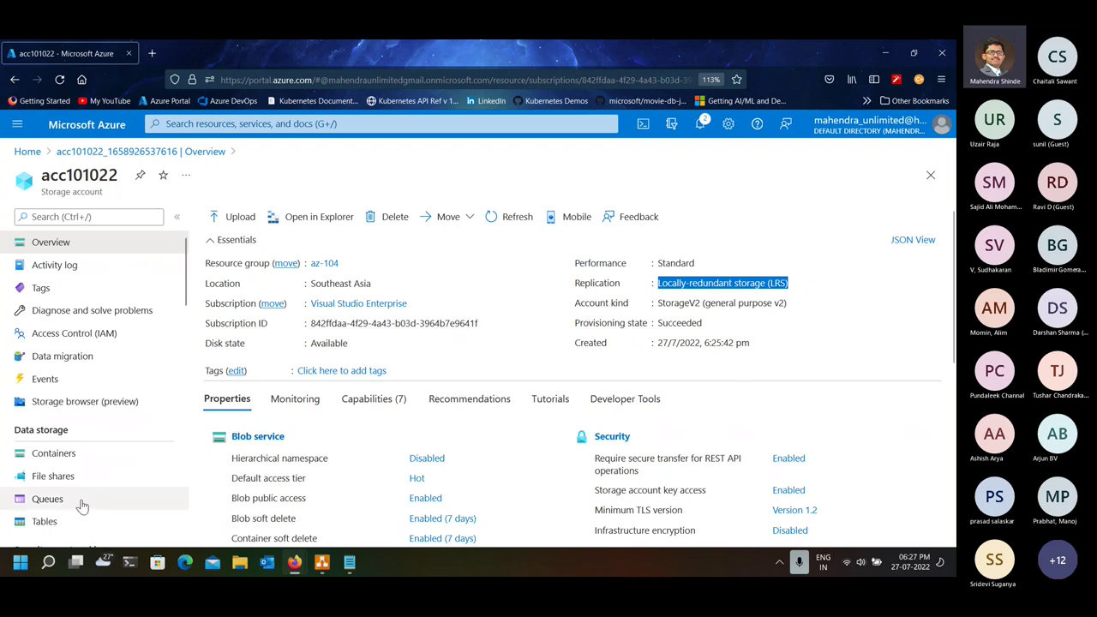
scroll(105, 477, "down", 3)
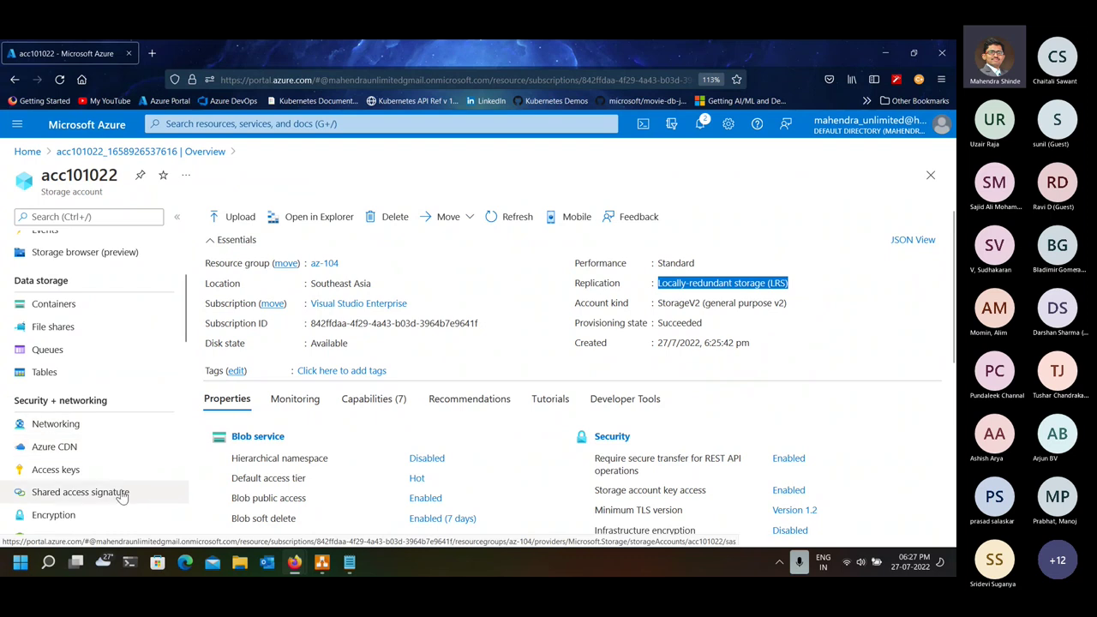
scroll(121, 495, "down", 3)
scroll(119, 491, "down", 2)
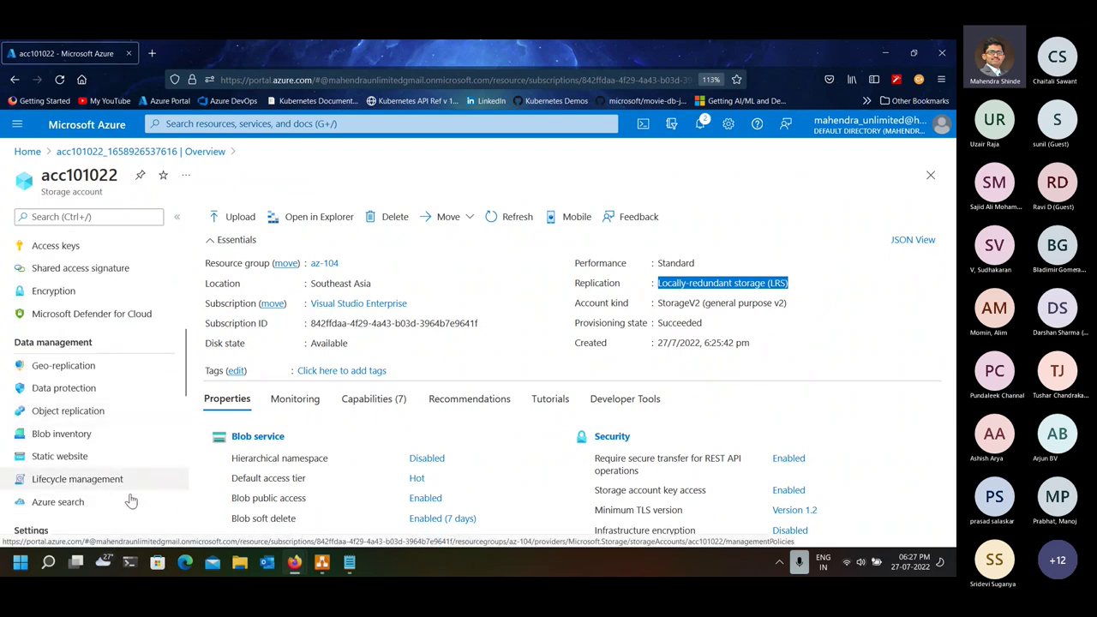
scroll(144, 523, "down", 2)
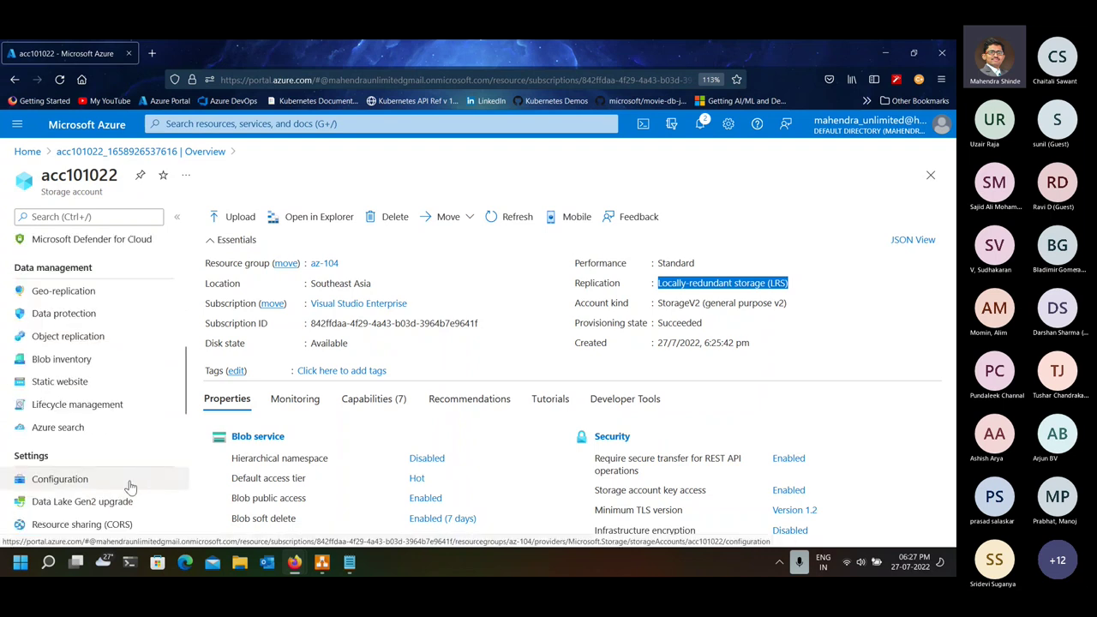
left_click(130, 487)
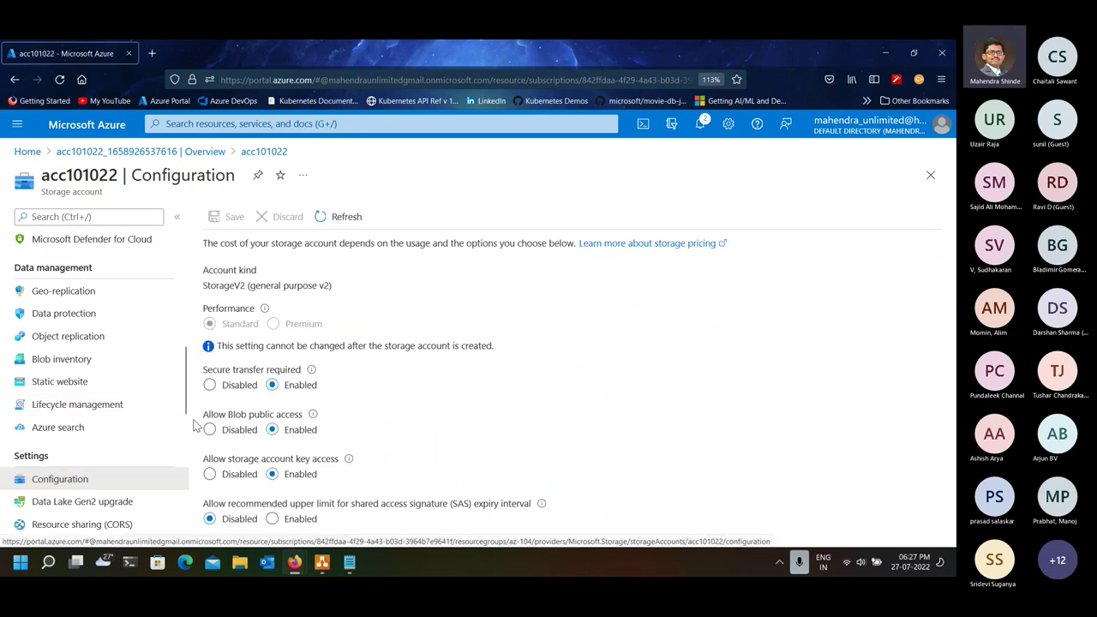
scroll(386, 404, "down", 3)
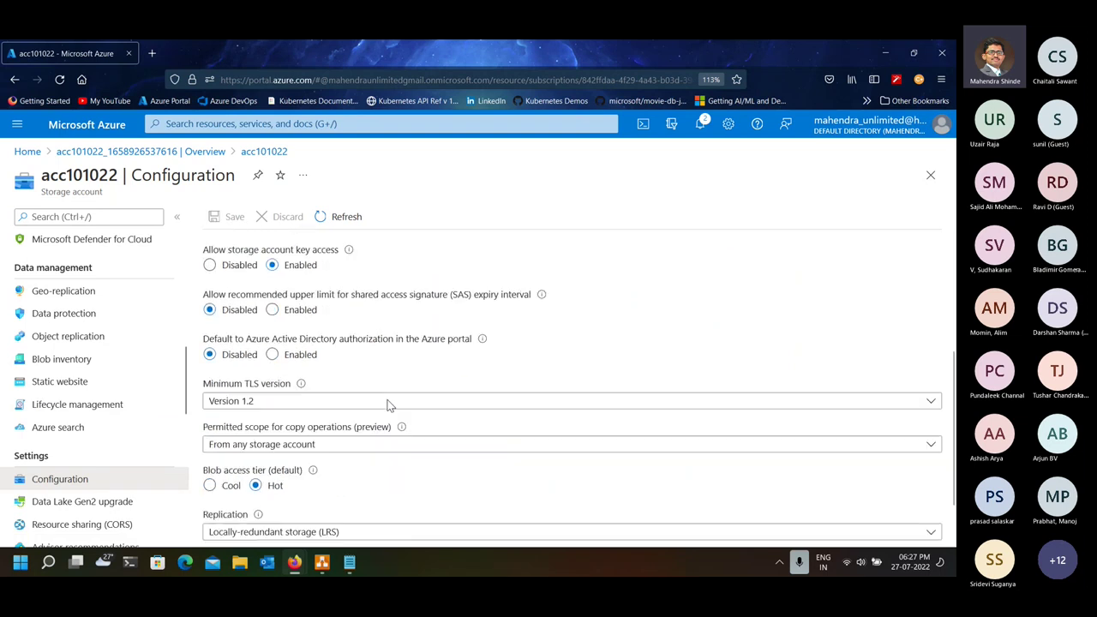
scroll(386, 403, "down", 1)
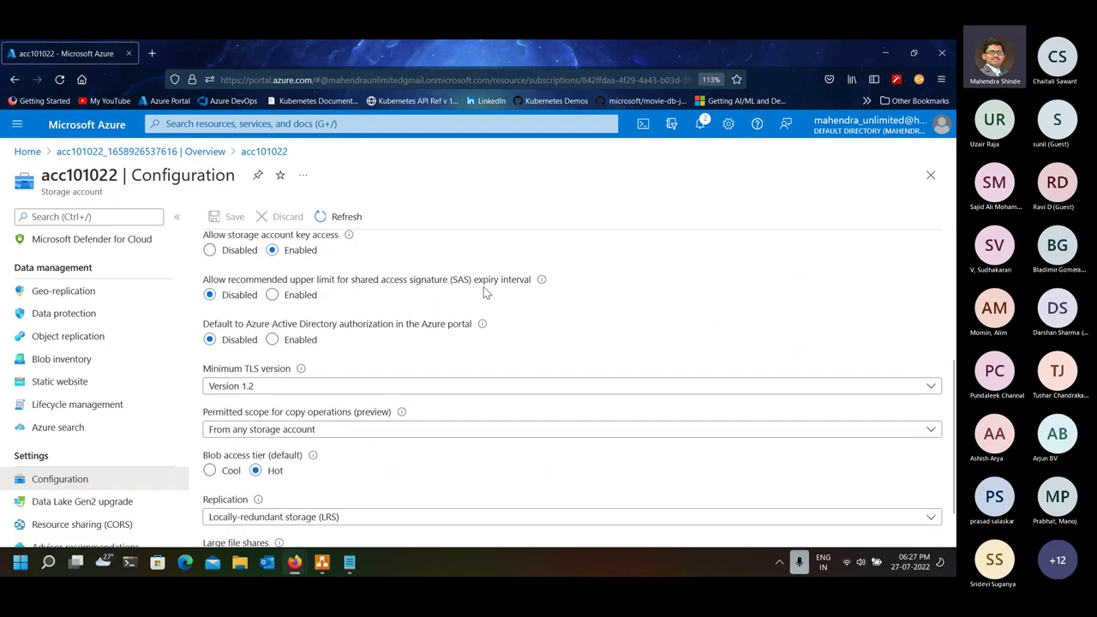
scroll(484, 293, "down", 1)
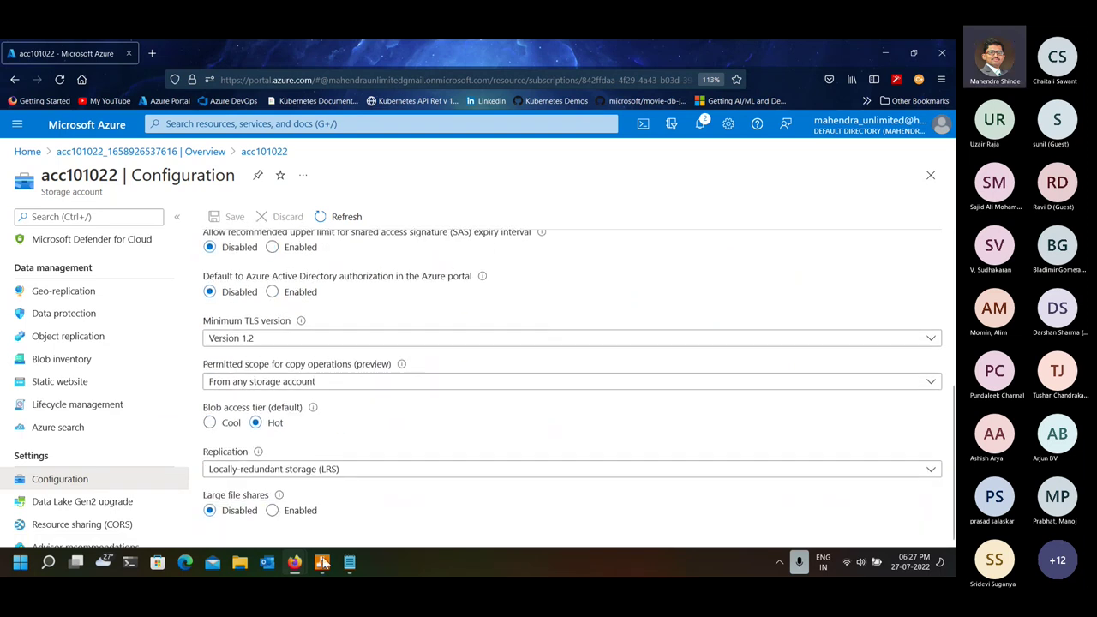
left_click(338, 471)
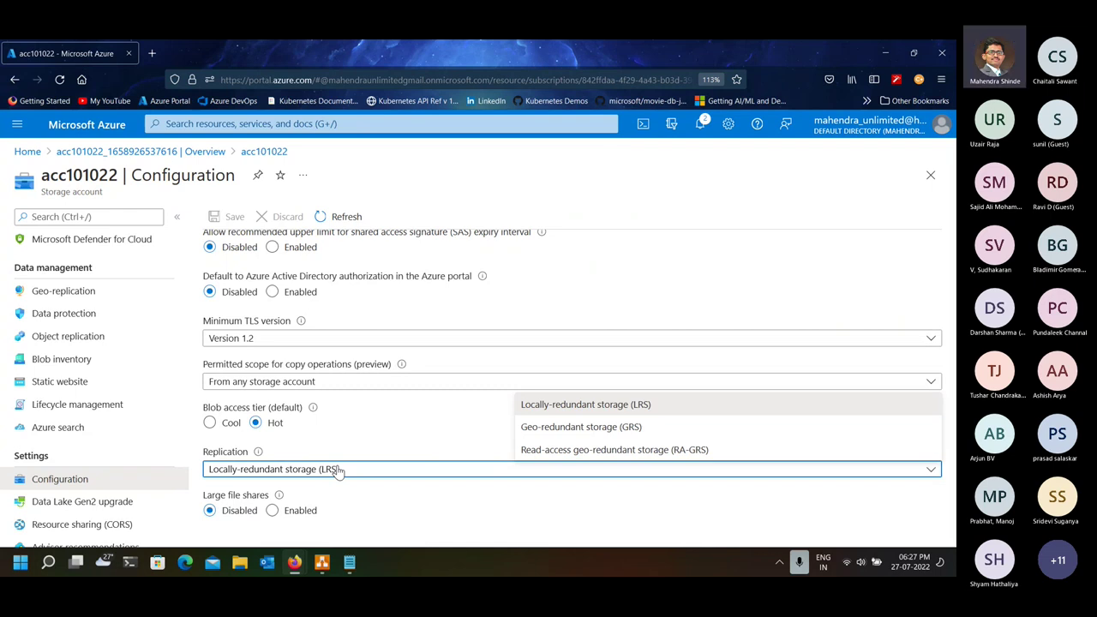
left_click(646, 435)
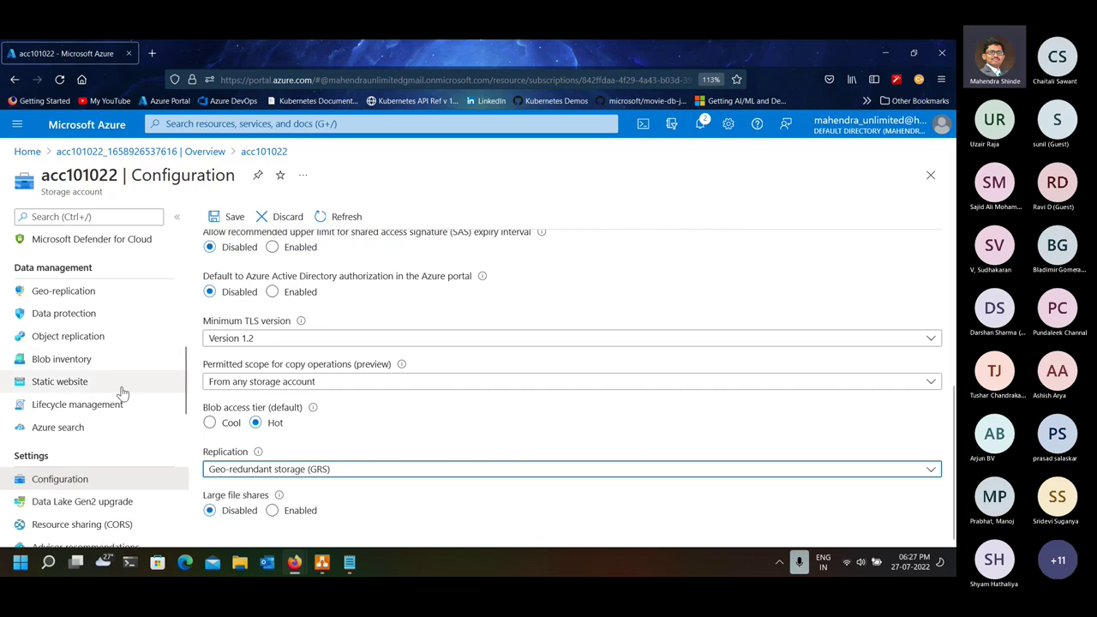
- Return to the storage account's overview and discard the unsaved replication change
scroll(103, 360, "up", 5)
left_click(82, 244)
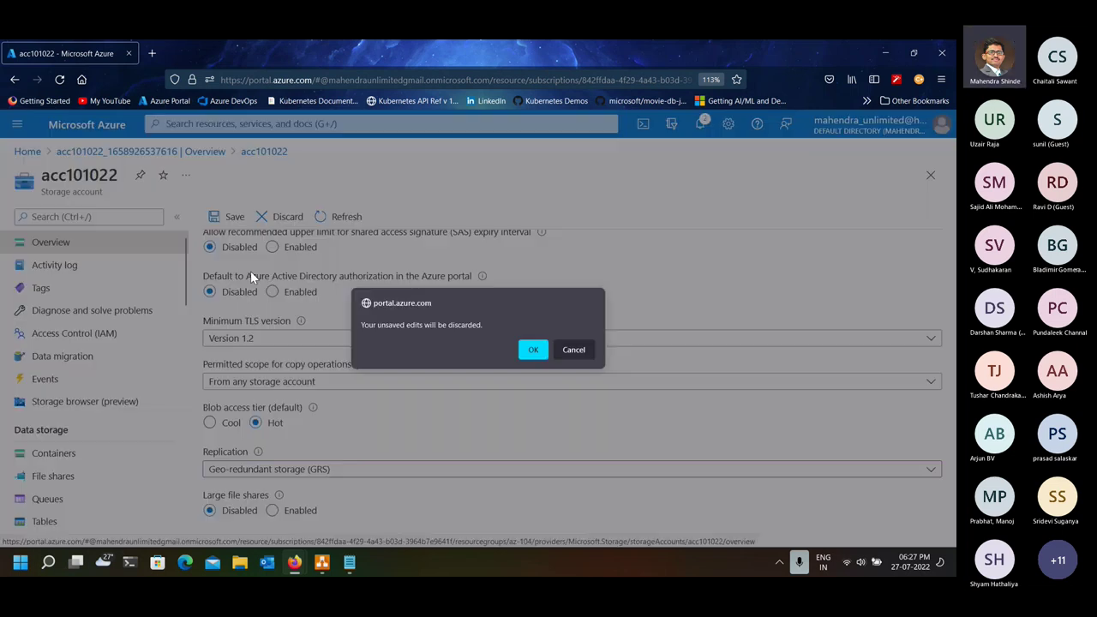
left_click(531, 349)
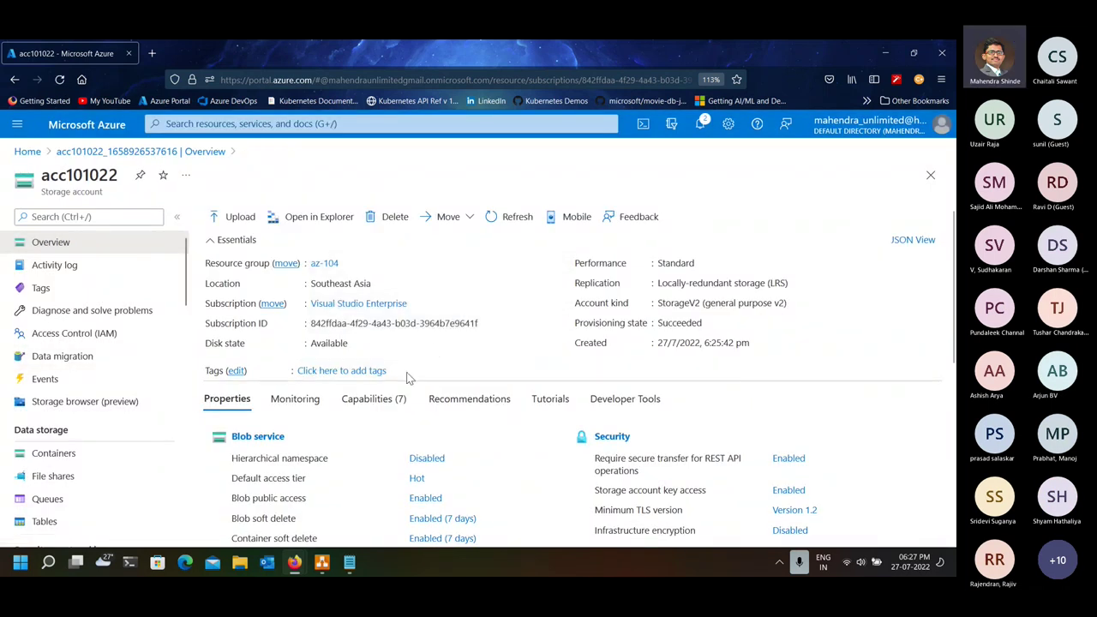
- Open the endpoints settings of the acc101022 storage account
scroll(108, 471, "down", 2)
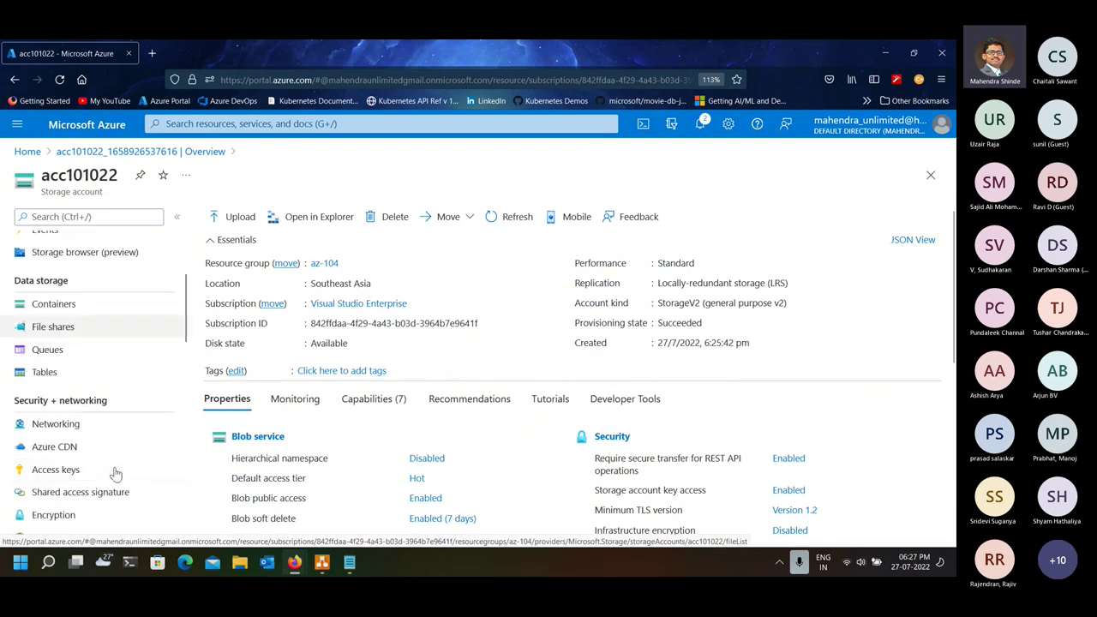
scroll(109, 430, "down", 2)
scroll(119, 433, "down", 2)
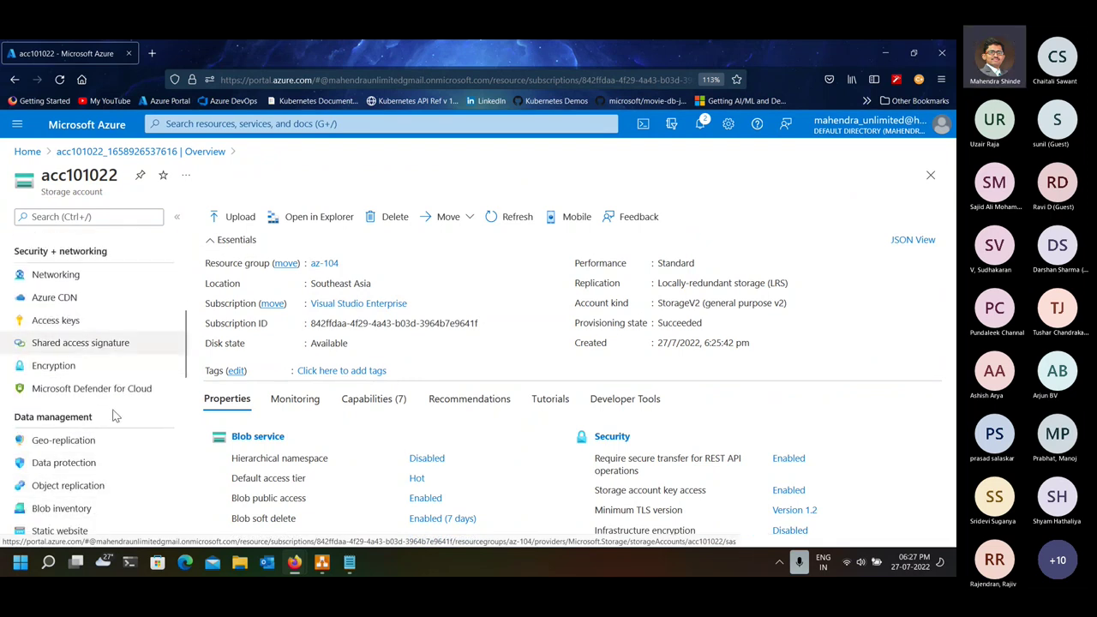
scroll(127, 460, "down", 2)
scroll(127, 460, "down", 2)
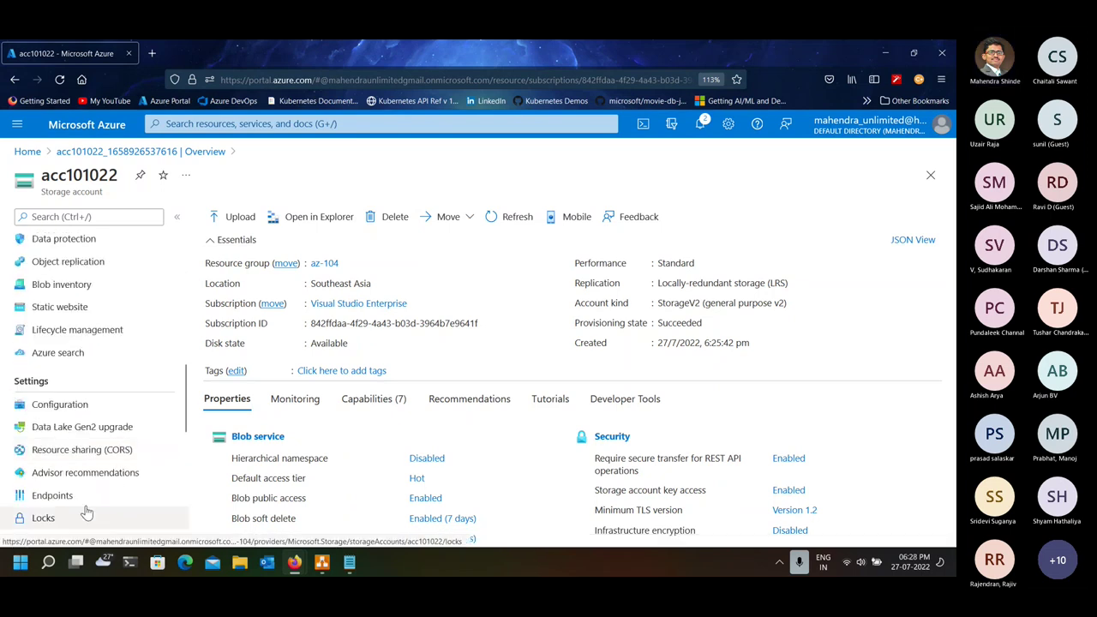
left_click(52, 495)
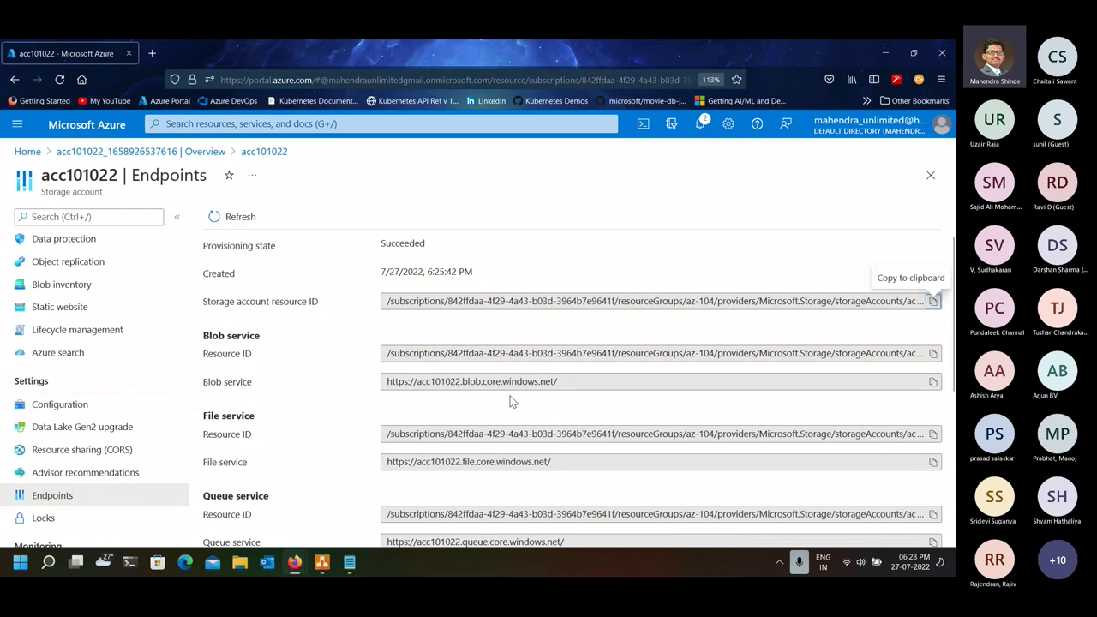
- Examine the blob service endpoint URL, highlighting its account name, blob and core parts in turn
left_click(566, 375)
triple_click(566, 374)
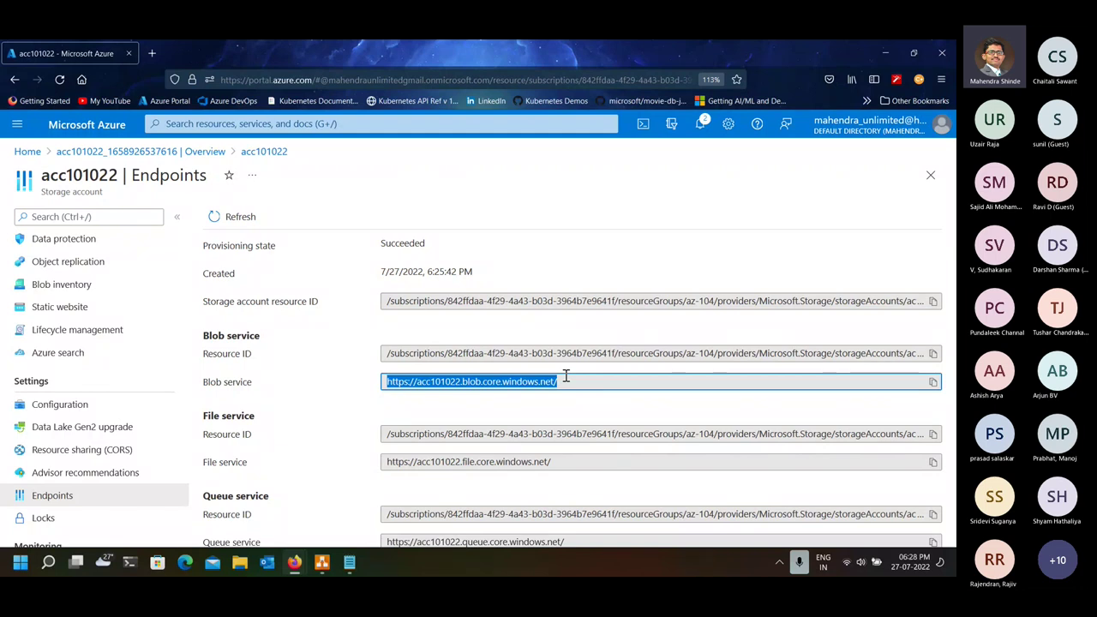
double_click(430, 381)
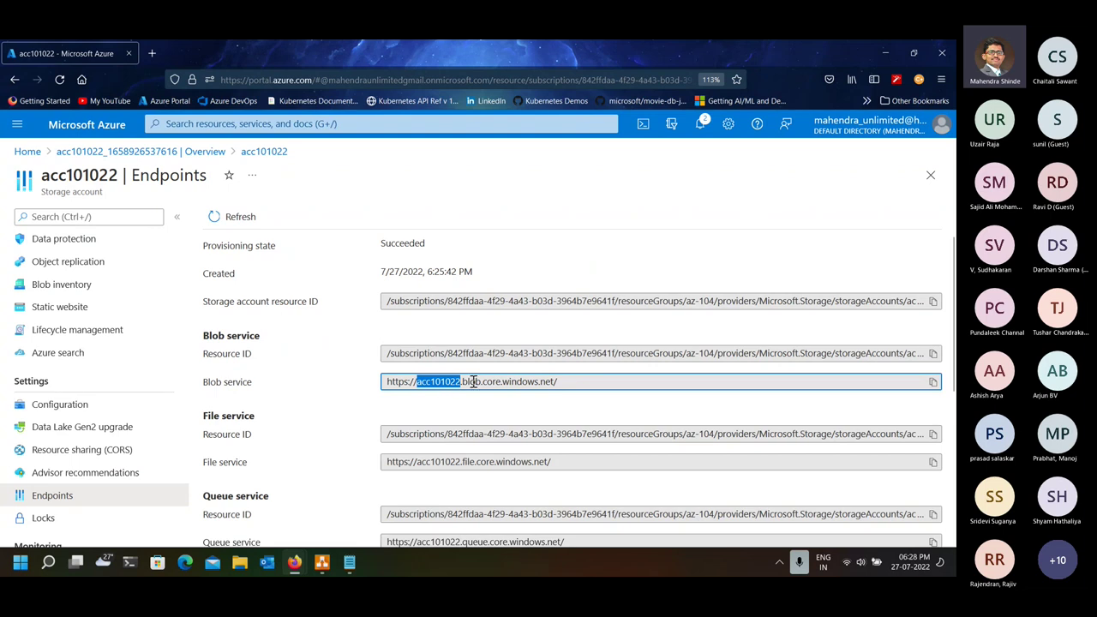
double_click(471, 382)
double_click(492, 382)
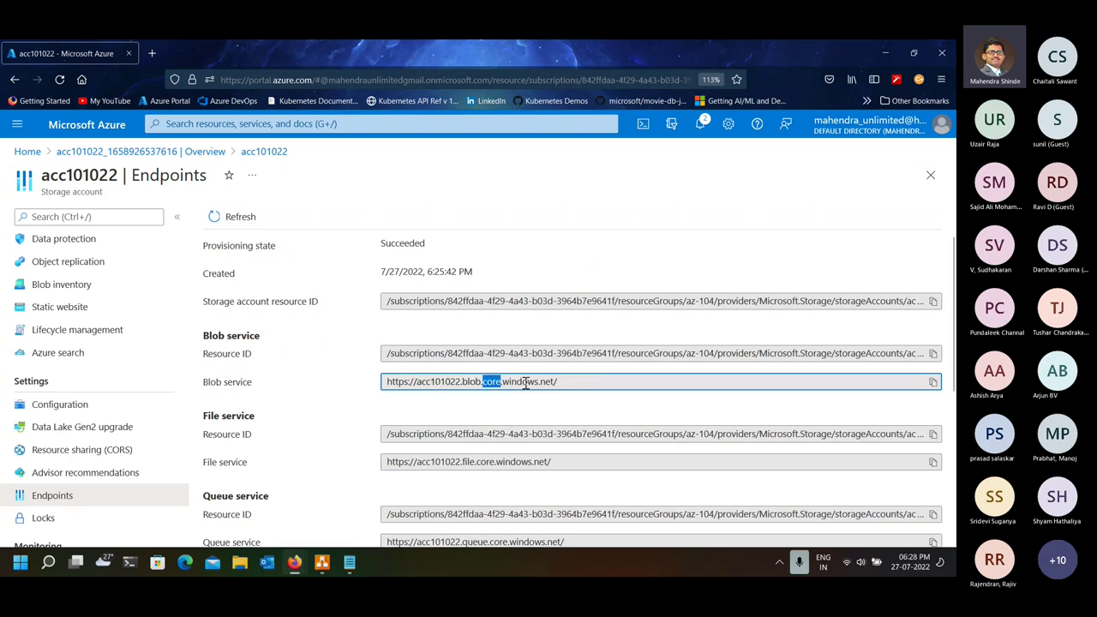
- Examine the file, queue and table service endpoint URLs and review the remaining endpoints listed for the account
triple_click(493, 463)
scroll(492, 465, "down", 1)
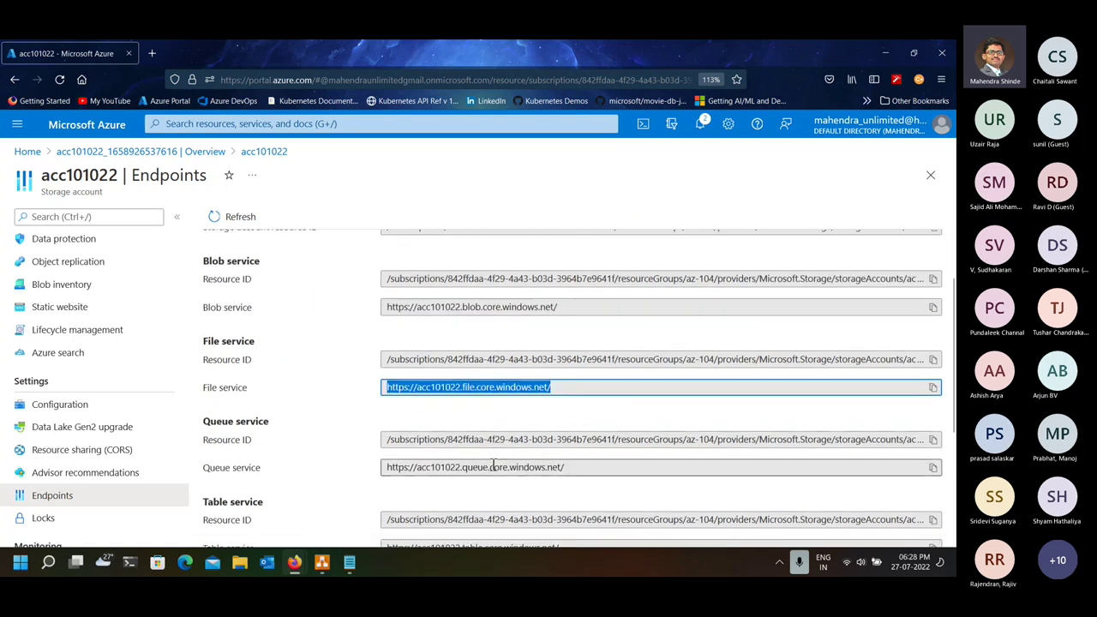
triple_click(493, 465)
scroll(485, 468, "down", 1)
triple_click(488, 466)
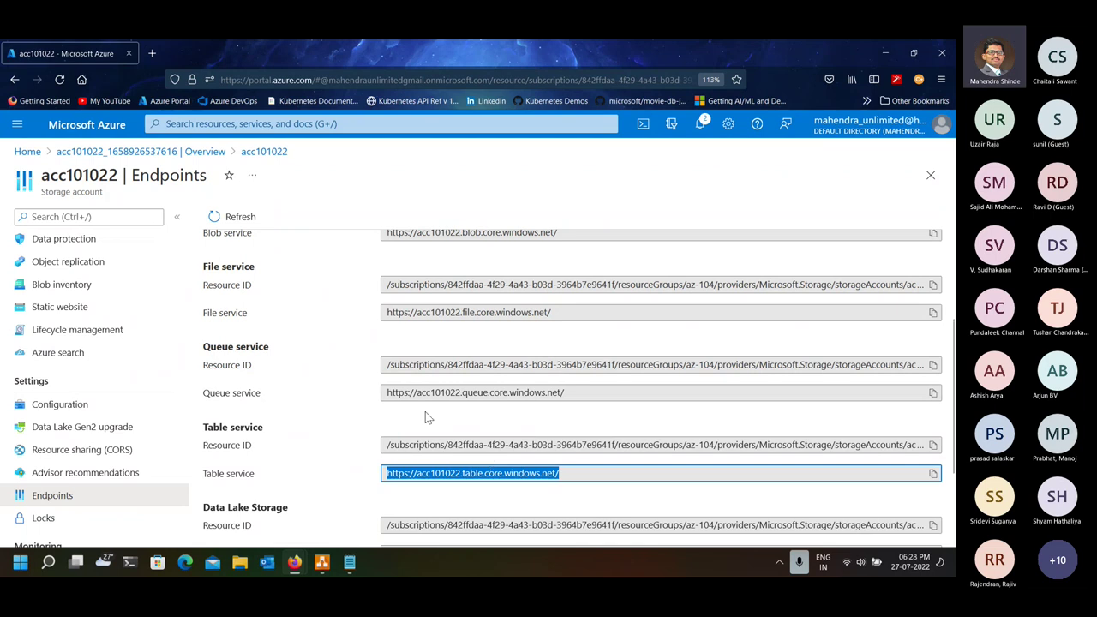
double_click(442, 391)
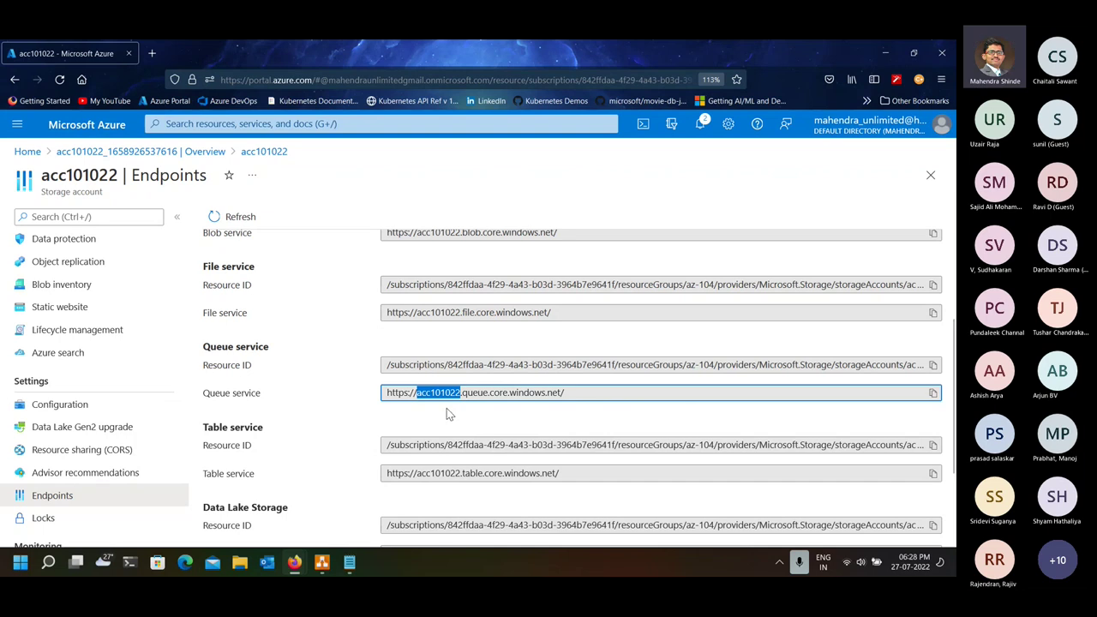
scroll(447, 408, "down", 1)
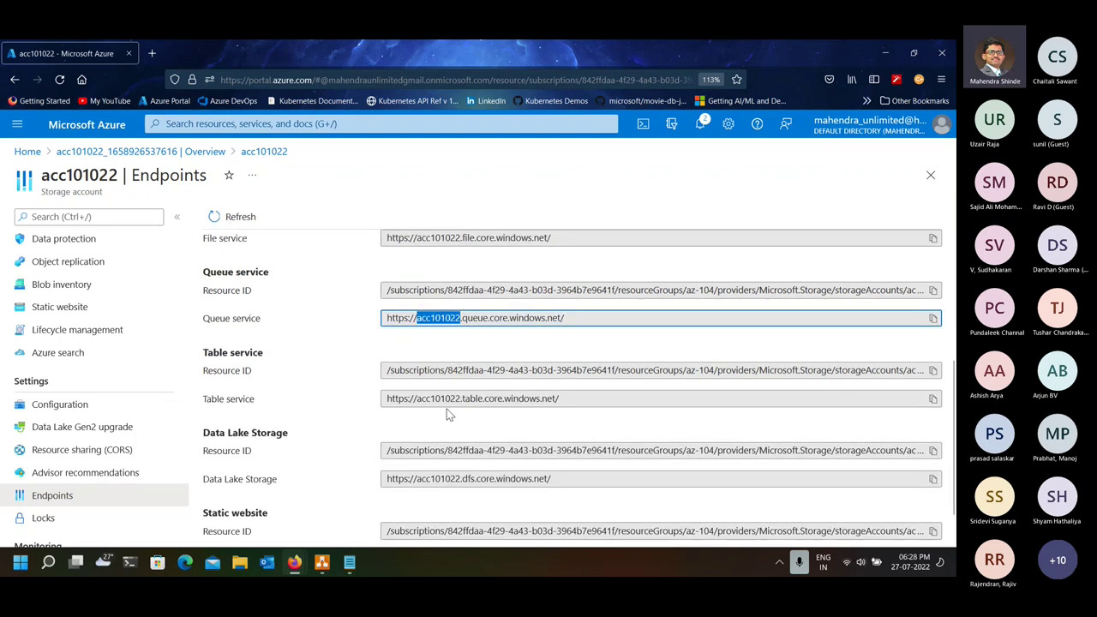
scroll(446, 408, "down", 2)
scroll(446, 408, "up", 5)
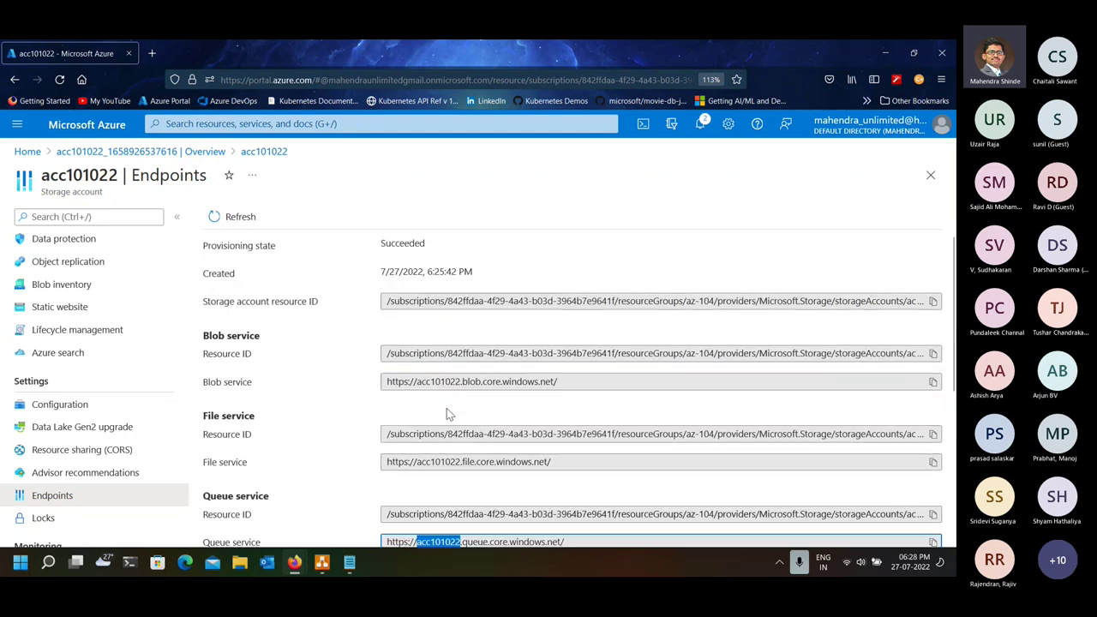
- Open the storage account's access keys and reveal the key value of key1
scroll(95, 347, "up", 3)
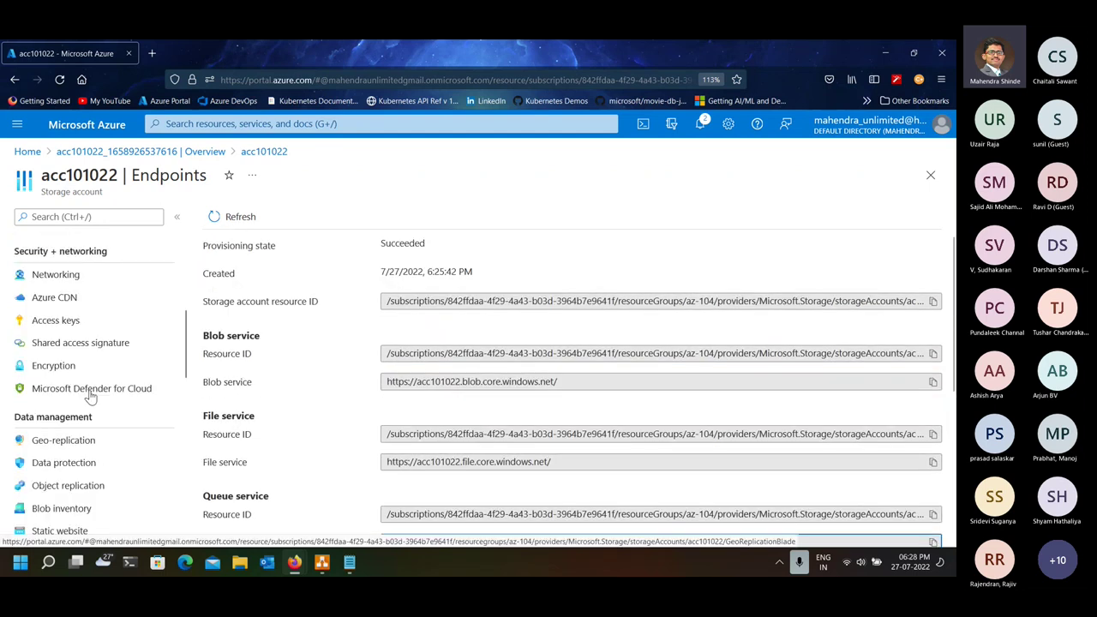
left_click(91, 322)
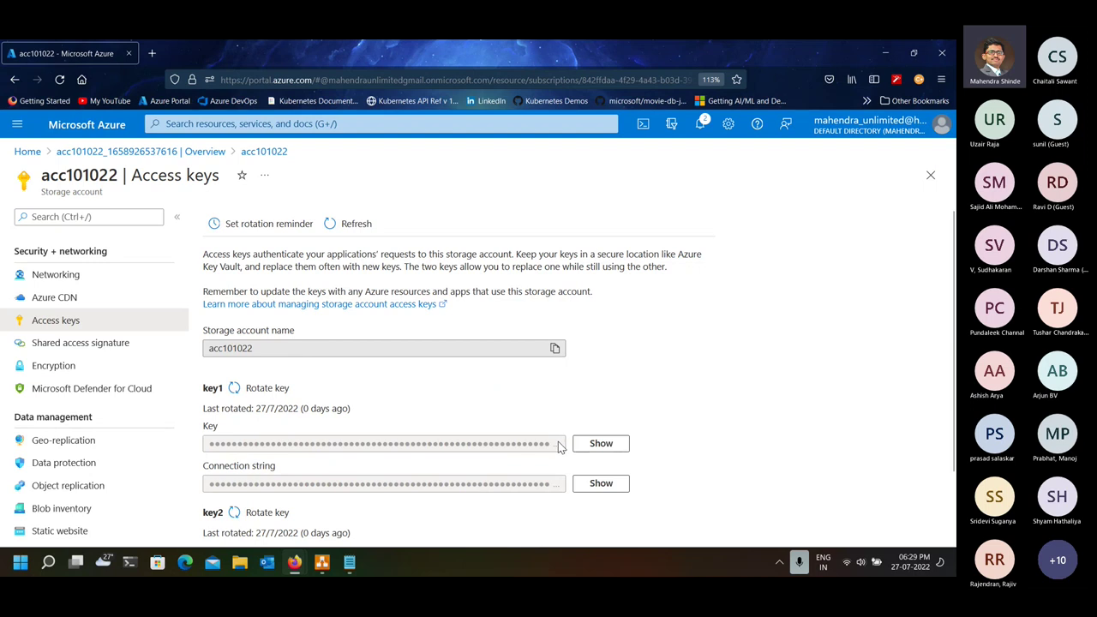
left_click(600, 443)
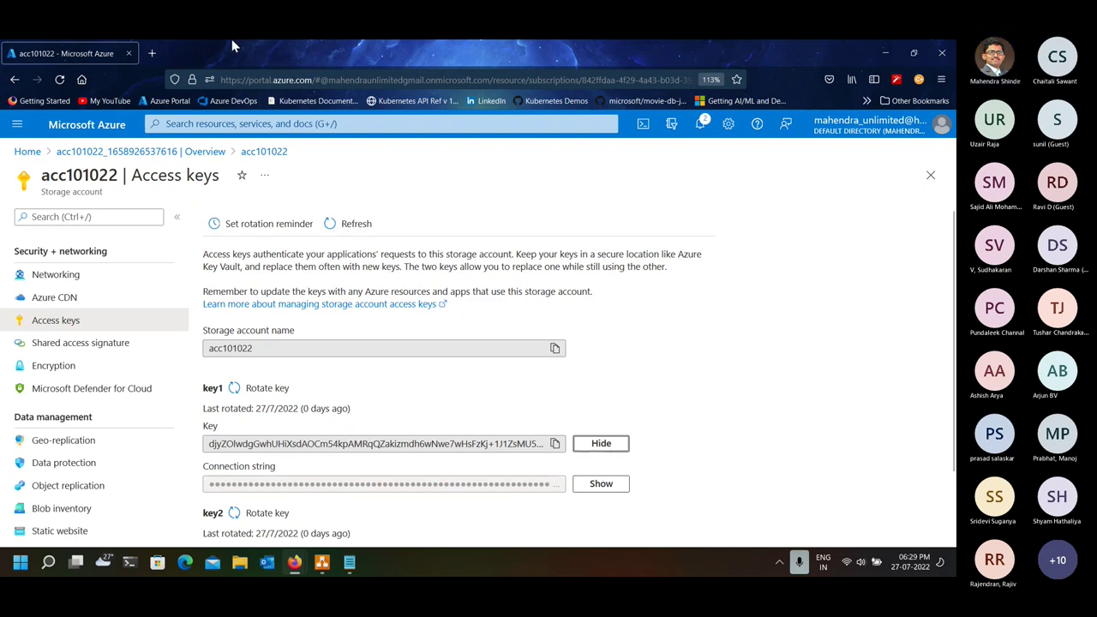
- Load Azure Resource Explorer from resources.azure.com in a new browser tab, dismissing the slow-page notice and interrupting the stalled loading
left_click(152, 53)
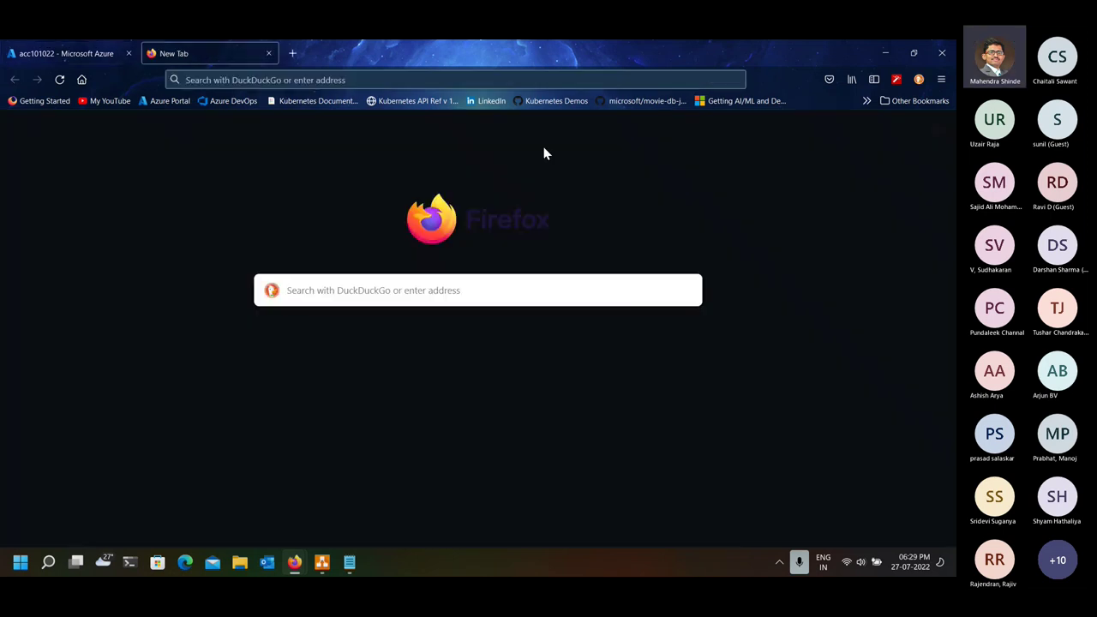
type("resources.azure.com/")
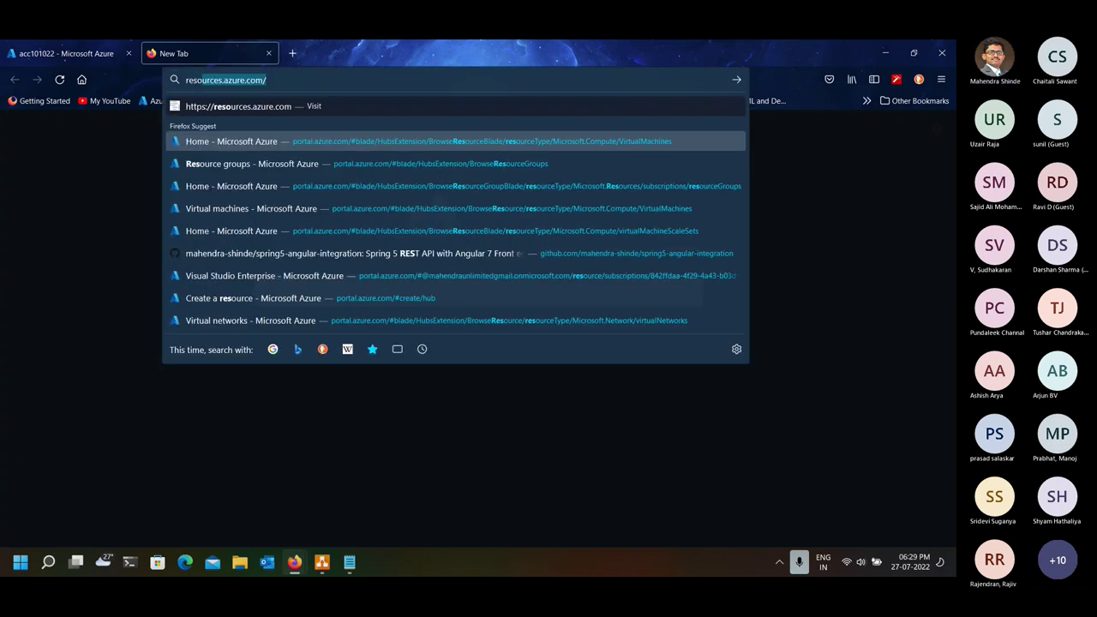
key("Return")
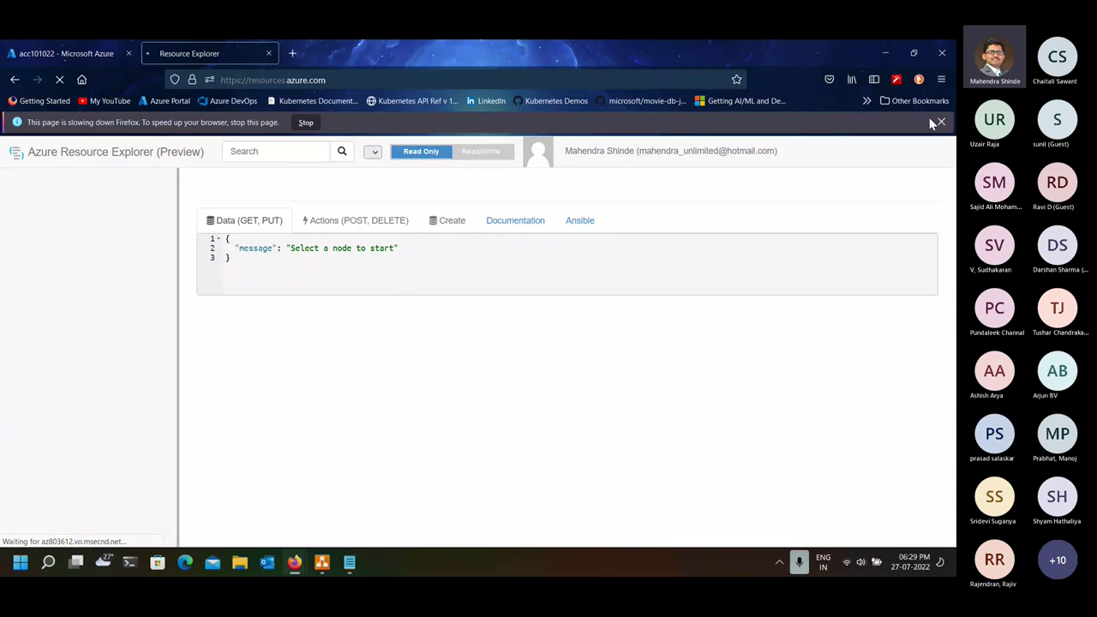
left_click(940, 122)
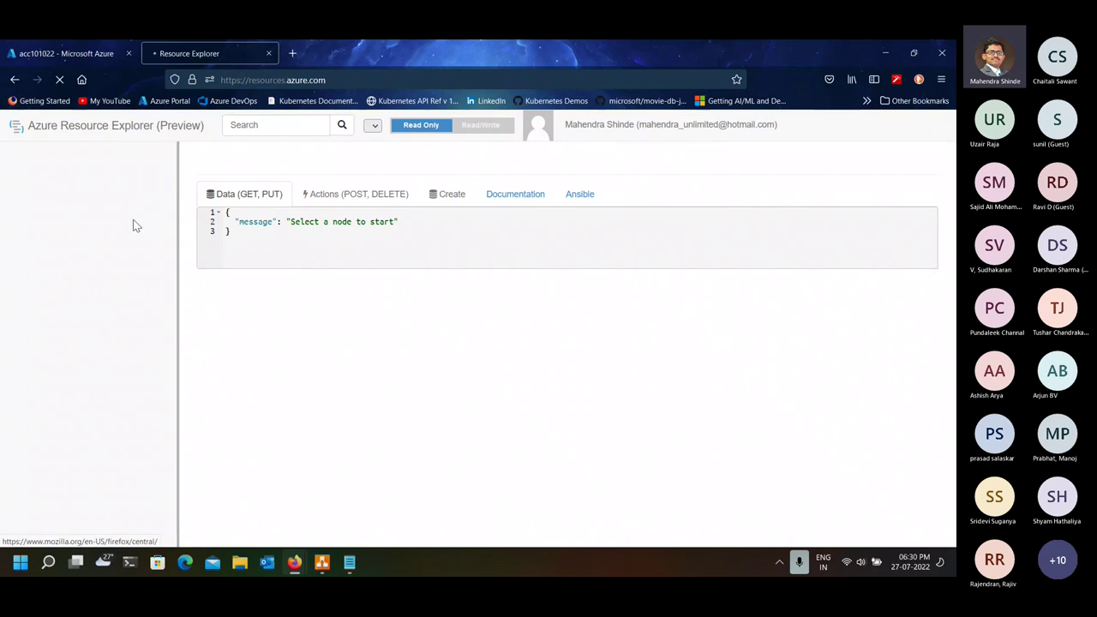
left_click(60, 79)
- Expand the resource providers and open the operations of the Microsoft.Storage provider
left_click(47, 151)
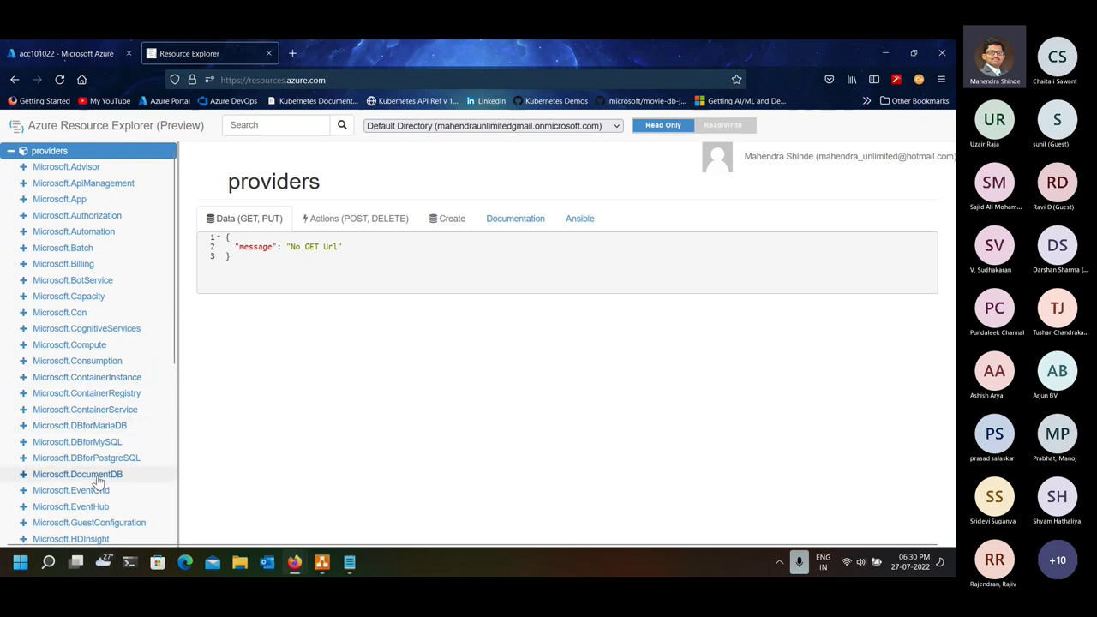
scroll(102, 484, "down", 3)
scroll(92, 428, "down", 2)
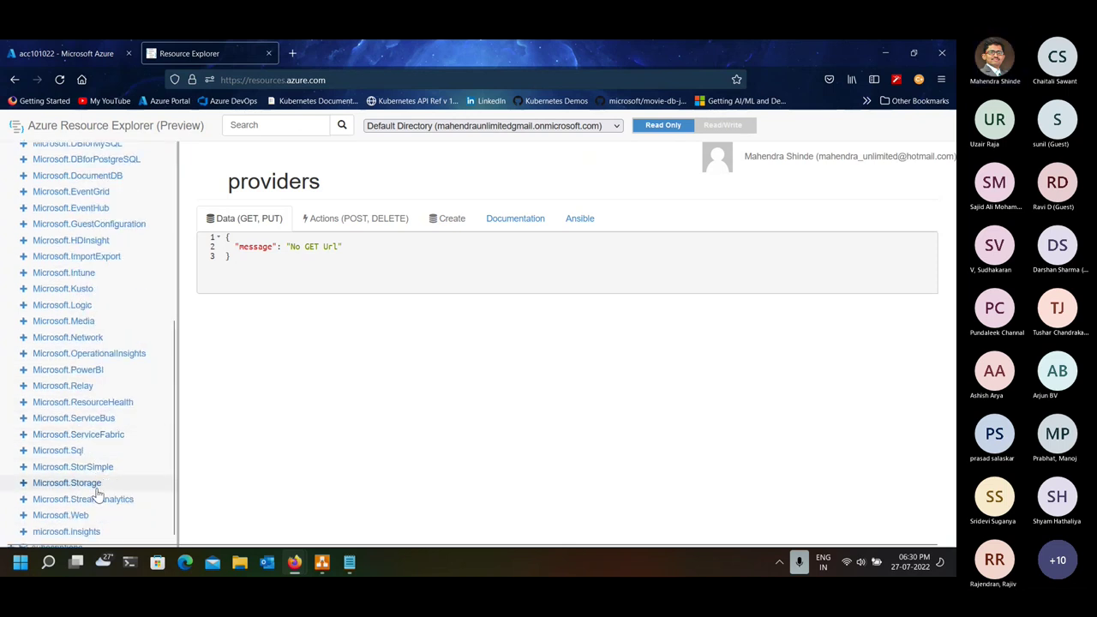
left_click(86, 482)
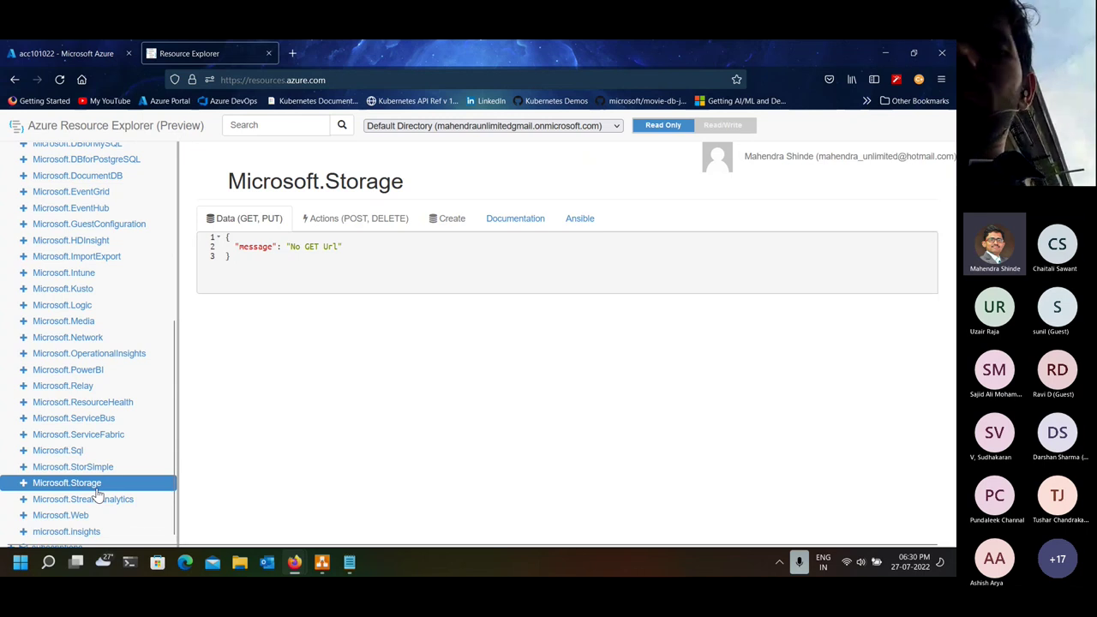
left_click(24, 485)
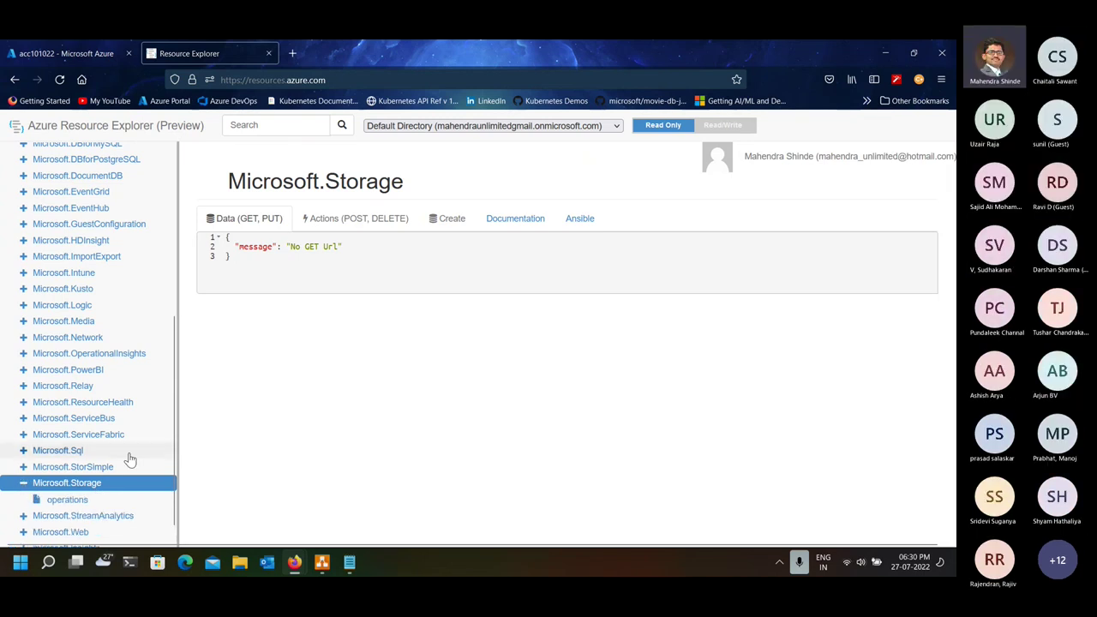
left_click(69, 499)
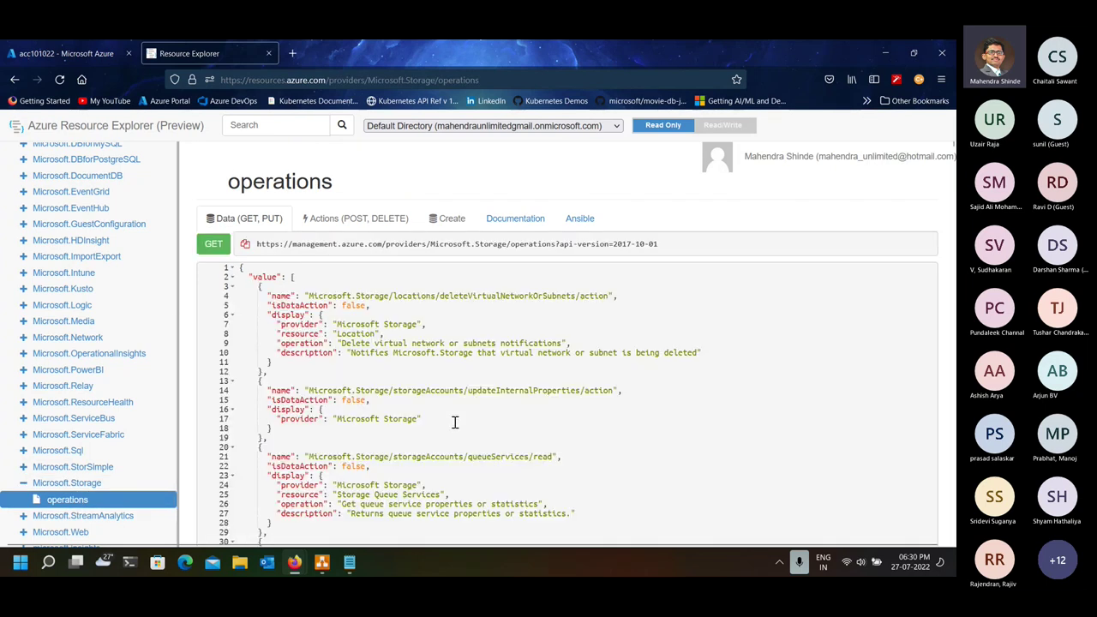
- Examine the Microsoft.Storage operations for queue services, queues and messages, and close Resource Explorer to return to the access keys
scroll(480, 430, "down", 1)
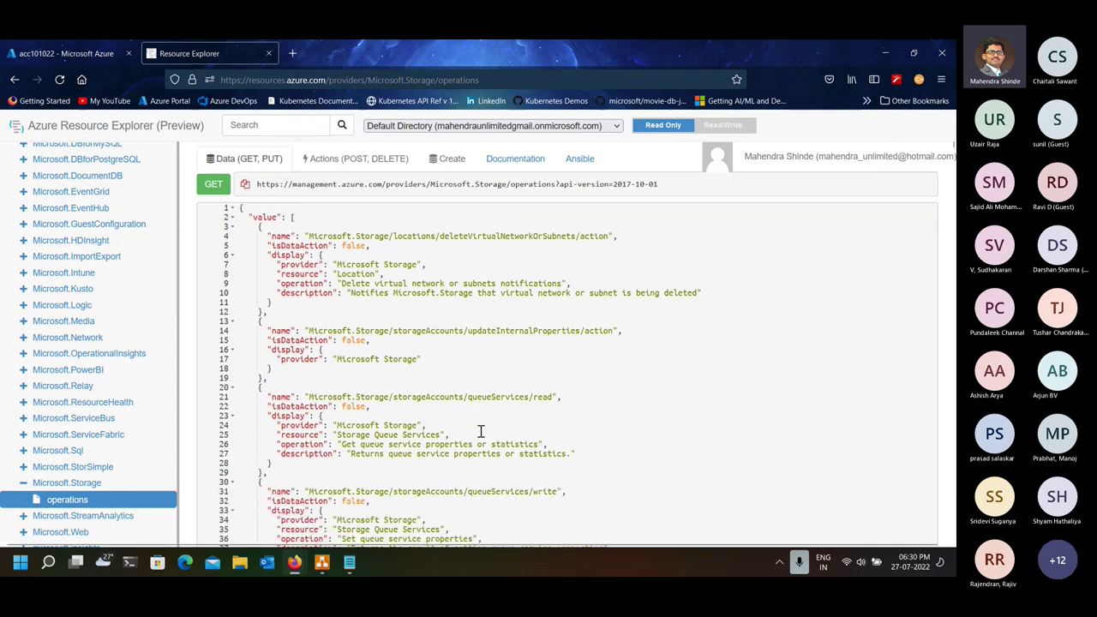
scroll(481, 430, "down", 2)
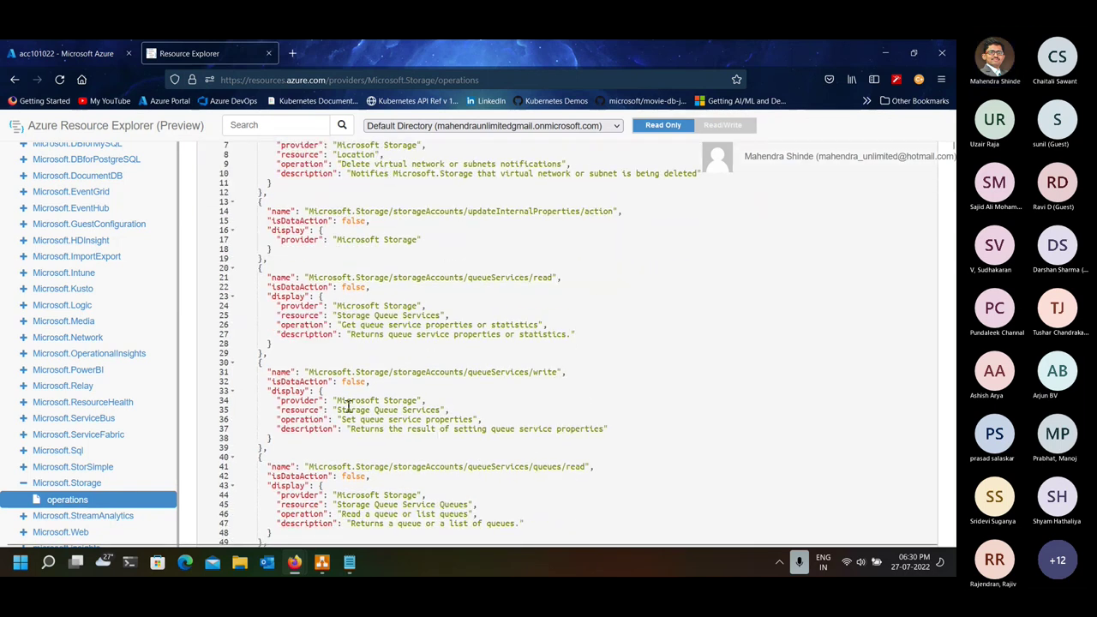
left_click(466, 374)
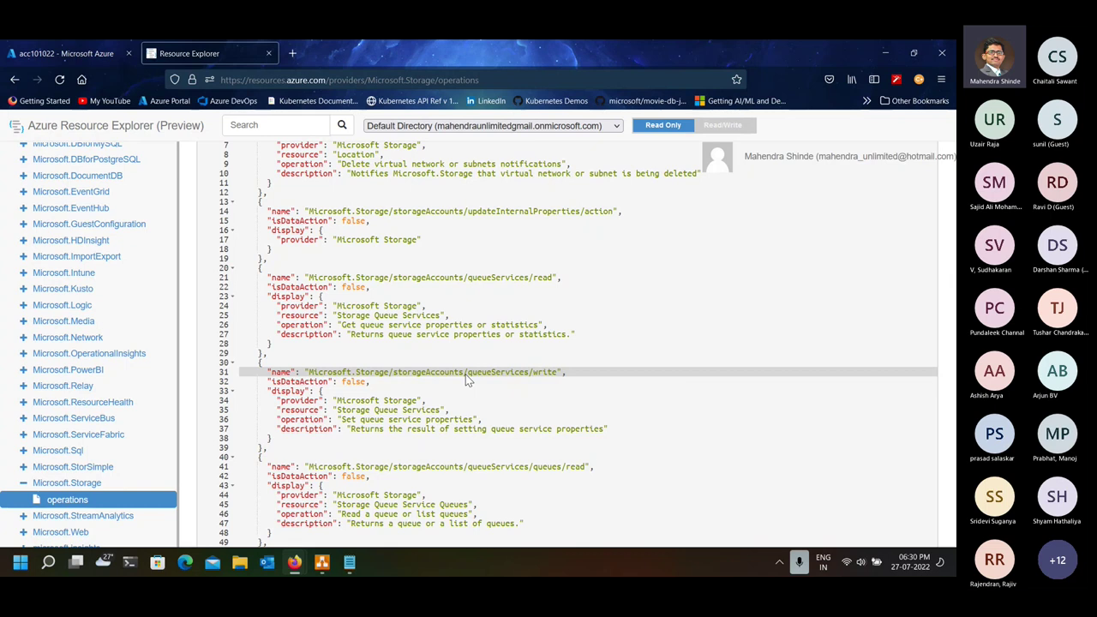
left_click(515, 279)
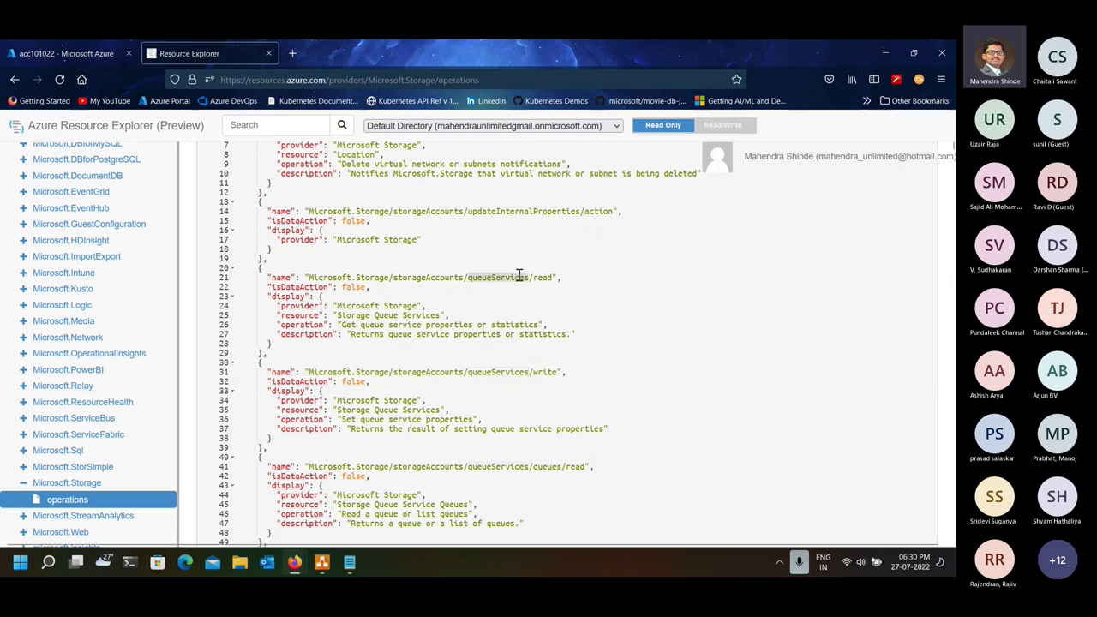
scroll(566, 463, "down", 10)
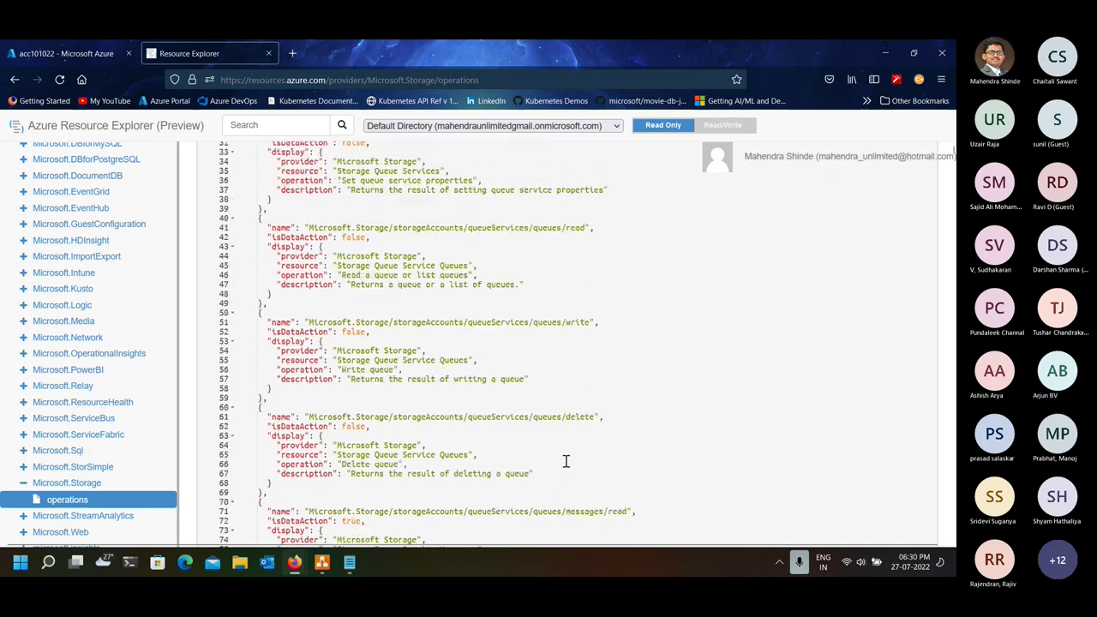
scroll(565, 461, "down", 2)
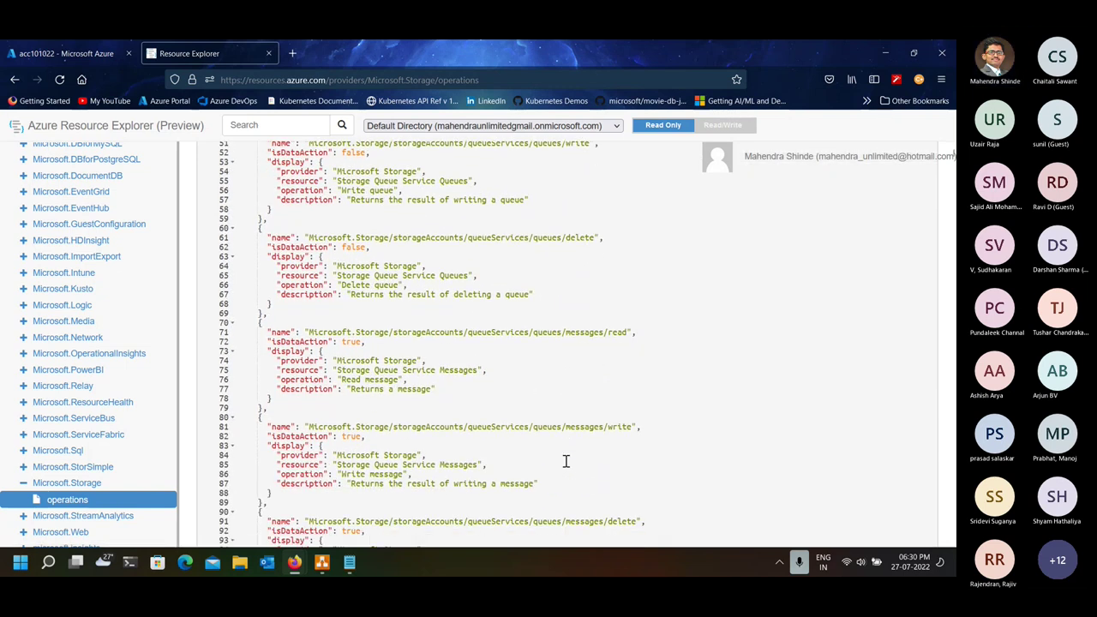
scroll(565, 461, "down", 2)
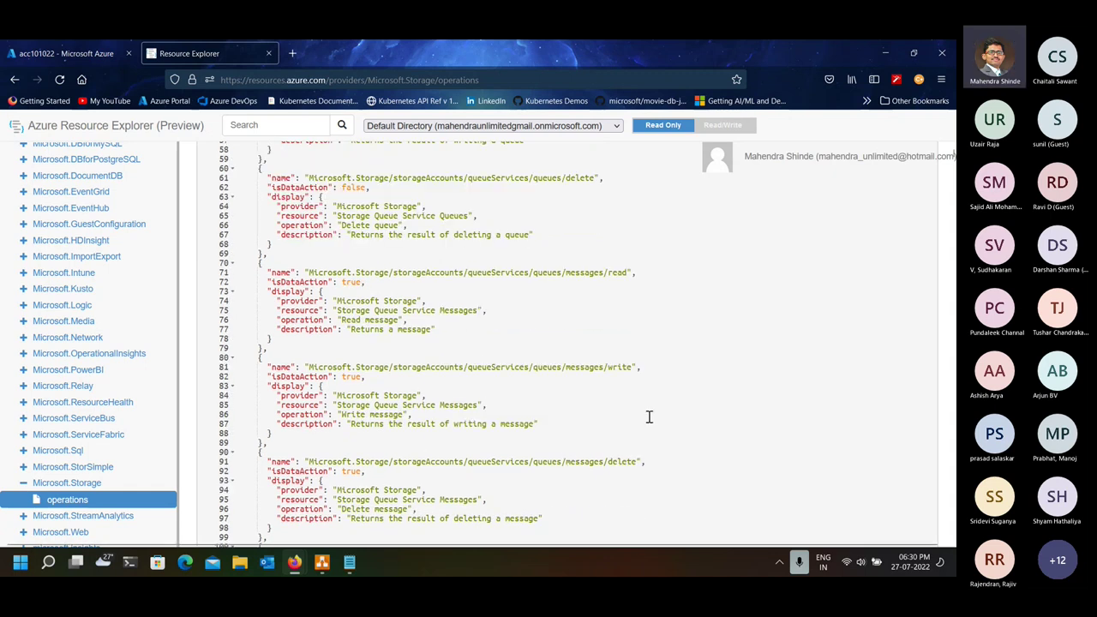
scroll(649, 416, "down", 8)
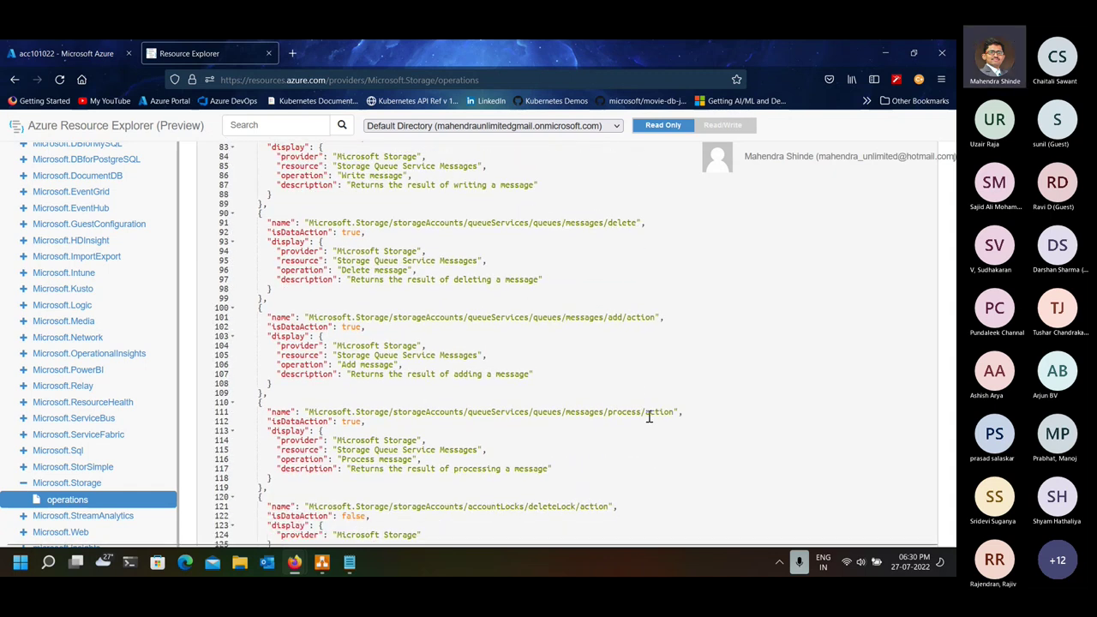
left_click(269, 55)
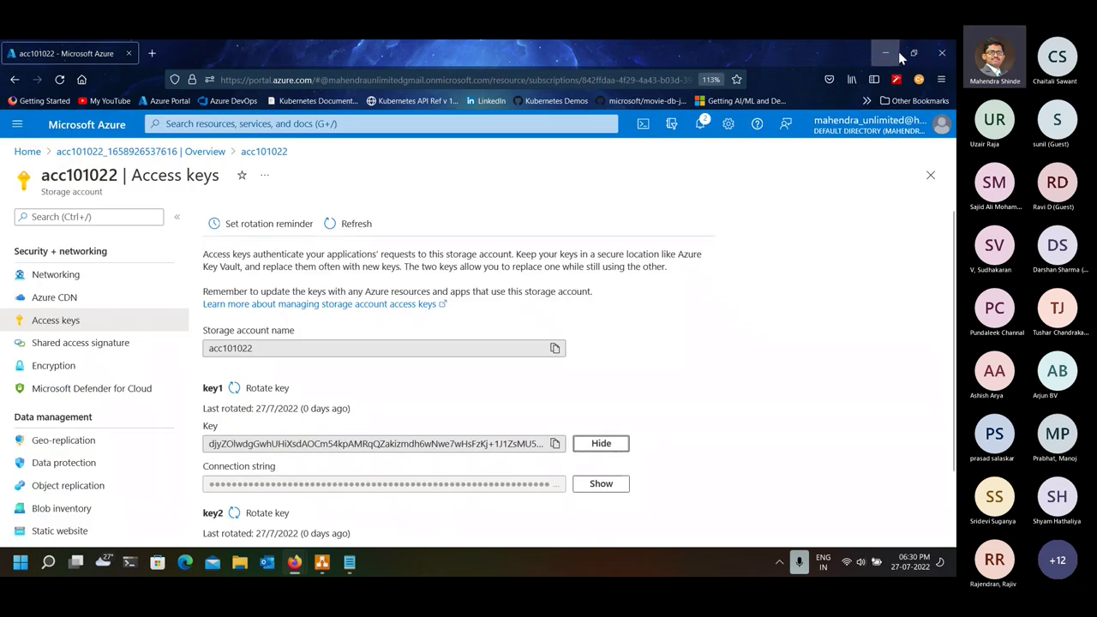
- Create a blob container named images in the storage account with public access level Blob (anonymous read access for blobs only)
scroll(97, 407, "up", 5)
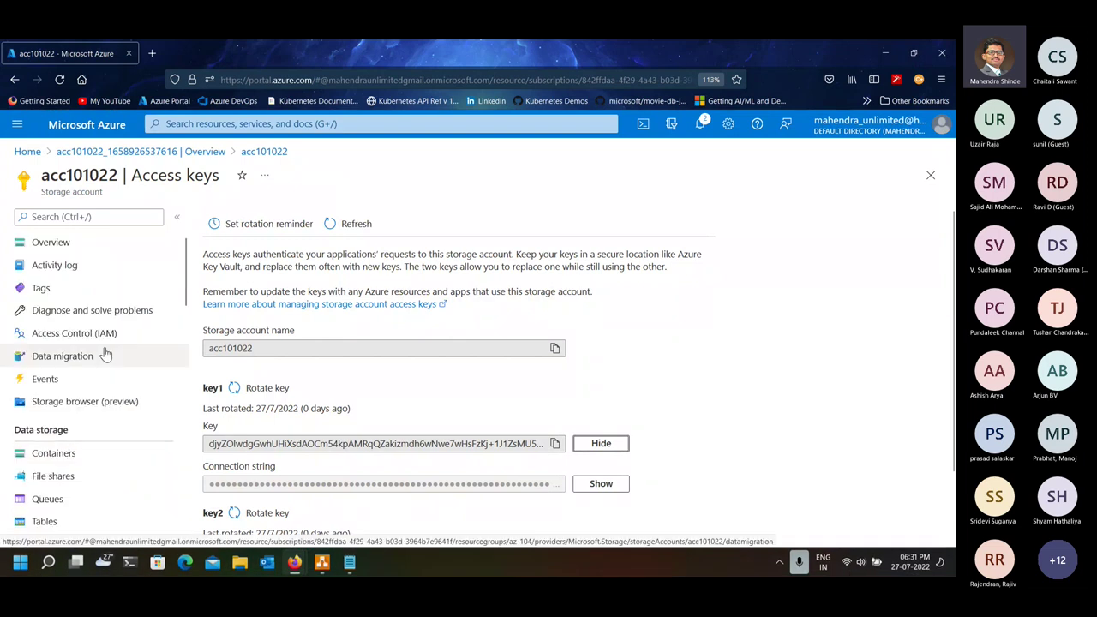
left_click(94, 461)
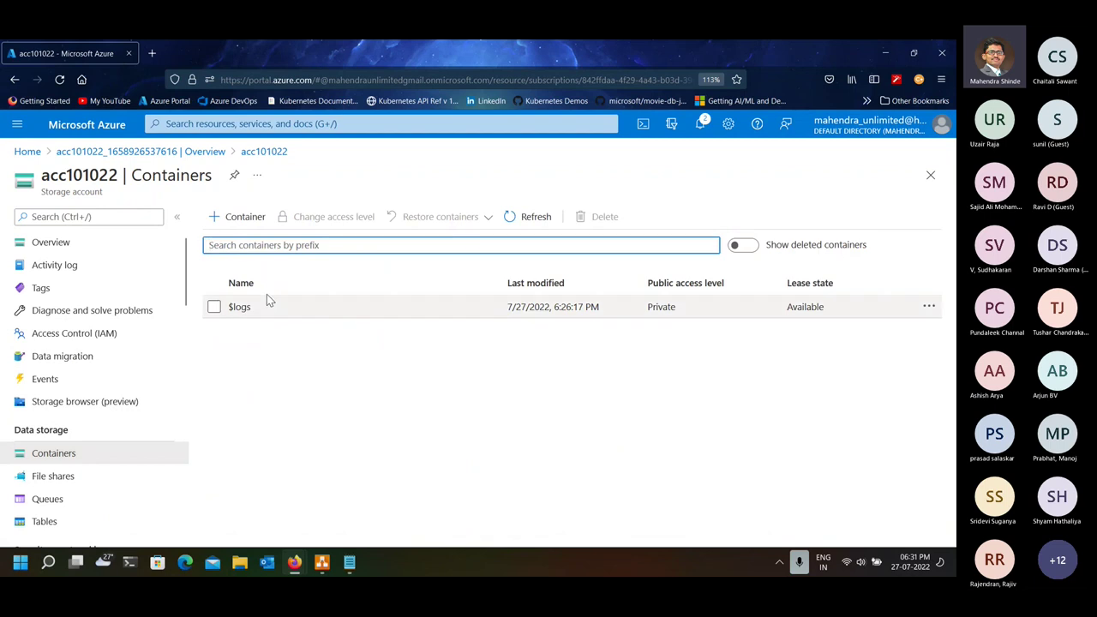
left_click(234, 225)
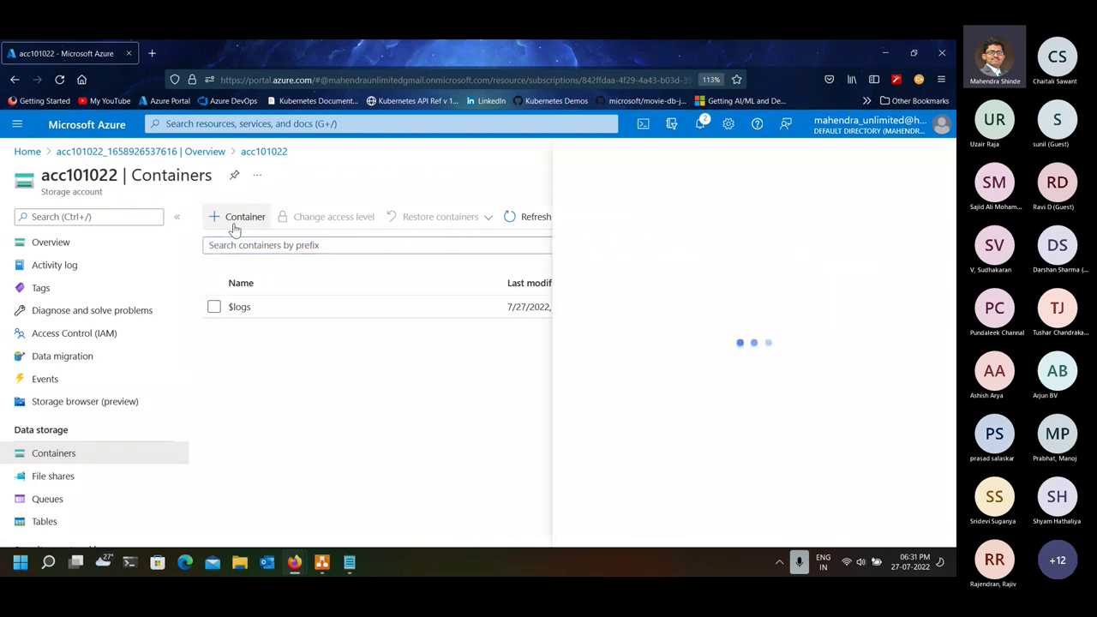
type("images")
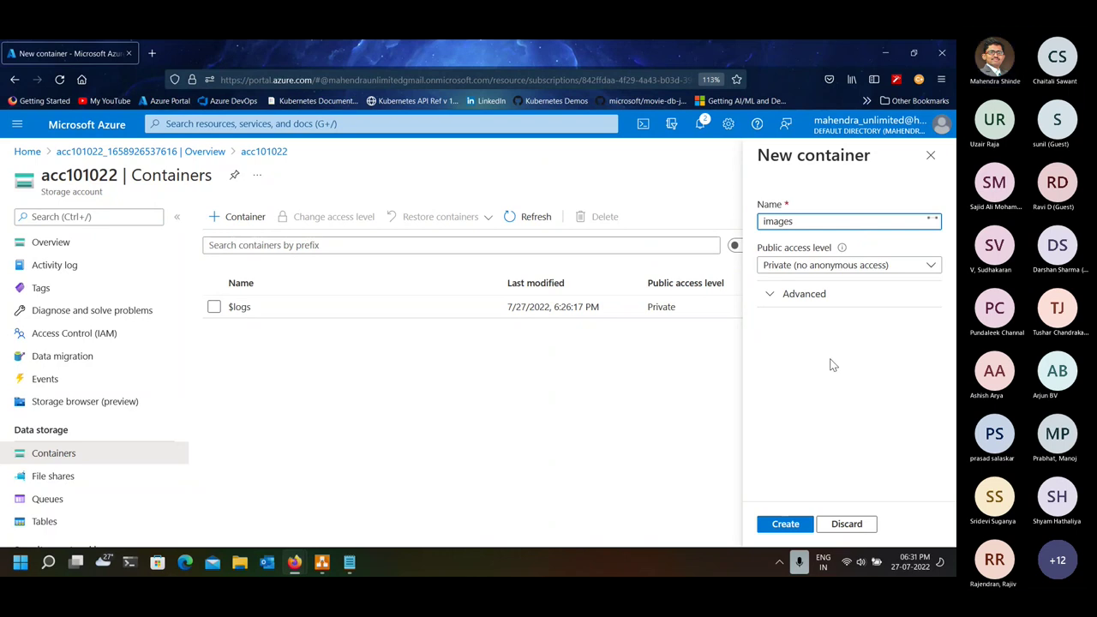
left_click(822, 267)
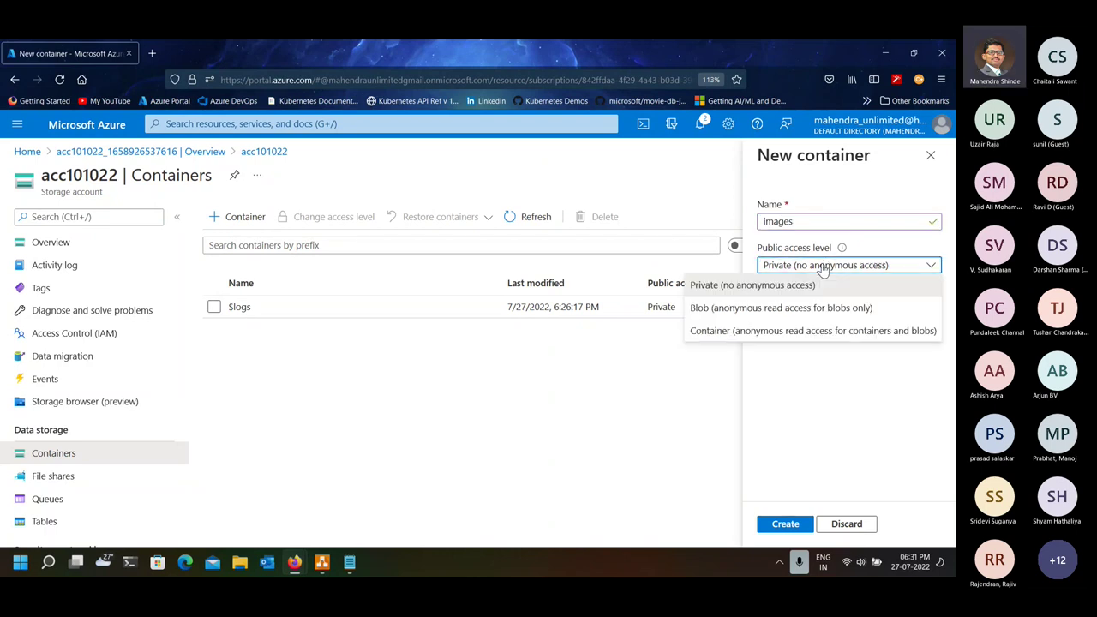
left_click(814, 308)
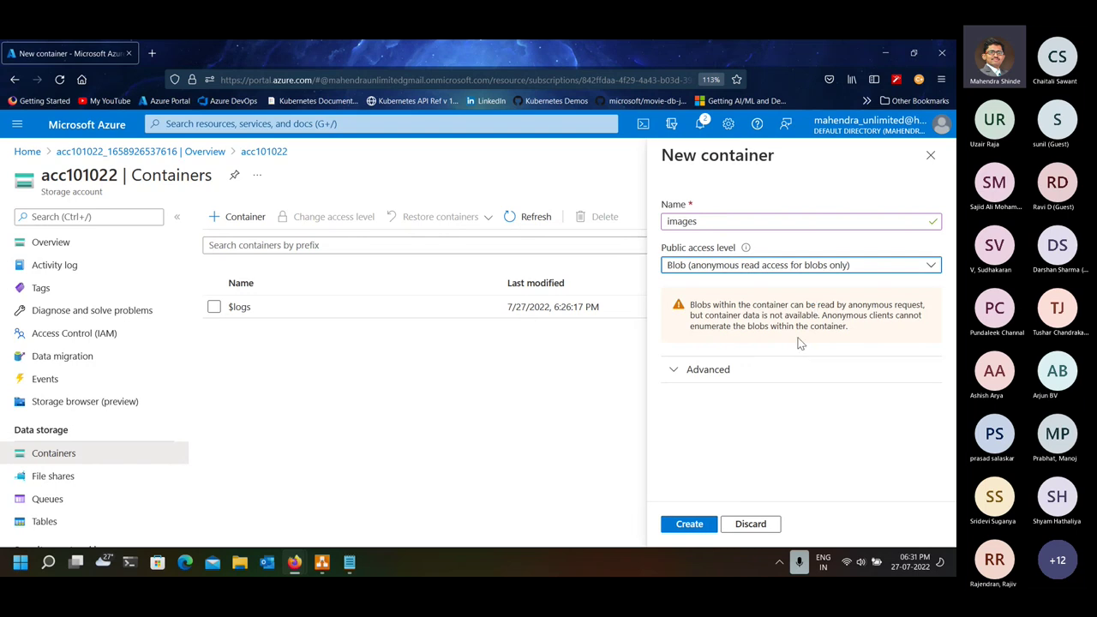
left_click(696, 525)
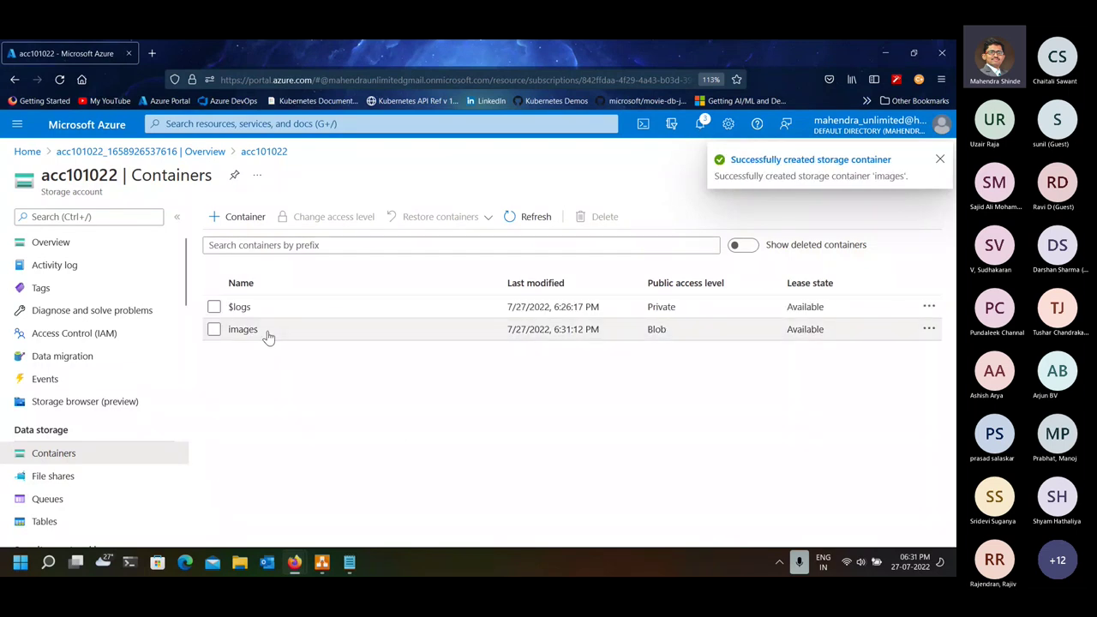
- Upload the diagram image az-104-07-22-Page-3.png from the az-104-july-22 folder into the images container
left_click(266, 334)
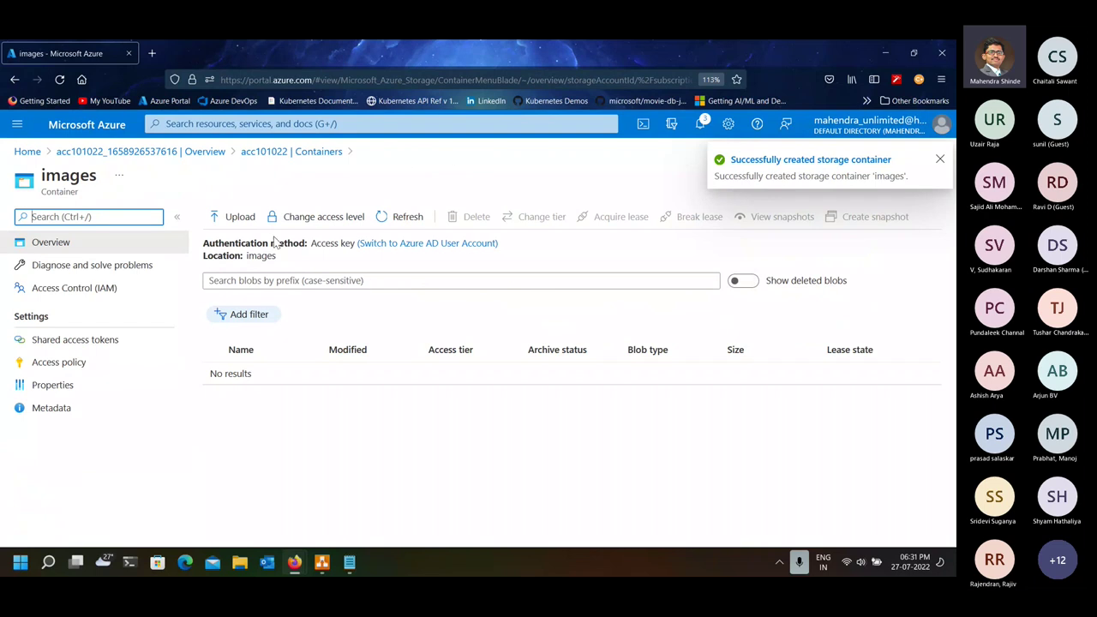
left_click(236, 218)
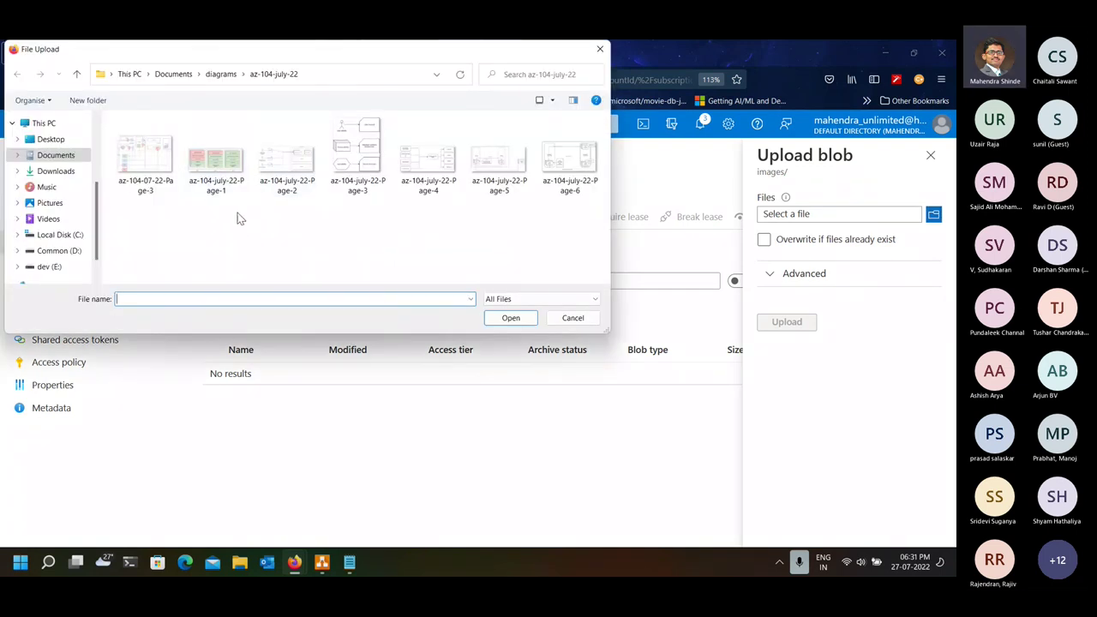
double_click(143, 161)
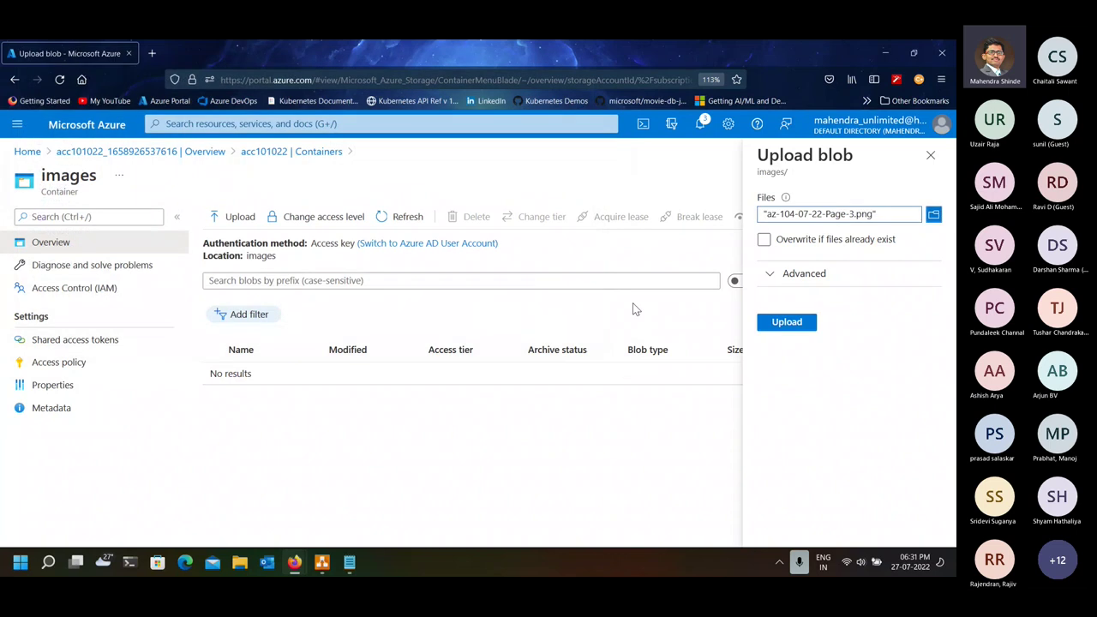
left_click(760, 320)
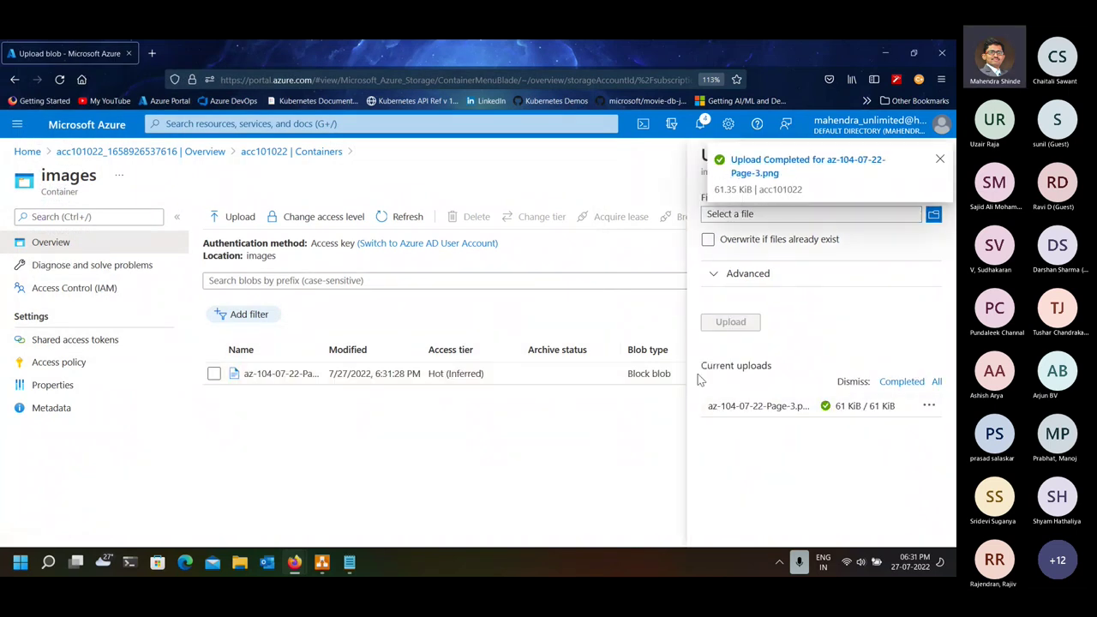
- Copy the URL of the uploaded blob from its properties, check the notifications and close the blob's details
left_click(386, 374)
left_click(291, 374)
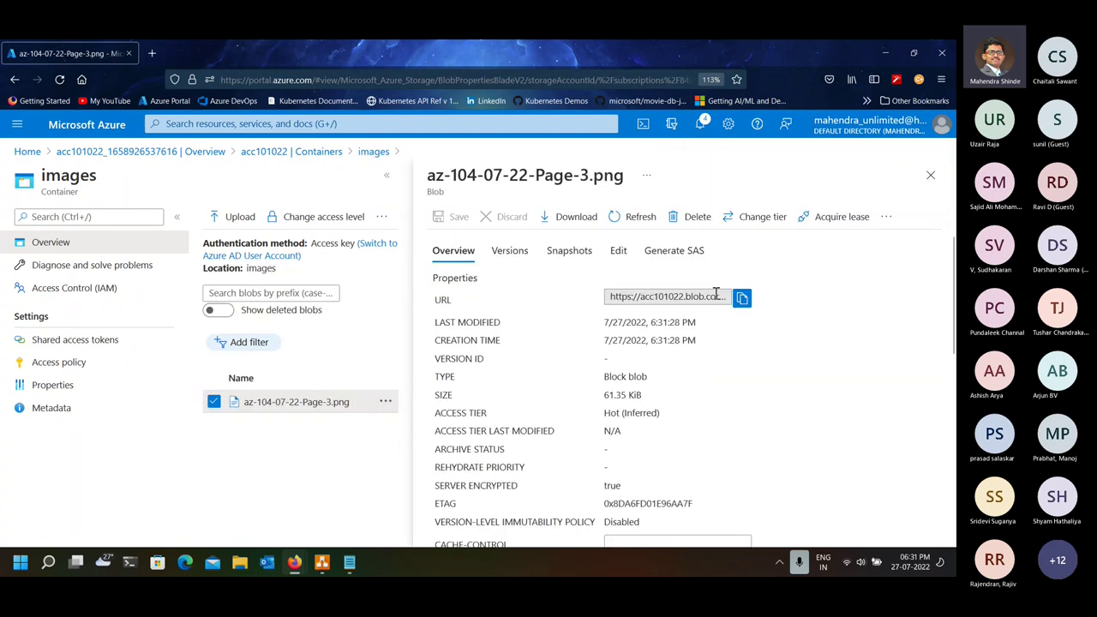
left_click(742, 298)
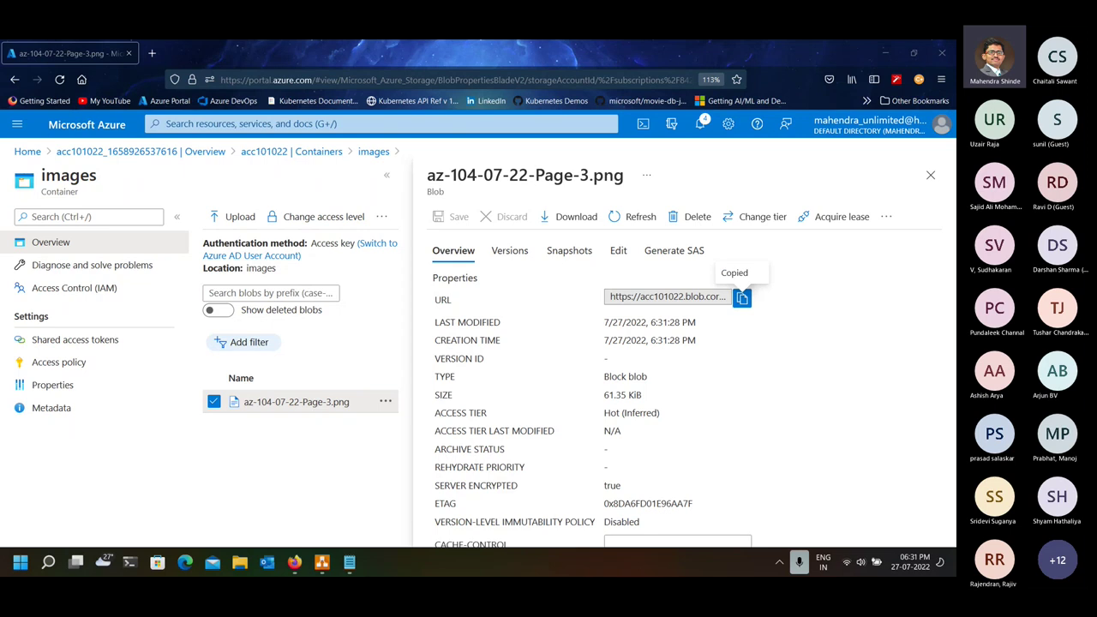
left_click(697, 127)
left_click(928, 152)
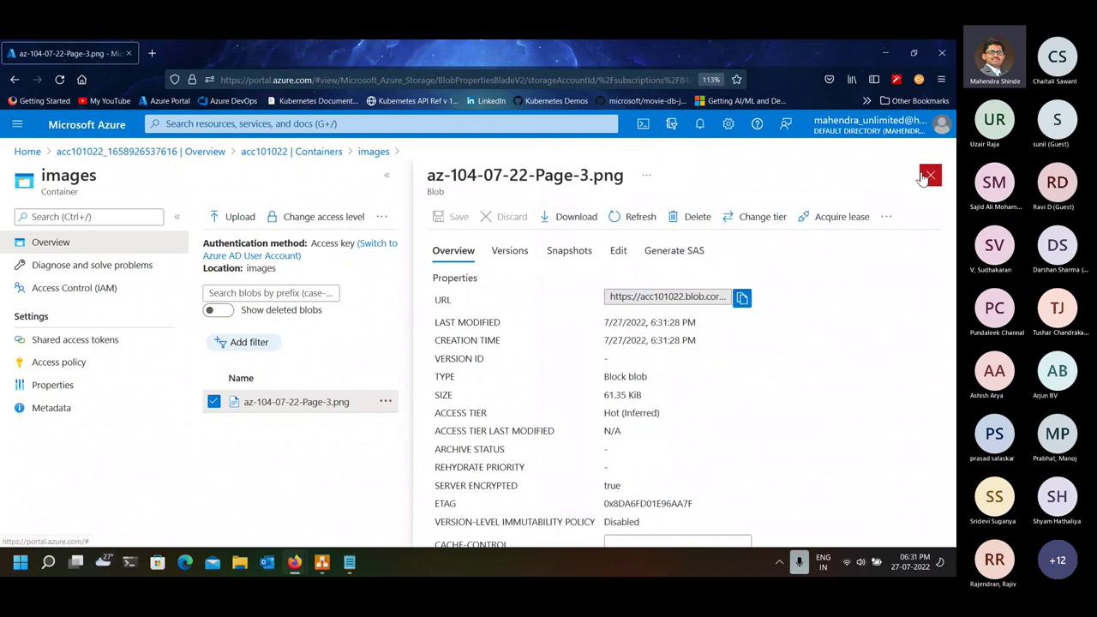
left_click(929, 175)
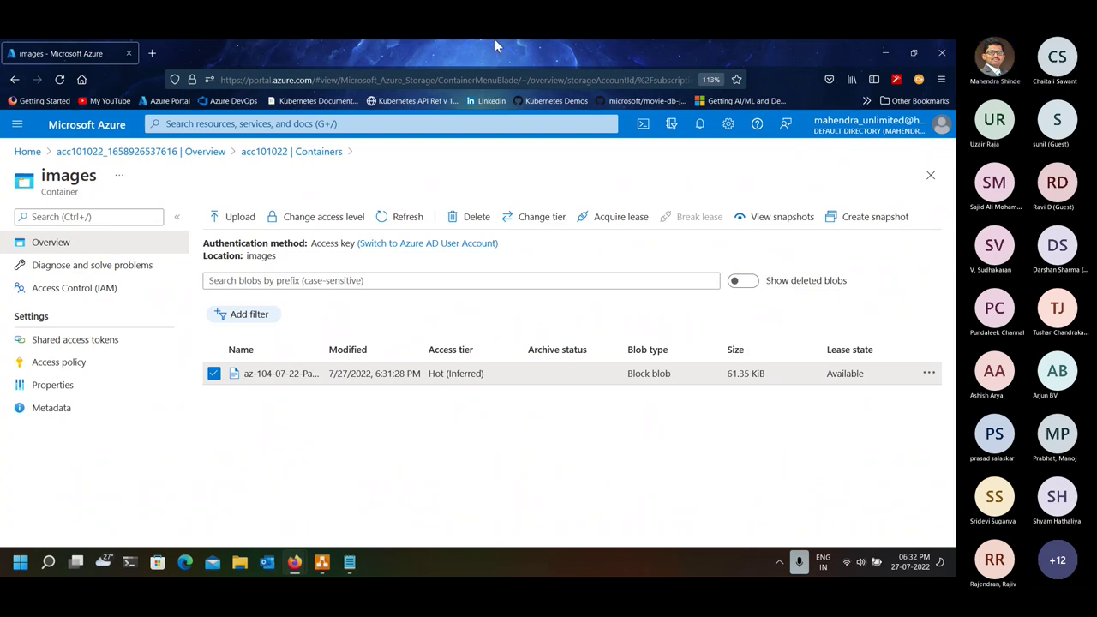
- Load the copied blob URL in a new browser tab to view the image anonymously, and close that tab
left_click(152, 53)
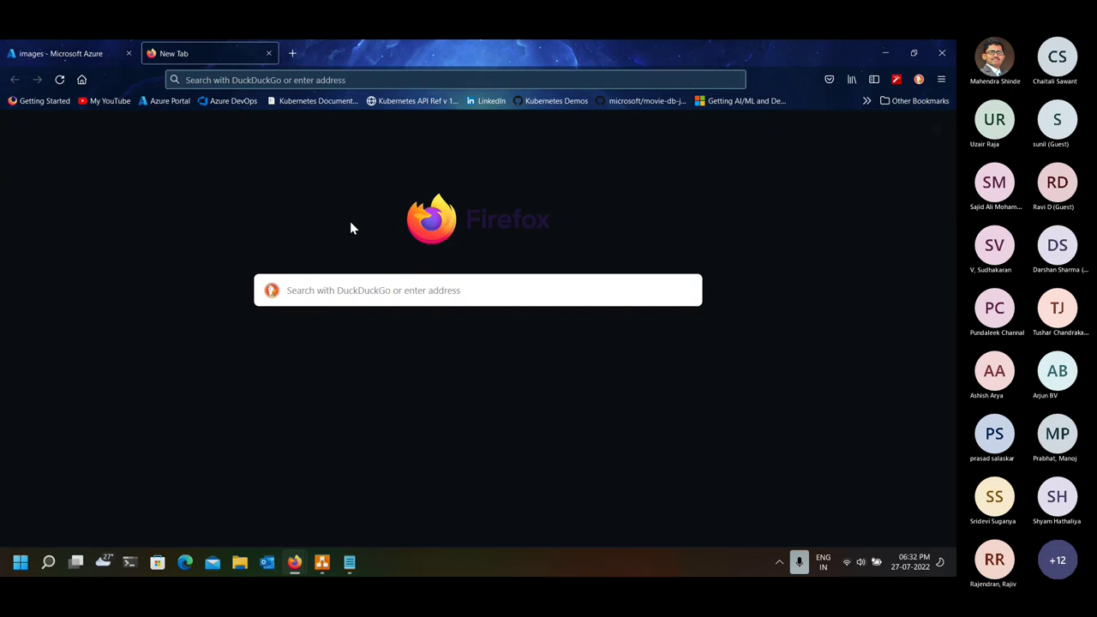
key("ctrl+v")
key("Return")
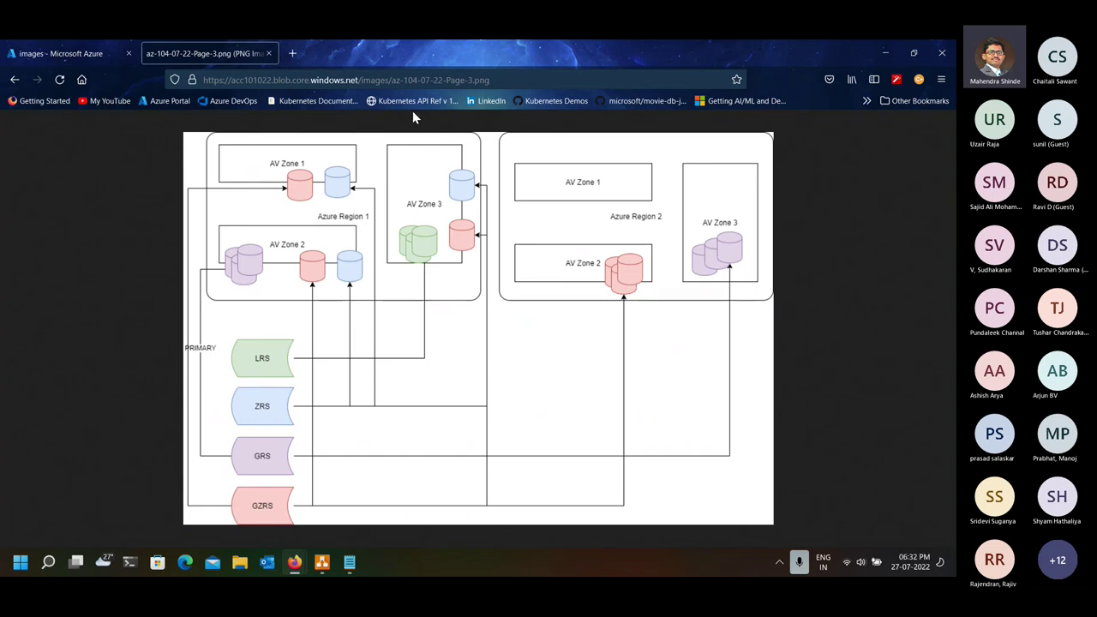
left_click(268, 54)
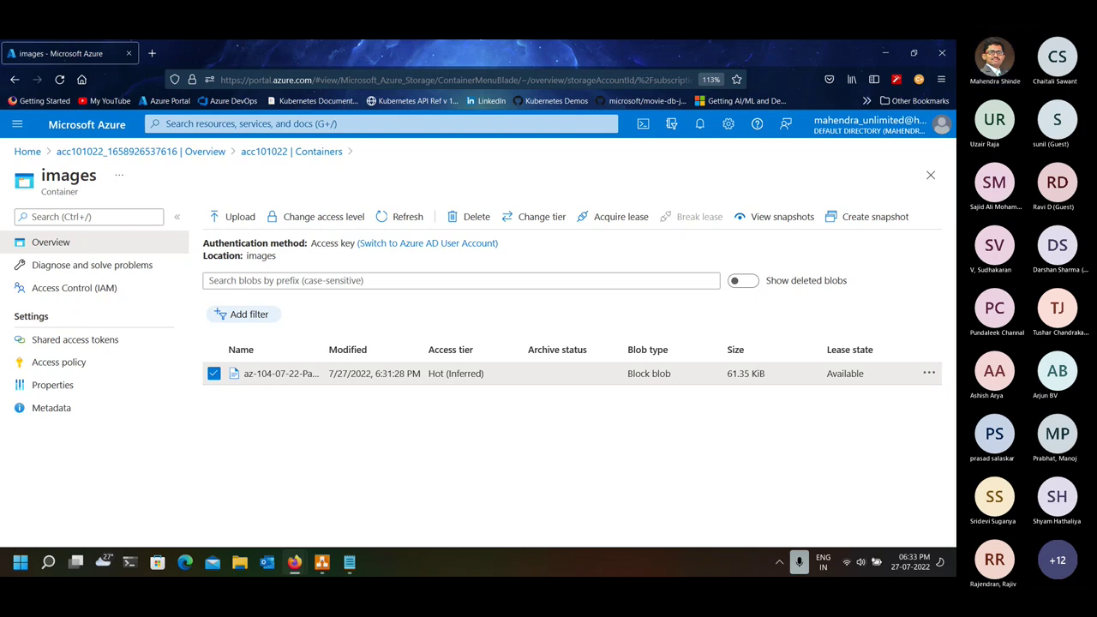
key("super+alt+k")
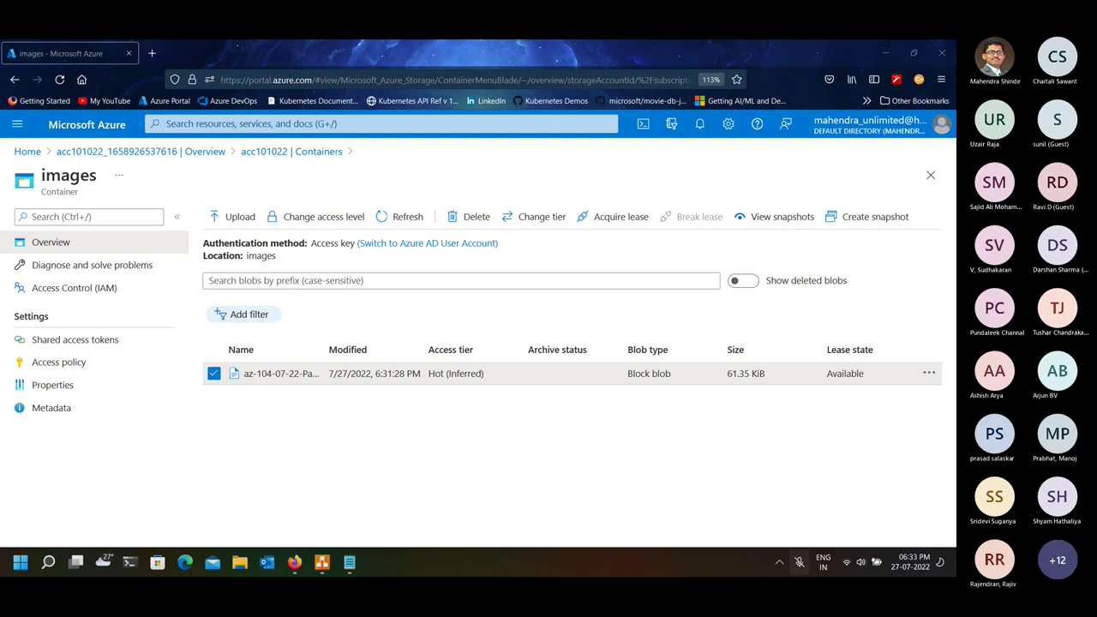
key("super+alt+k")
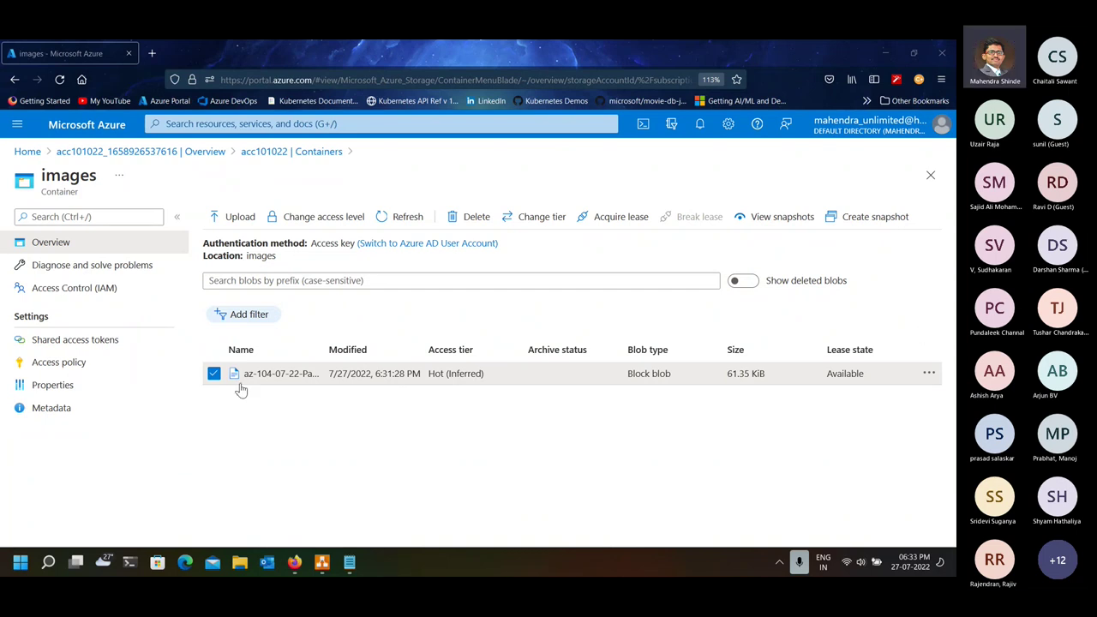
- Close the Azure portal window, put the Azure documentation and policy notes out of view, and switch to the Agenda notes in Notepad
left_click(941, 53)
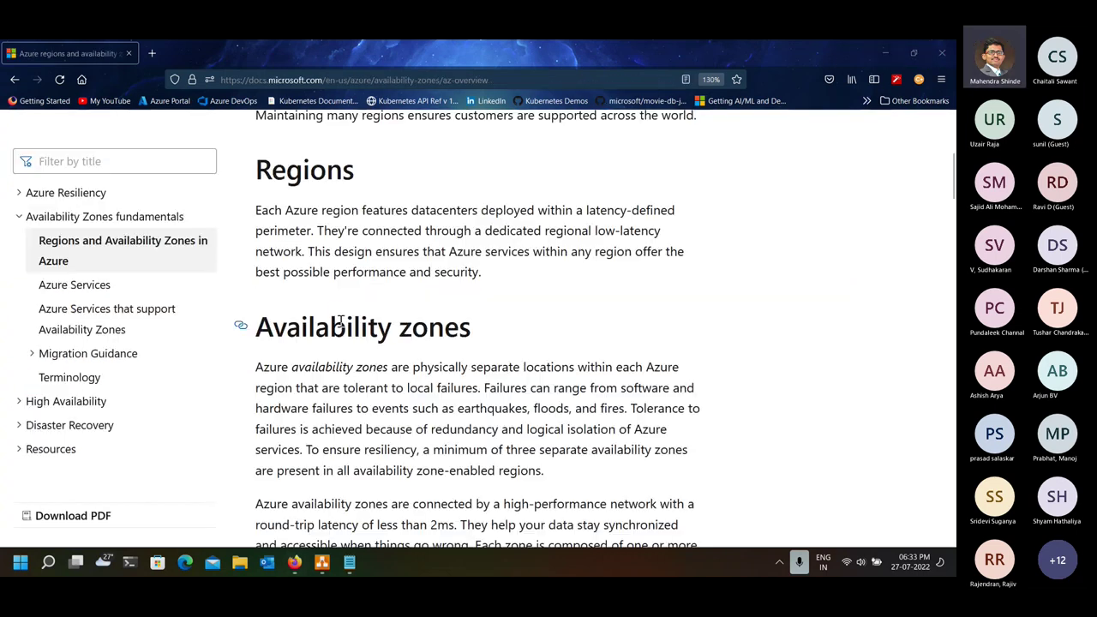
left_click(885, 53)
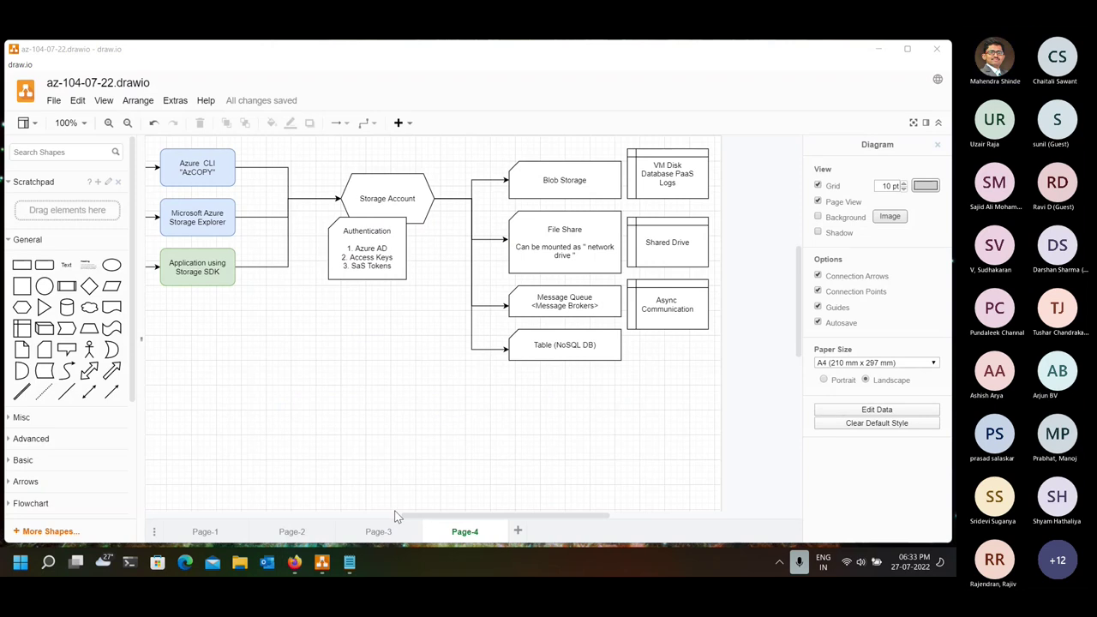
left_click(350, 562)
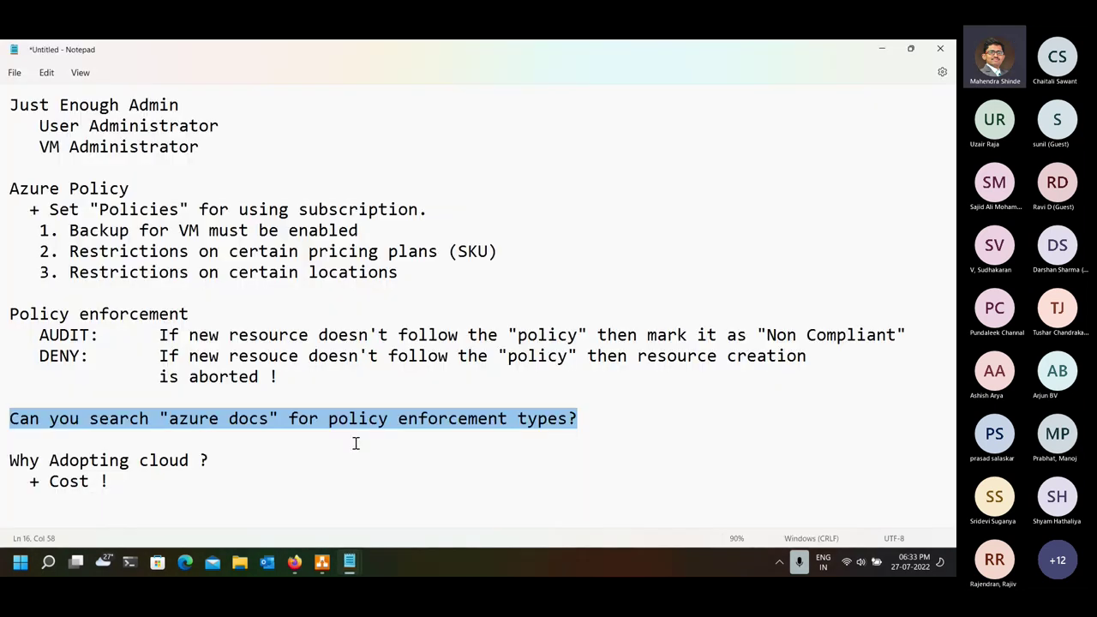
left_click(883, 48)
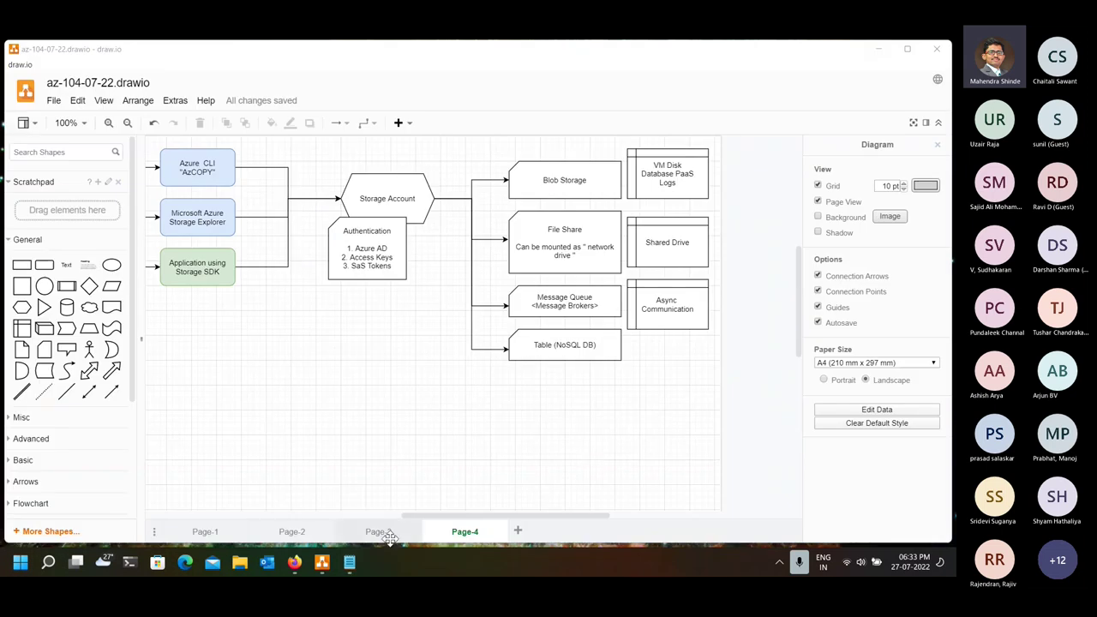
key("alt+Tab")
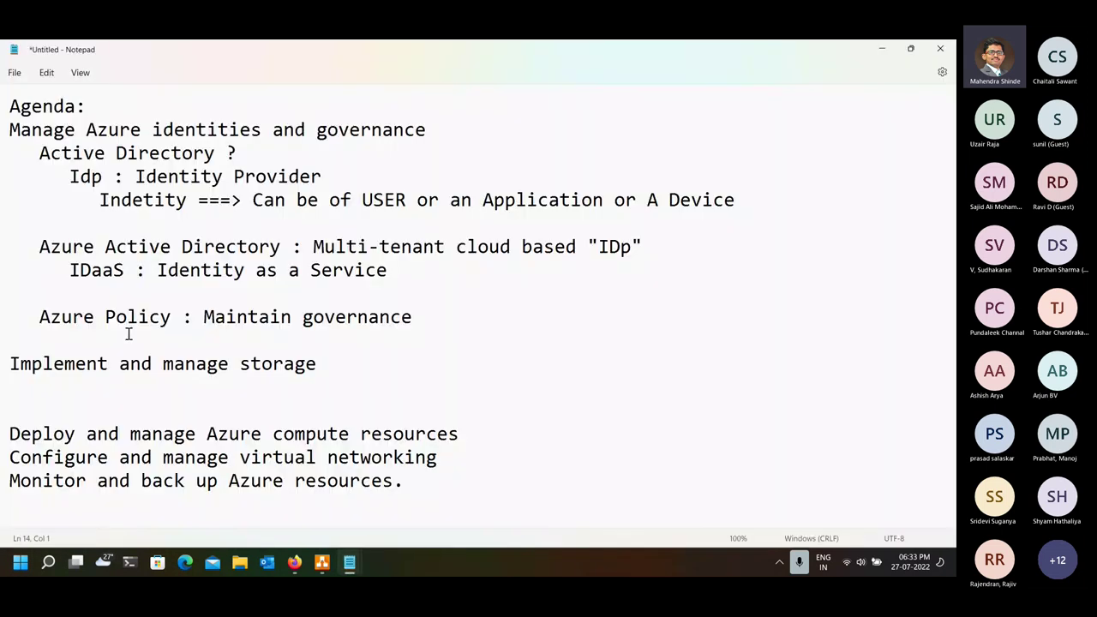
- Add the indented lines IaaS and PaaS beneath "Deploy and manage Azure compute resources" in the agenda
left_click(43, 433)
triple_click(43, 433)
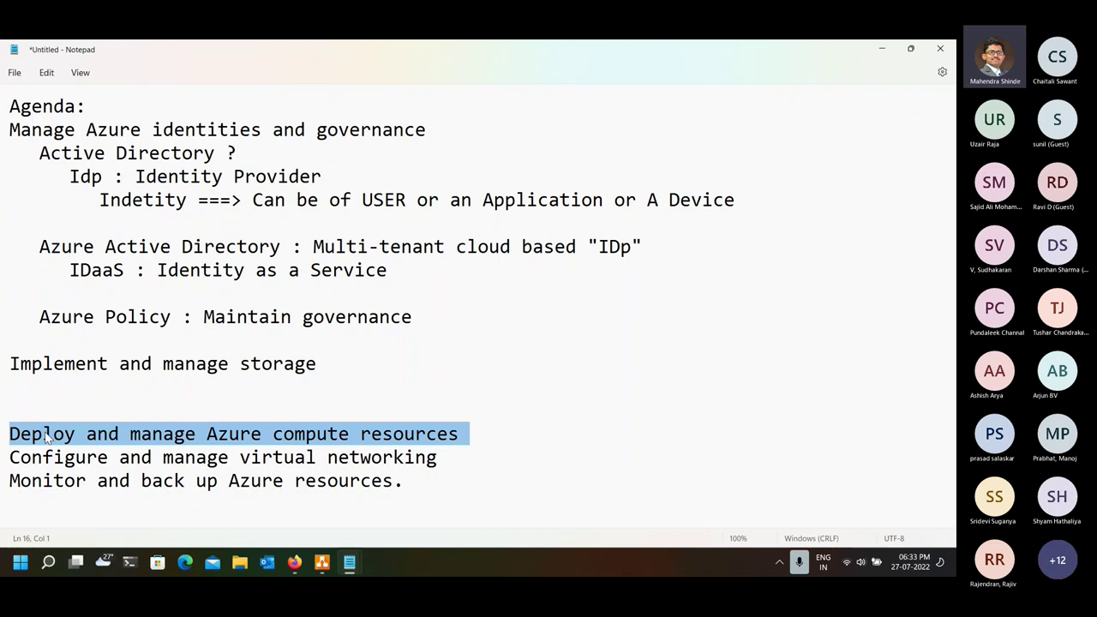
key("shift+Right")
left_click(501, 434)
key("Return")
key("Return")
key("Up")
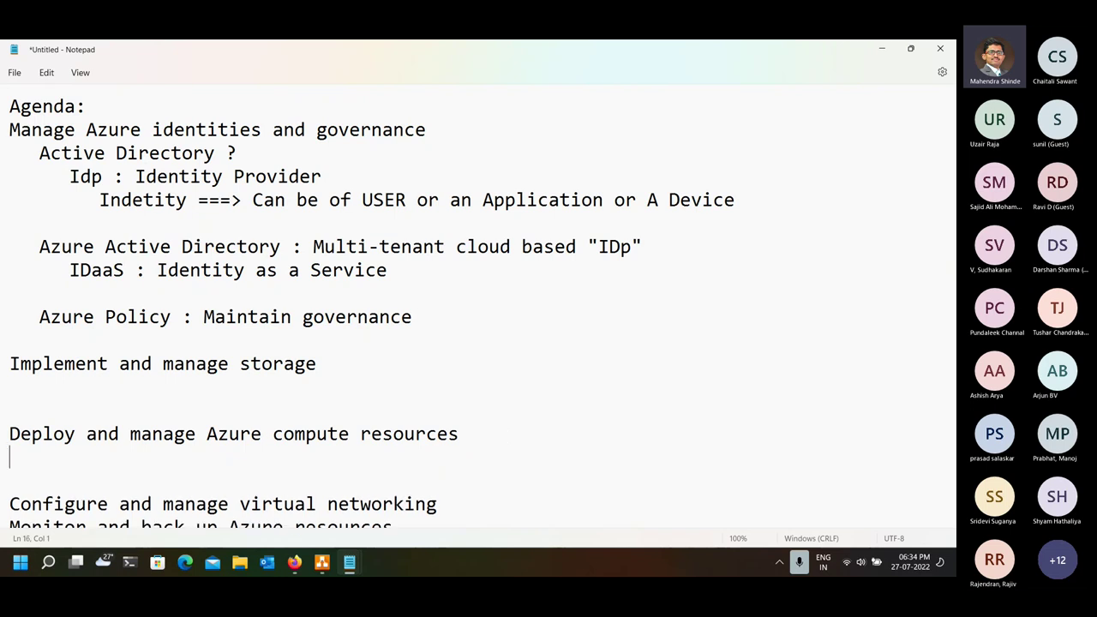
key("Tab")
type("IaaS")
key("Return")
key("Tab")
type("PaaS")
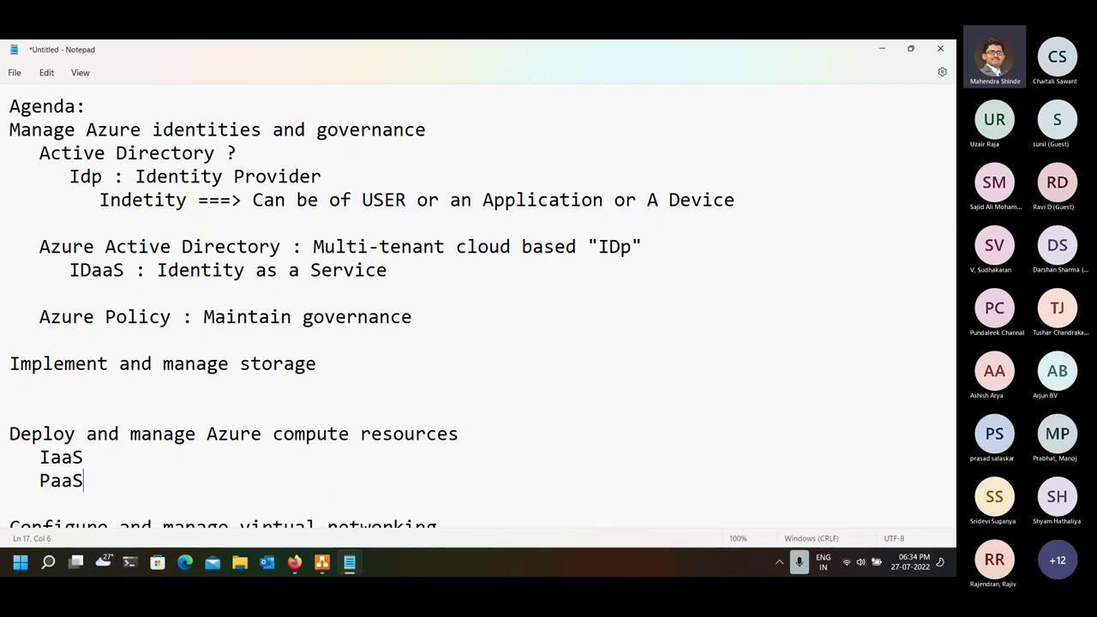
- Append a spaced colon to both the IaaS and PaaS lines, ready for their descriptions
scroll(480, 283, "down", 1)
key("Up")
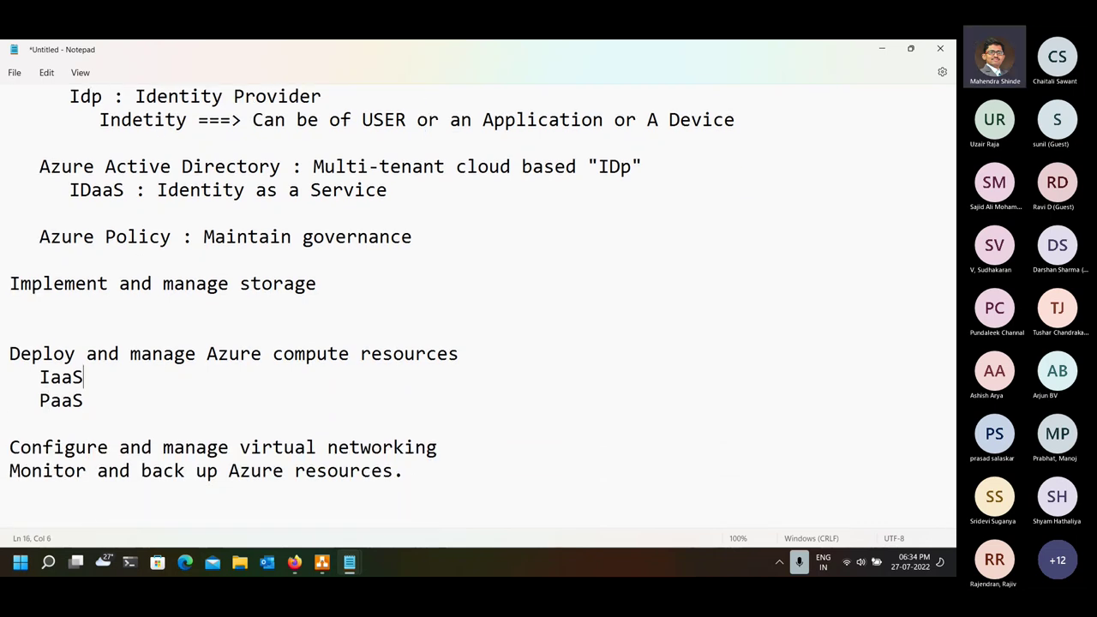
type(":")
key("Down")
type(":")
key("Up")
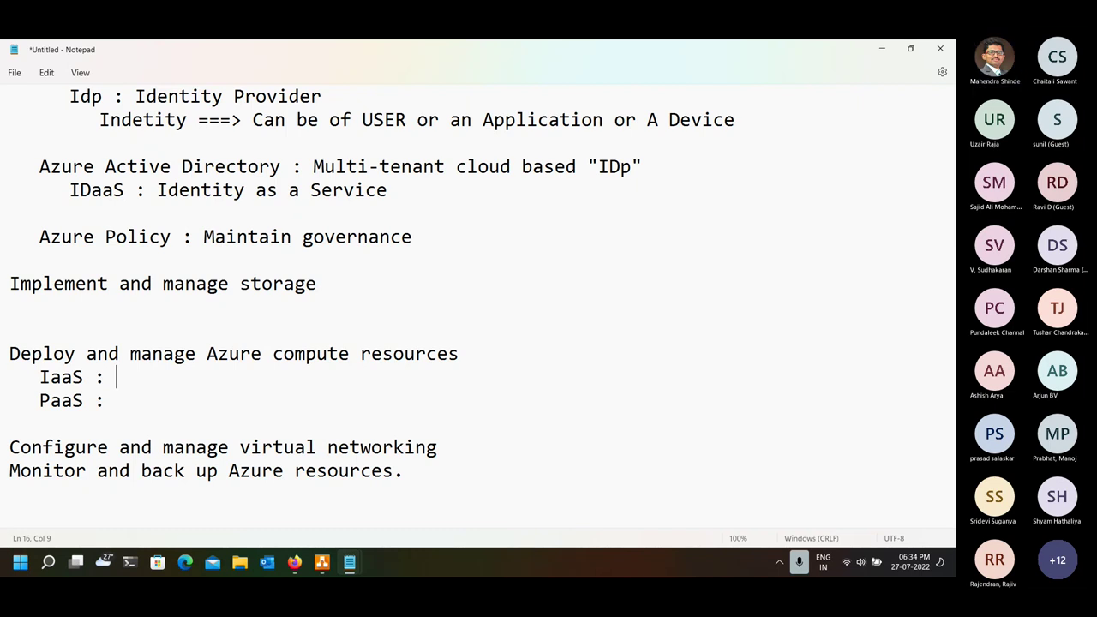
- Complete the IaaS line with the description "Set up the servers, load-balancers and then deploy application"
type("Set the")
key("BackSpace")
key("BackSpace")
key("BackSpace")
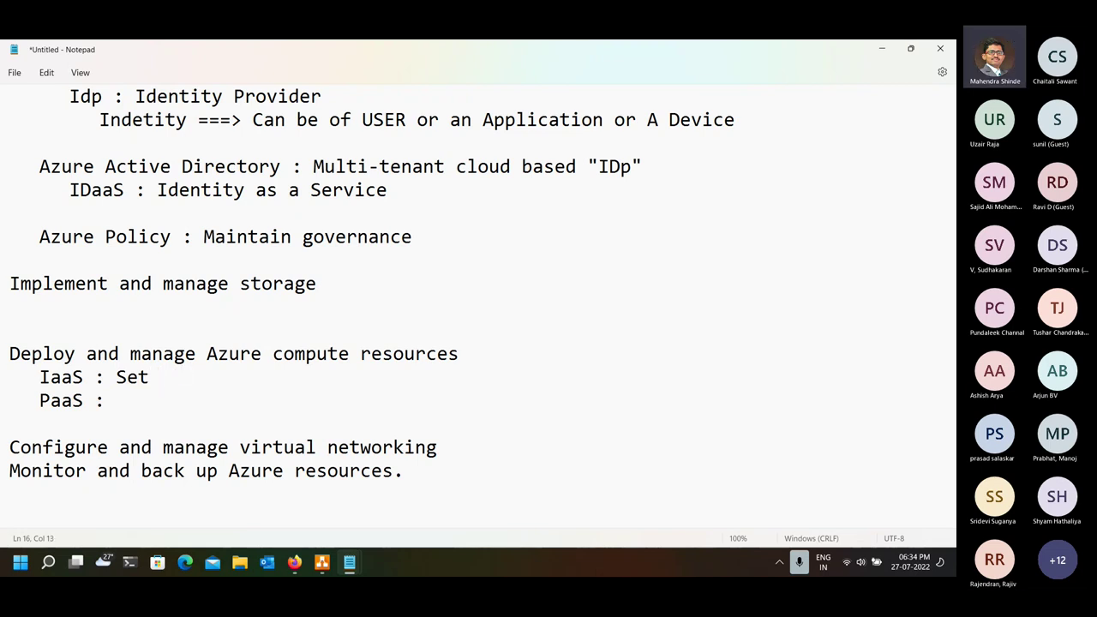
type("up the servers l")
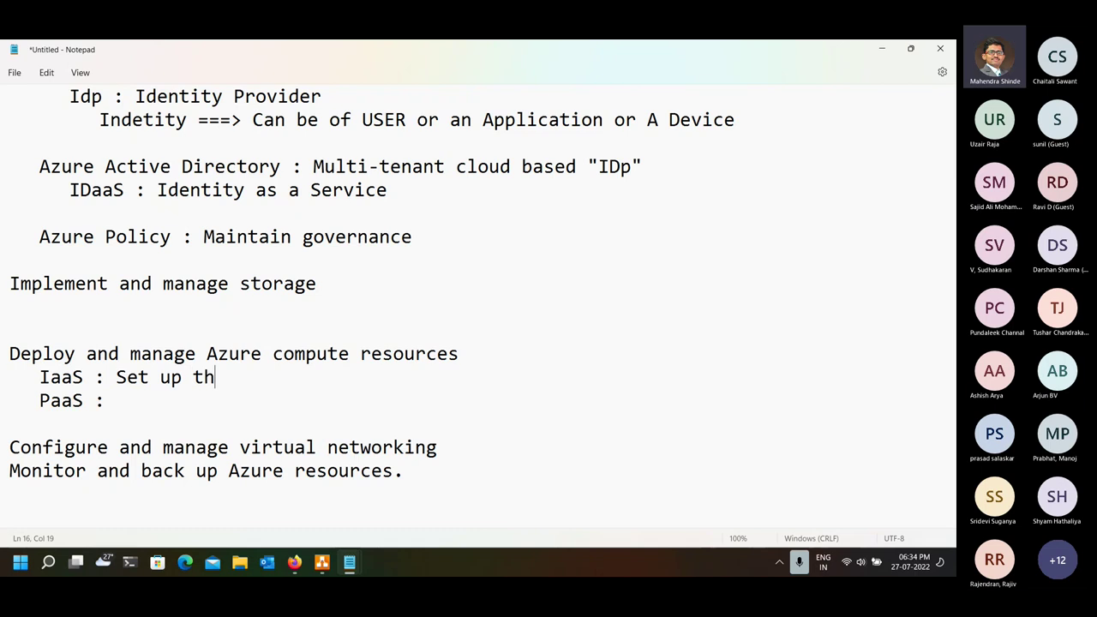
key("BackSpace")
key("BackSpace")
type(", load-balancers")
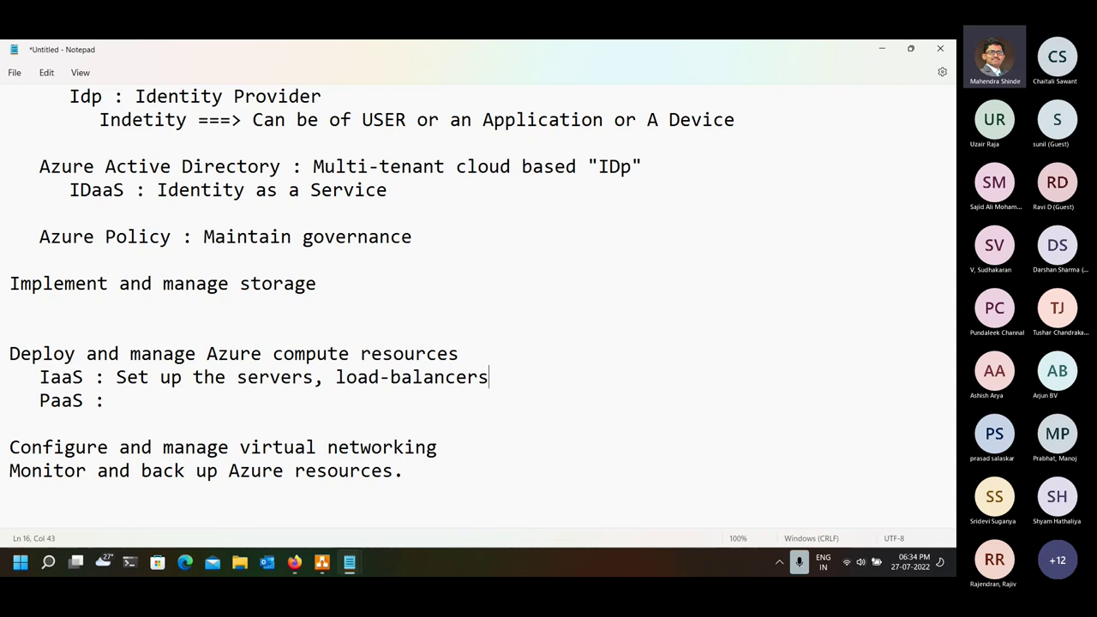
type(" and then dep")
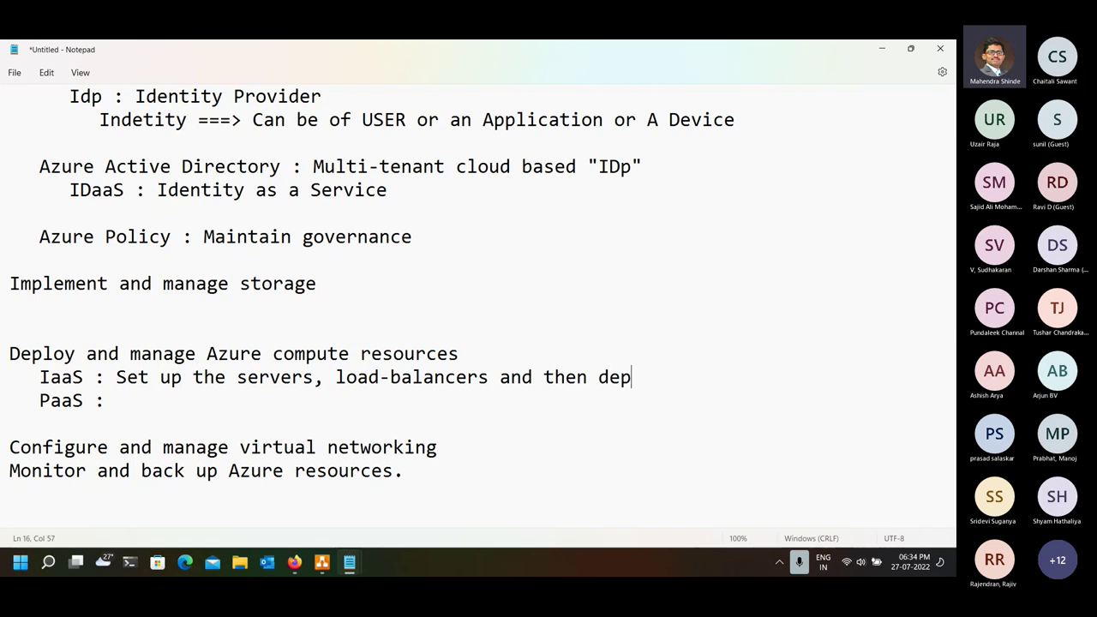
type("loy application")
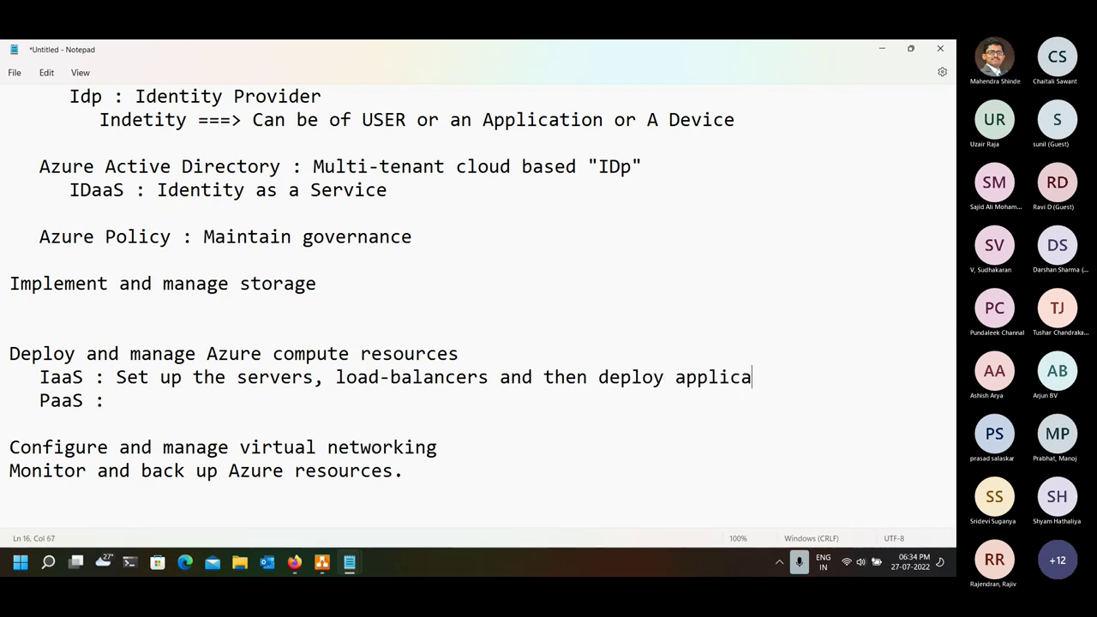
- Complete the PaaS line with the description choose the "template" / "config" and deploy application, and add an extra blank line below it
left_click(104, 400)
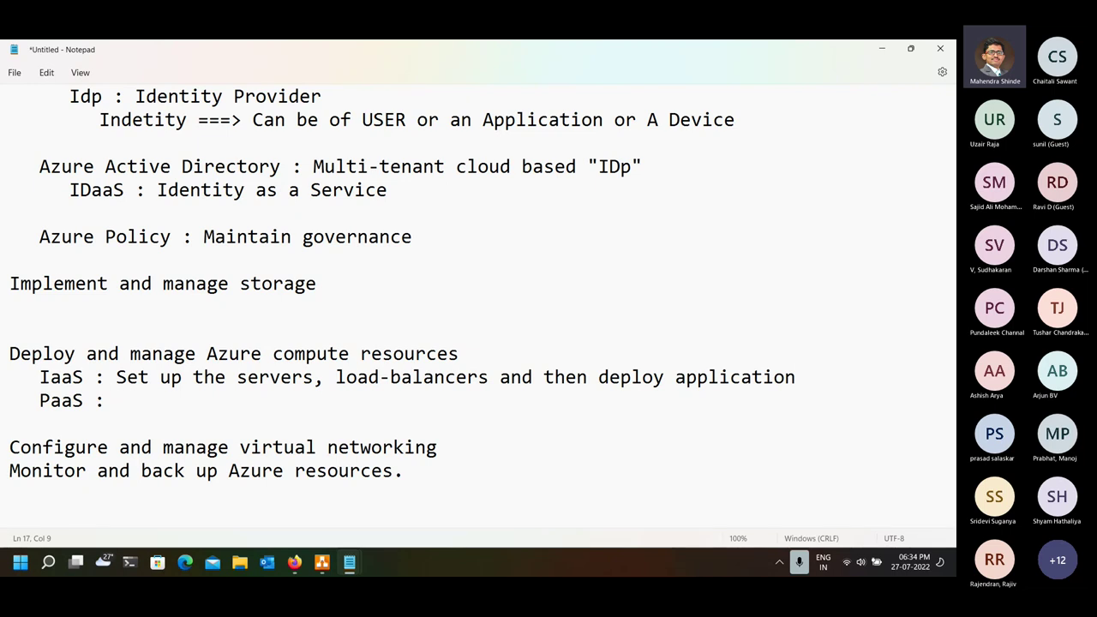
type("deplo")
key("BackSpace")
key("BackSpace")
key("BackSpace")
key("BackSpace")
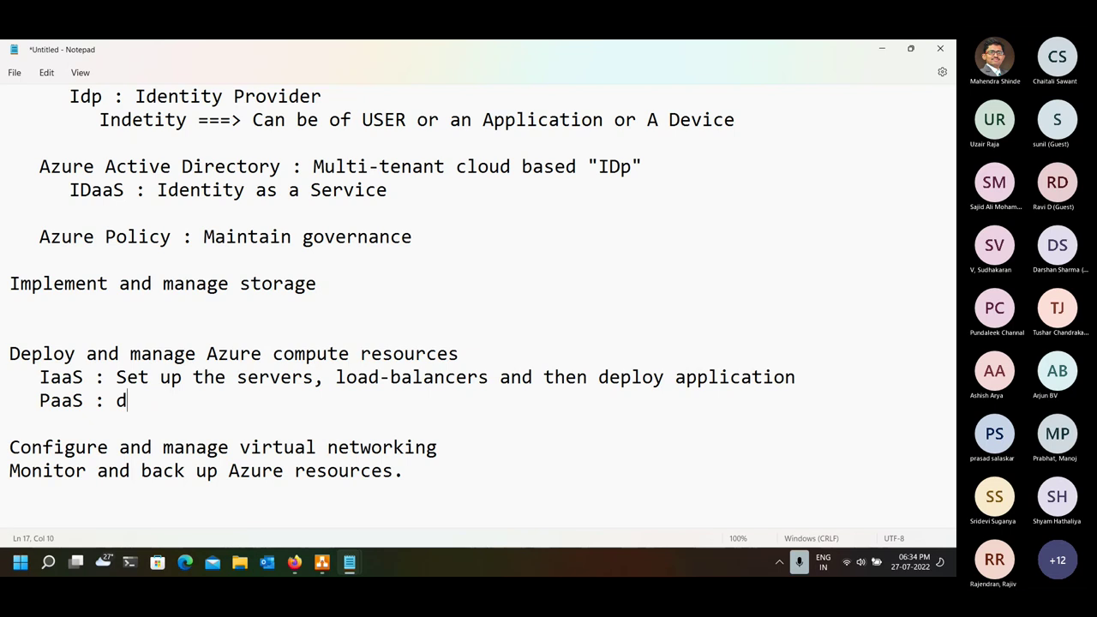
key("BackSpace")
type("choose the ")
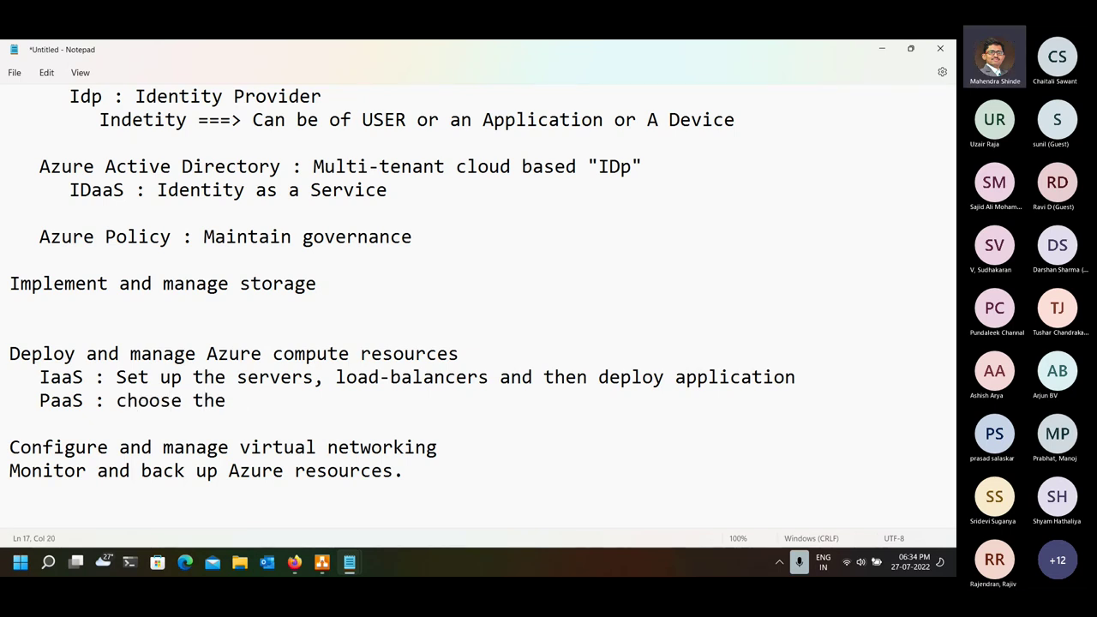
type("\"template\" ")
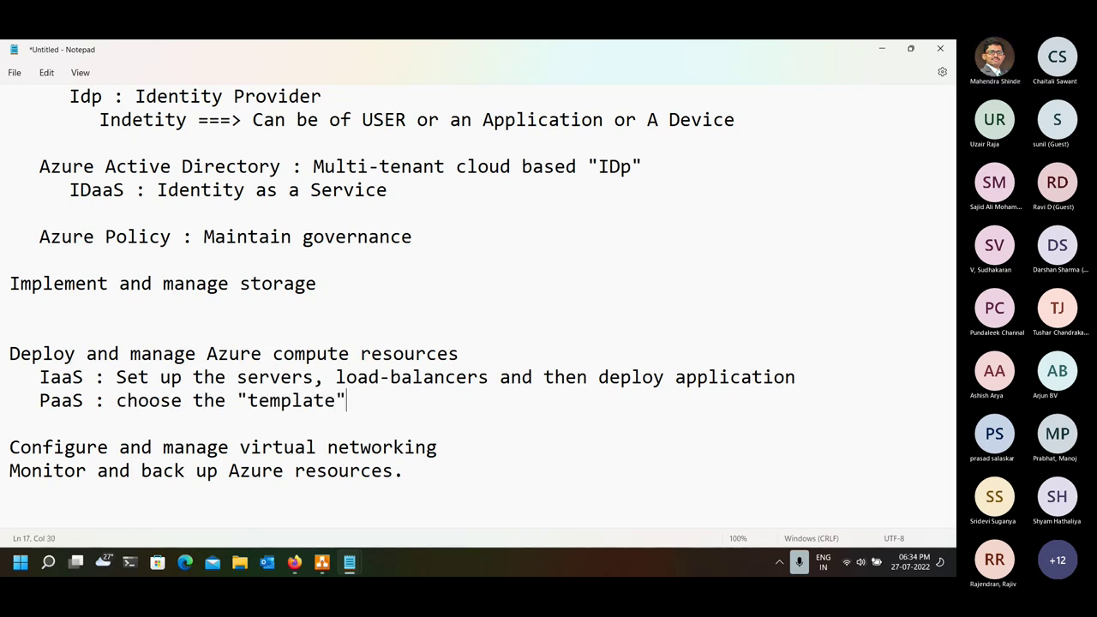
type("/ ")
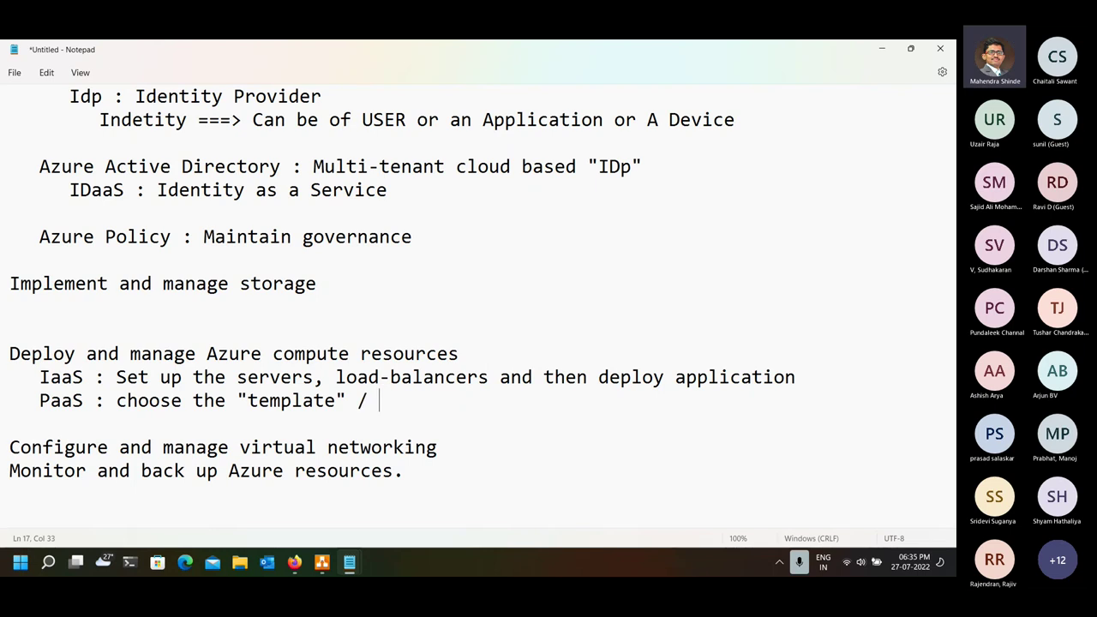
type("\"config\" an")
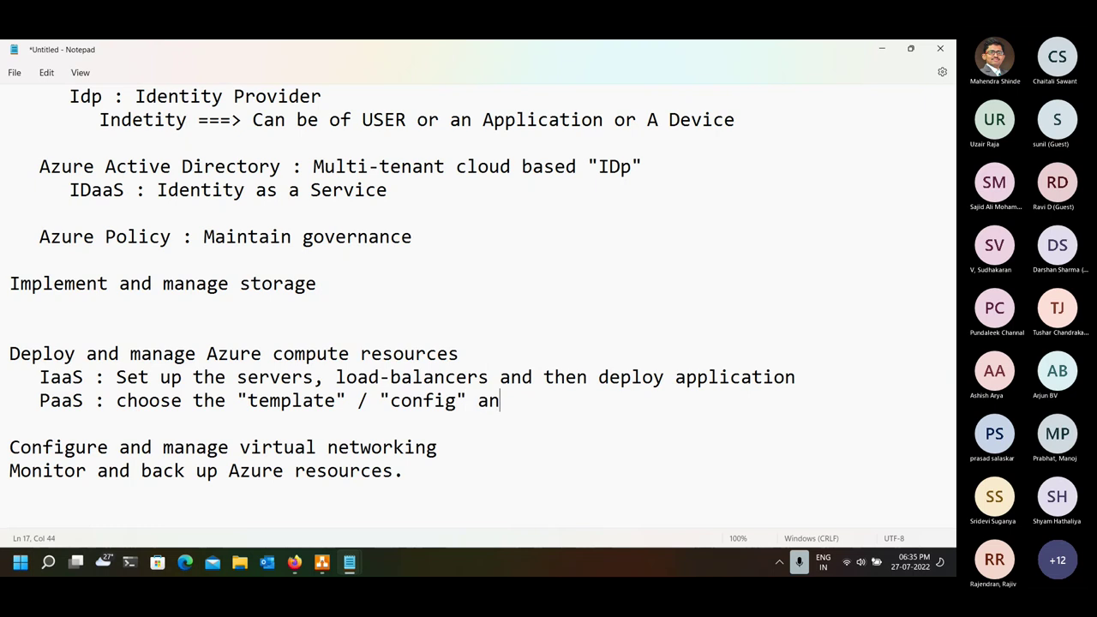
type("d deploy a")
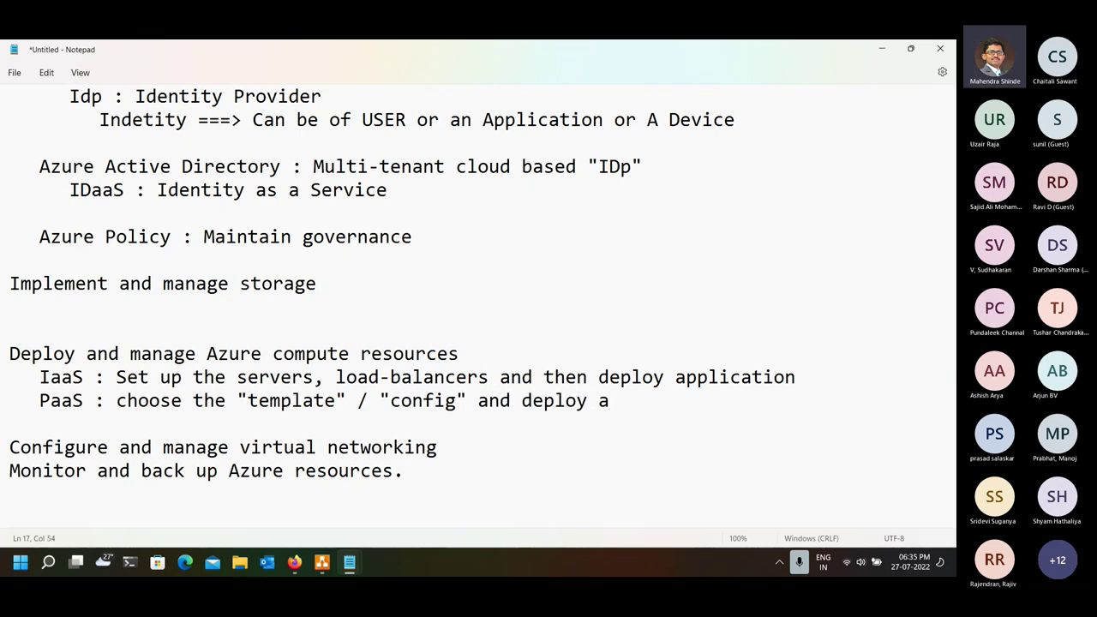
type("pplicay")
key("BackSpace")
key("BackSpace")
key("BackSpace")
type("tion")
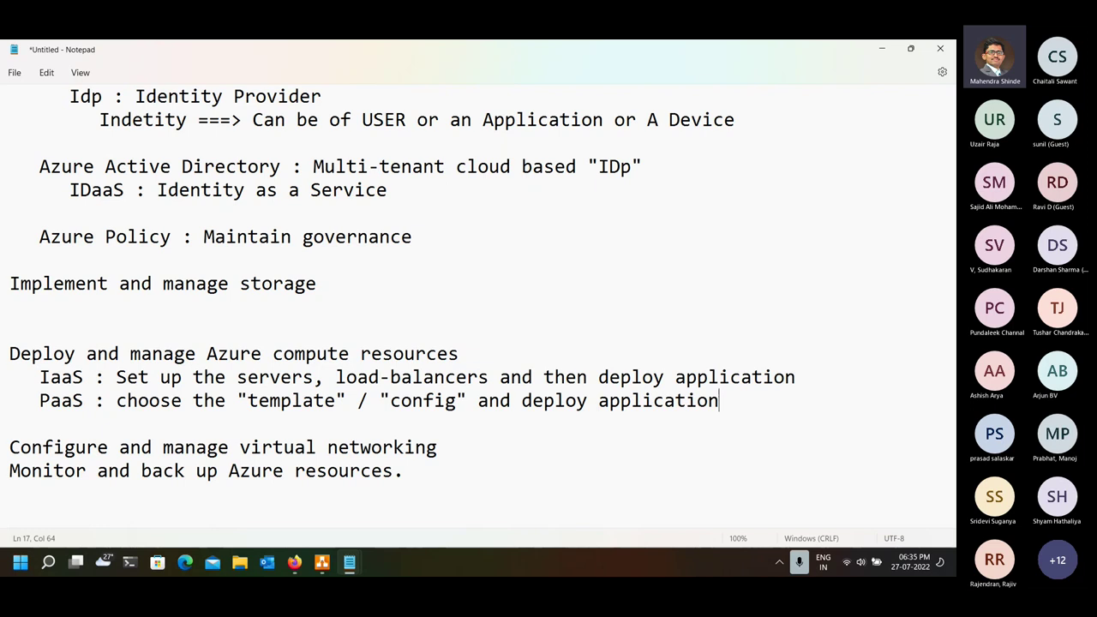
key("Return")
key("Down")
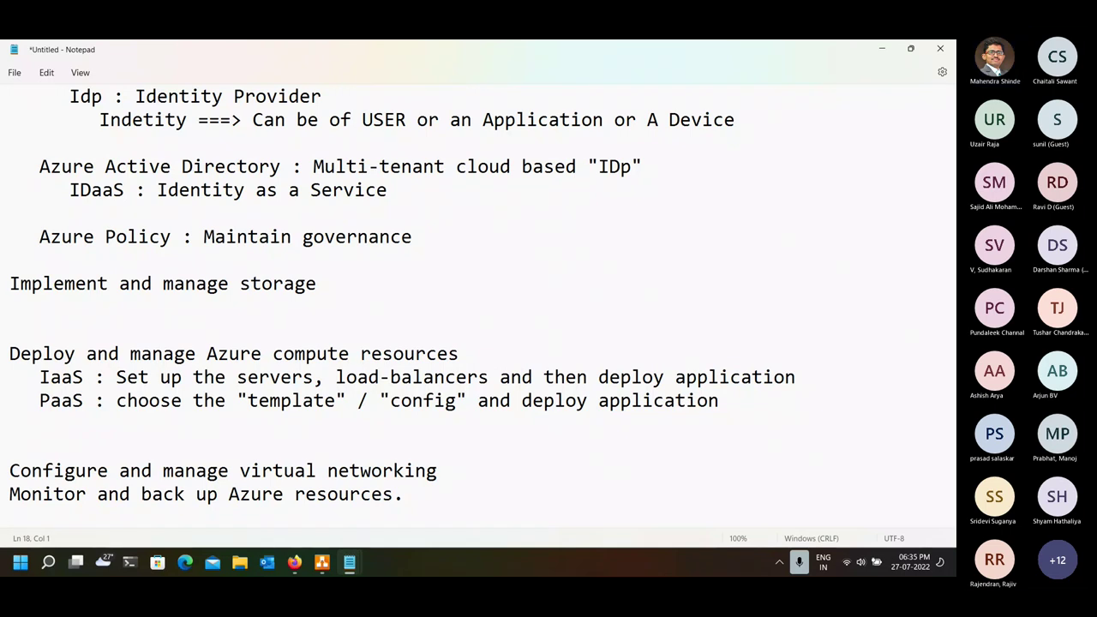
- Insert an indented line "+ Highly customizable" beneath the IaaS description as its first advantage
left_click(10, 400)
key("Return")
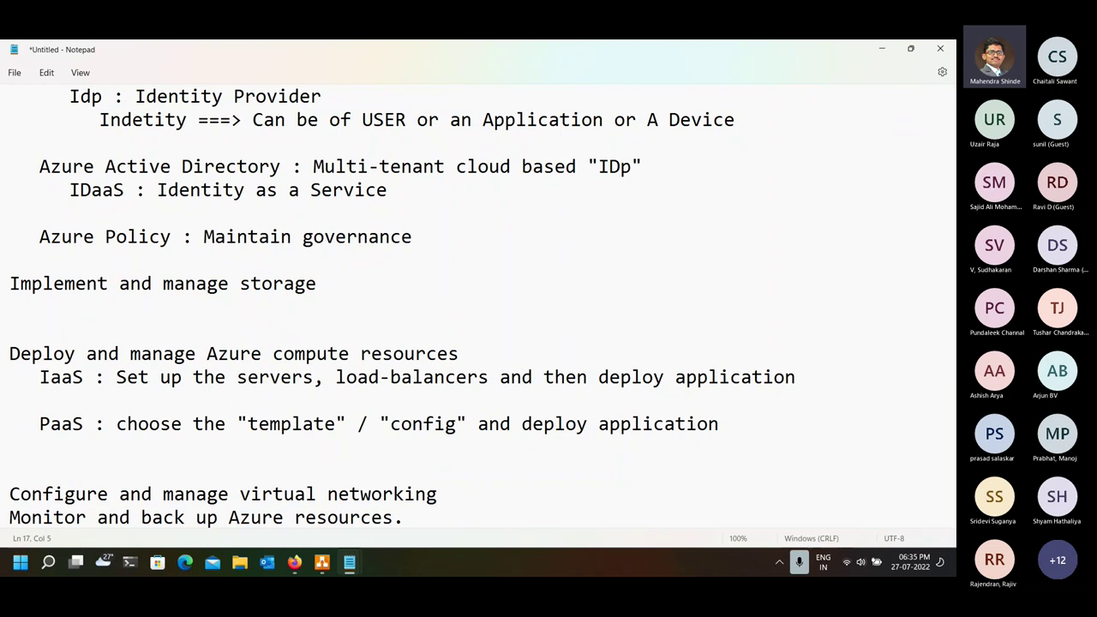
type("+ Cu")
key("BackSpace")
key("BackSpace")
type("Highly customi")
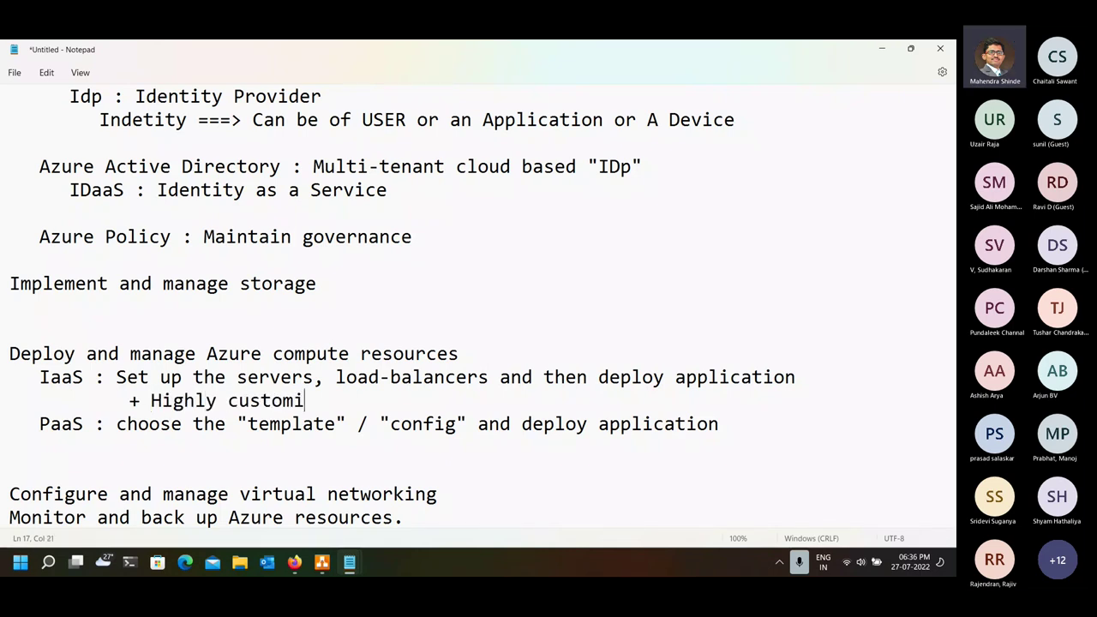
type("zable")
- Add a second IaaS advantage on its own line, "+ Control over the environment (Servers)"
key("Return")
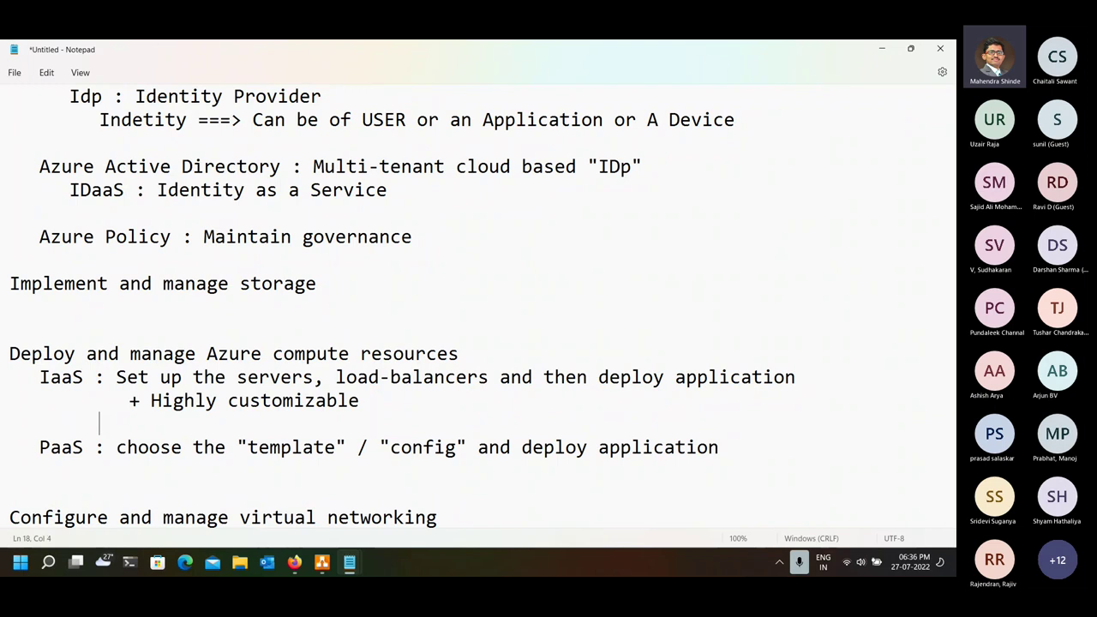
type("+ Control")
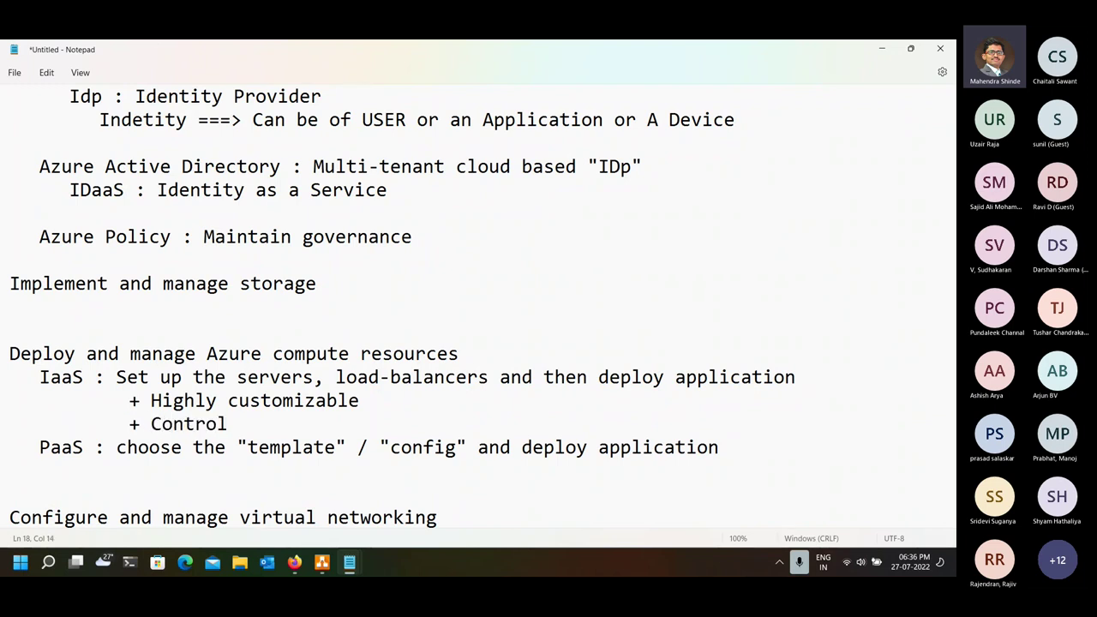
type(" over the en")
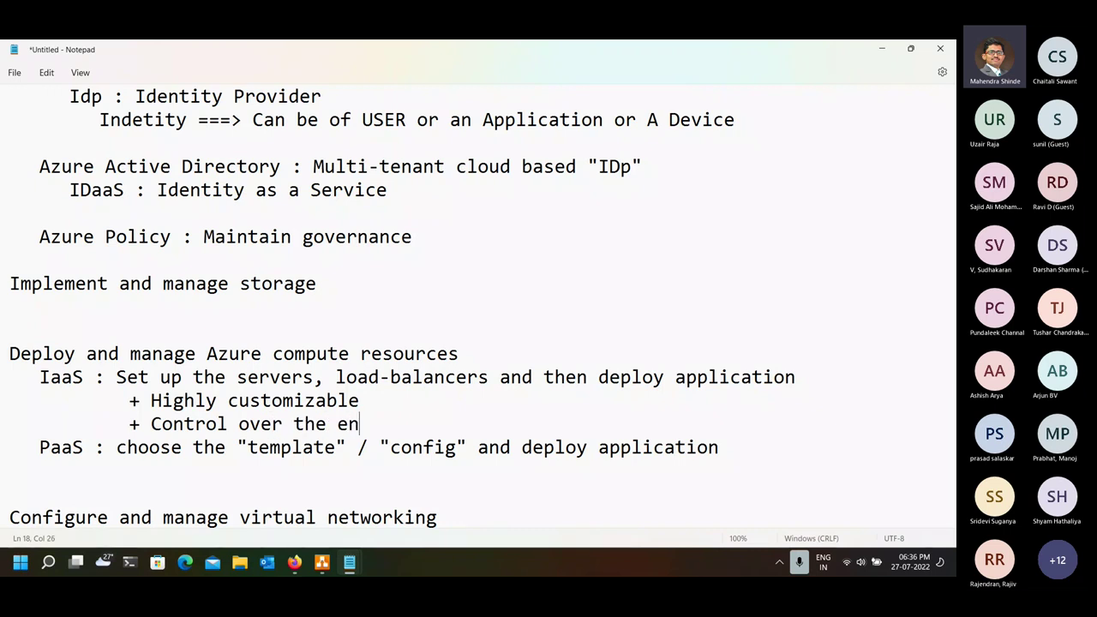
type("vironment ")
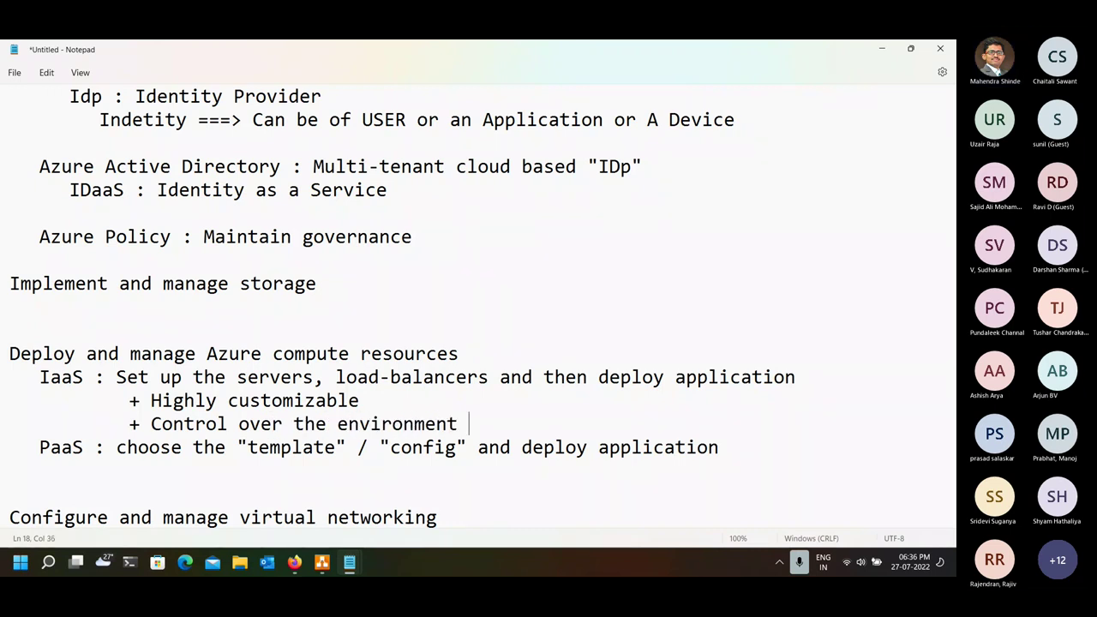
type("(Servers)")
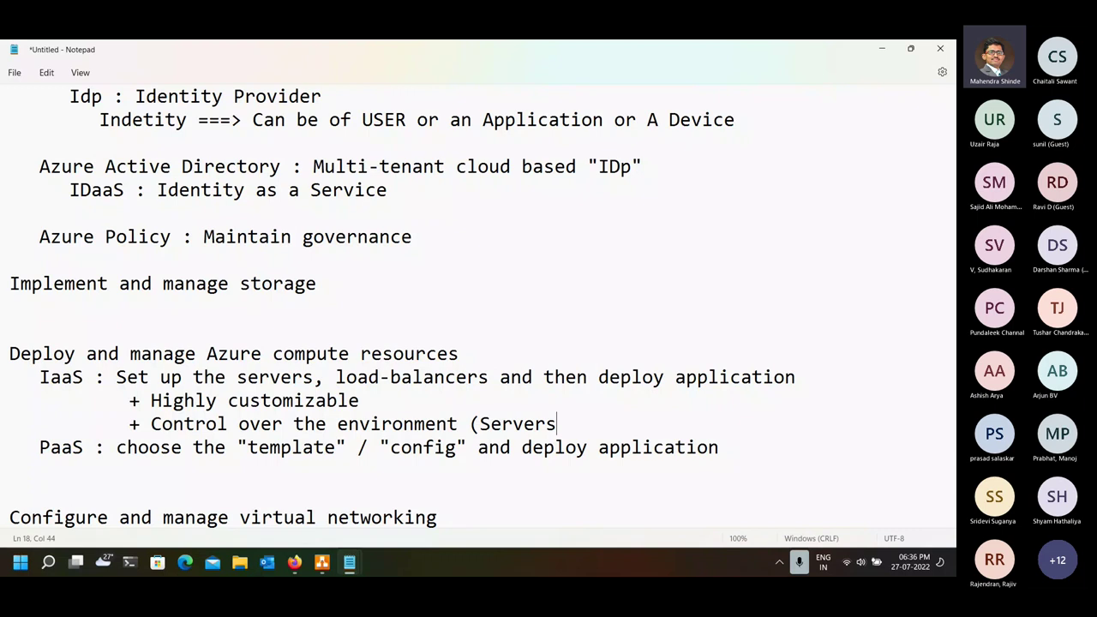
- Add the indented IaaS drawback "- System Admin Team needed for server management", followed by a blank line before PaaS
key("Return")
key("Tab")
key("Tab")
key("Tab")
key("Tab")
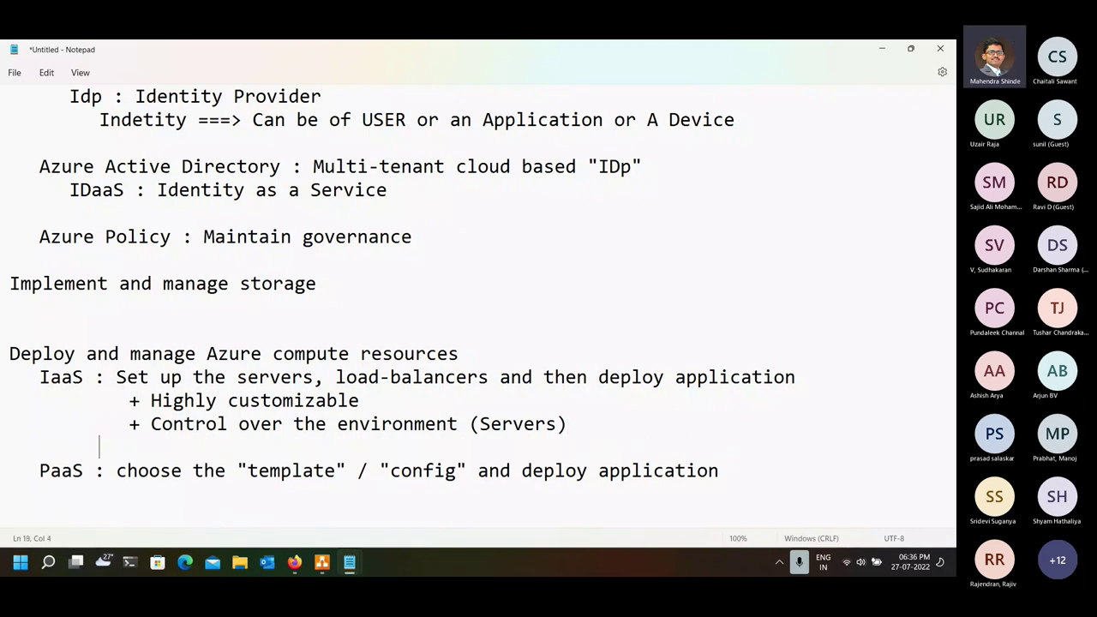
type("- System Admi")
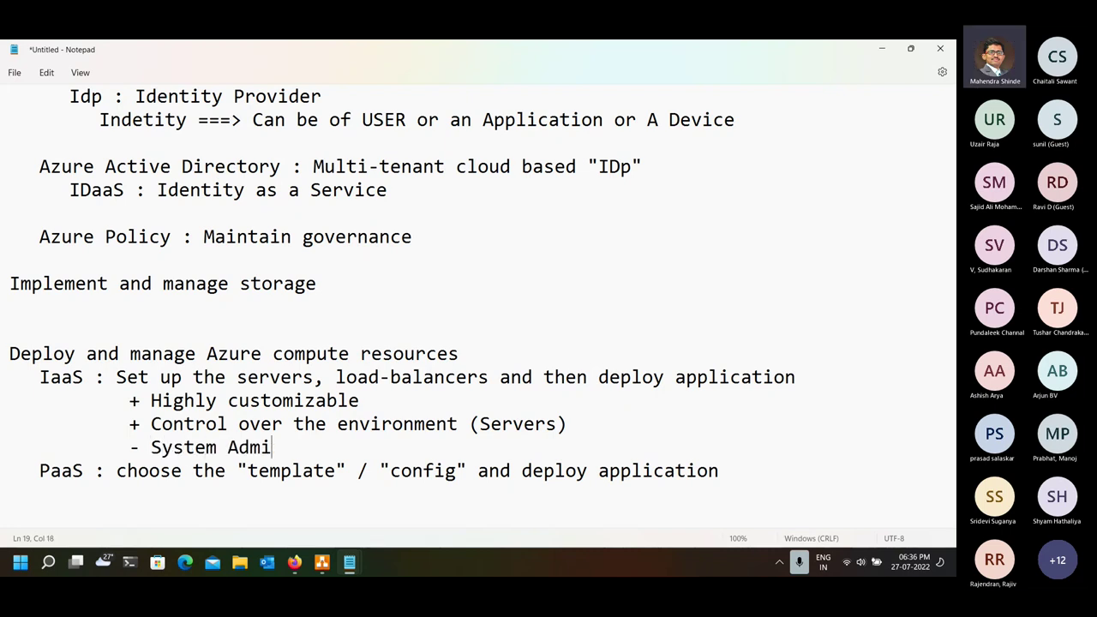
type("n Team nee")
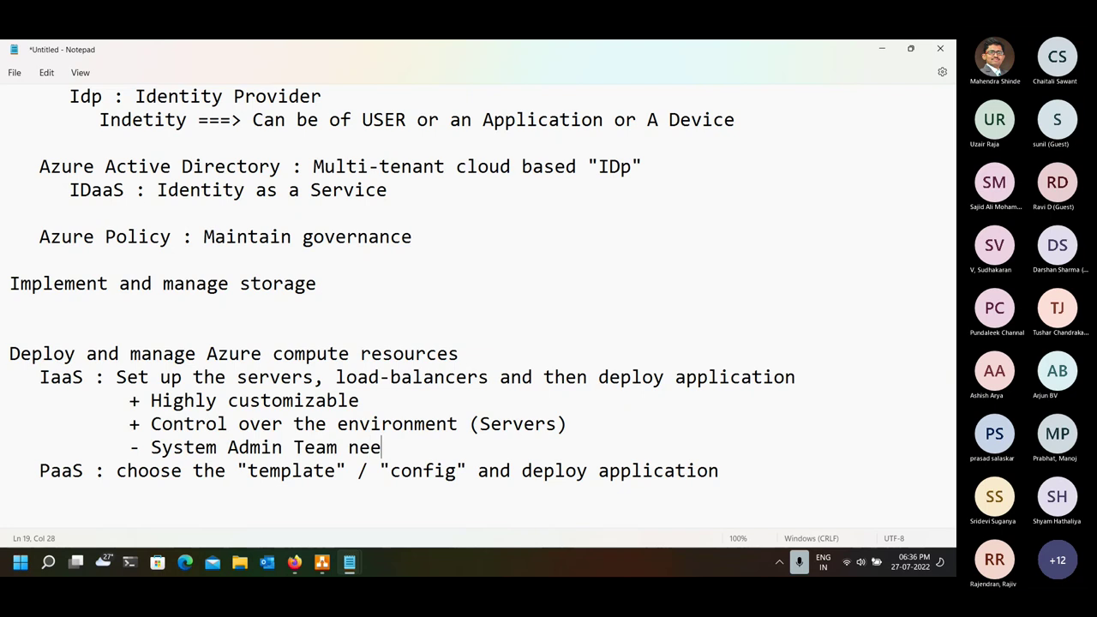
type("ded for se")
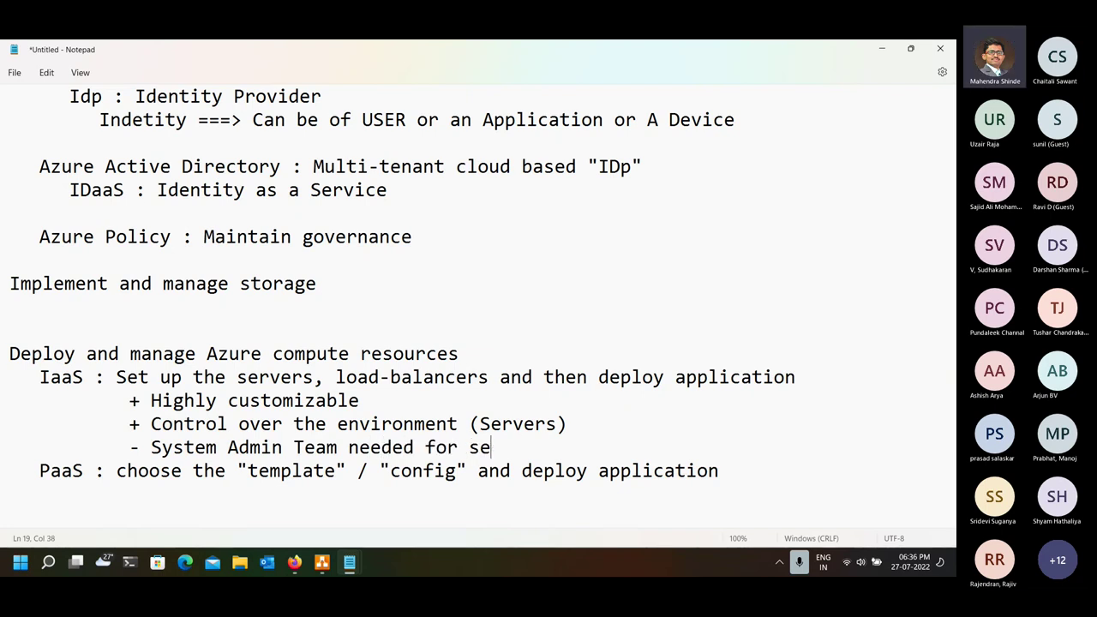
type("rver manager")
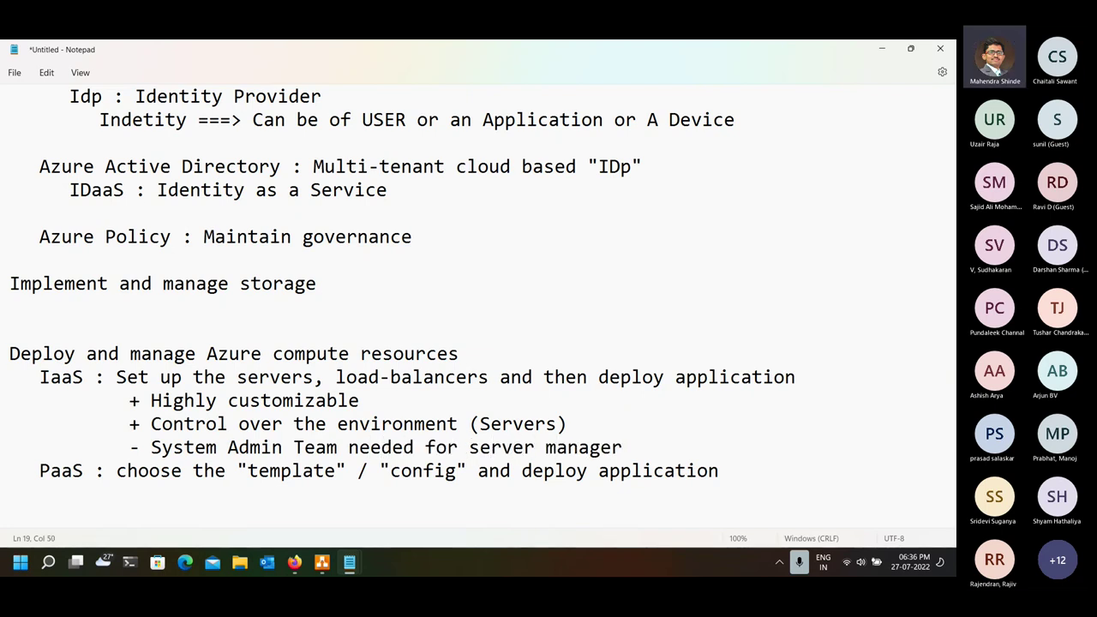
key("BackSpace")
type("ment")
key("Return")
key("Down")
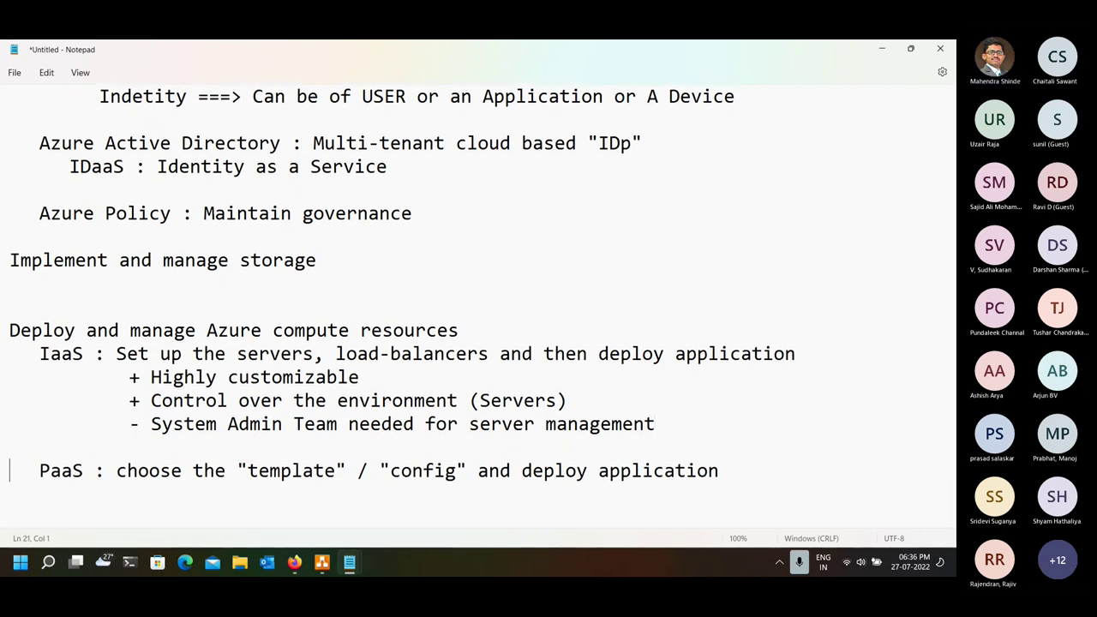
- Add an indented line "+ Easy to use for Developers" beneath the PaaS description
key("End")
key("Return")
key("Tab")
key("Tab")
key("Tab")
key("Tab")
type("+ Easy to us")
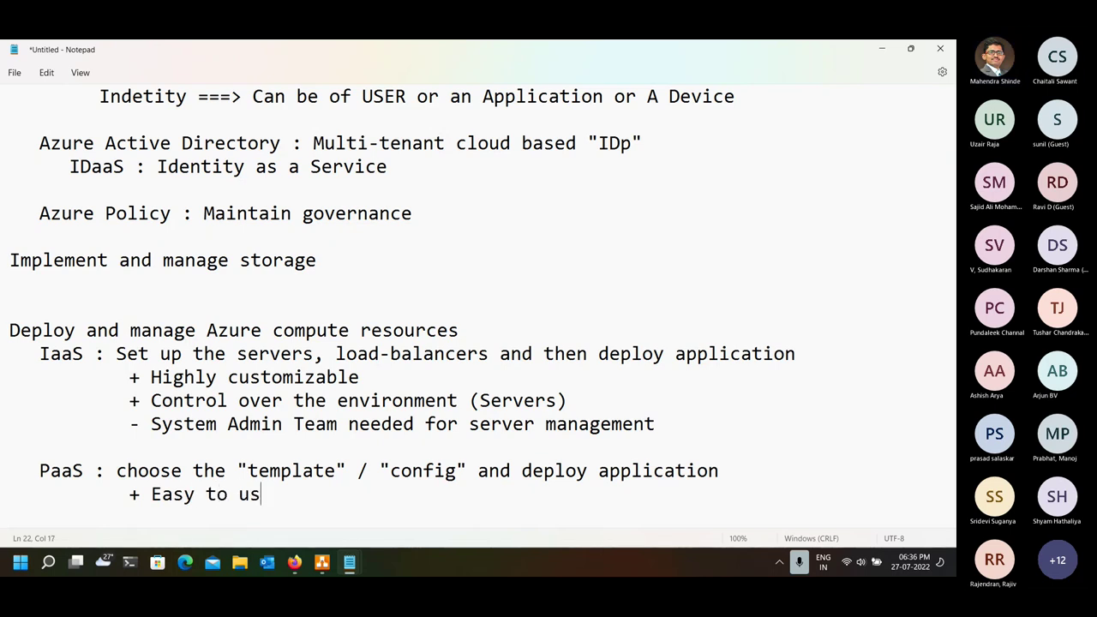
type("e for Developers")
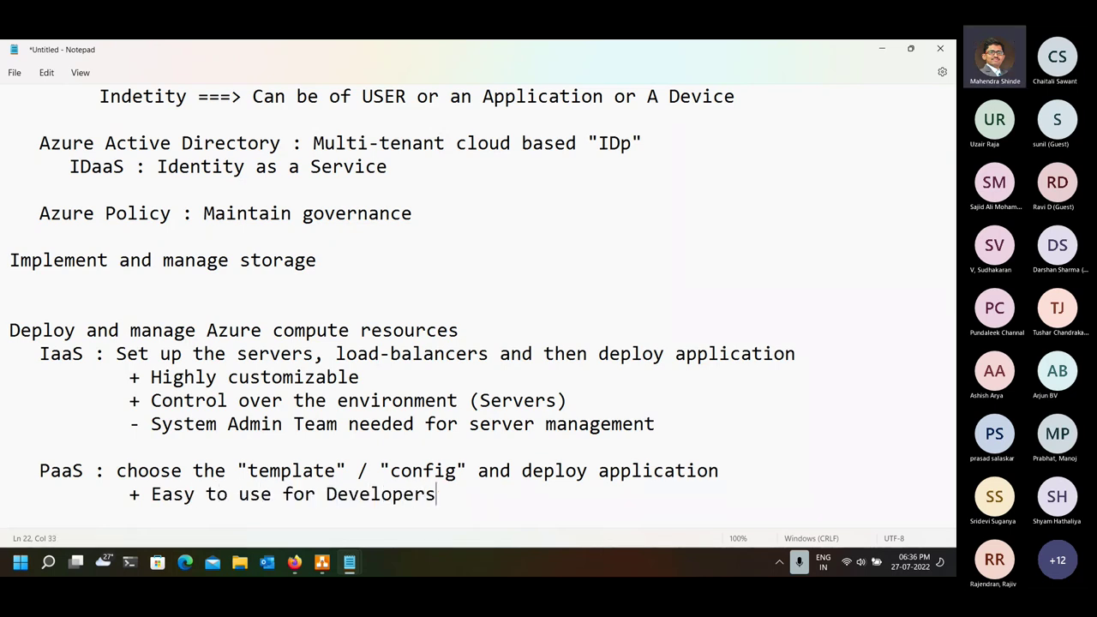
- Add the PaaS advantage "+ No Server Admin Skills required" and start a "-" drawback line beneath it
key("Return")
key("Tab")
type("+ No Server Admin Skills required")
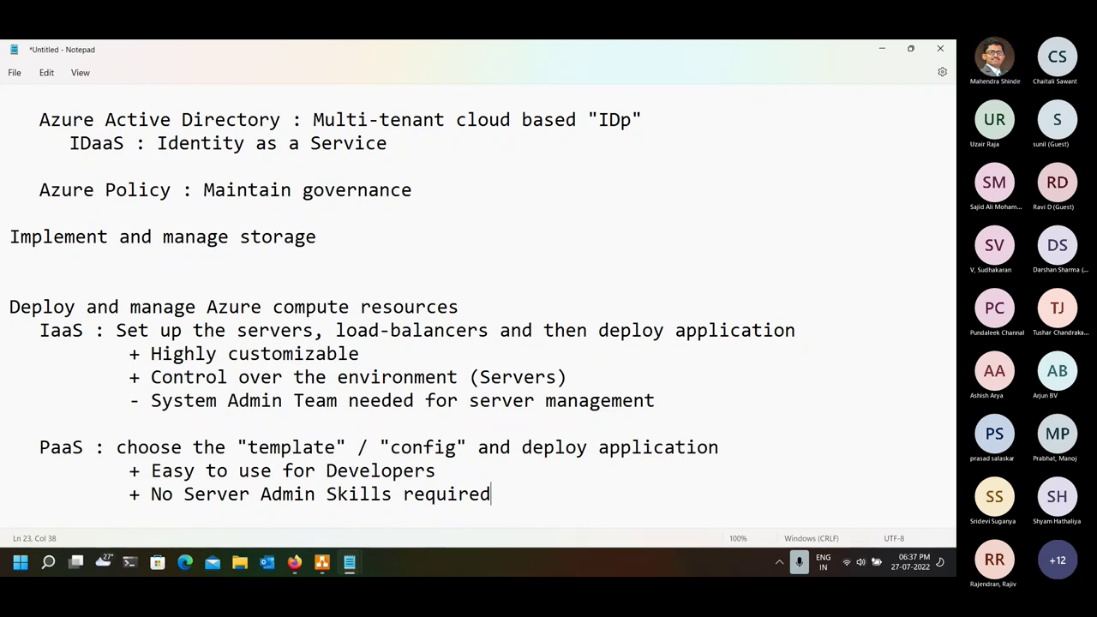
key("Return")
type("-")
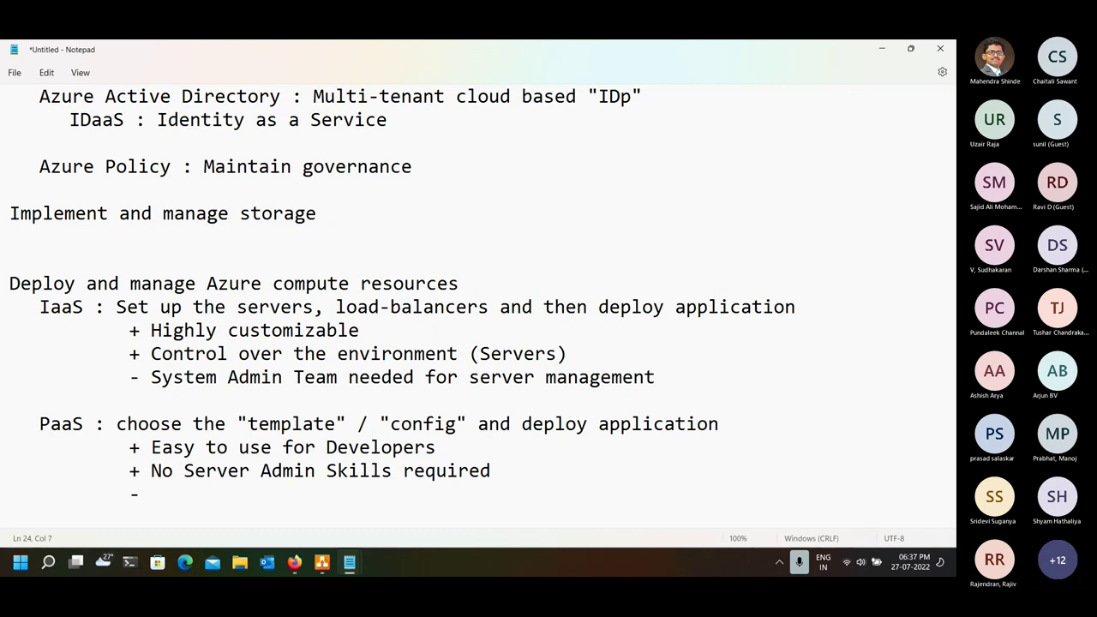
type("Selected")
key("BackSpace")
key("BackSpace")
key("BackSpace")
key("BackSpace")
key("BackSpace")
key("BackSpace")
key("BackSpace")
key("BackSpace")
key("BackSpace")
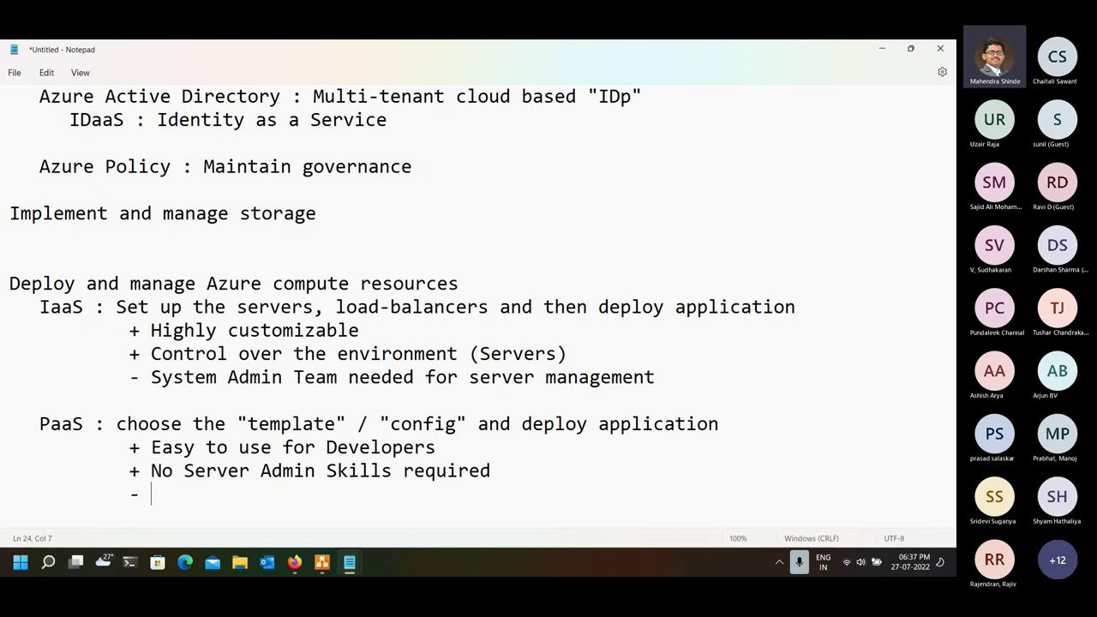
- Fill in the PaaS drawback line with the text Doesn't support old "legacy" runtimes
type("Doesn't suppro")
key("BackSpace")
key("BackSpace")
type("ort old ")
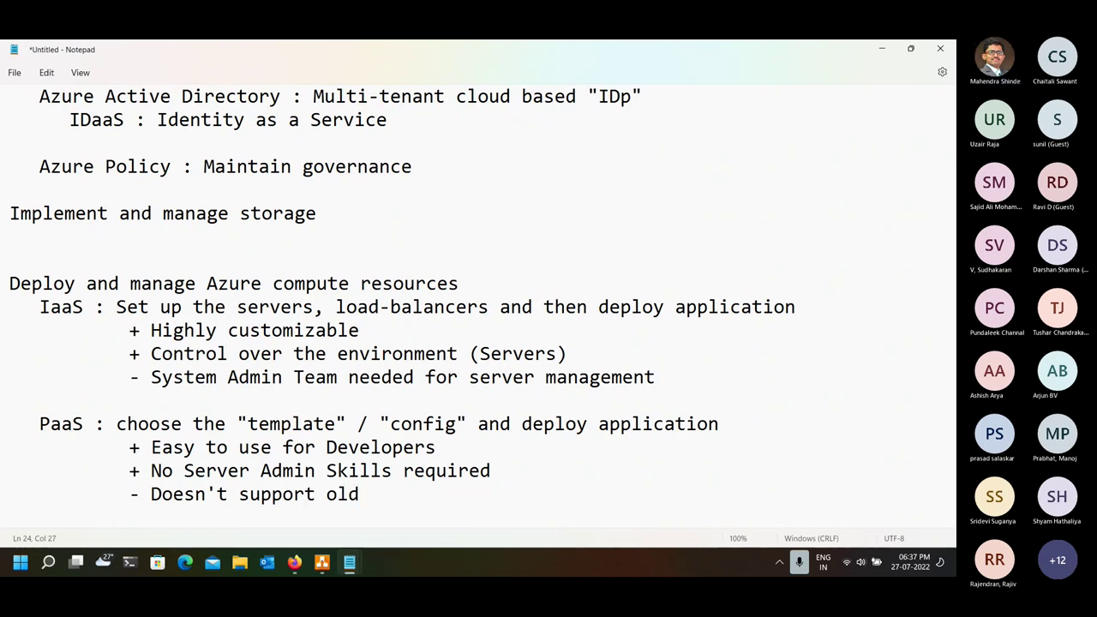
type("\"legacy\" ")
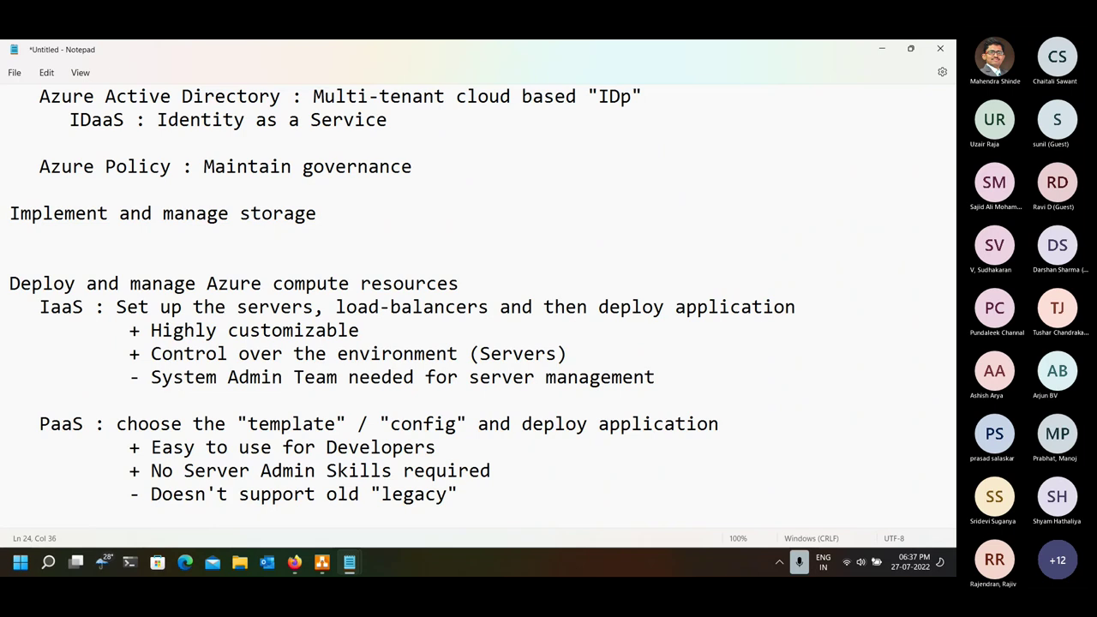
type("runtimes")
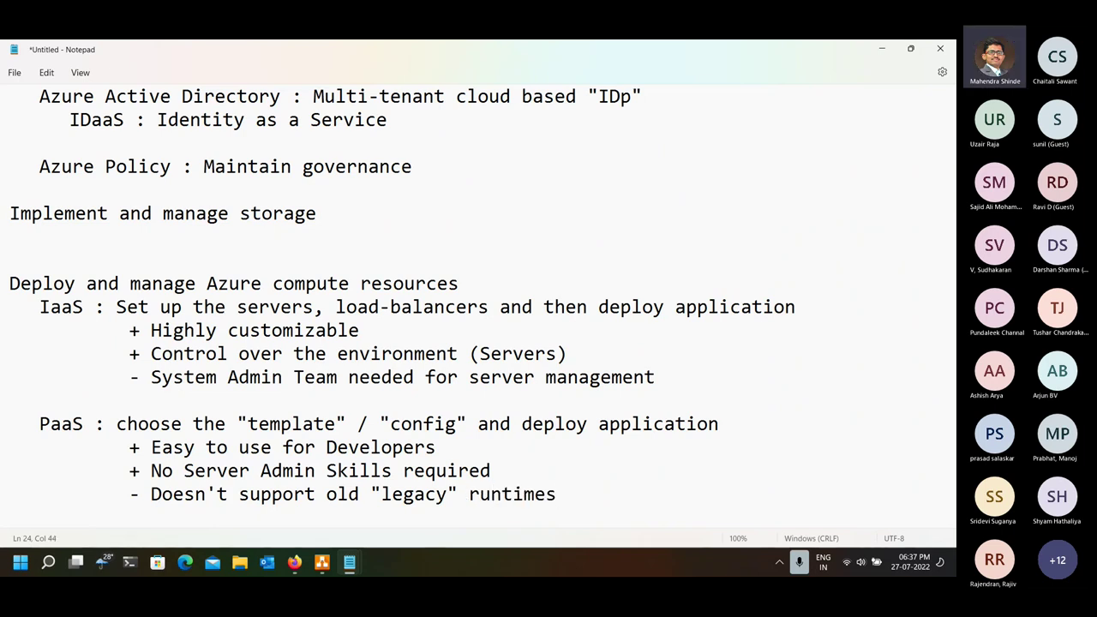
- Switch to Firefox, load portal.azure.com in a new tab and start creating a web app under App Services
key("Return")
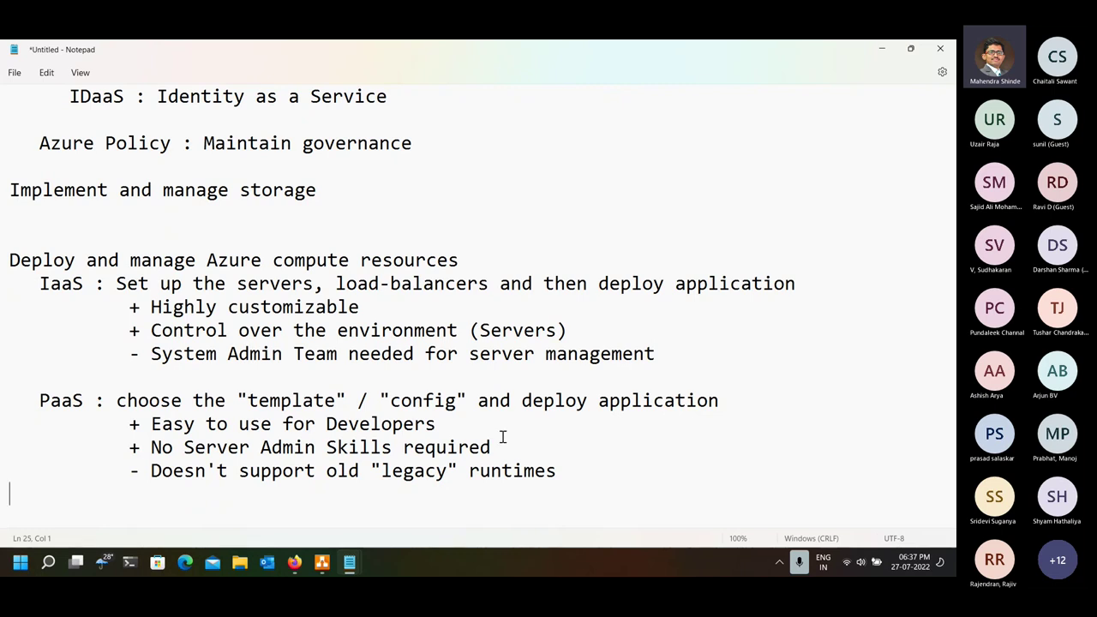
left_click(296, 564)
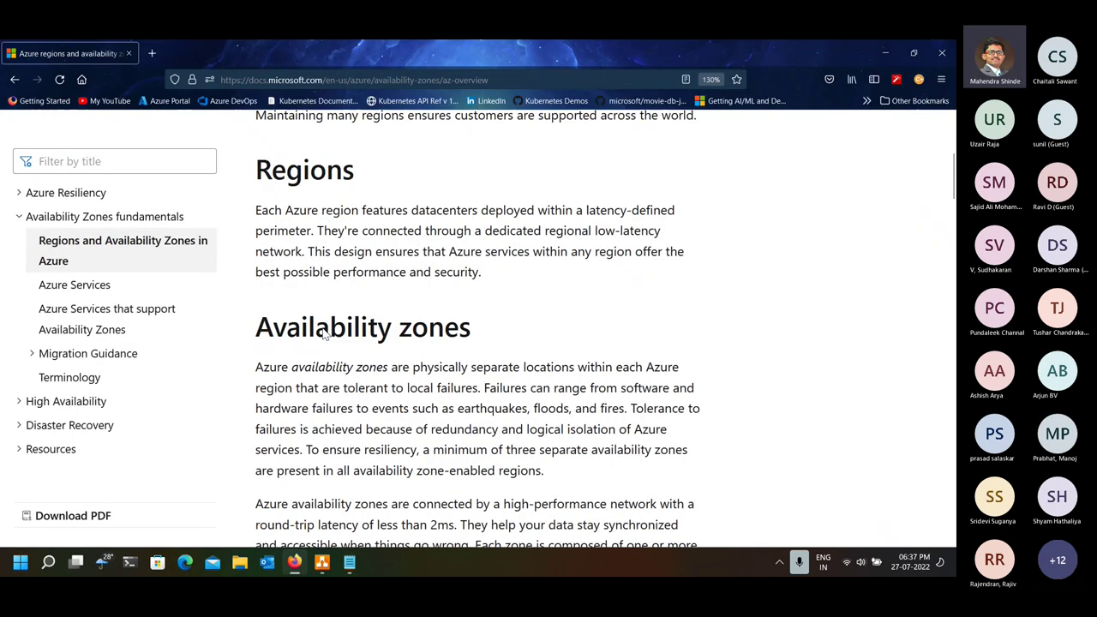
key("ctrl+t")
type("portal.azure.com")
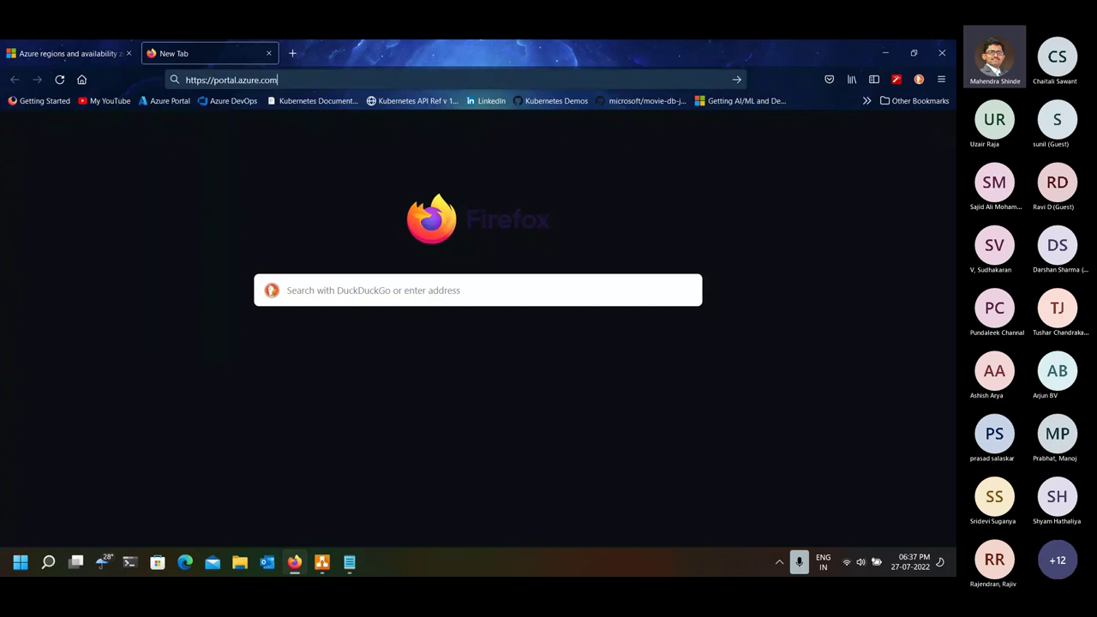
key("Return")
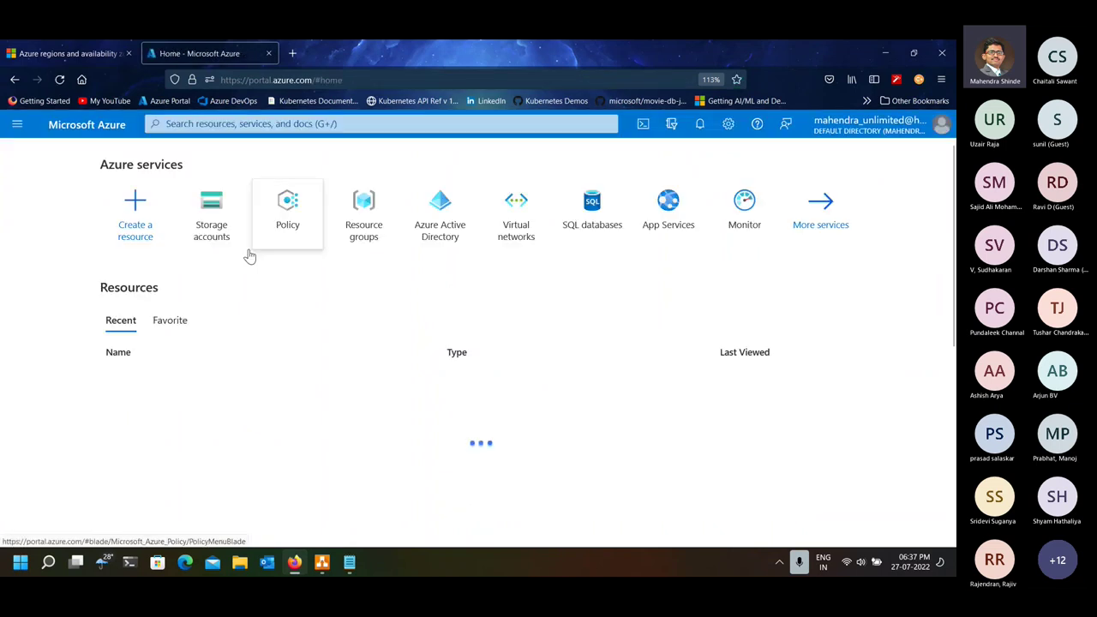
left_click(664, 213)
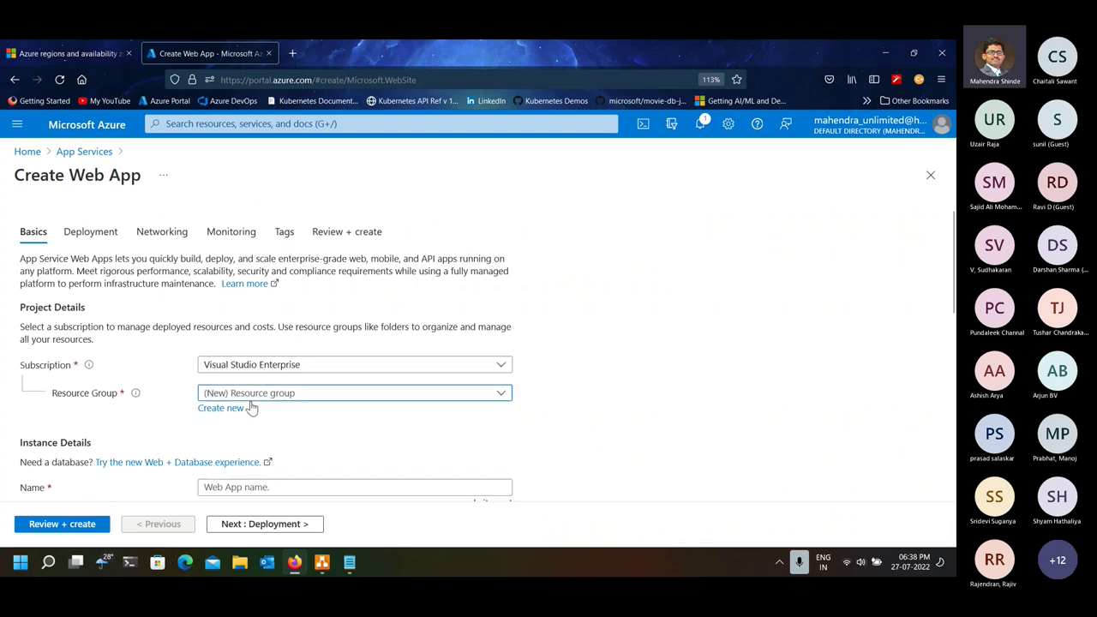
- Assign the new web app to the az-104 resource group and name it navi-mumbai
left_click(250, 394)
left_click(279, 228)
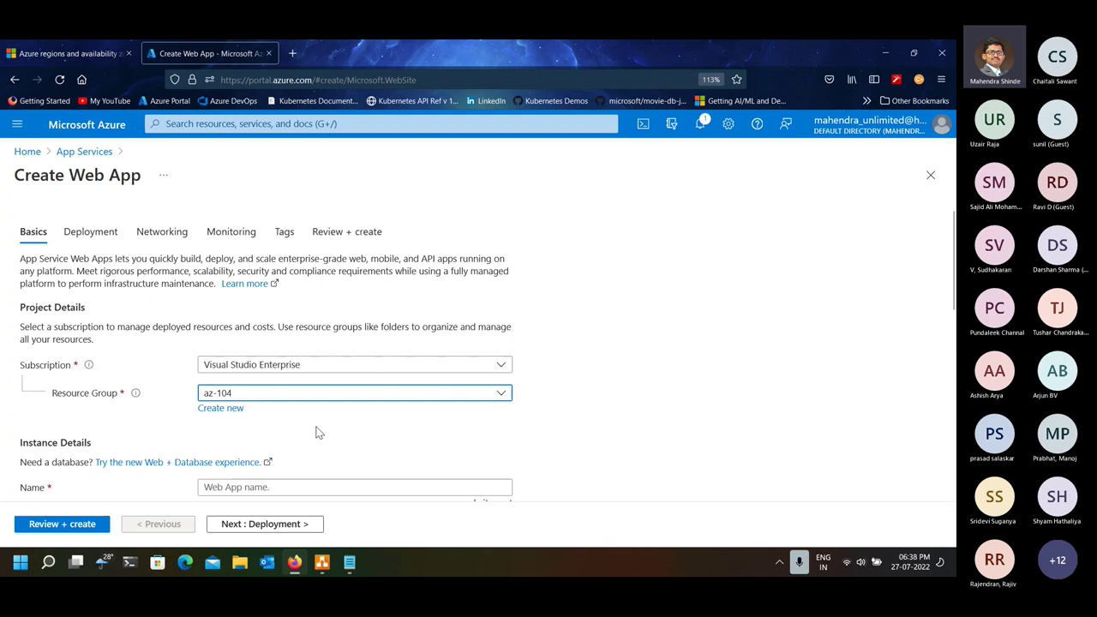
scroll(318, 431, "down", 3)
left_click(314, 339)
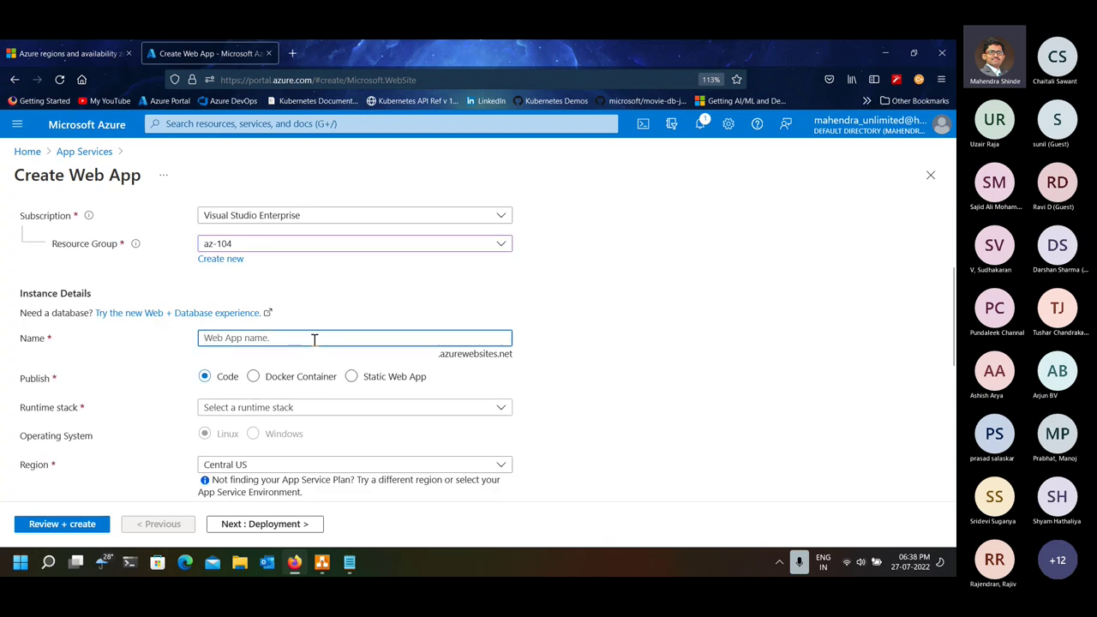
type("navi-mumbai")
key("Tab")
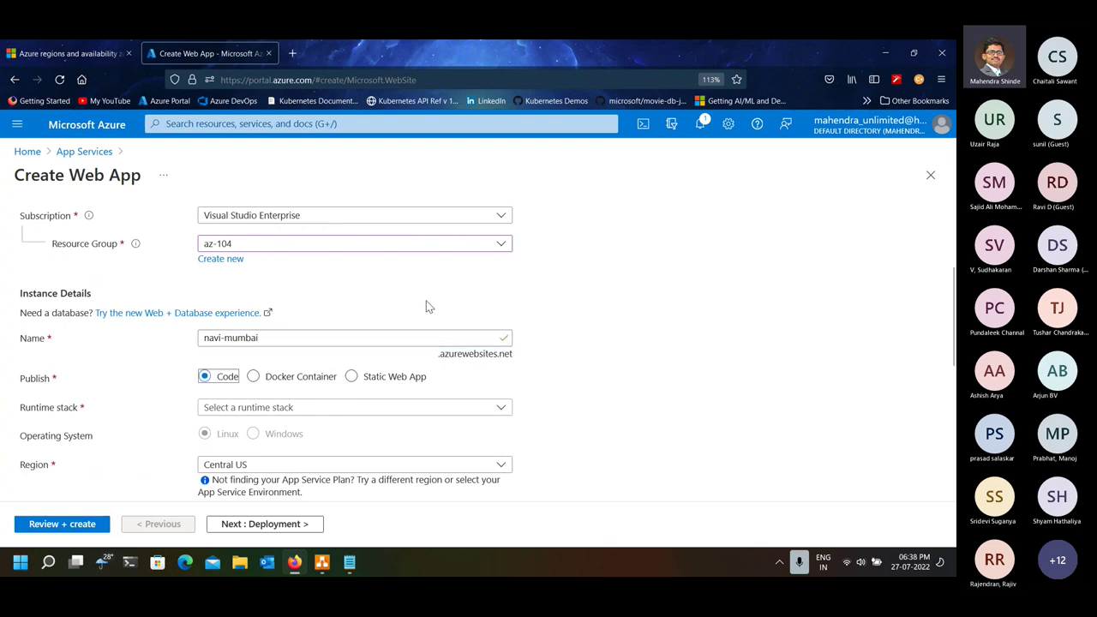
triple_click(495, 358)
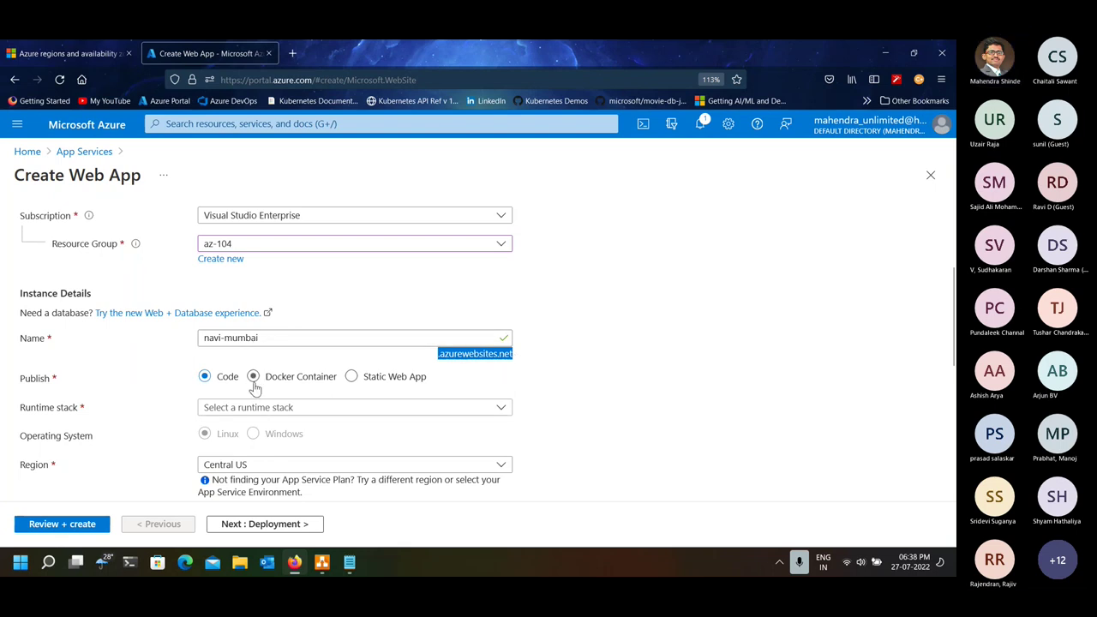
- Examine the runtime stacks offered for the web app, from .NET and Java through Node, PHP, Python and Ruby
left_click(266, 408)
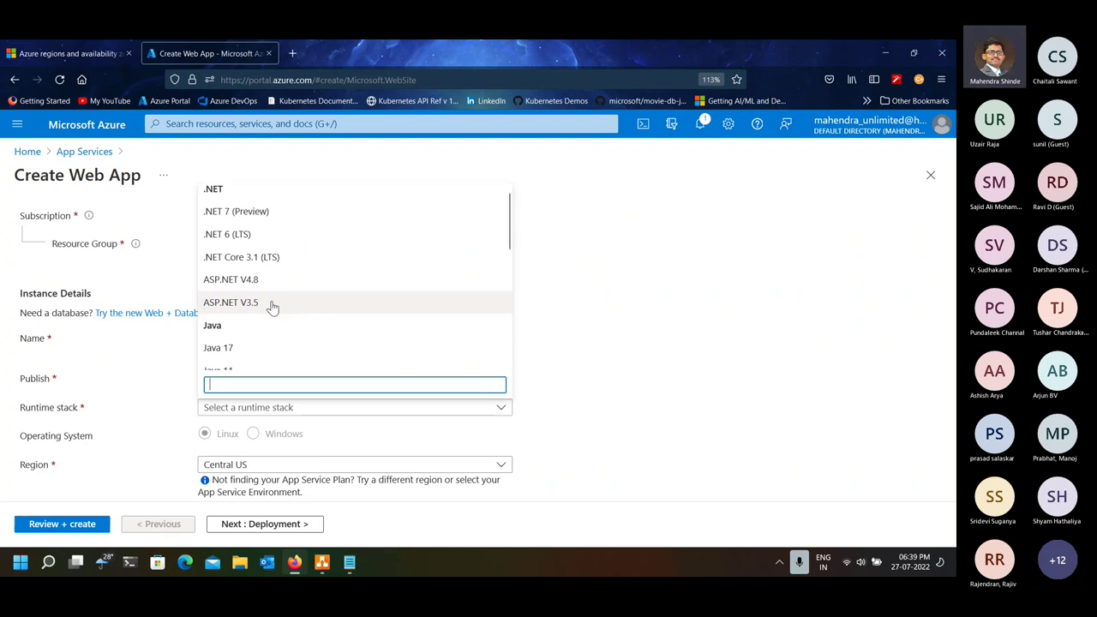
scroll(271, 308, "down", 2)
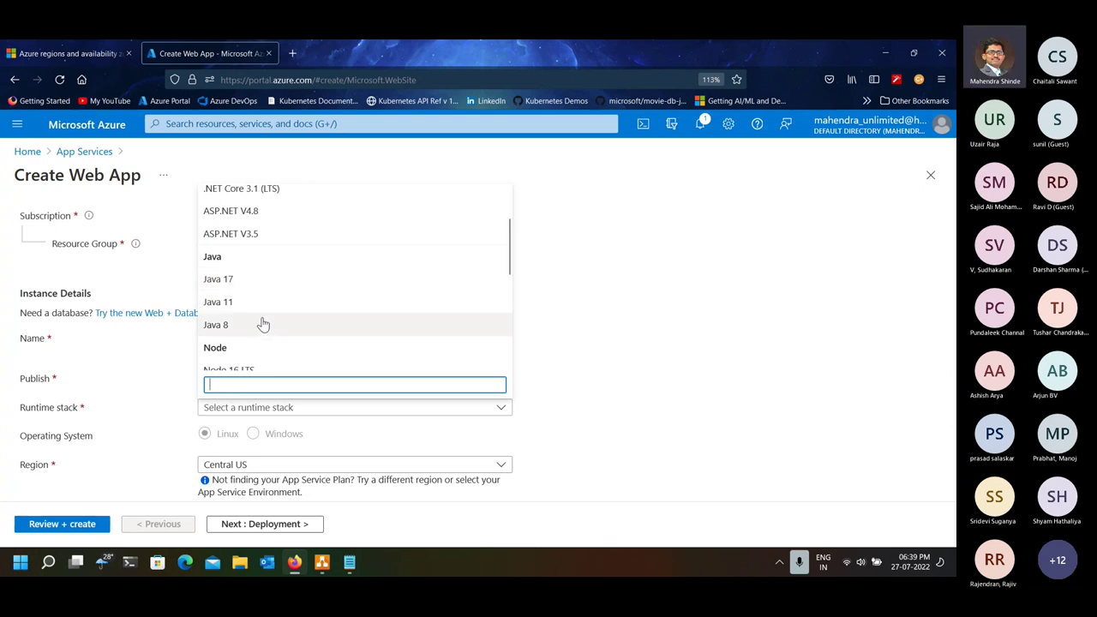
scroll(257, 299, "down", 5)
scroll(254, 282, "up", 3)
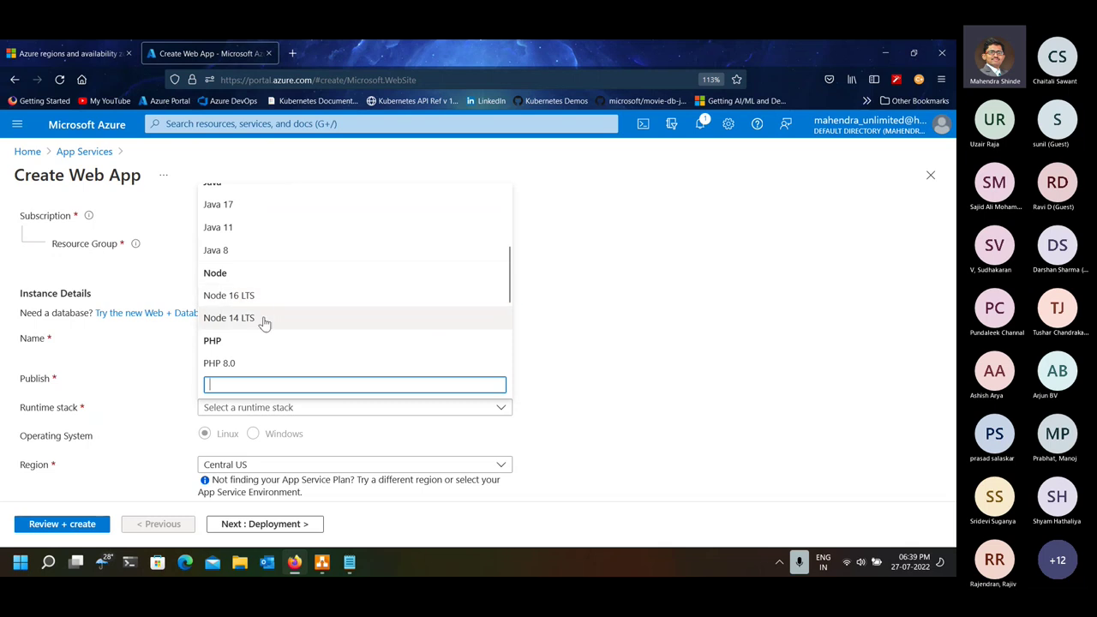
scroll(264, 319, "down", 3)
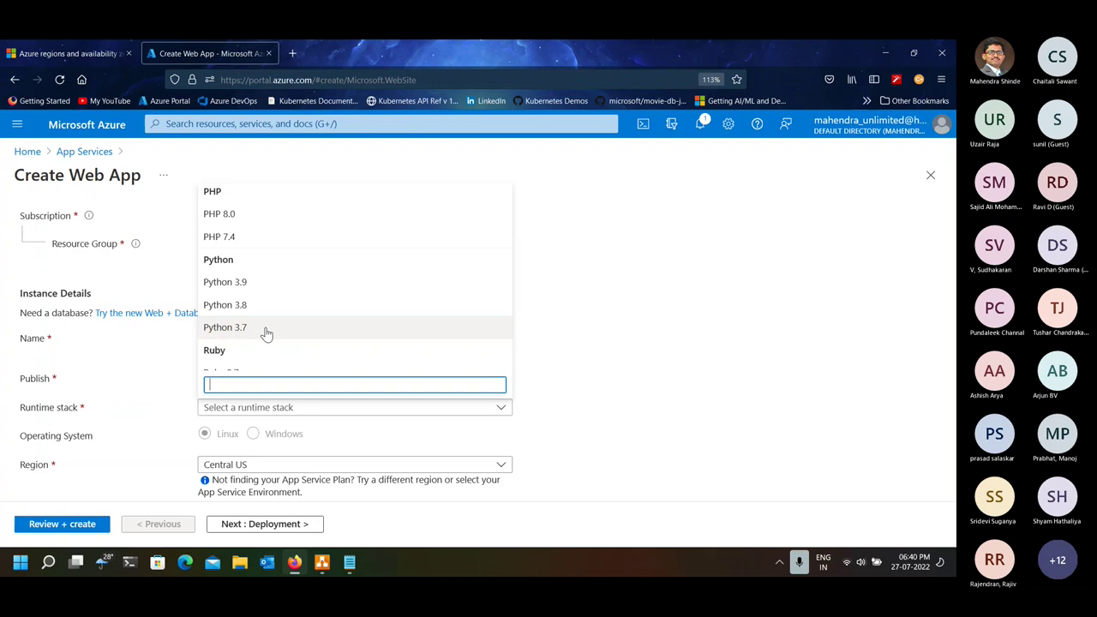
scroll(268, 333, "down", 1)
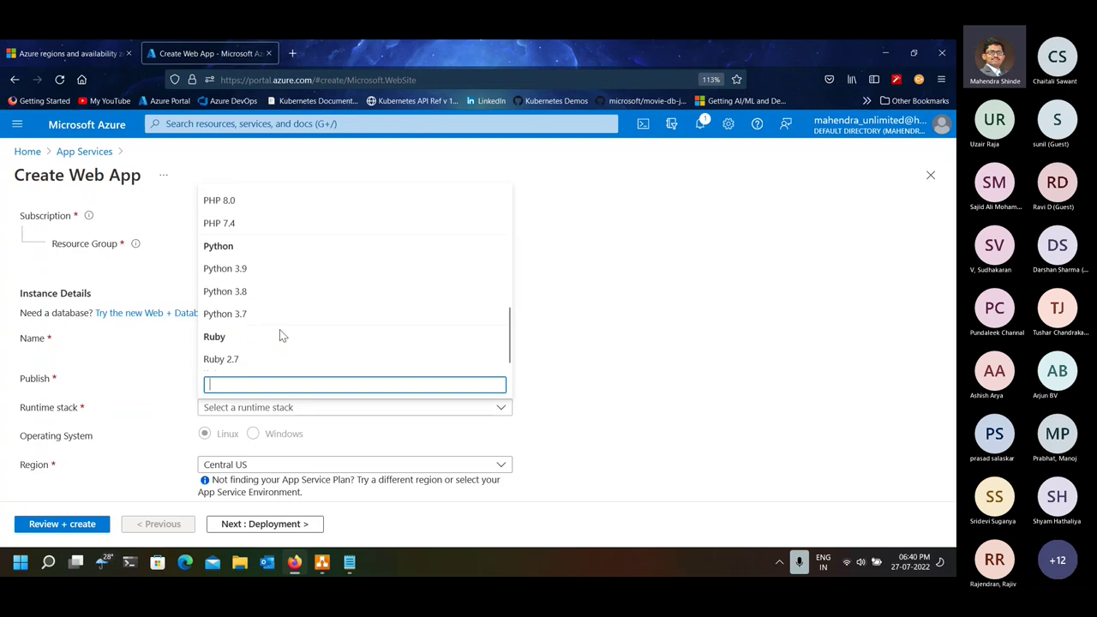
scroll(310, 343, "up", 1)
scroll(312, 341, "up", 2)
scroll(313, 342, "up", 1)
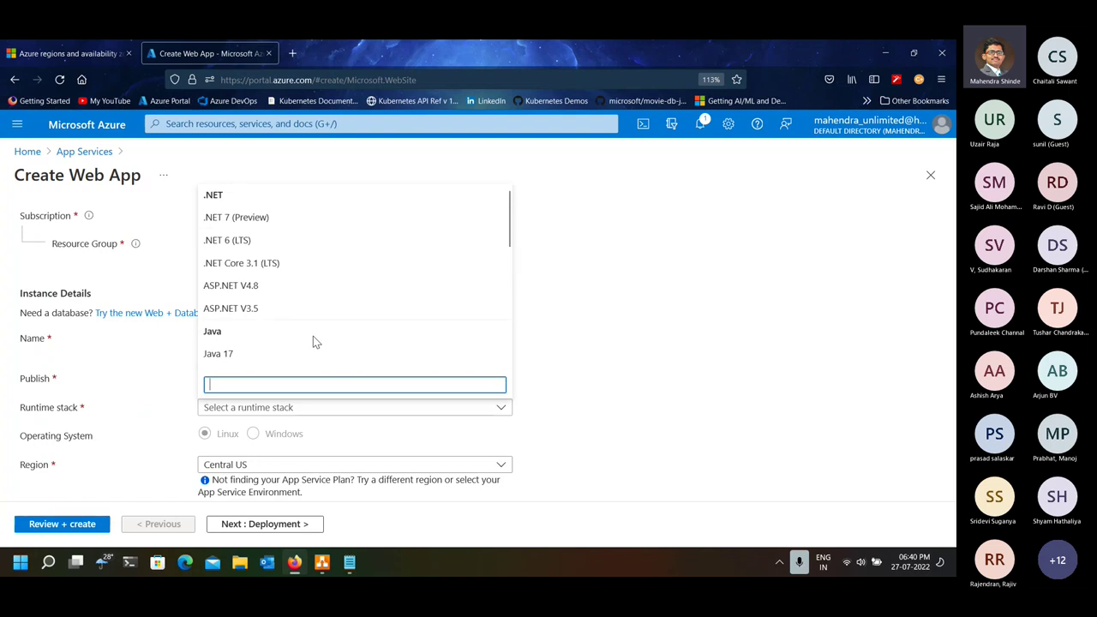
scroll(311, 283, "down", 4)
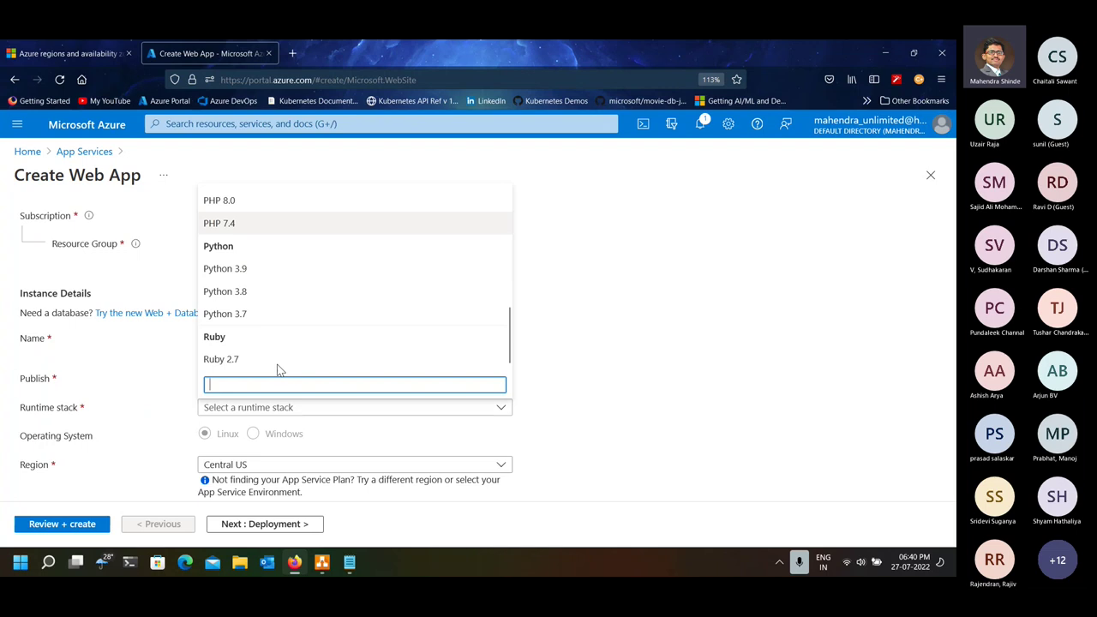
left_click(661, 362)
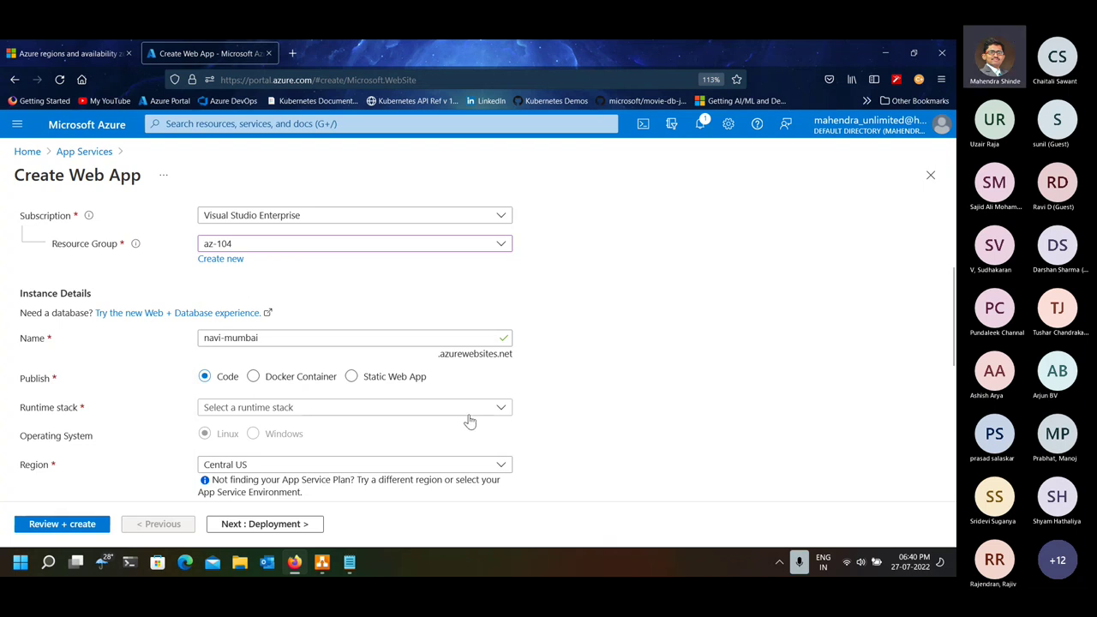
- Set the web app's runtime stack to PHP 8.0 and its region to Southeast Asia
left_click(333, 407)
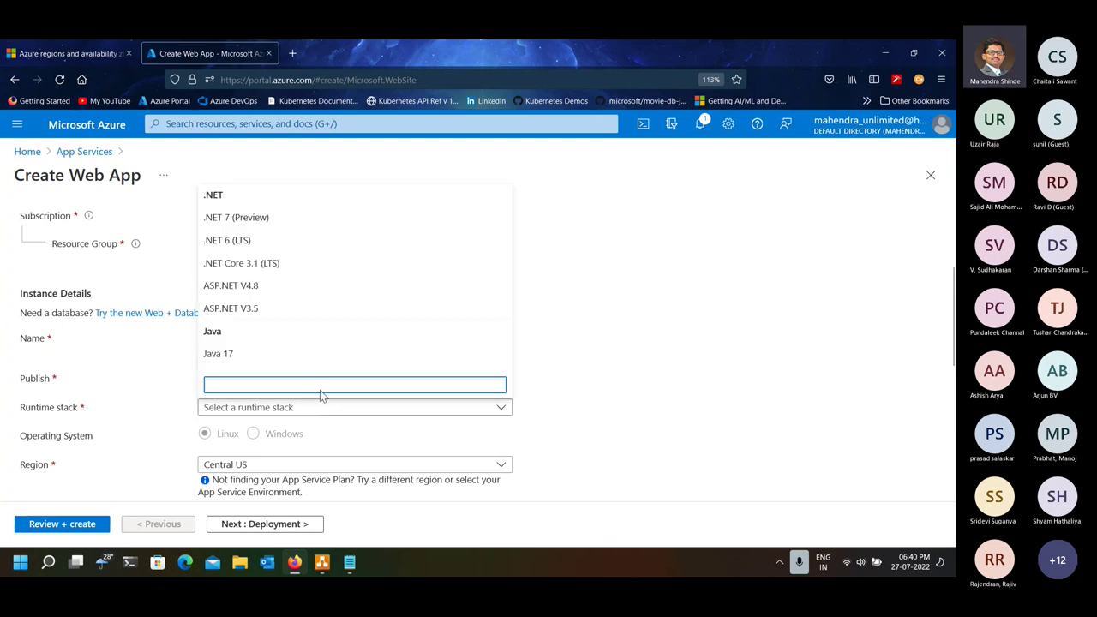
scroll(297, 298, "down", 3)
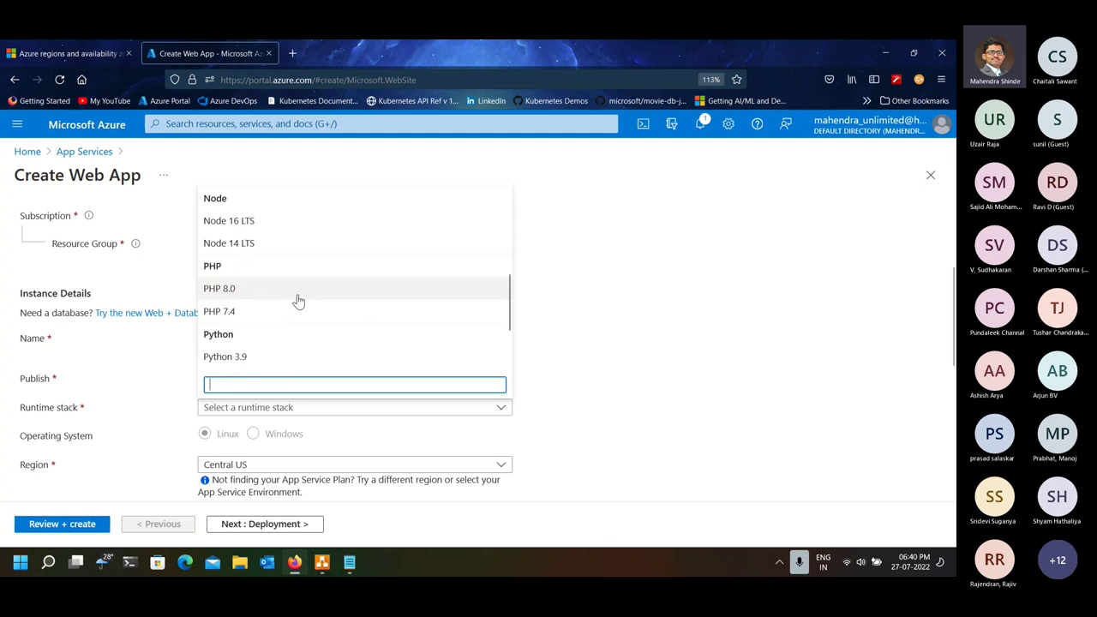
left_click(260, 288)
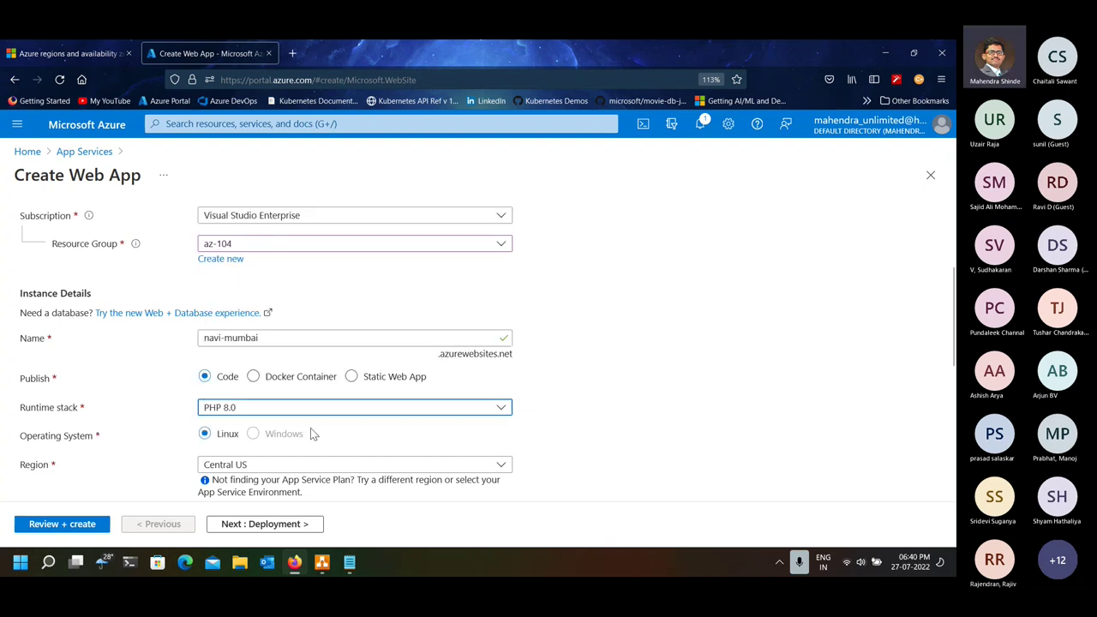
left_click(285, 464)
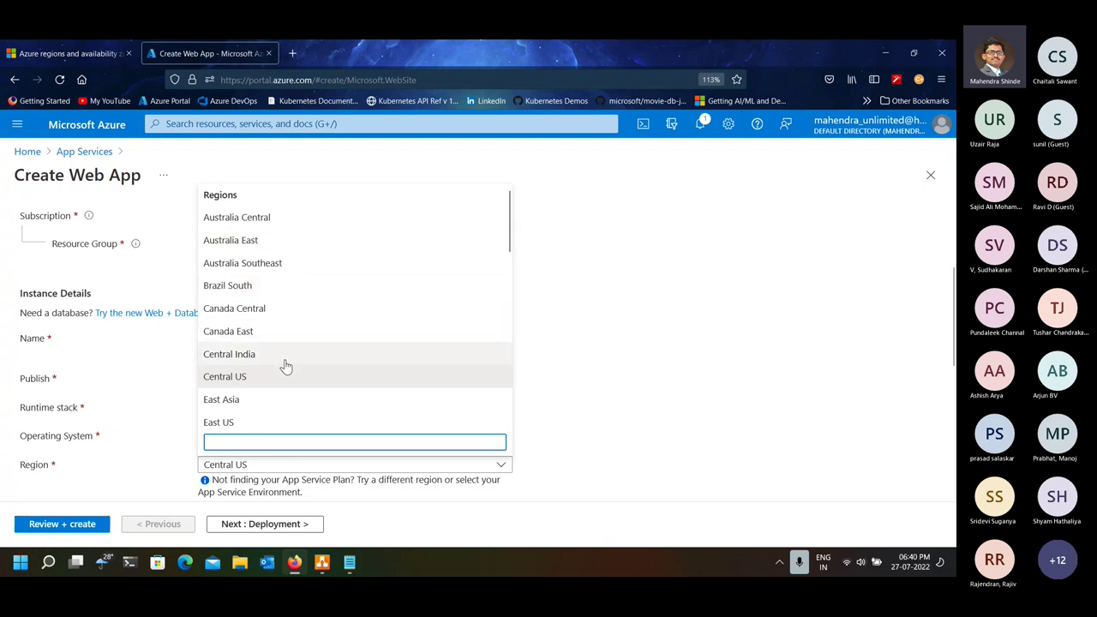
scroll(294, 382, "down", 3)
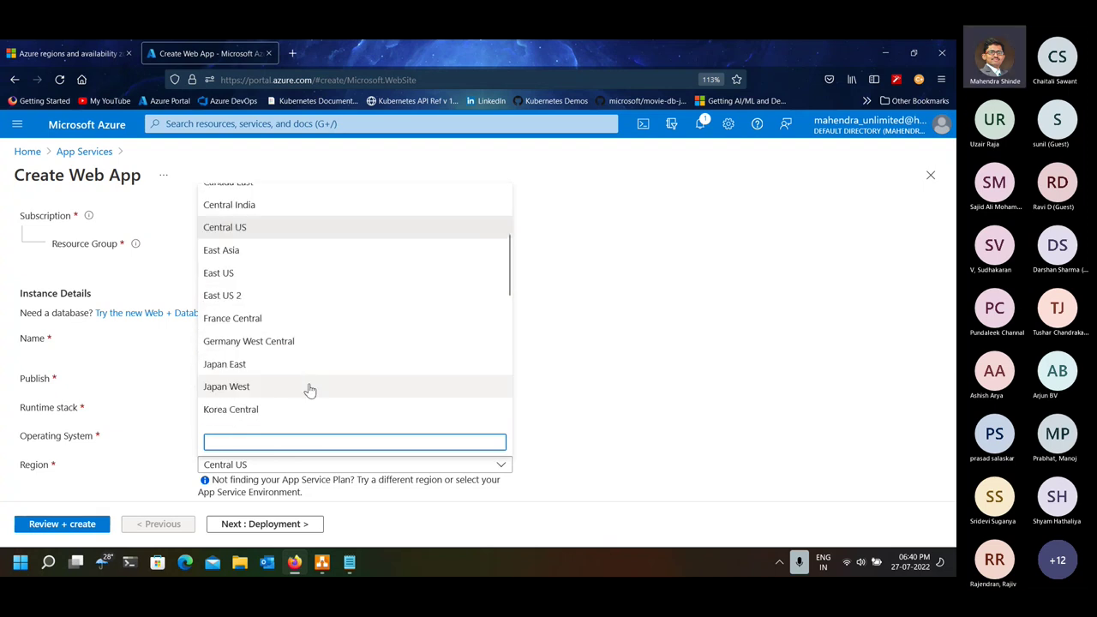
scroll(310, 390, "down", 3)
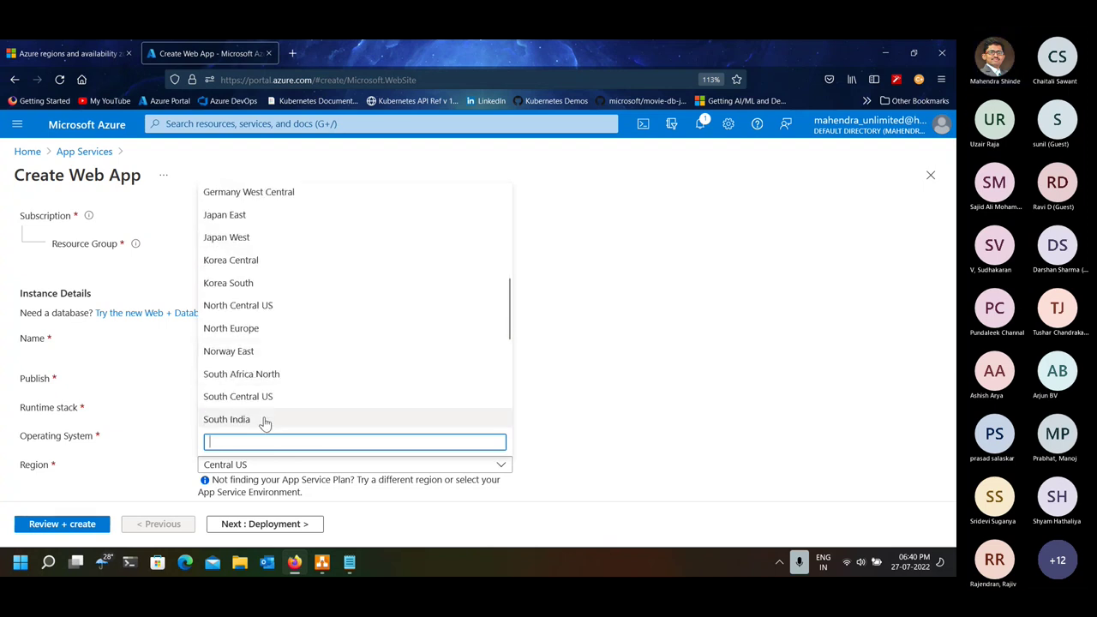
scroll(272, 377, "down", 2)
left_click(272, 372)
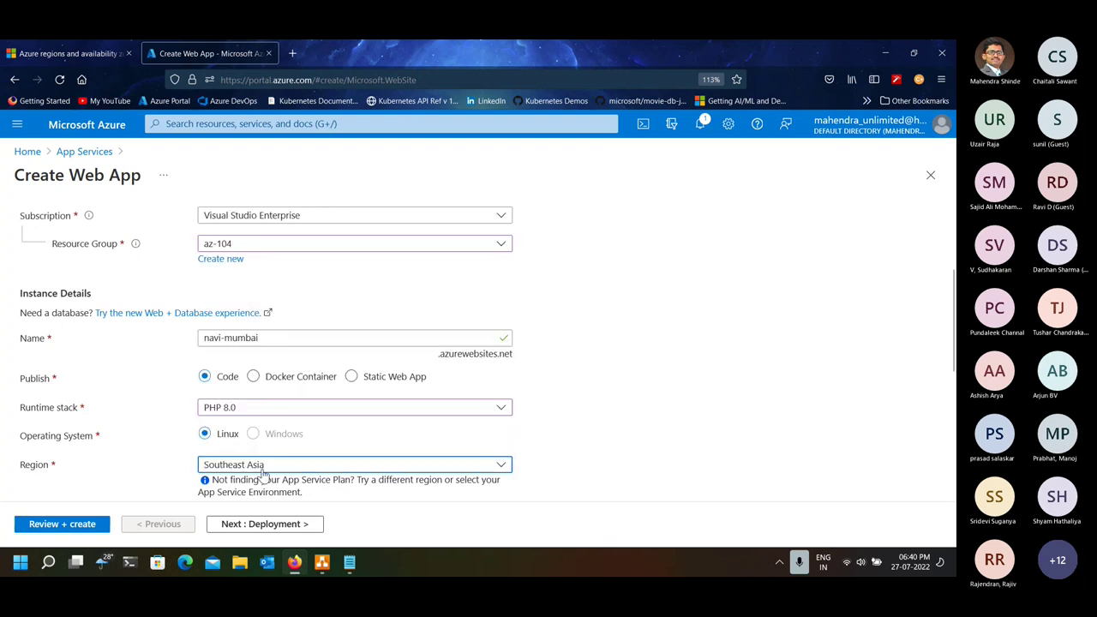
- Change the App Service plan's size to the Dev / Test F1 tier and continue to the Deployment settings
scroll(263, 475, "down", 2)
scroll(267, 437, "down", 1)
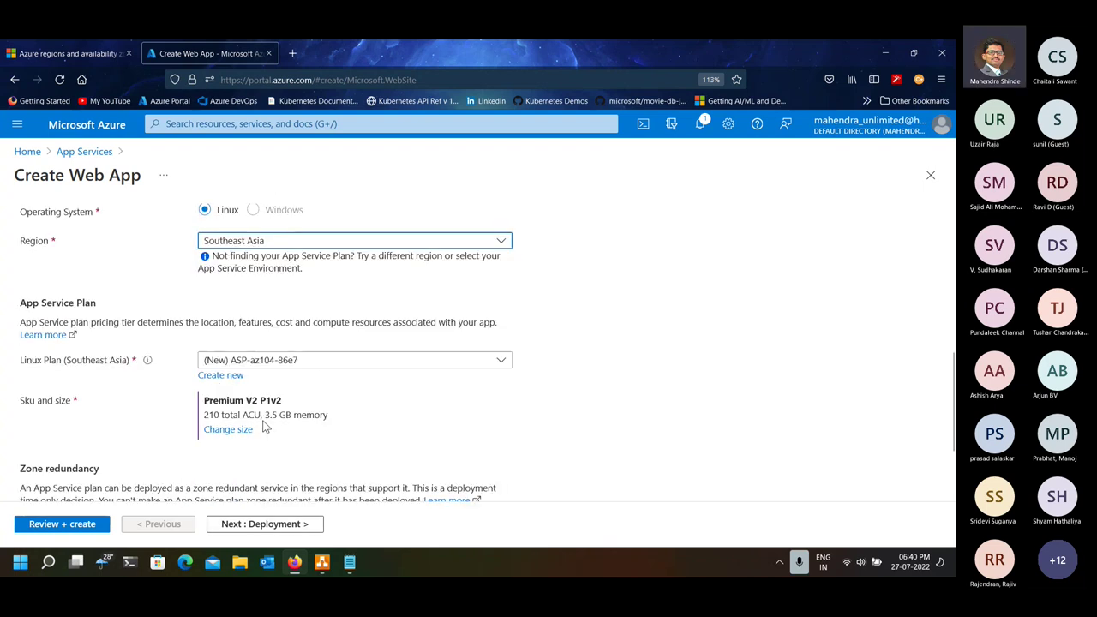
left_click(241, 431)
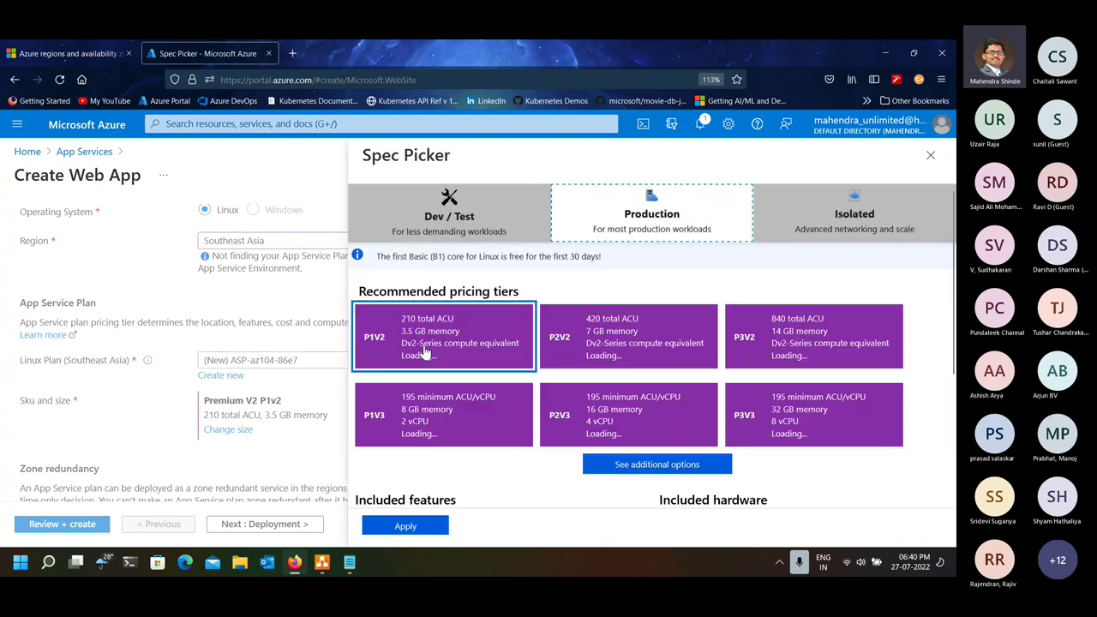
left_click(466, 238)
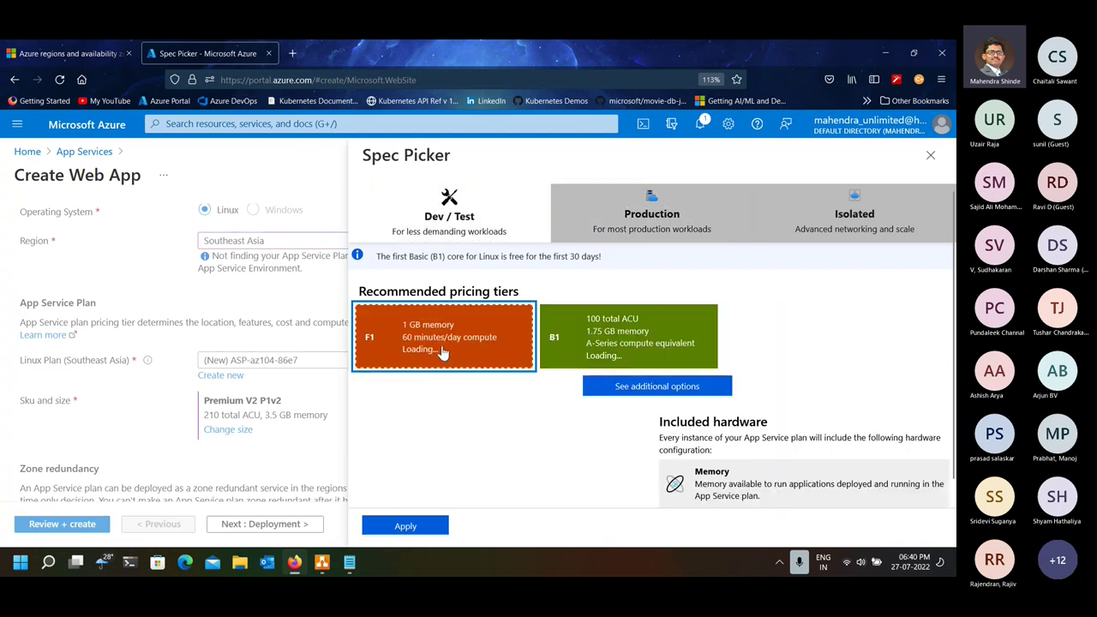
left_click(419, 524)
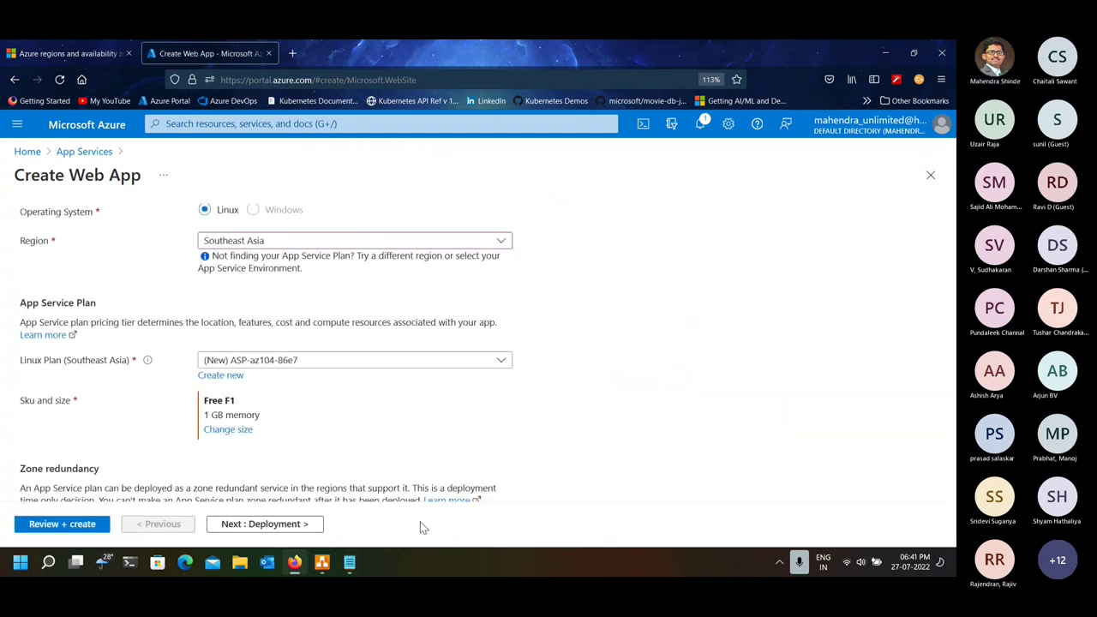
scroll(389, 437, "down", 1)
scroll(390, 437, "down", 1)
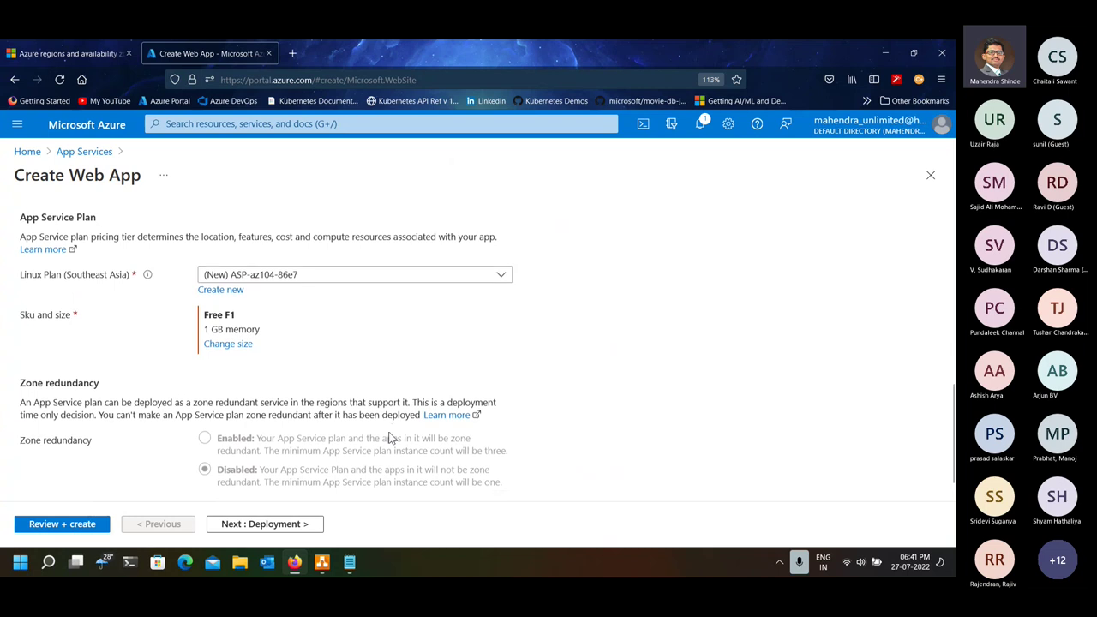
left_click(270, 526)
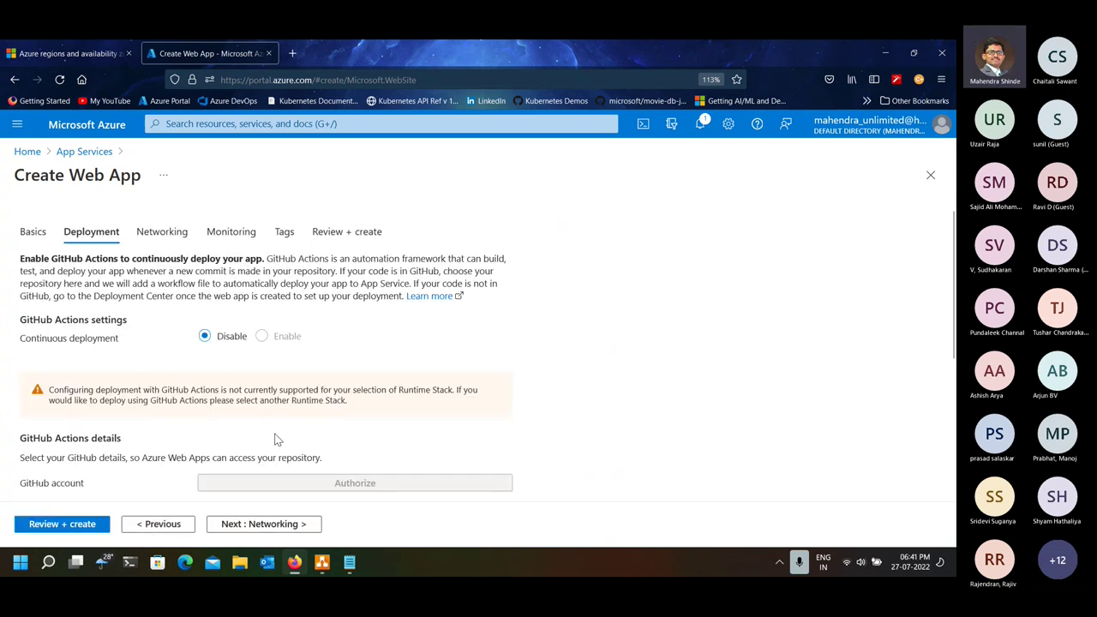
- Return to the Notepad notes and review the IaaS and PaaS advantages and drawbacks
left_click(888, 48)
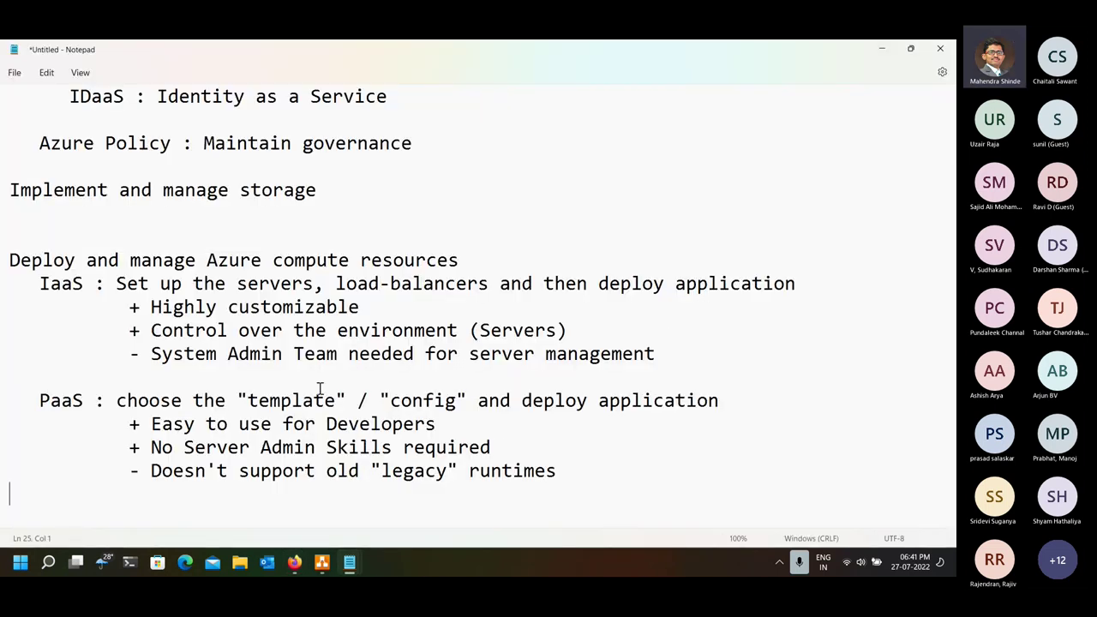
left_click(439, 424)
left_click(469, 449)
left_click(601, 463)
key("Up")
key("Up")
key("Up")
key("Up")
key("Up")
key("Up")
key("Up")
key("Up")
- Switch from Notepad to the Azure portal in Firefox, search for VM and open the Virtual machines service
left_click(878, 50)
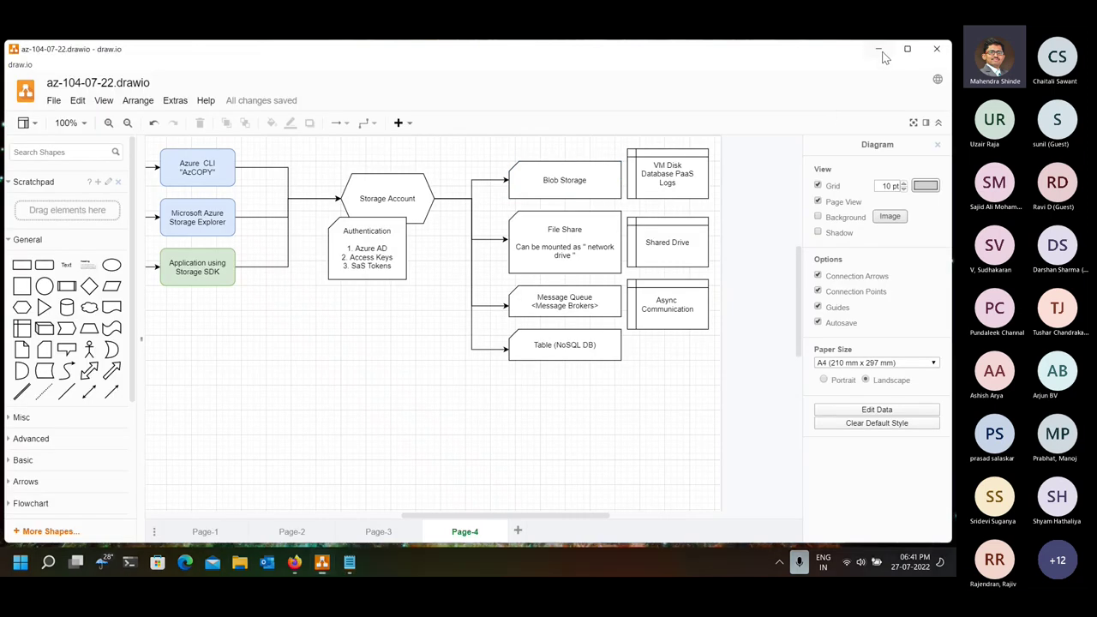
left_click(872, 51)
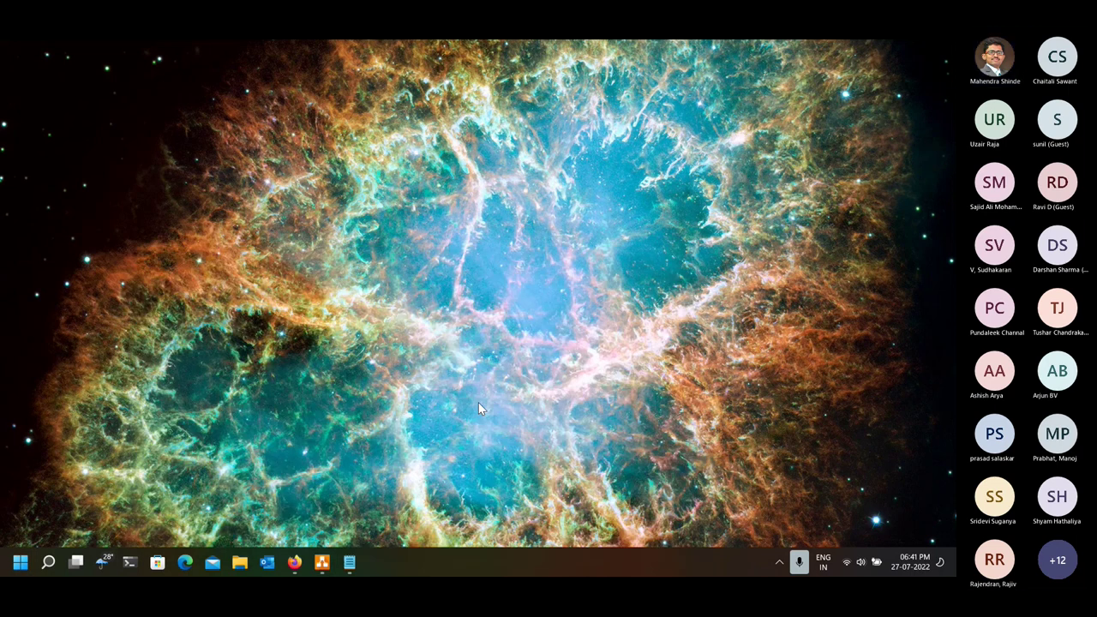
key("alt+Tab")
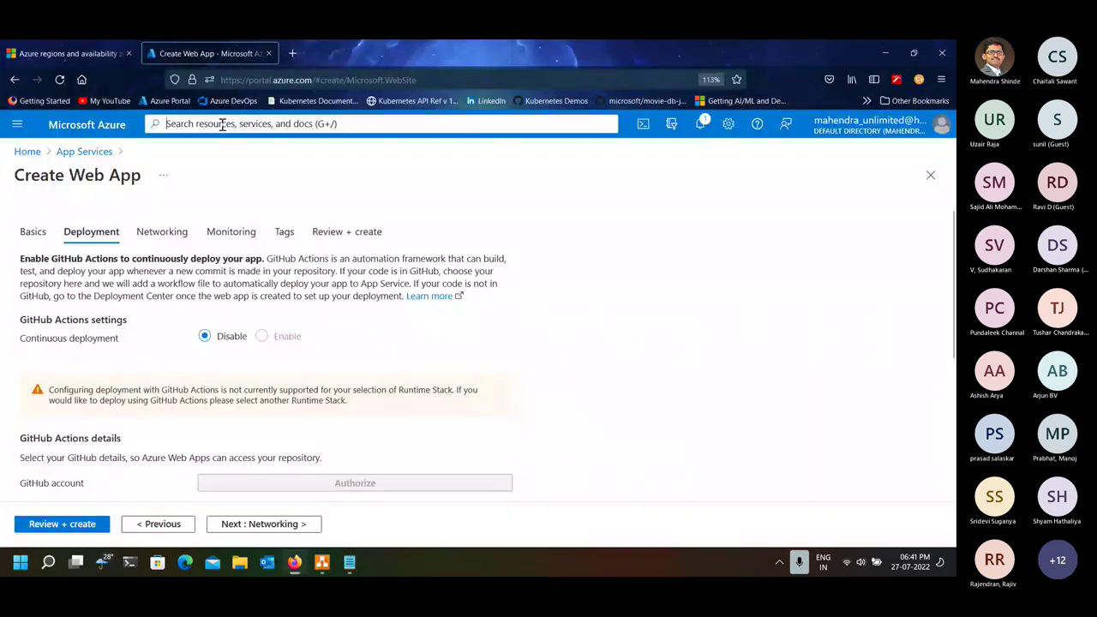
left_click(222, 125)
type("VM")
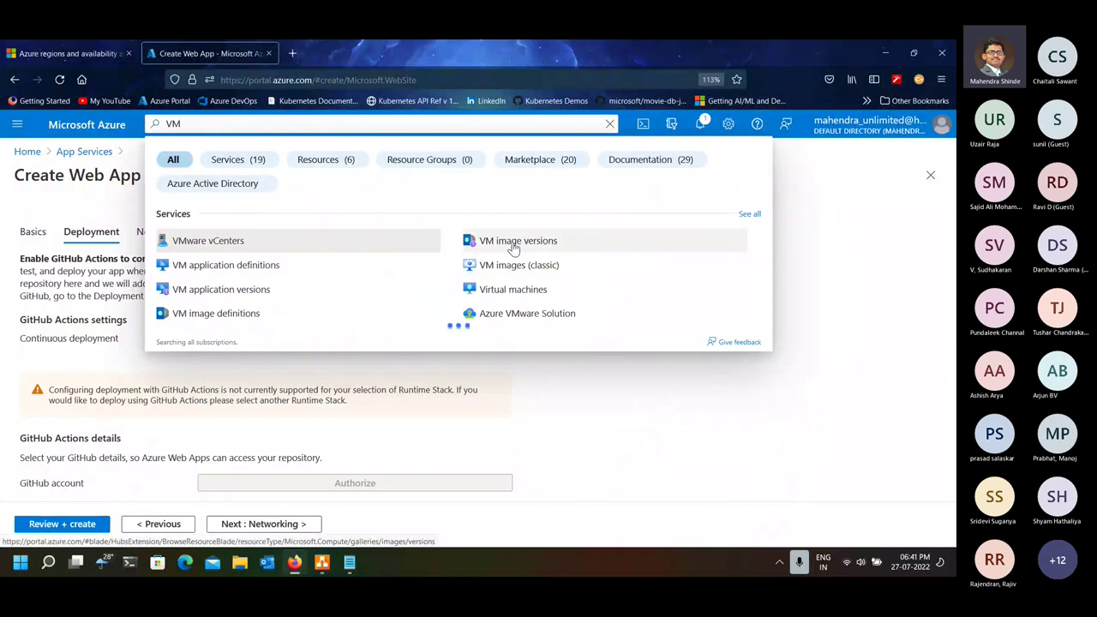
left_click(528, 288)
left_click(532, 349)
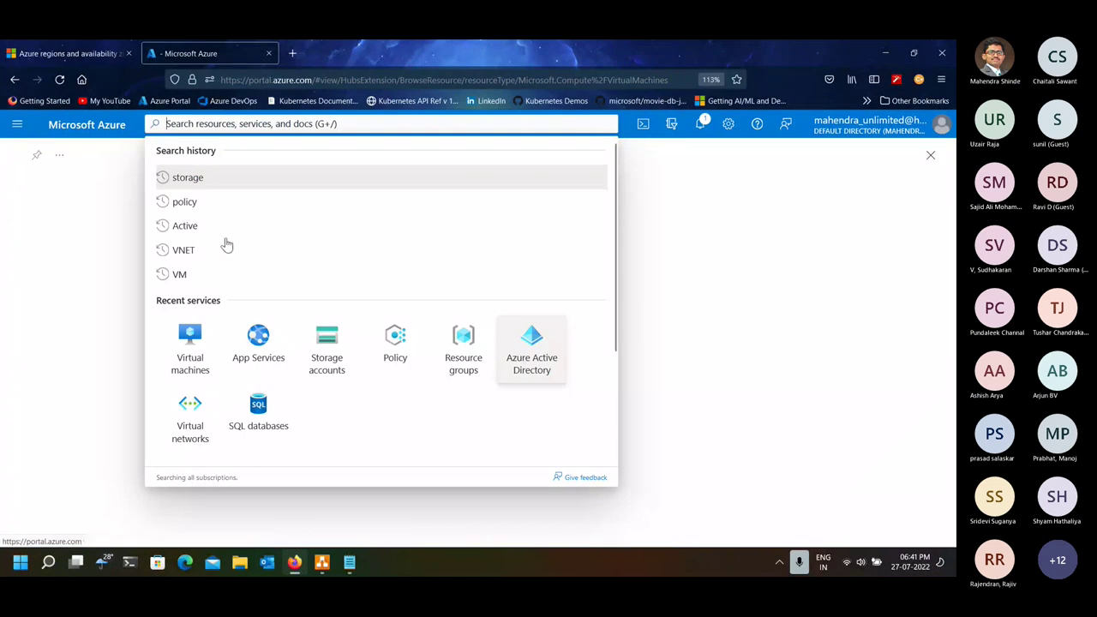
left_click(106, 466)
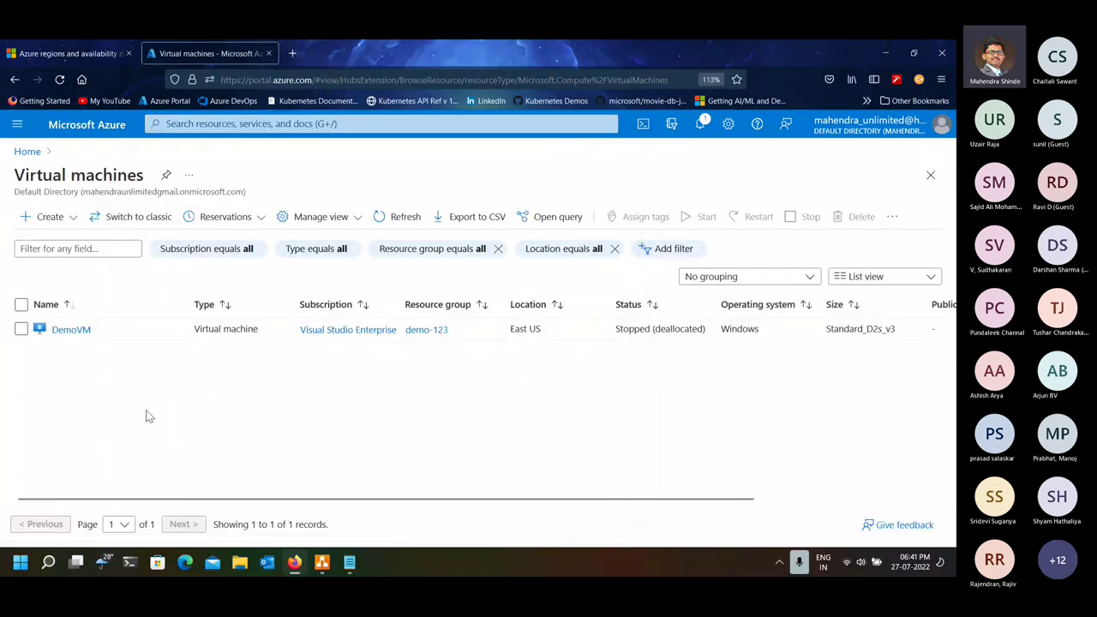
- Start creating a virtual machine in the az-104 resource group and name it web1
left_click(45, 216)
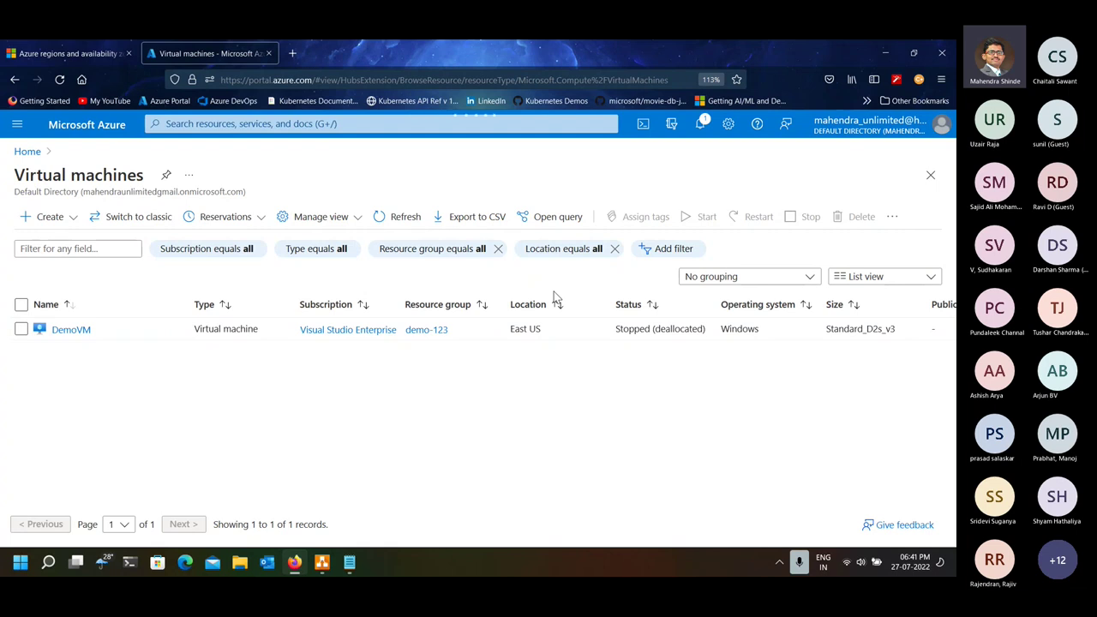
left_click(48, 216)
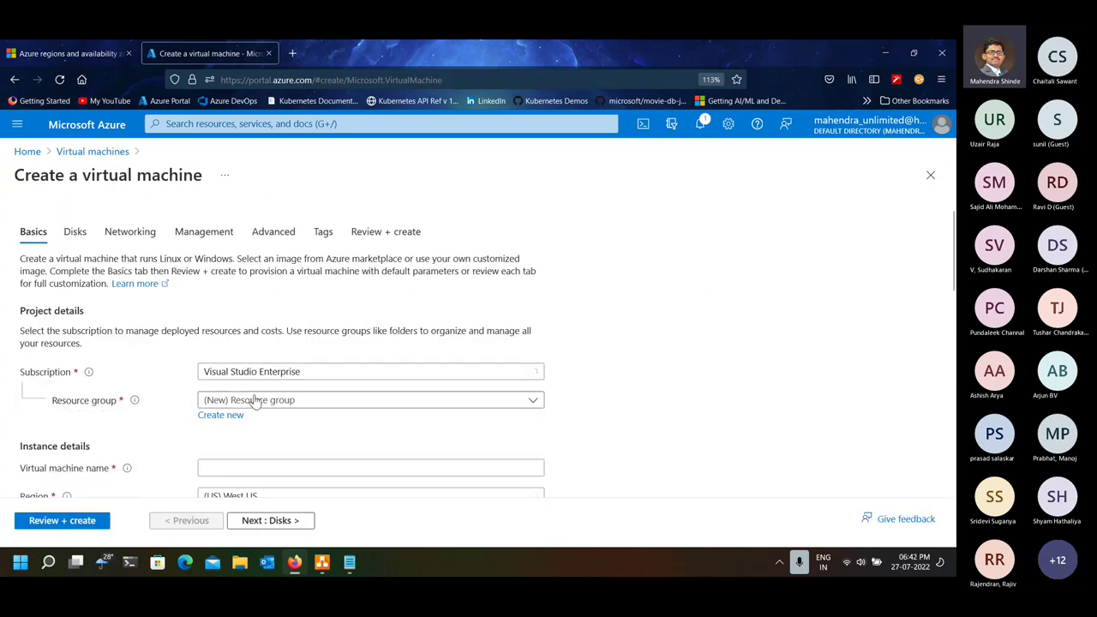
left_click(268, 400)
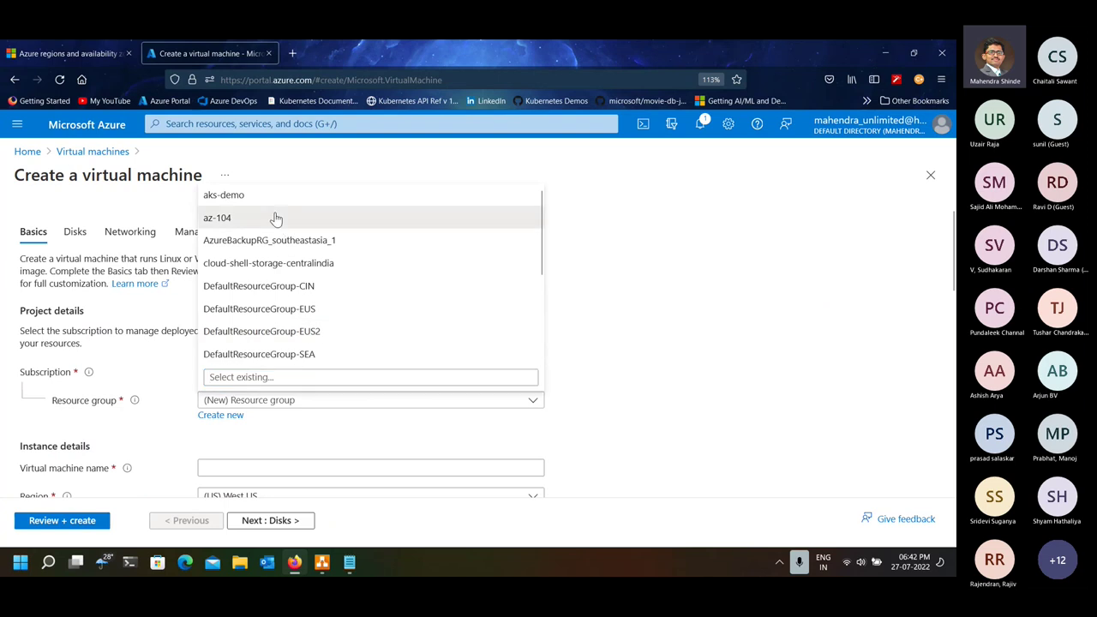
left_click(274, 215)
scroll(297, 448, "down", 1)
left_click(248, 388)
type("web1")
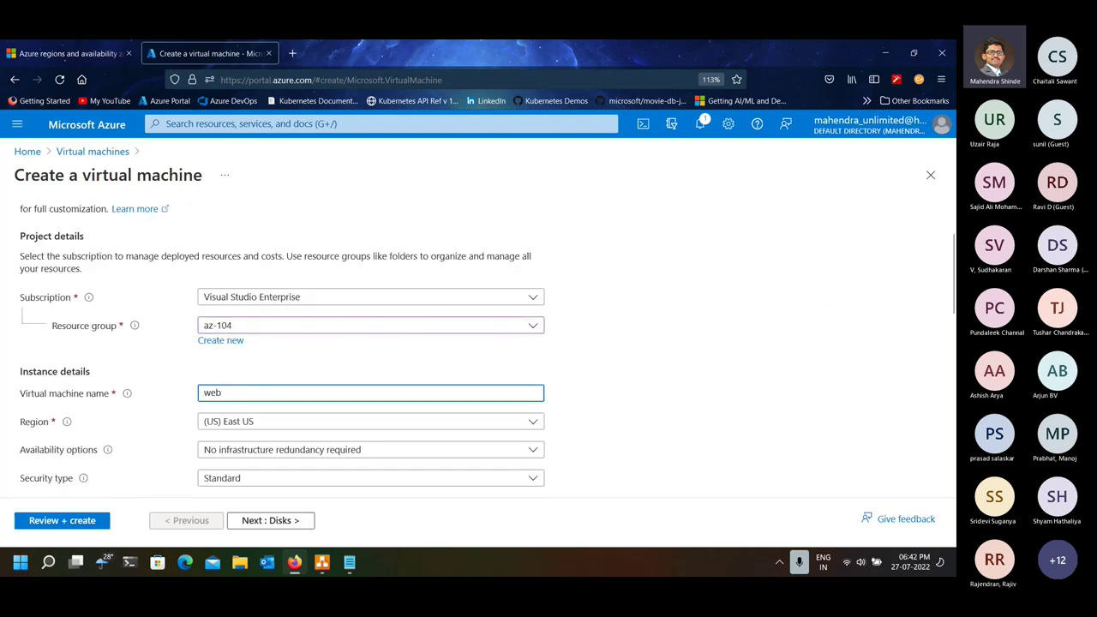
- Set the virtual machine's availability options to Availability zone and pick Zone 1, keeping the East US region
left_click(272, 424)
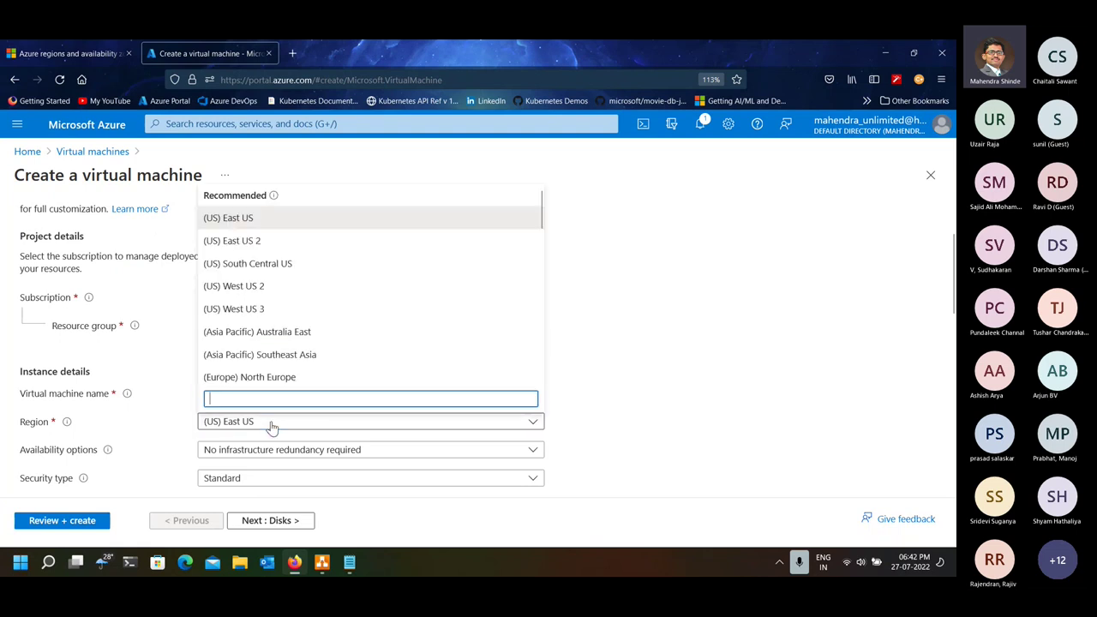
left_click(271, 424)
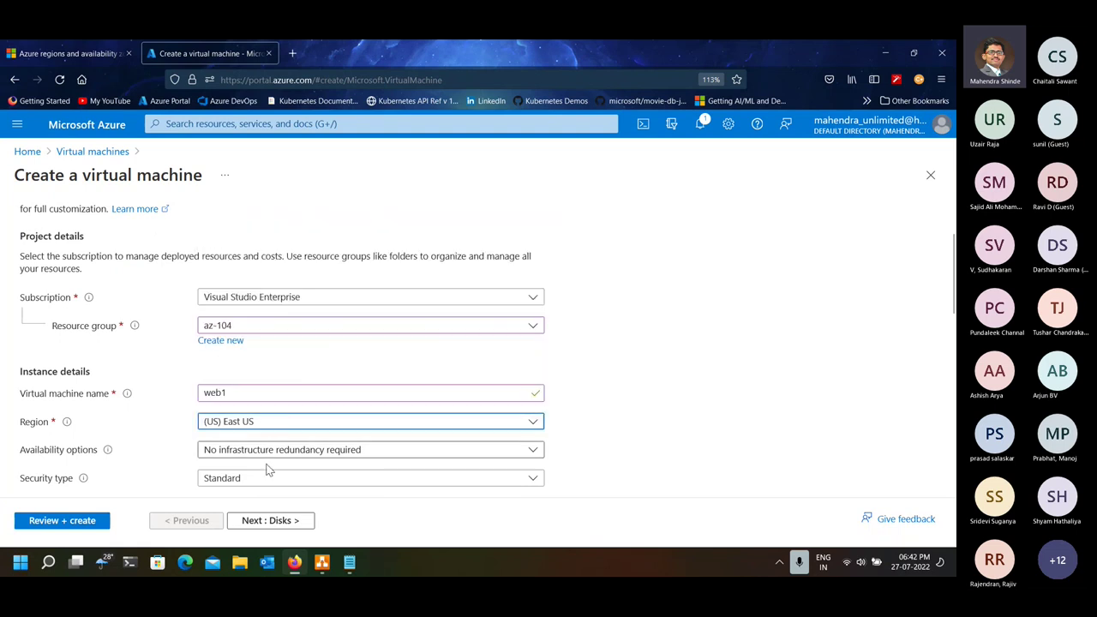
left_click(278, 450)
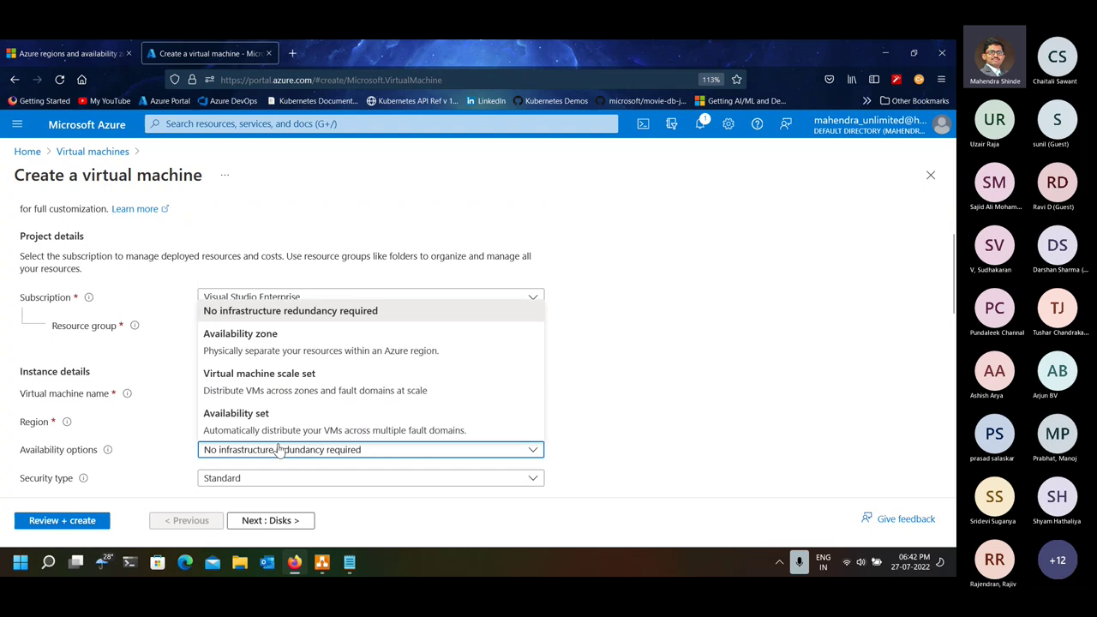
left_click(322, 358)
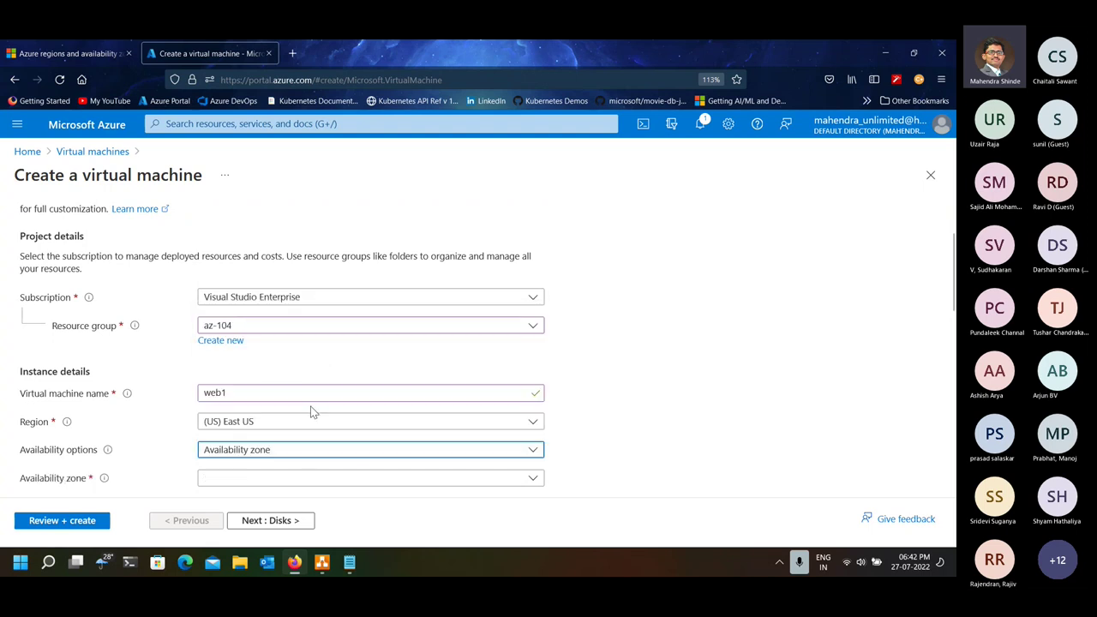
left_click(292, 483)
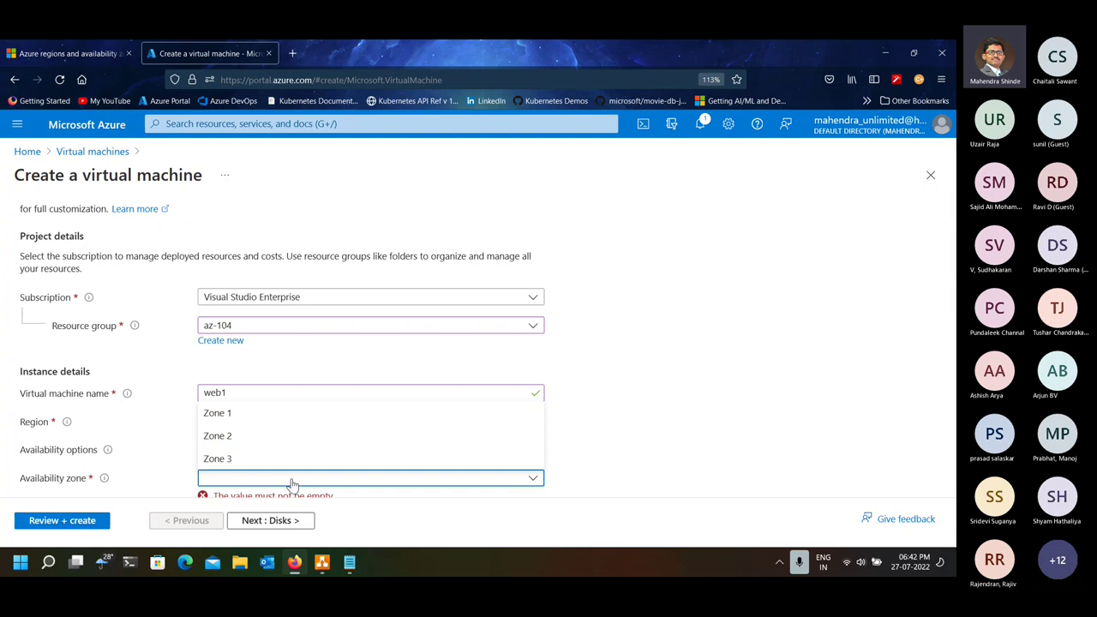
left_click(307, 413)
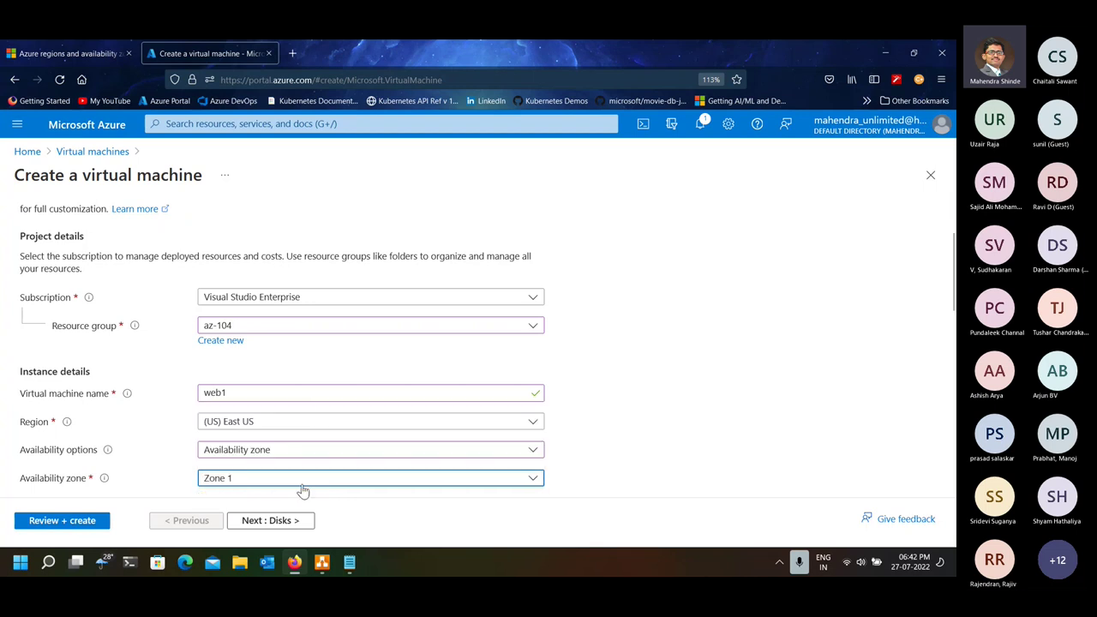
- Change the virtual machine's region to (Asia Pacific) Central India and check its availability zone choices
left_click(272, 423)
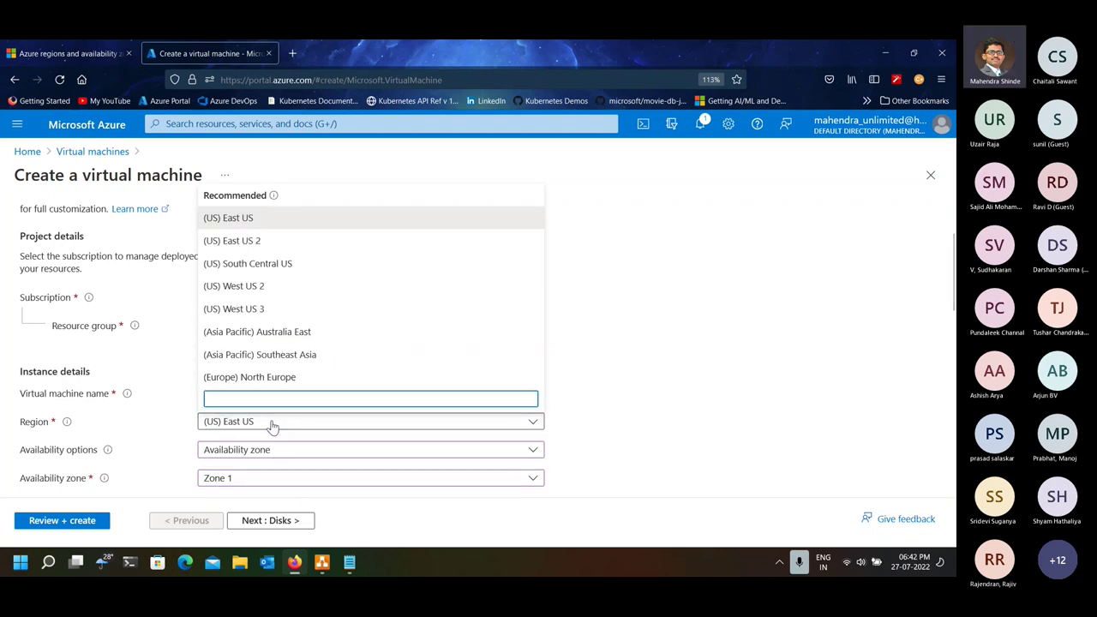
scroll(343, 336, "down", 2)
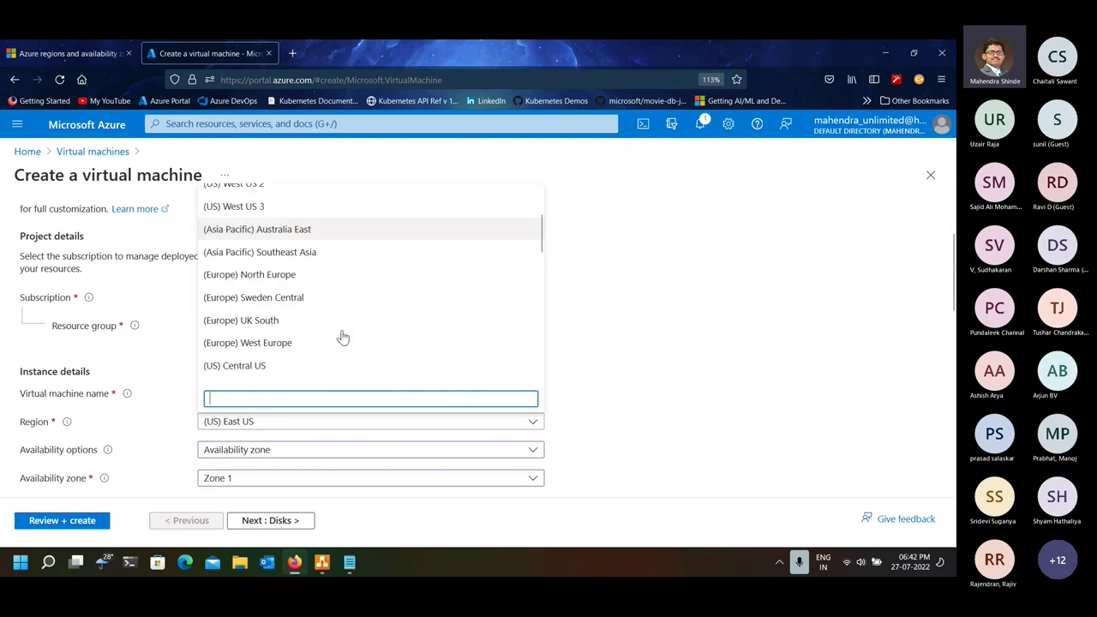
scroll(343, 336, "down", 1)
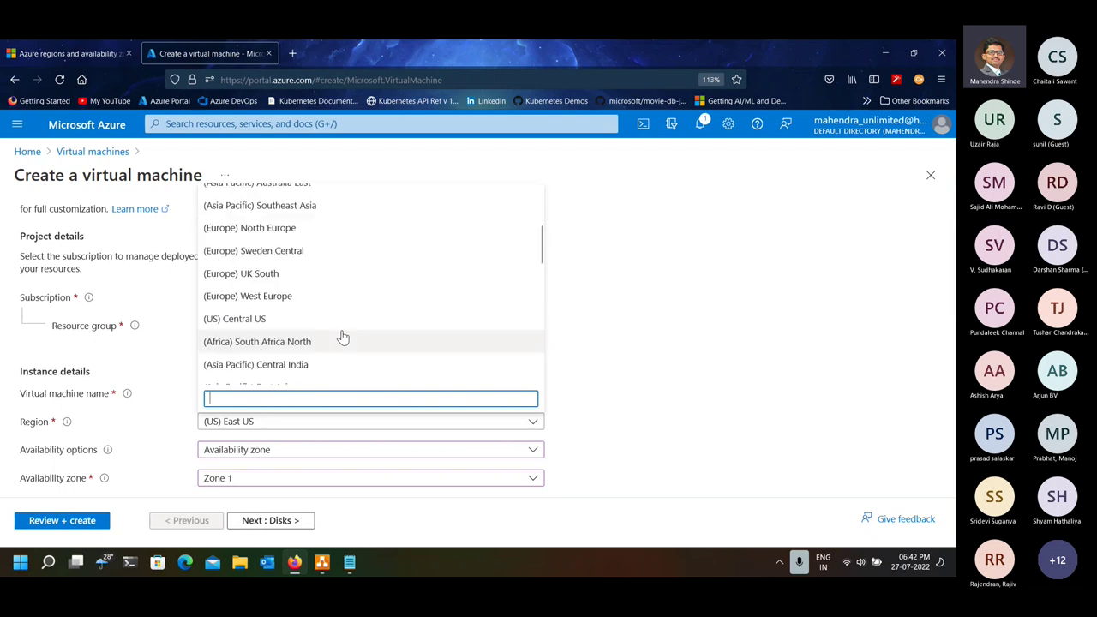
left_click(332, 369)
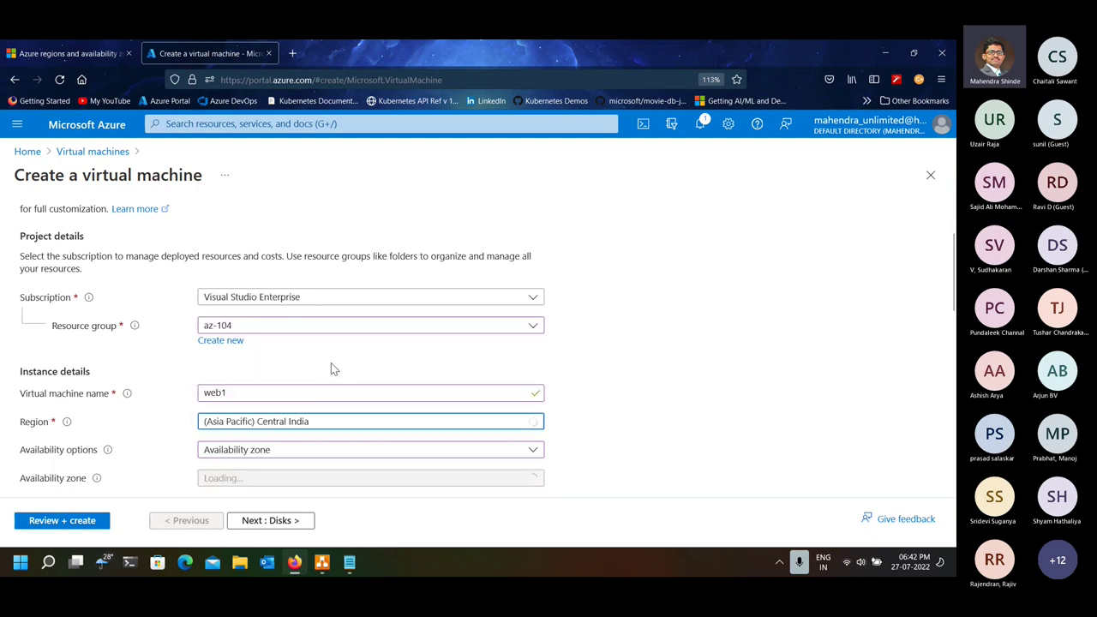
left_click(277, 477)
left_click(277, 478)
- Try the (Asia Pacific) West India and South India regions to check their availability zone support
left_click(330, 421)
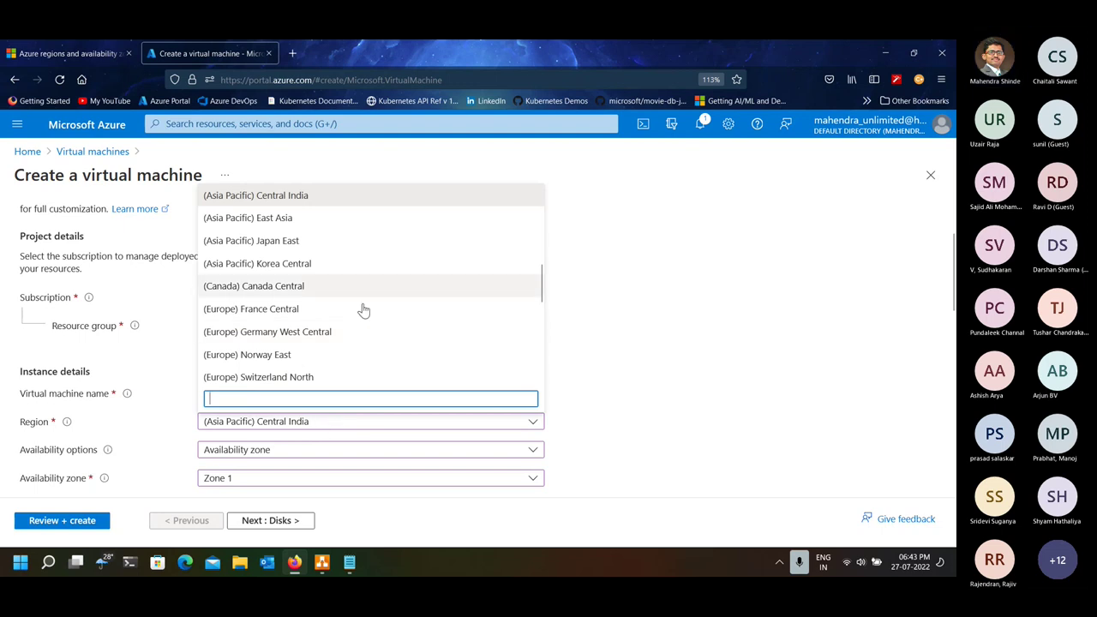
type("west")
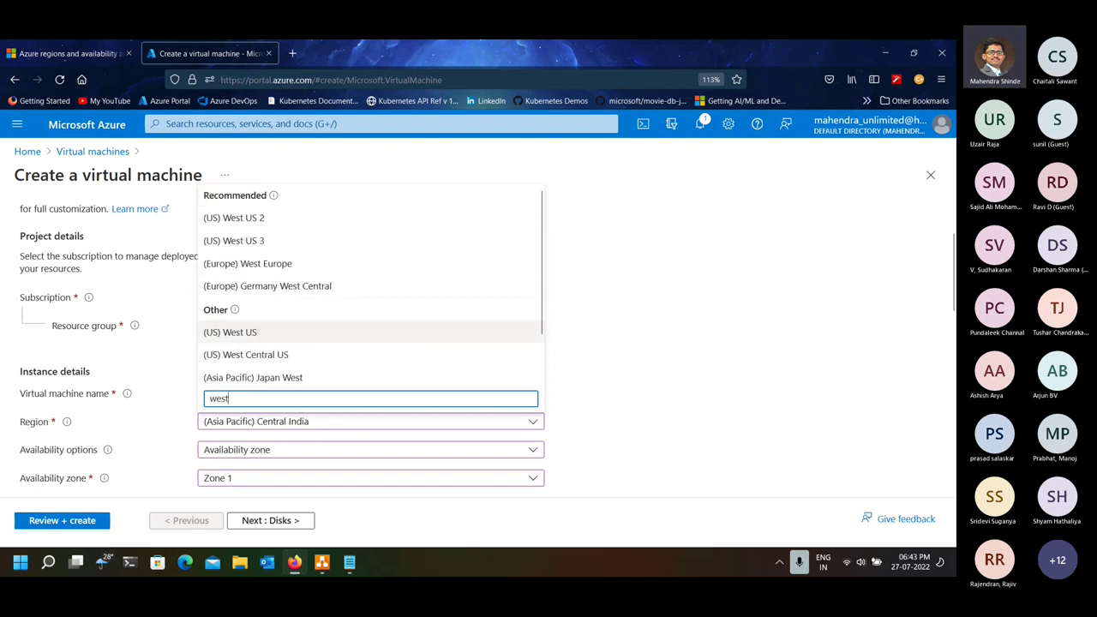
type(" indi")
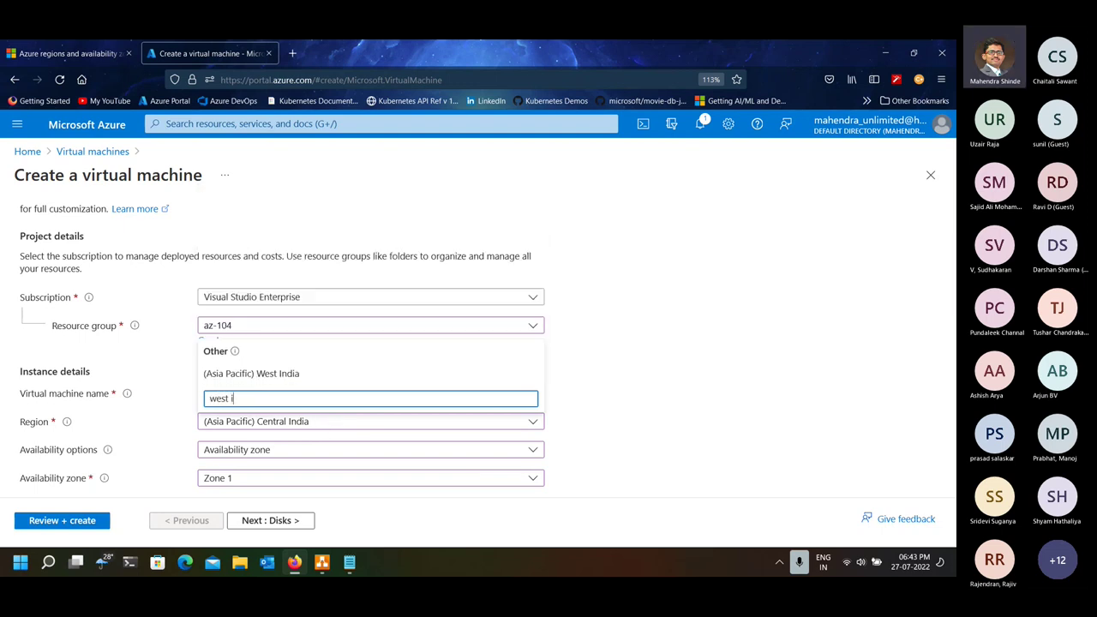
left_click(321, 377)
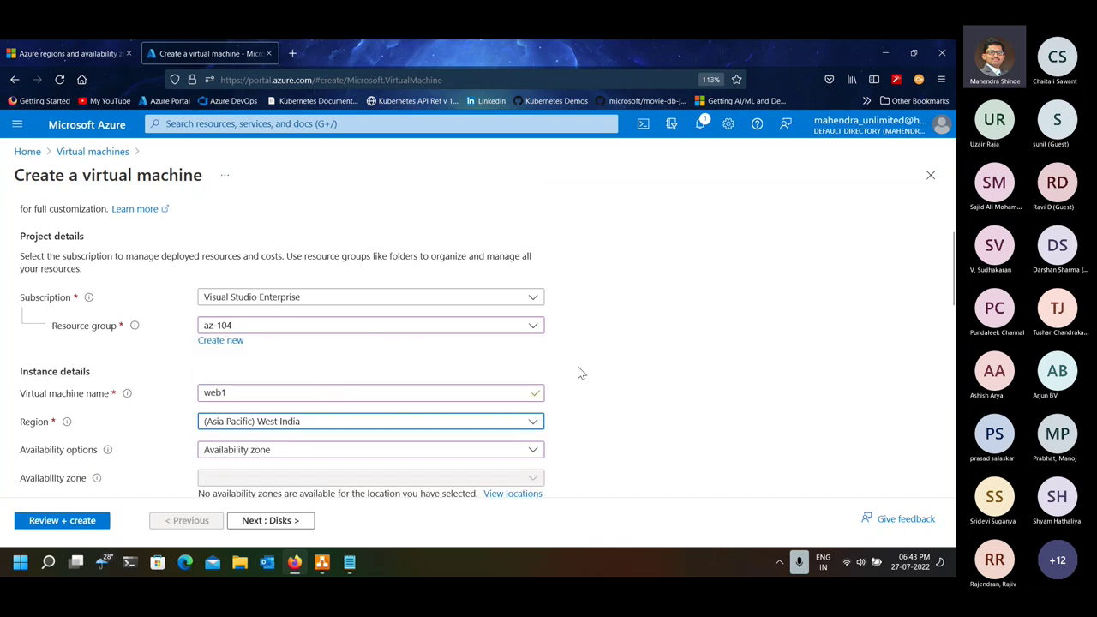
scroll(580, 372, "down", 1)
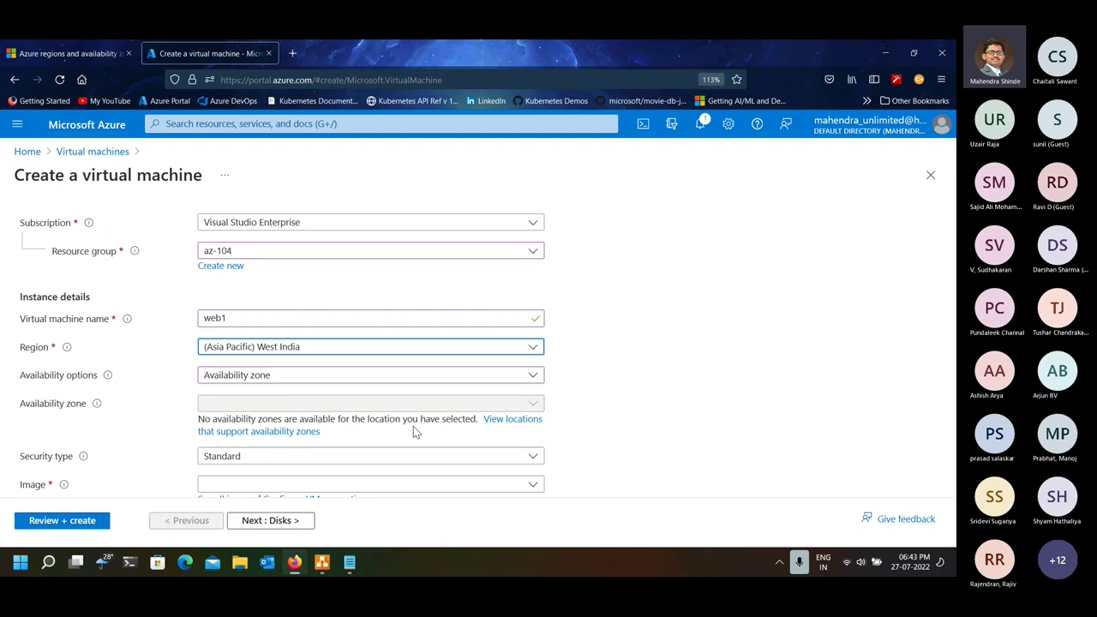
left_click(418, 351)
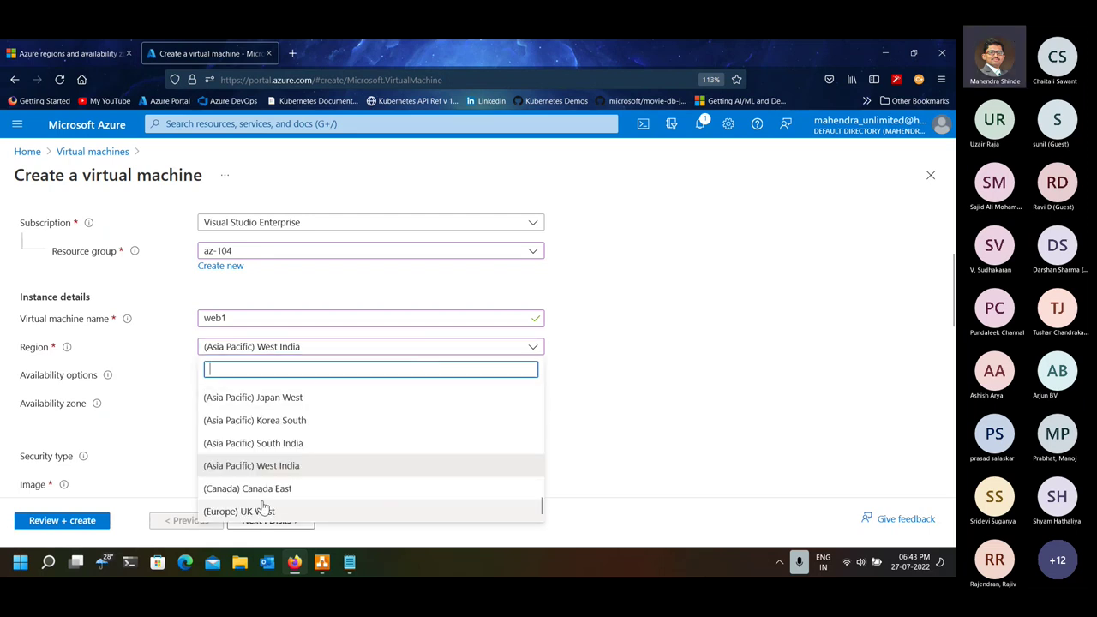
left_click(302, 442)
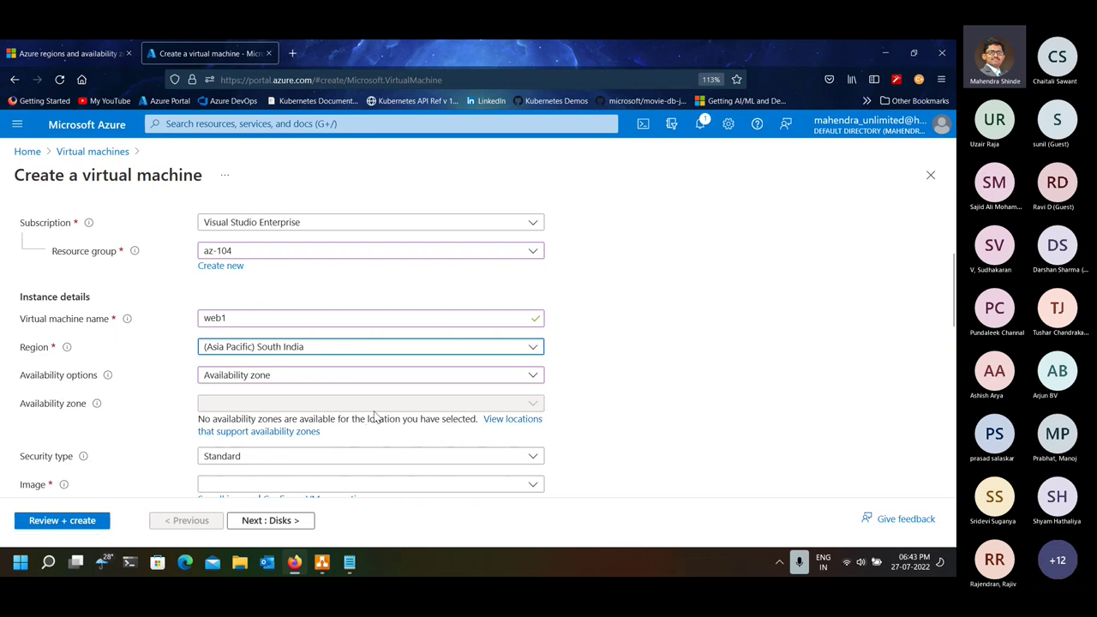
- Set the virtual machine's region to (Asia Pacific) Central India and its availability zone to Zone 1
left_click(394, 351)
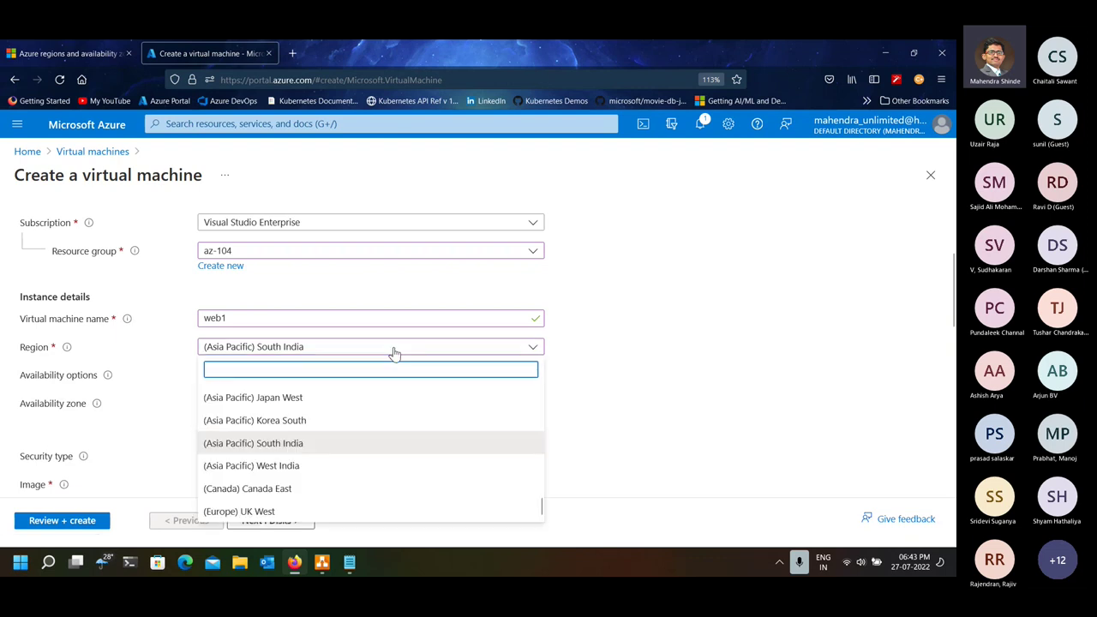
type("centra")
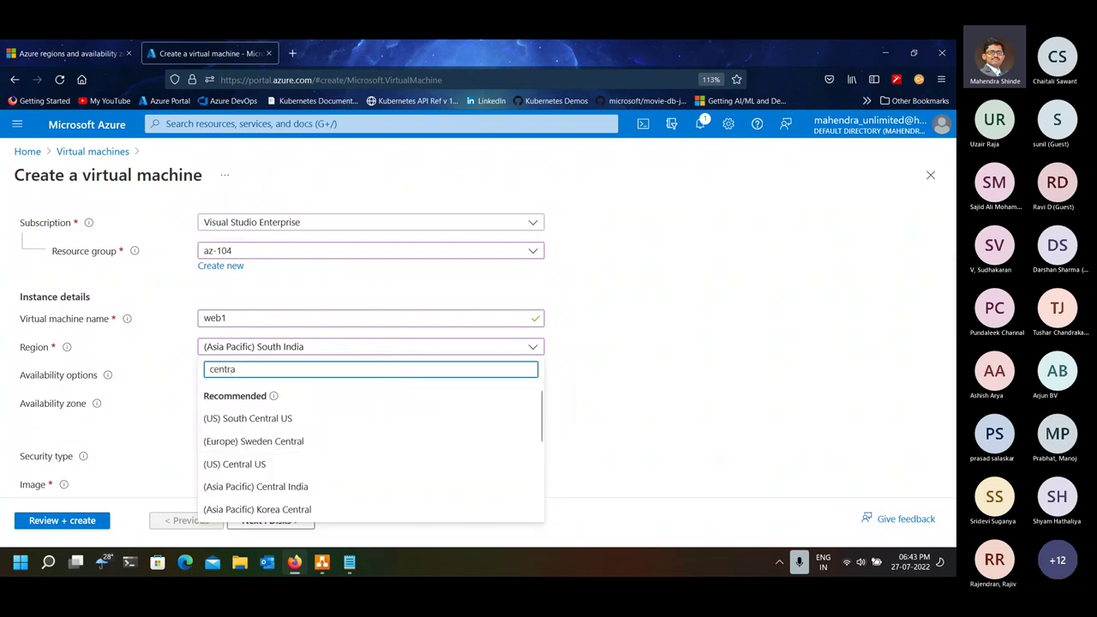
type("l in")
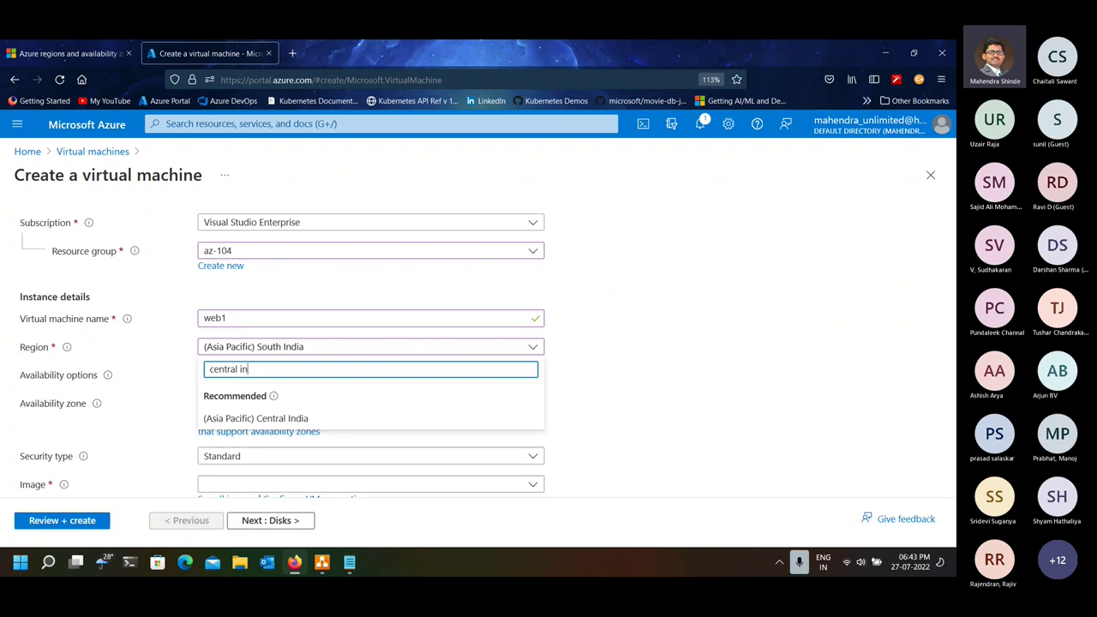
left_click(343, 420)
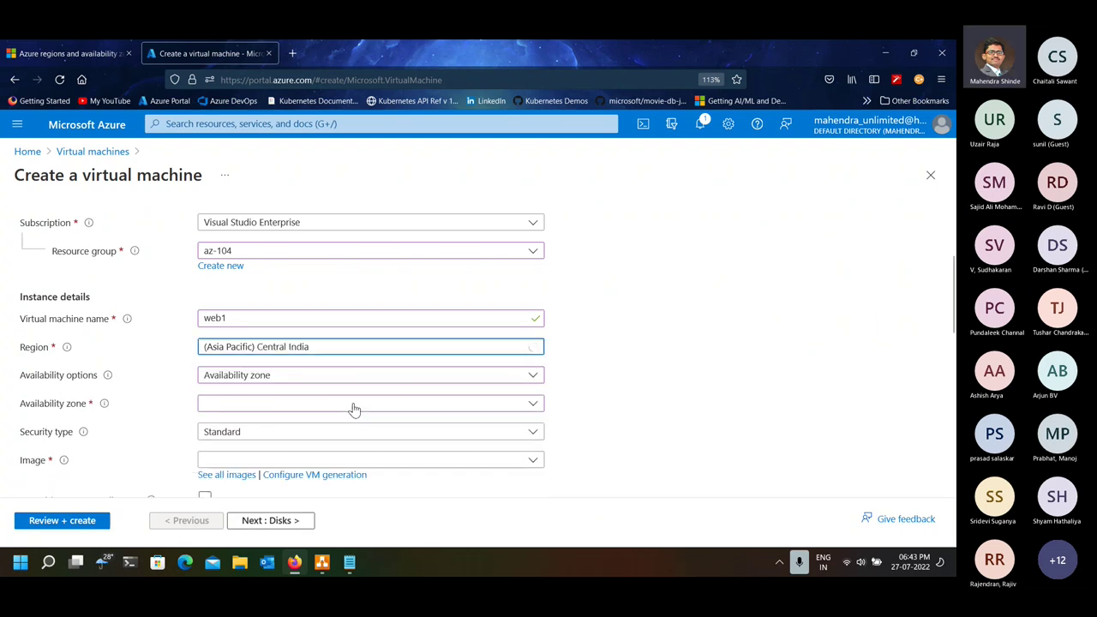
left_click(353, 410)
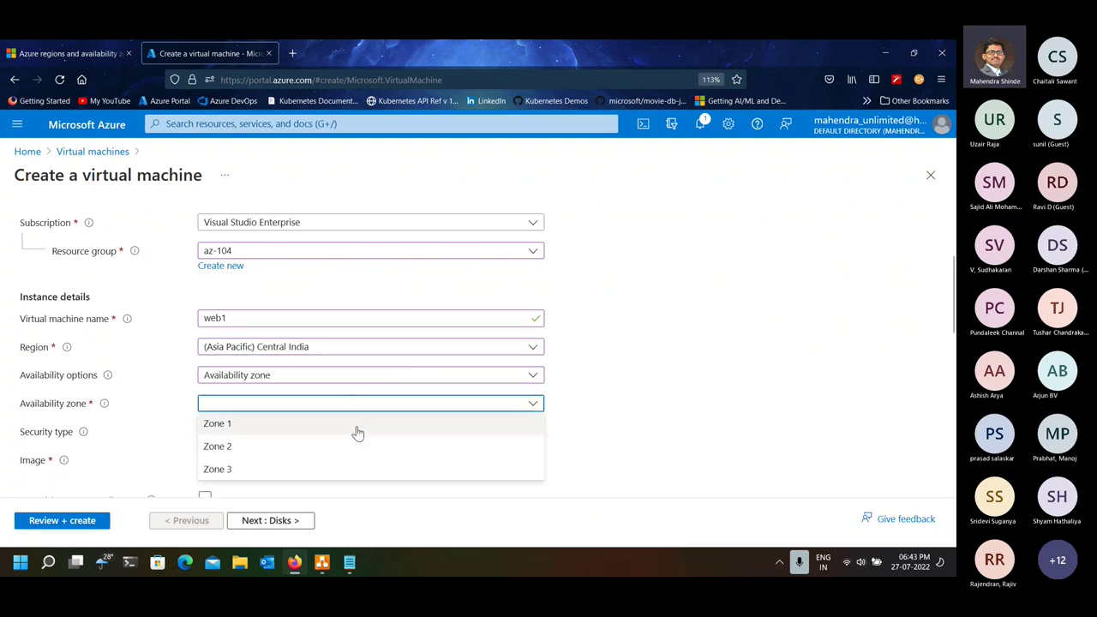
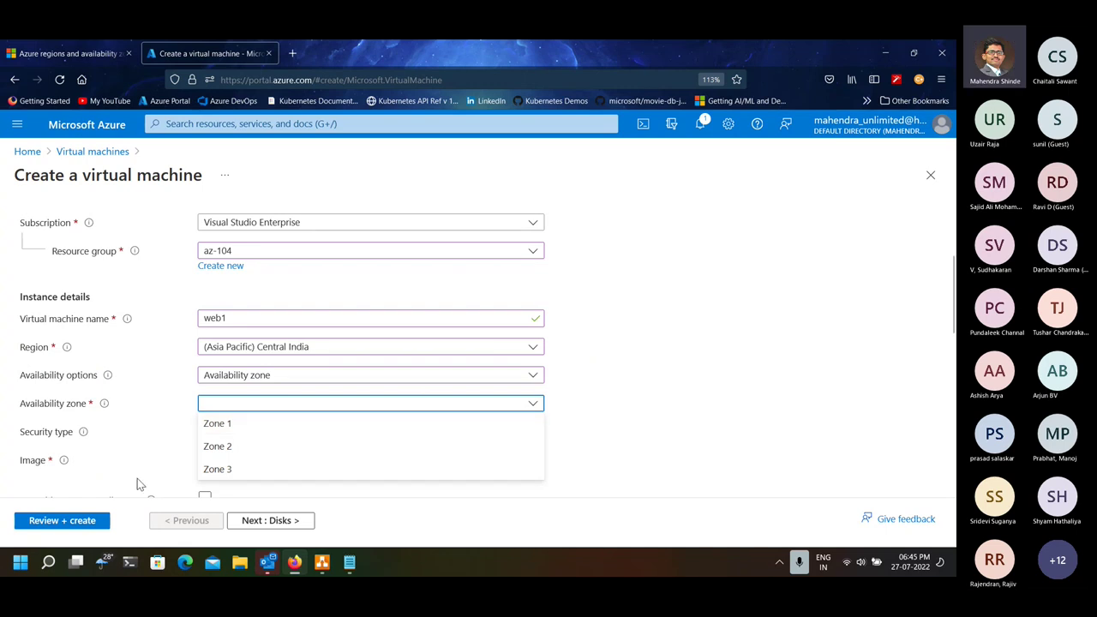
left_click(282, 426)
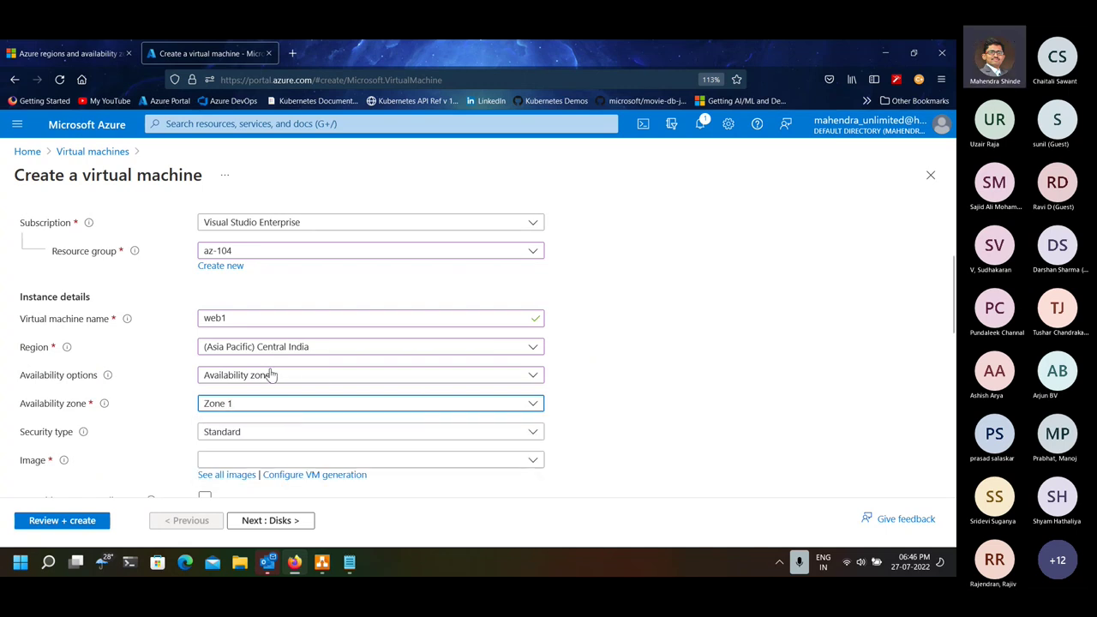
- Try to set the virtual machine's image to Windows Server 2022 Datacenter: Azure Edition - Gen2
left_click(263, 460)
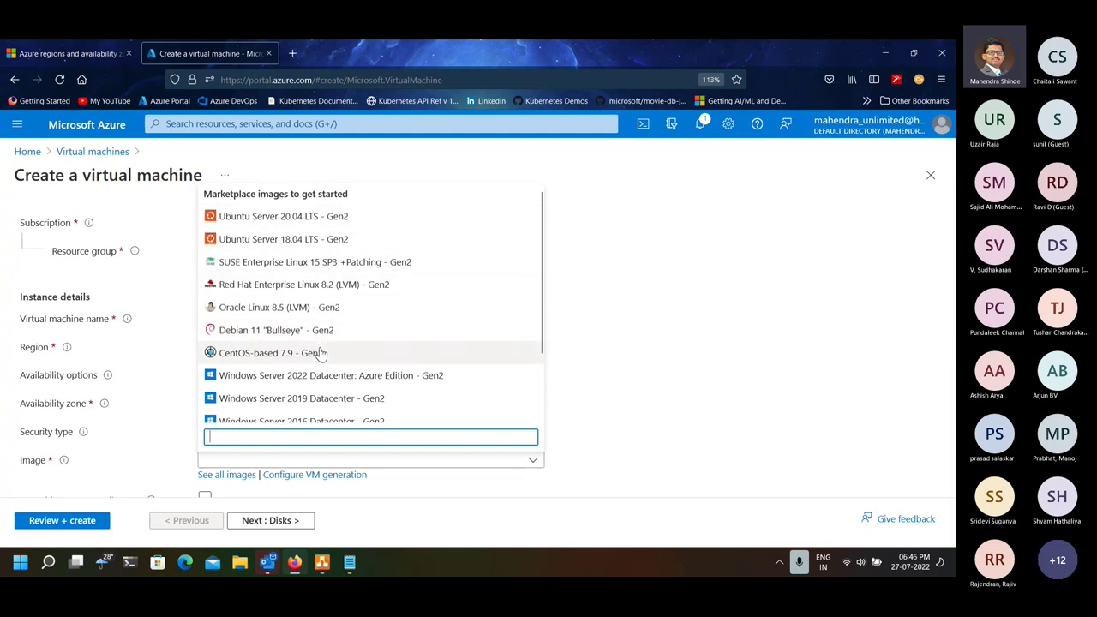
scroll(319, 353, "down", 2)
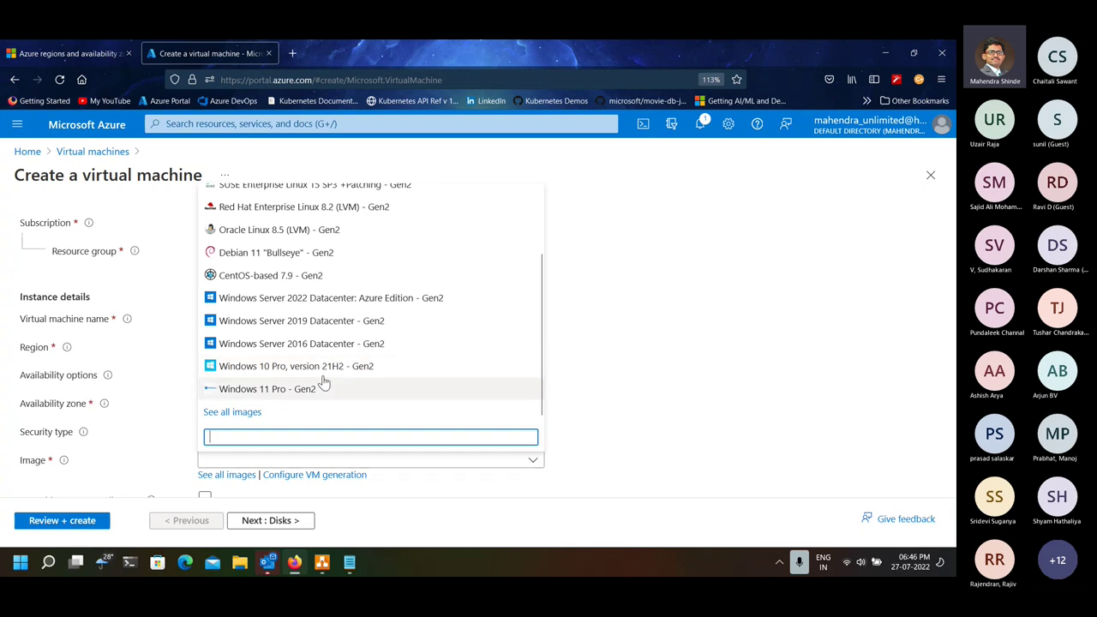
left_click(336, 302)
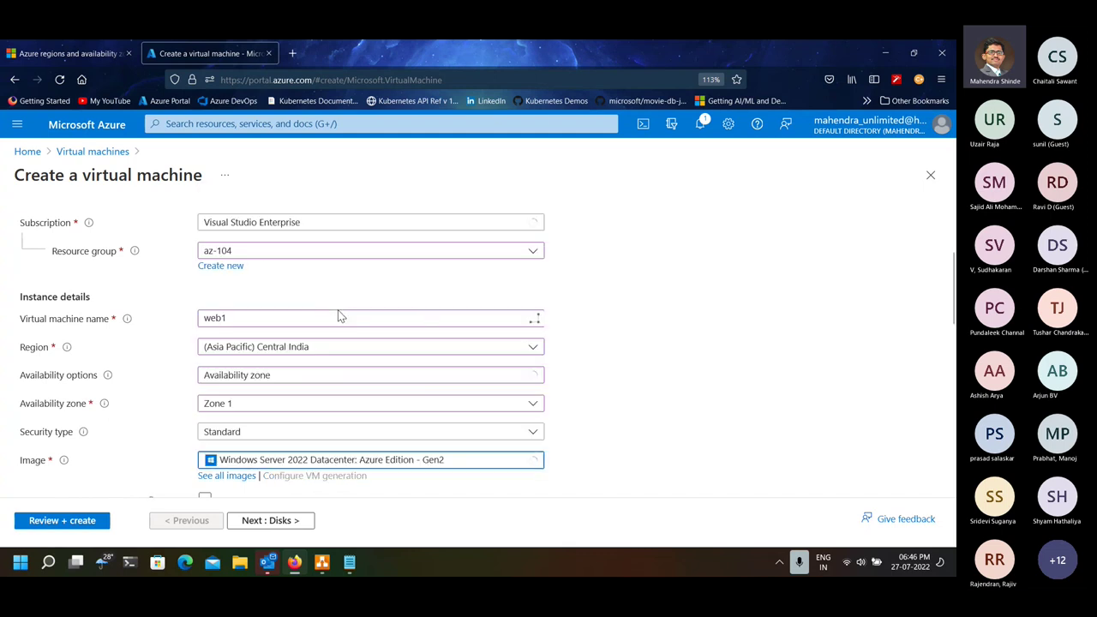
scroll(646, 380, "down", 3)
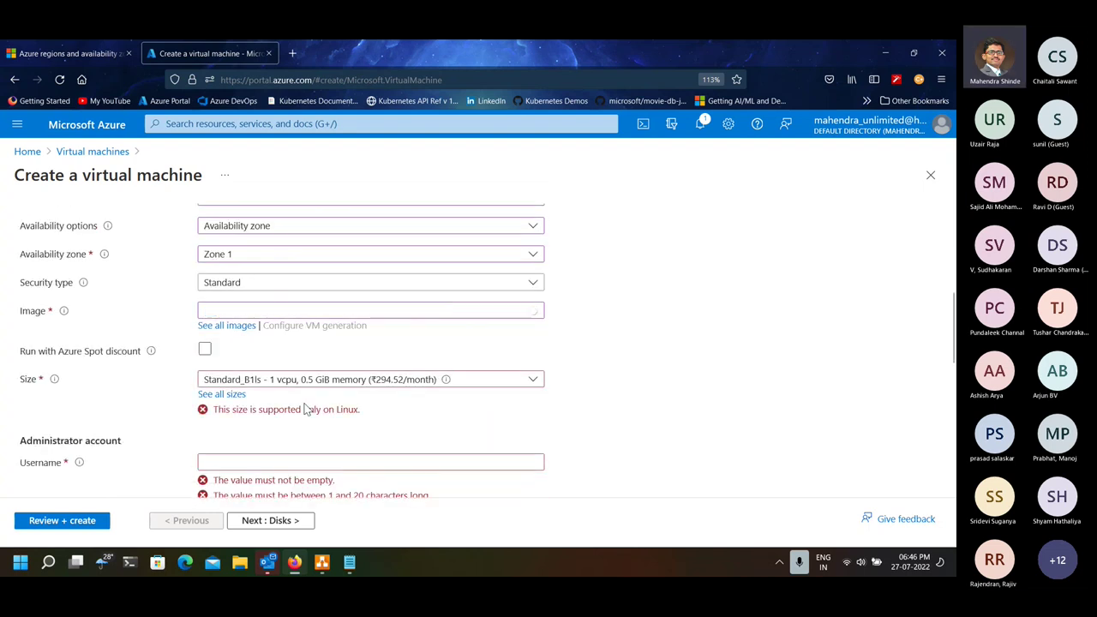
left_click(360, 316)
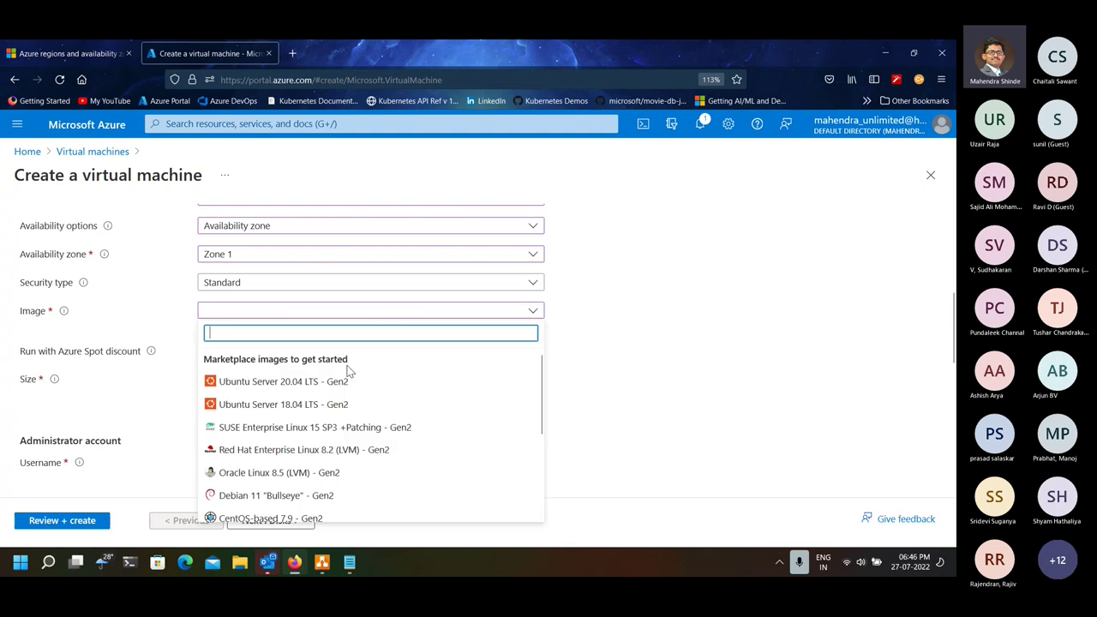
scroll(348, 452, "down", 2)
scroll(348, 453, "down", 2)
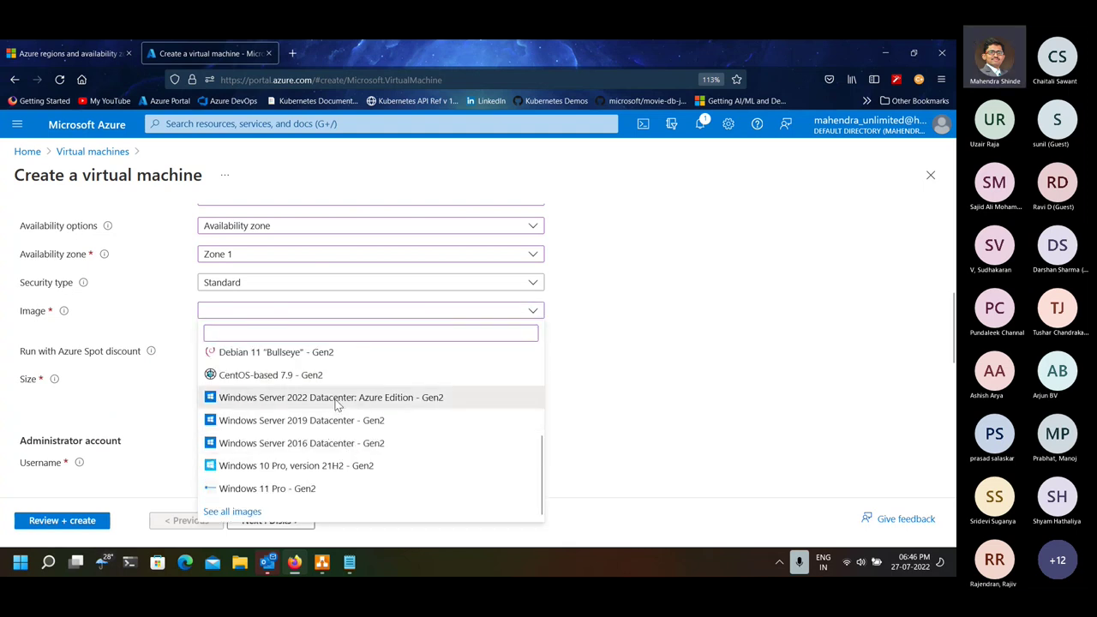
left_click(586, 333)
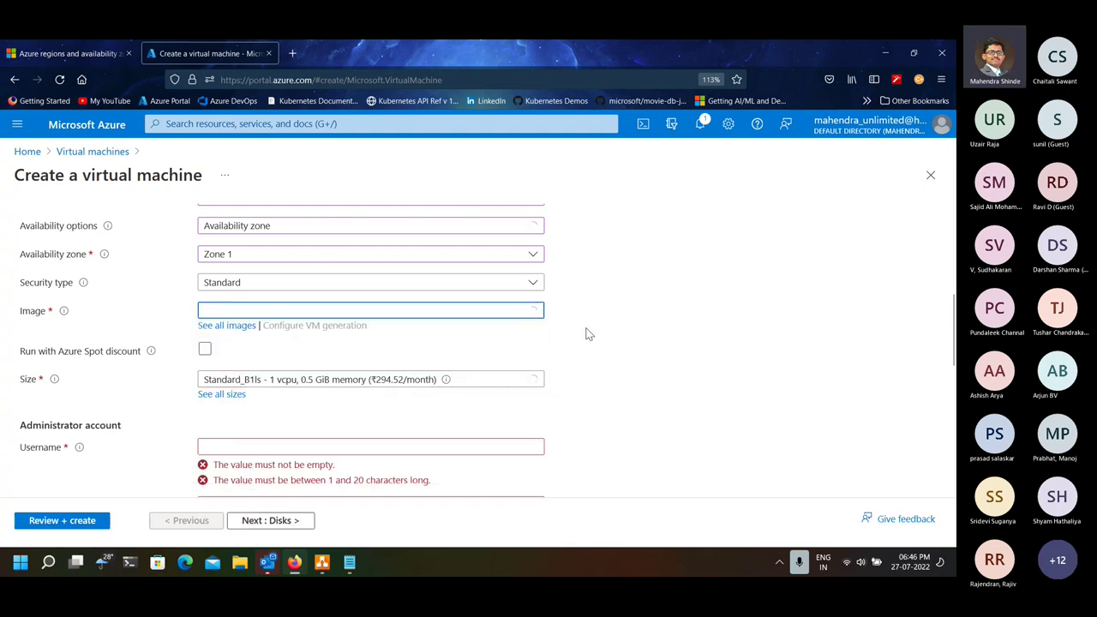
- Set the virtual machine's size to Standard_E2s_v3 with 2 vcpus and 16 GiB memory, after trying Standard_DS1_v2
left_click(307, 383)
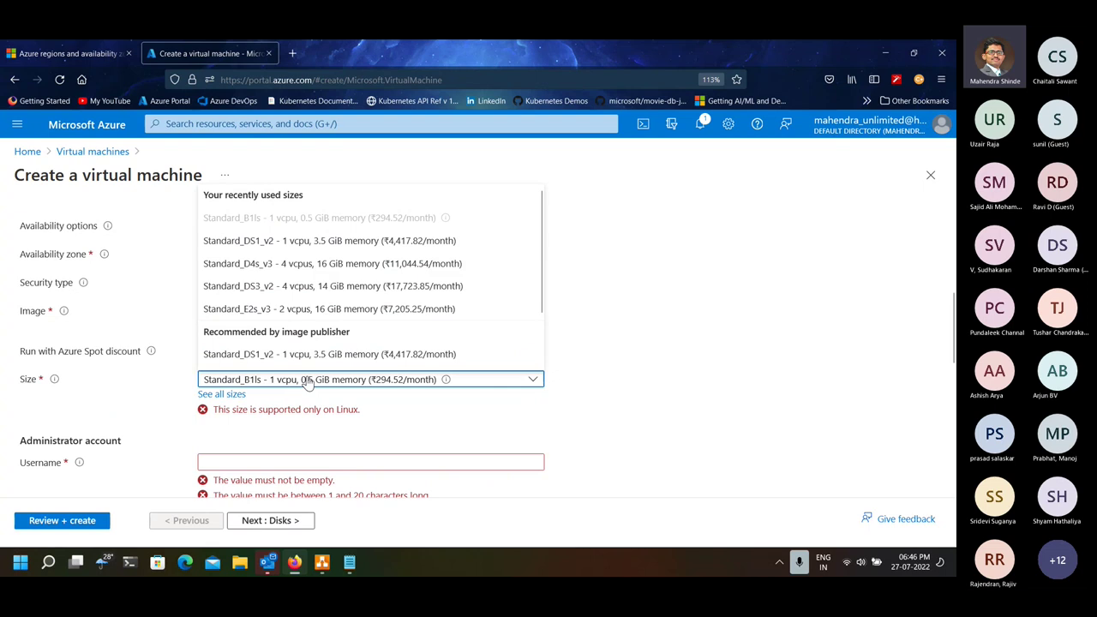
left_click(338, 241)
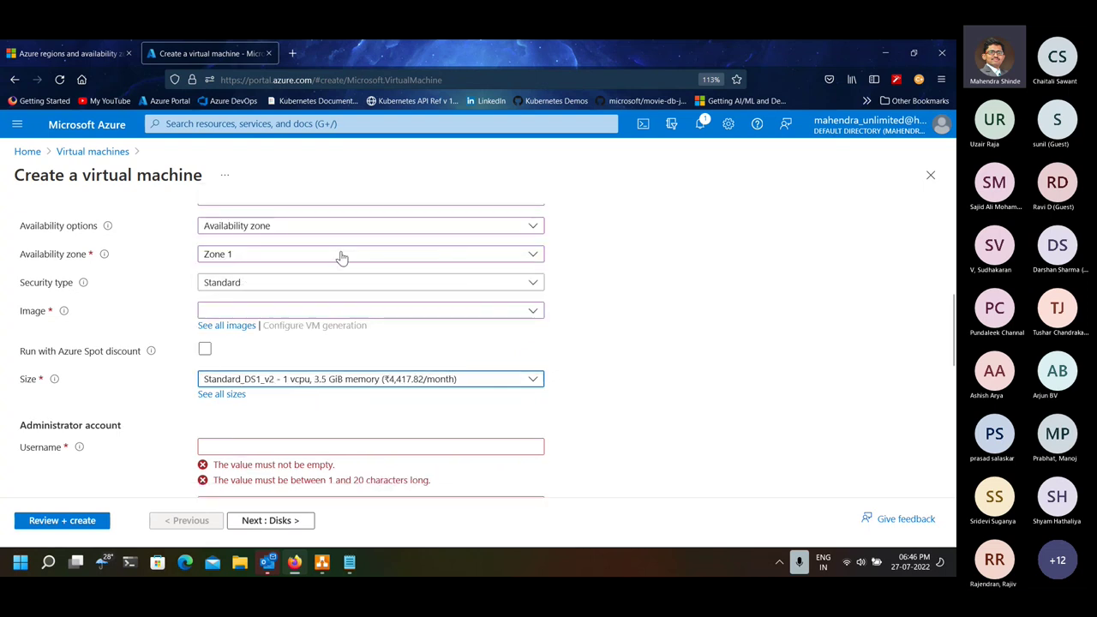
left_click(315, 383)
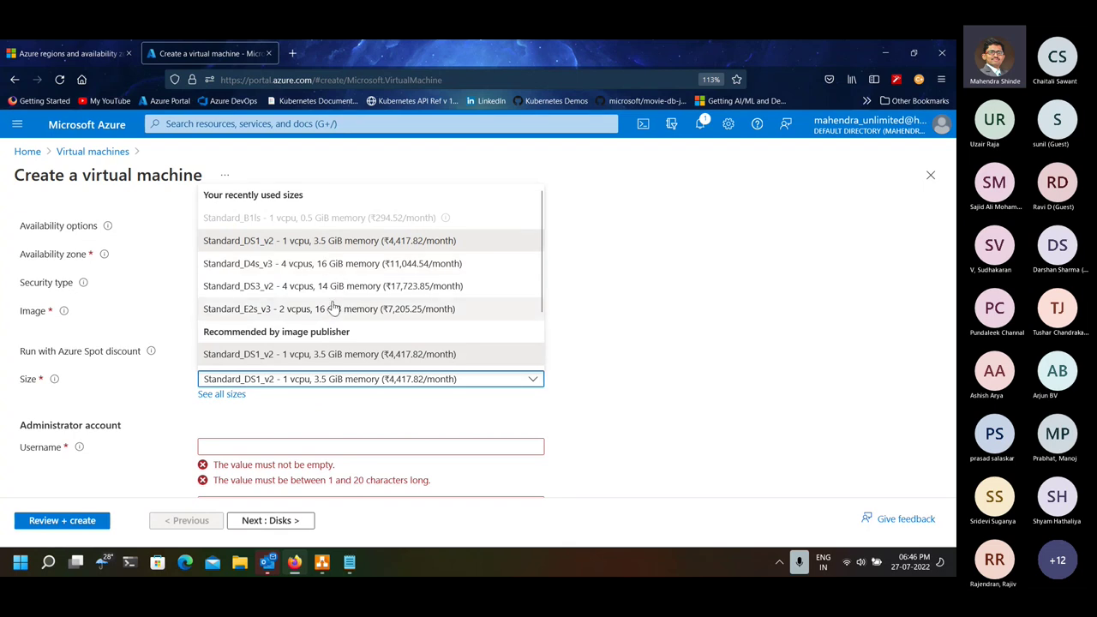
left_click(333, 309)
- Set the virtual machine's image to Windows Server 2019 Datacenter - Gen2
left_click(327, 311)
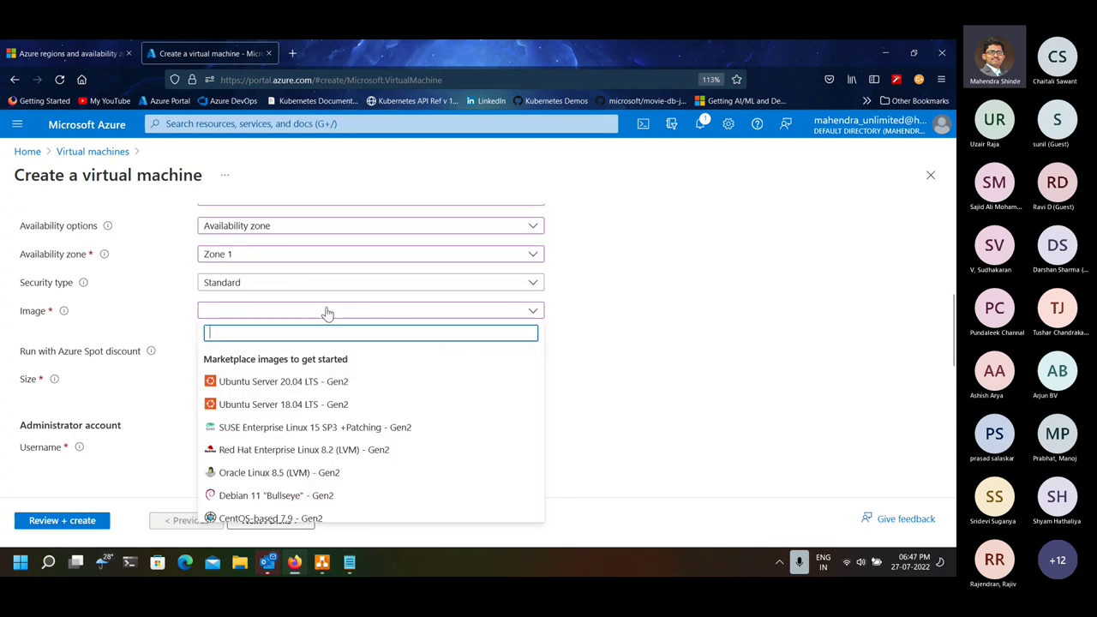
scroll(318, 445, "down", 4)
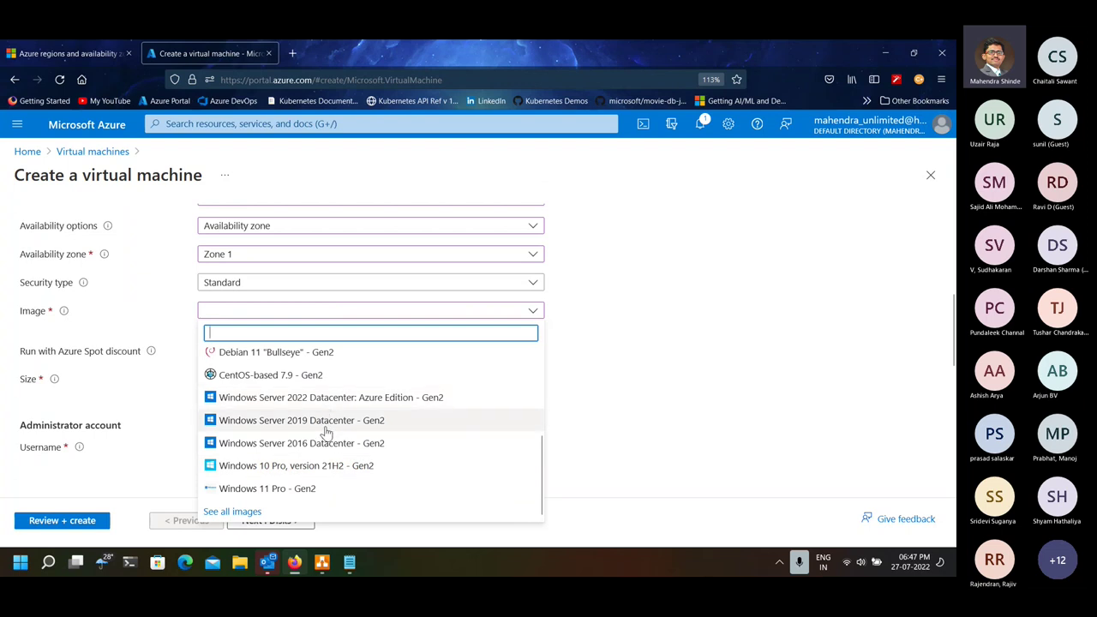
left_click(326, 422)
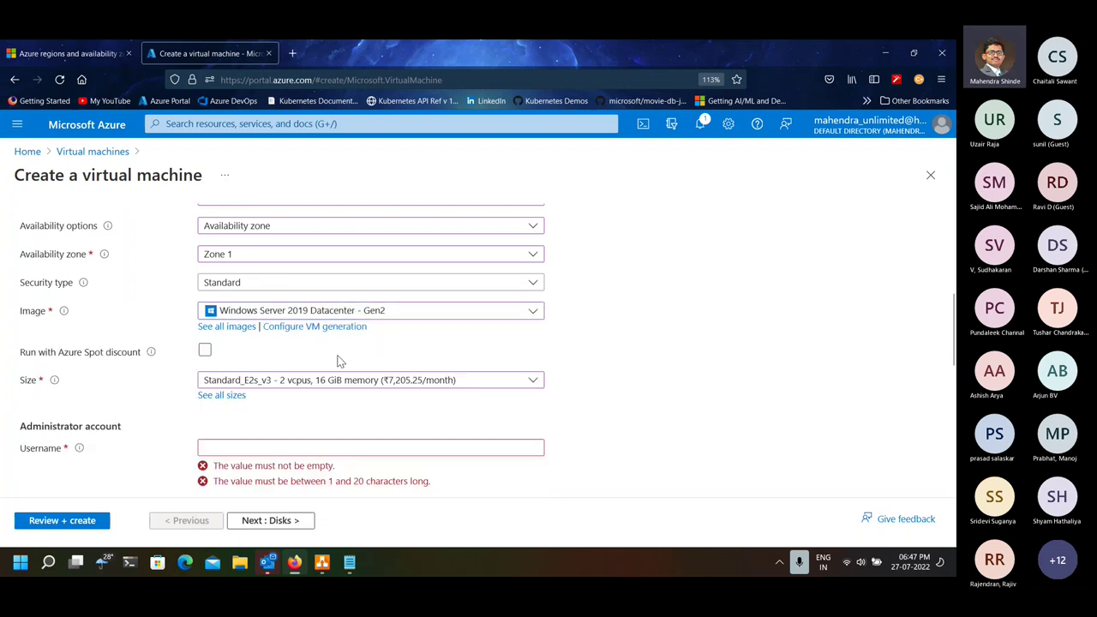
- Fill in the administrator account's username and password from the first saved login
left_click(350, 448)
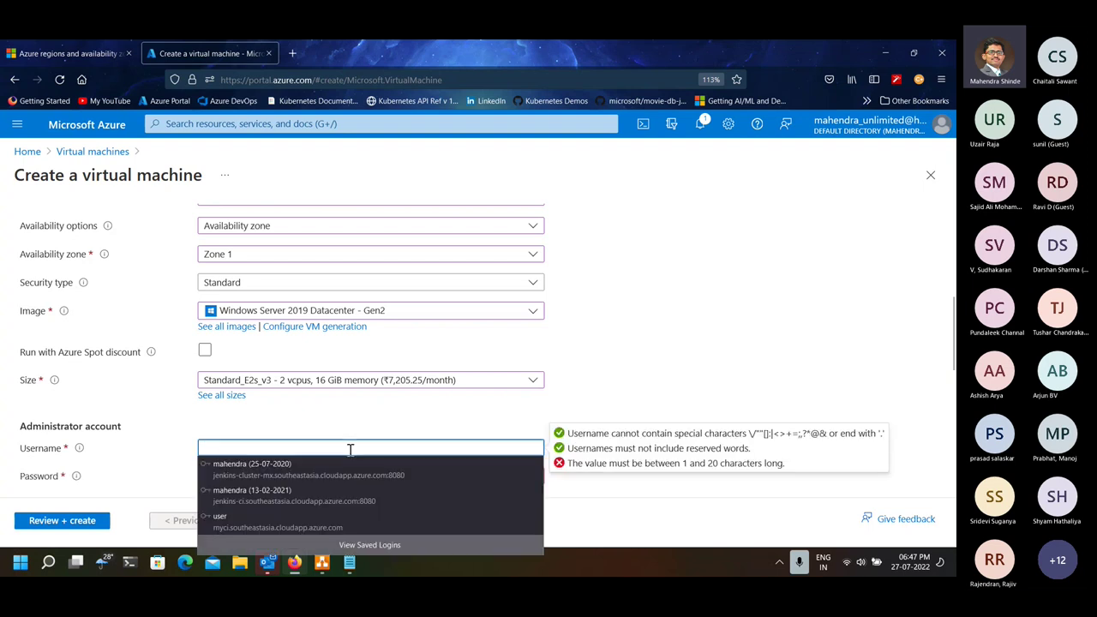
left_click(351, 448)
left_click(306, 448)
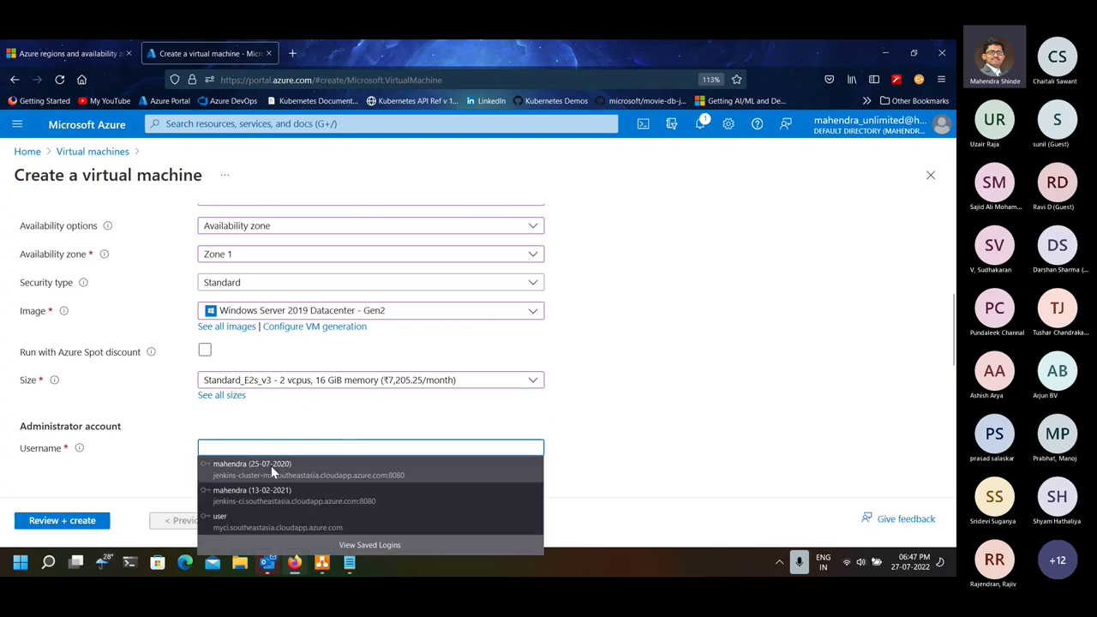
left_click(270, 465)
scroll(325, 443, "down", 2)
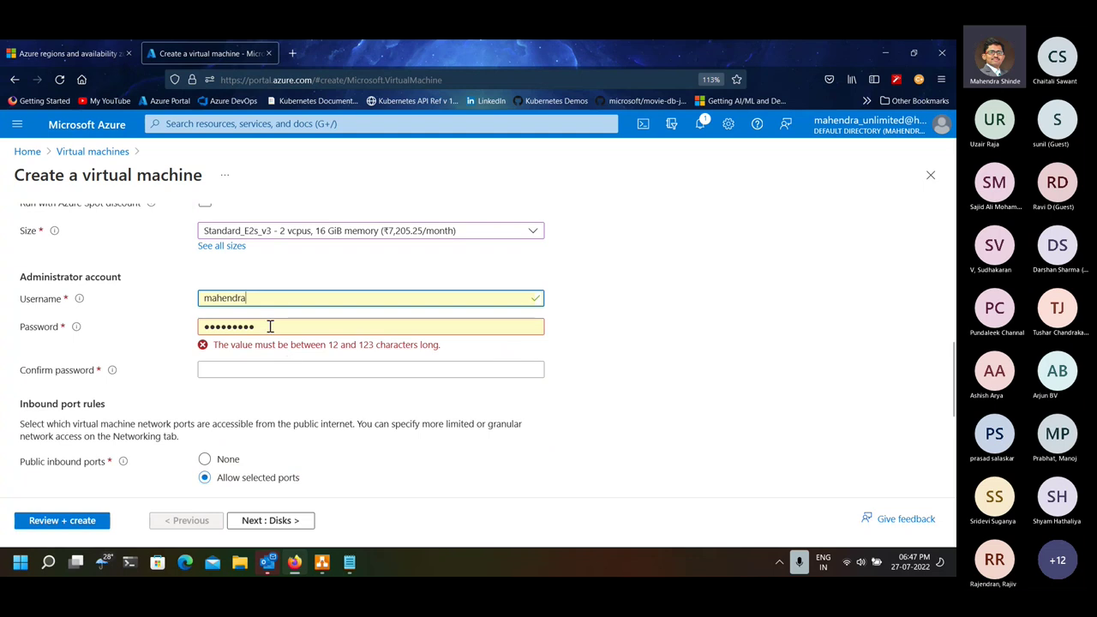
- Replace the administrator password with one of at least 12 characters and enter the same password in the confirmation field
left_click(262, 371)
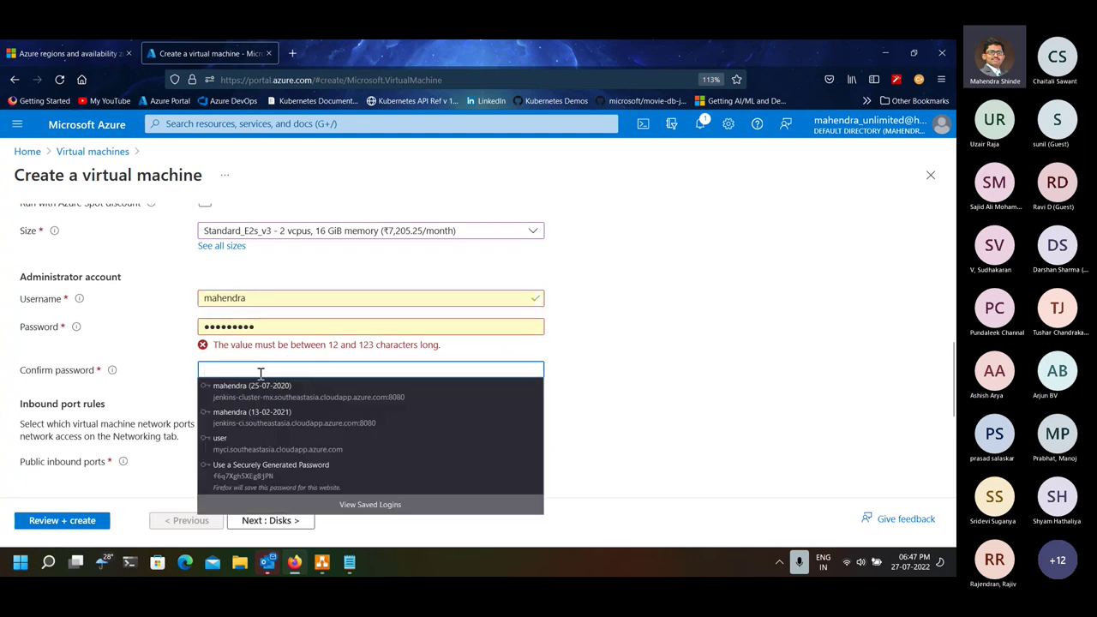
type("•••••••••")
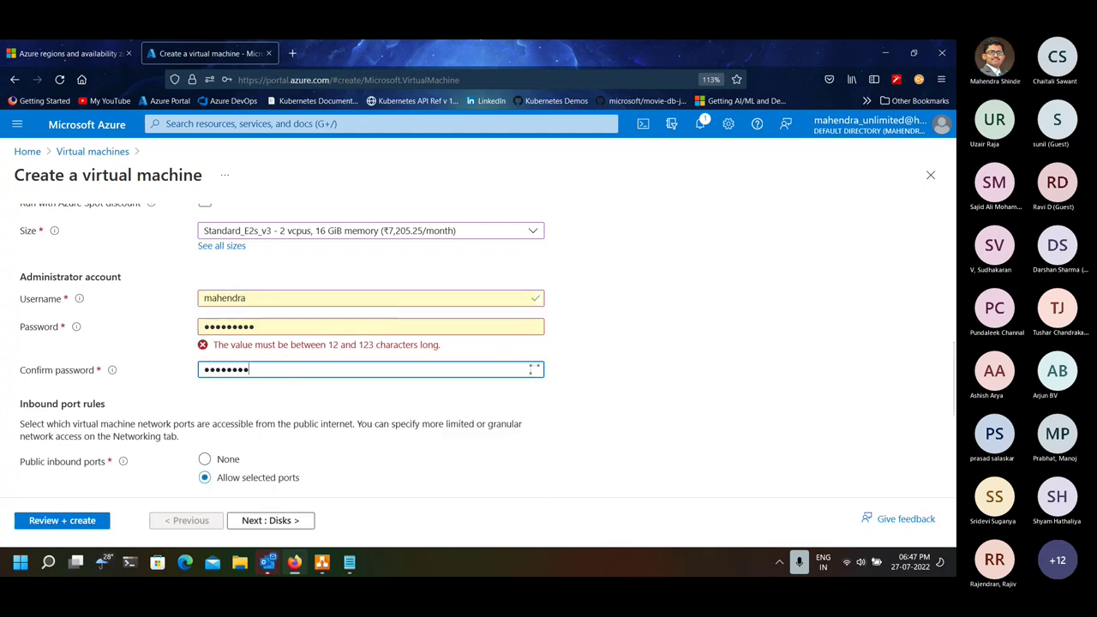
type("••••")
key("shift+Tab")
type("•••••••••••••")
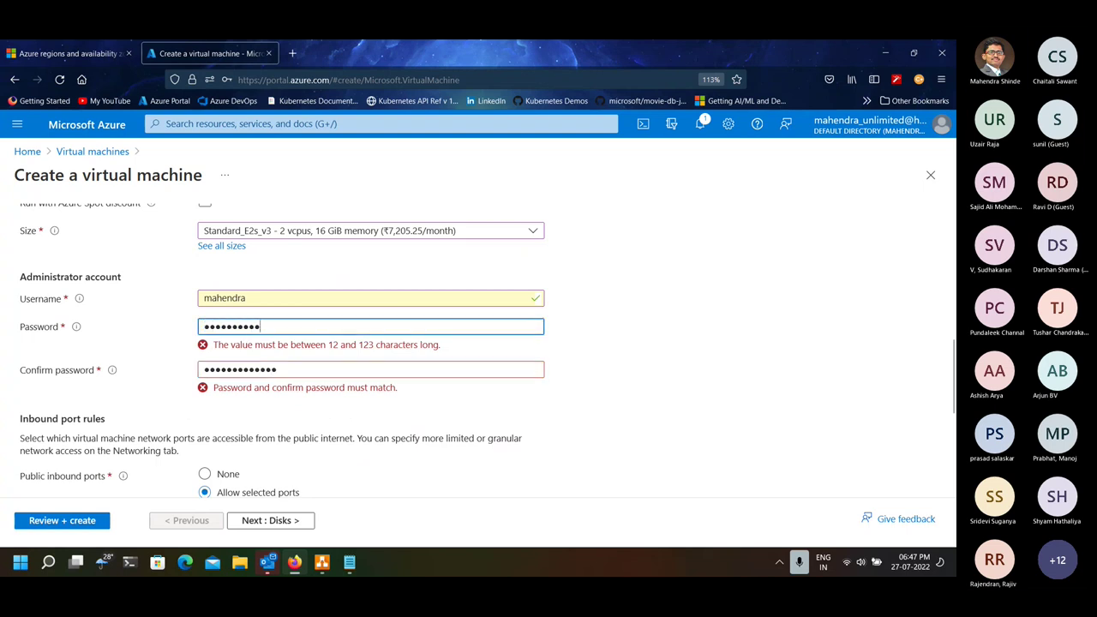
key("Tab")
key("Tab")
key("Tab")
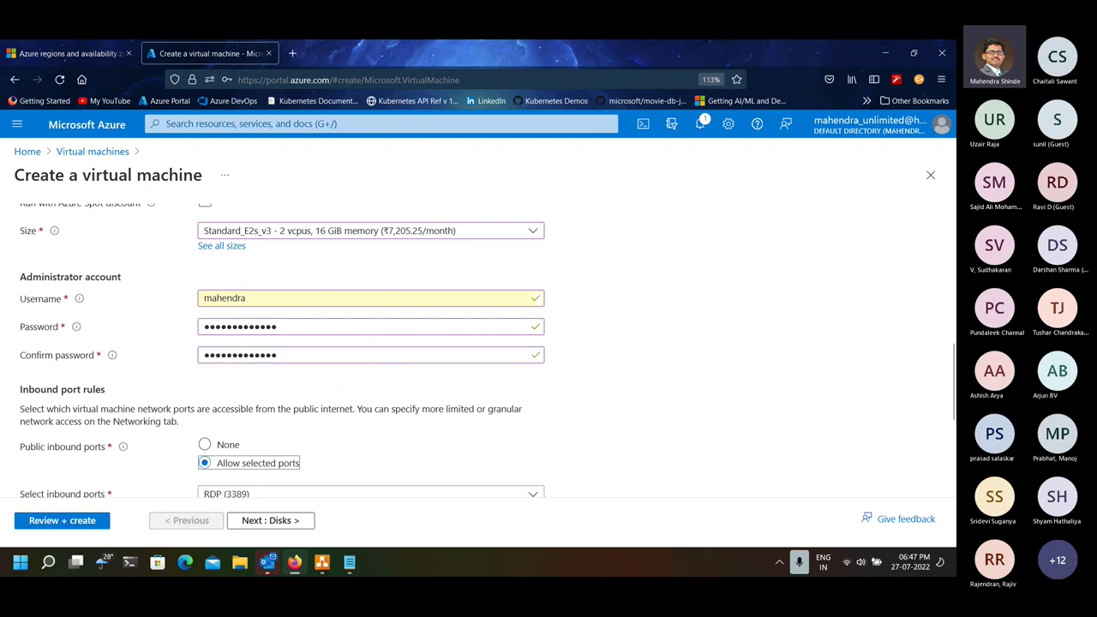
- Proceed to the disk settings, set the OS disk type to Standard HDD (locally-redundant storage), and look over the encryption and data disk options
scroll(300, 437, "down", 3)
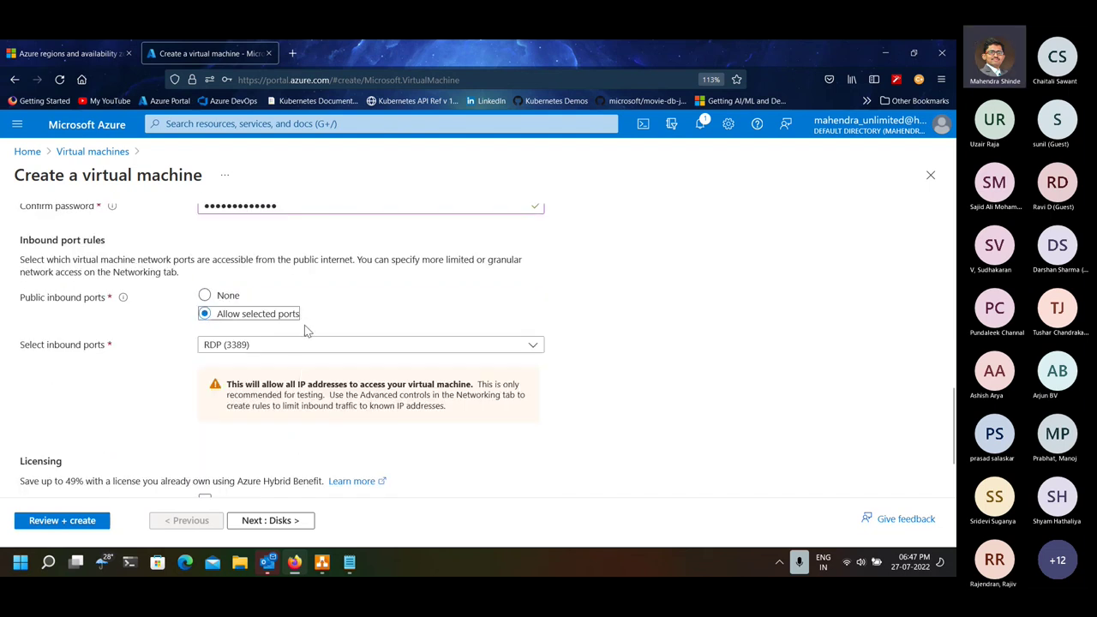
left_click(265, 521)
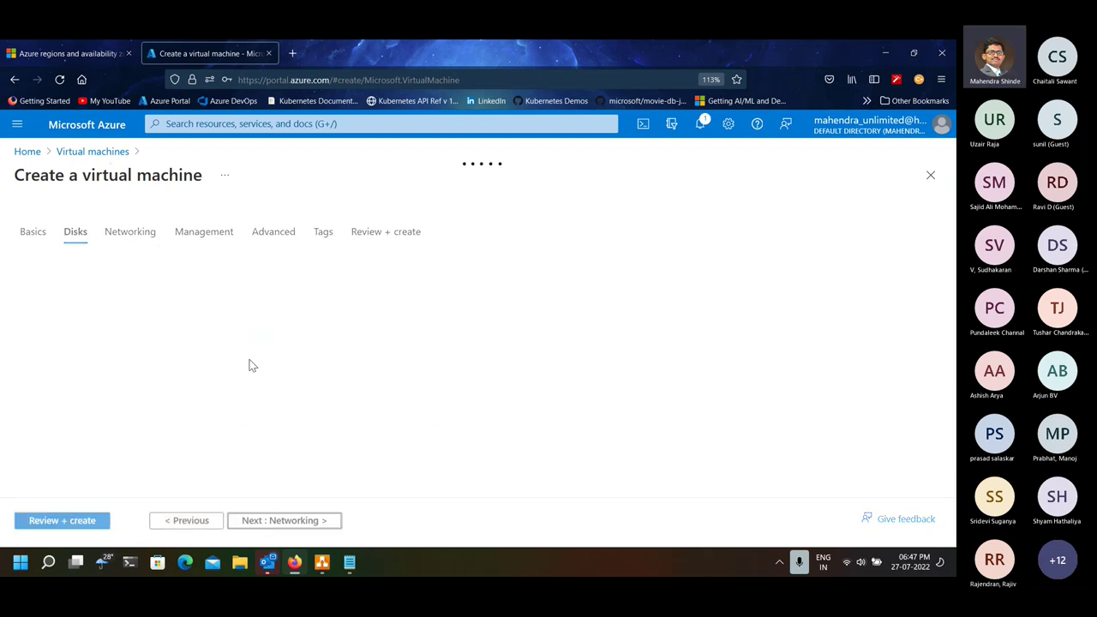
left_click(256, 315)
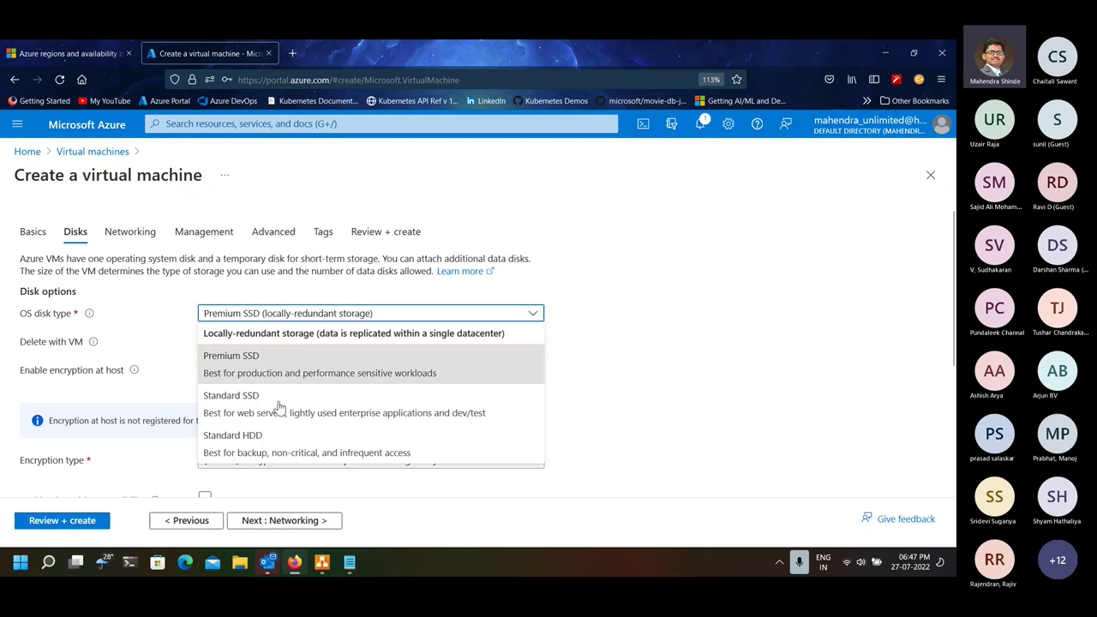
left_click(326, 444)
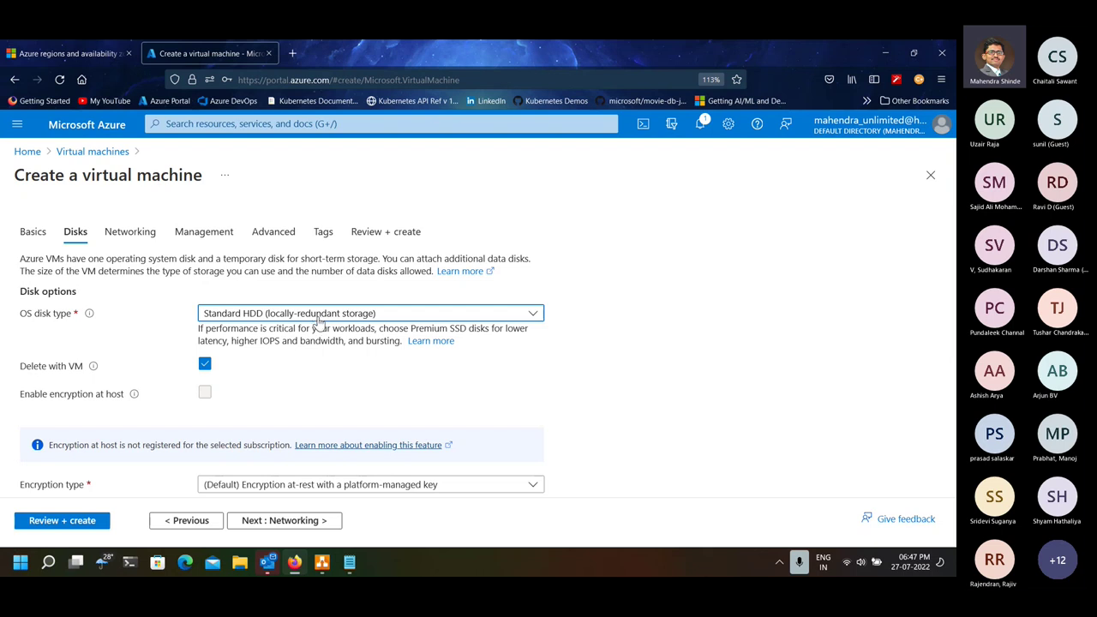
scroll(345, 372, "down", 3)
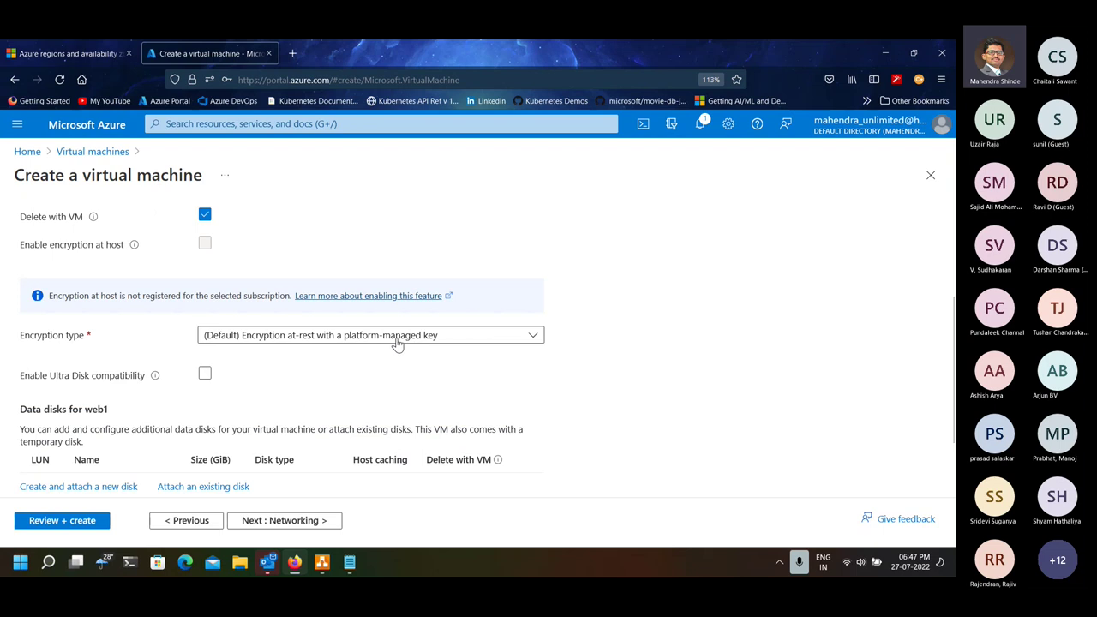
scroll(178, 272, "up", 4)
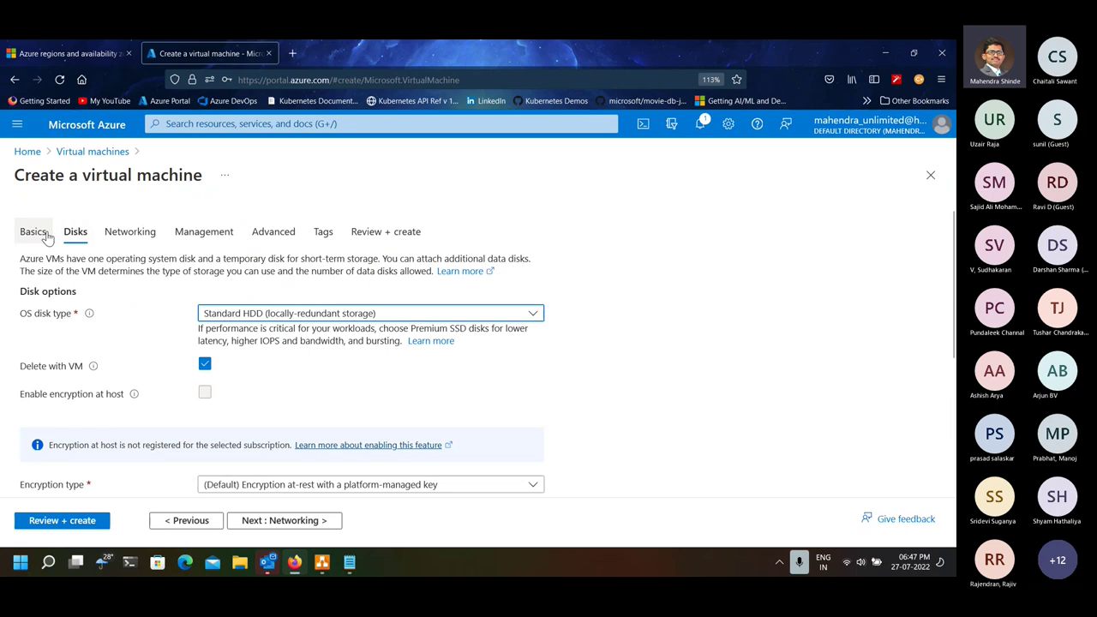
- Return to the basic settings and review the virtual machine's size, administrator account and inbound port rules
left_click(47, 235)
scroll(262, 390, "down", 8)
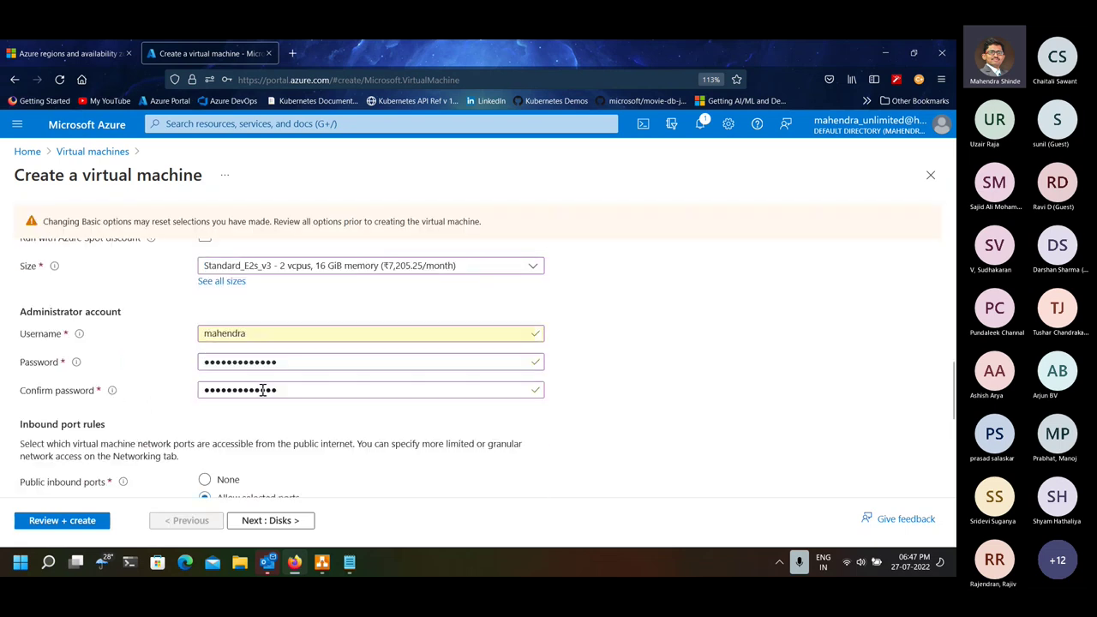
- Check the basics, disk and networking settings of the new virtual machine and proceed to its management options without changing anything
scroll(263, 389, "down", 4)
scroll(266, 403, "up", 3)
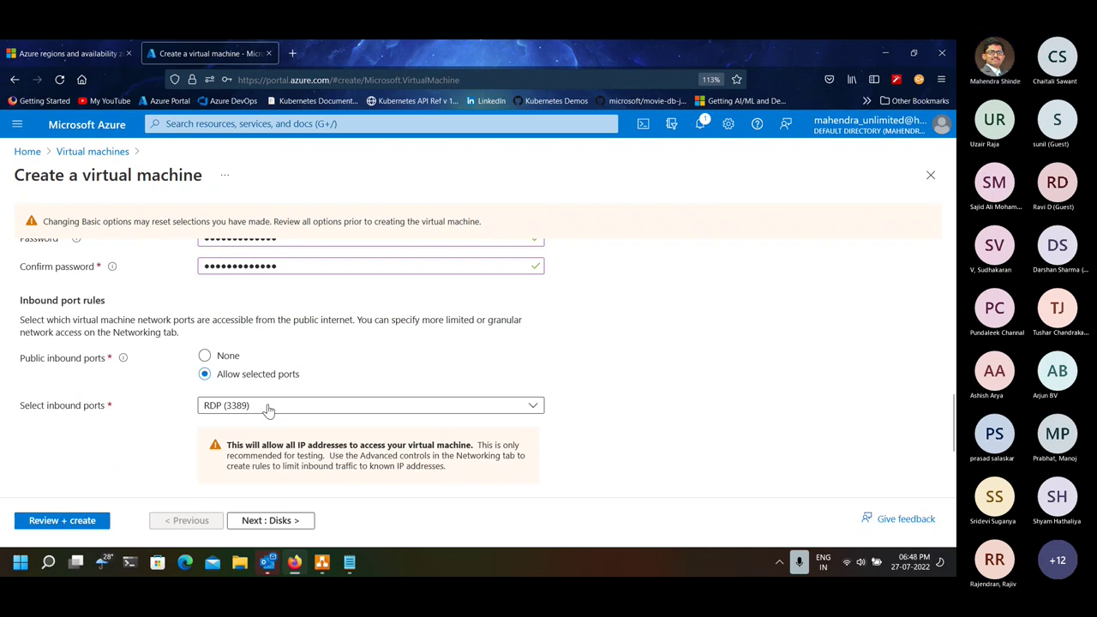
left_click(270, 520)
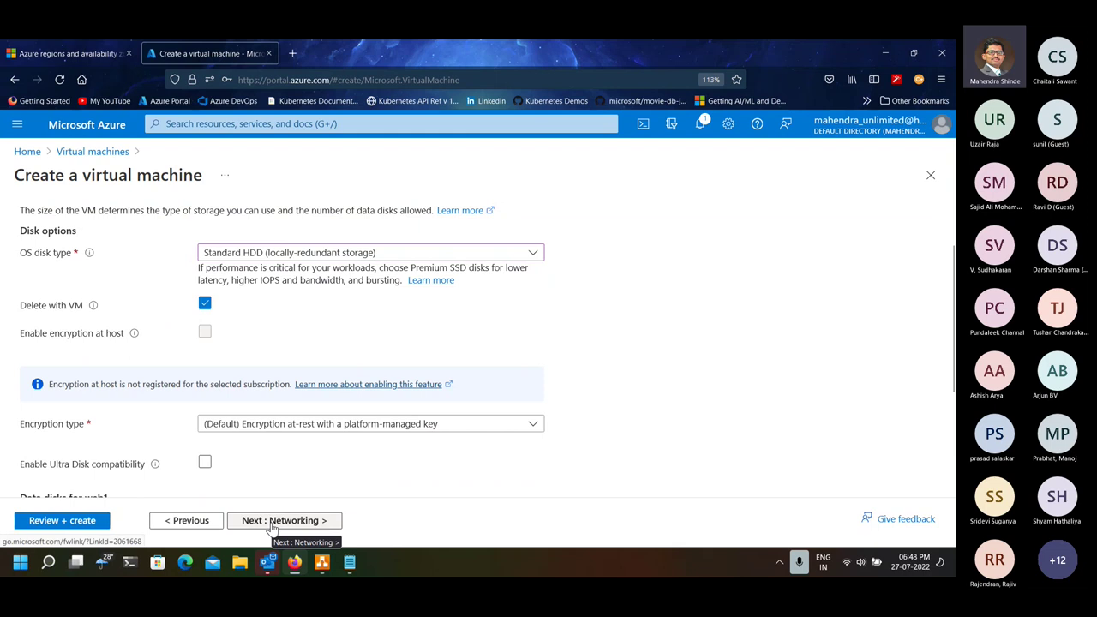
left_click(271, 525)
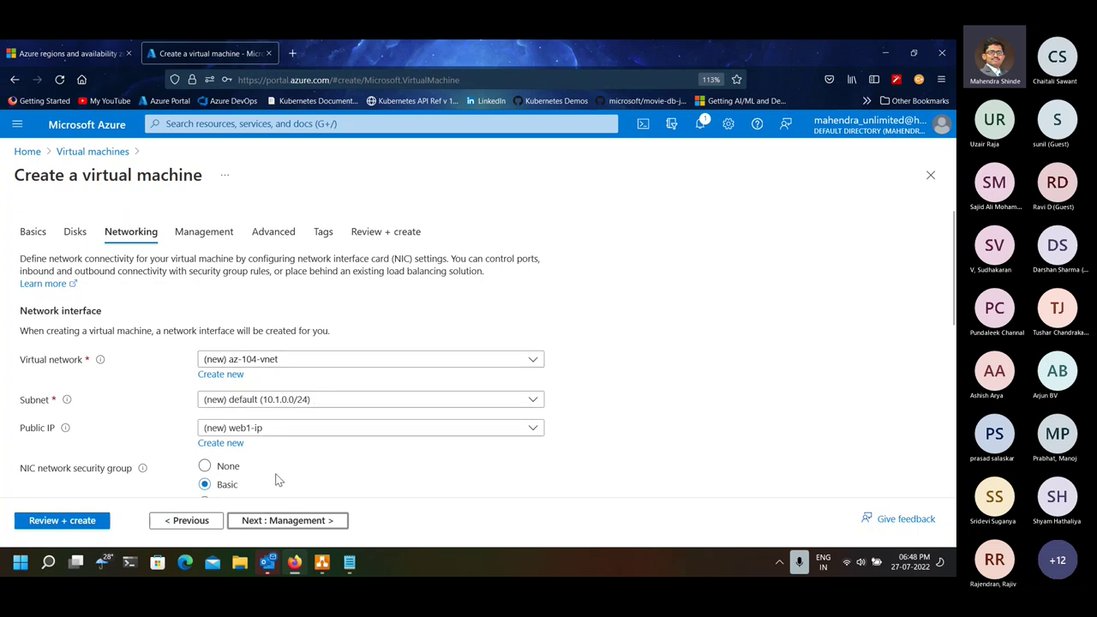
scroll(264, 411, "down", 3)
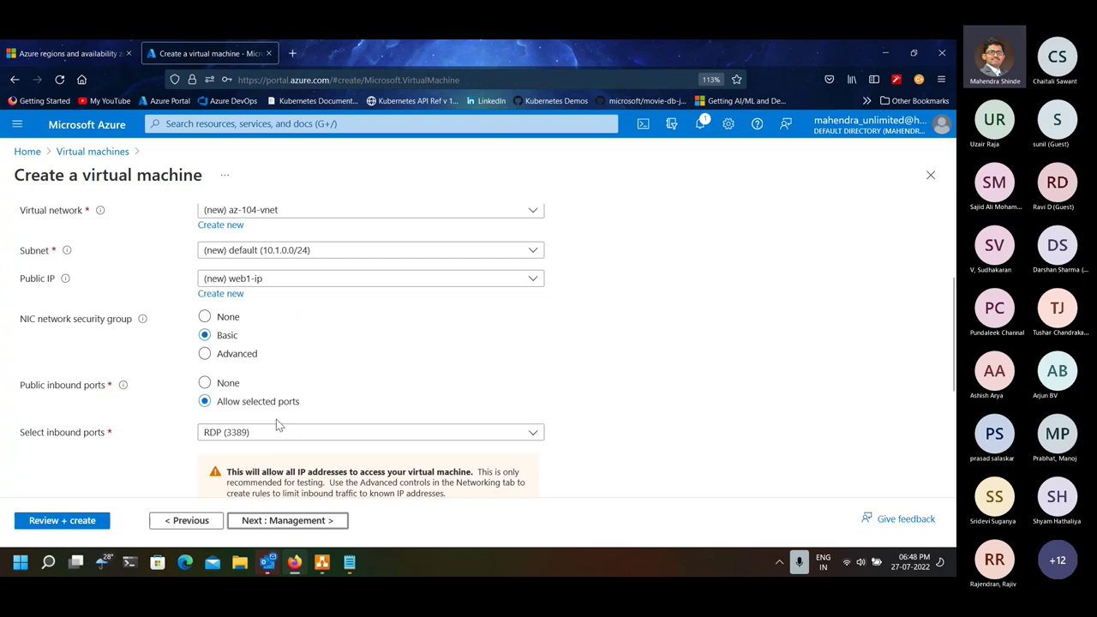
left_click(290, 530)
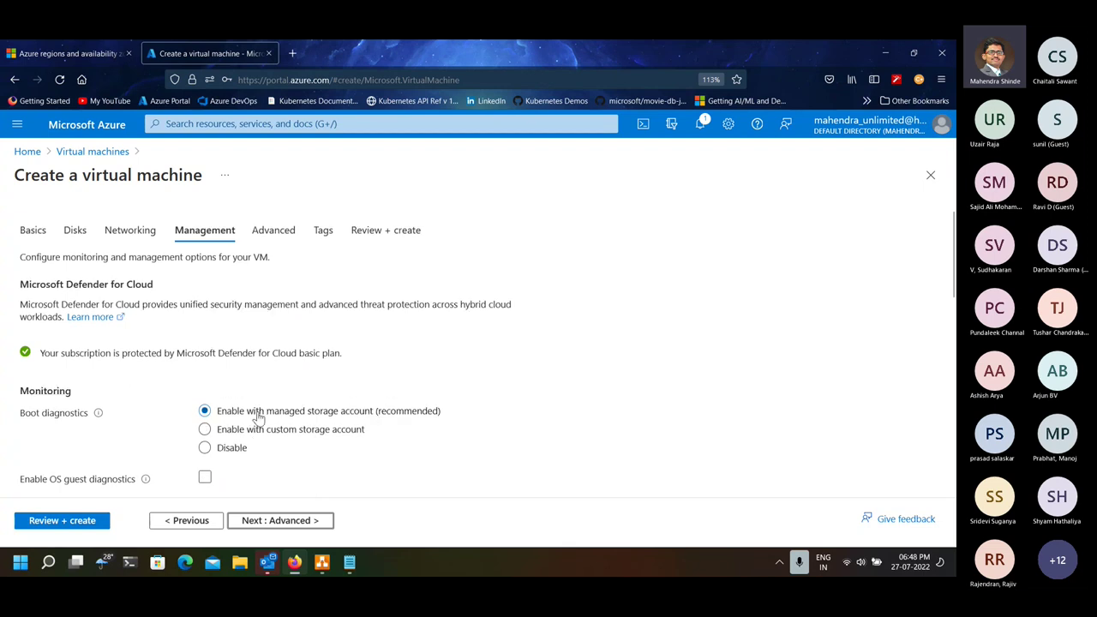
scroll(257, 417, "down", 2)
left_click(205, 404)
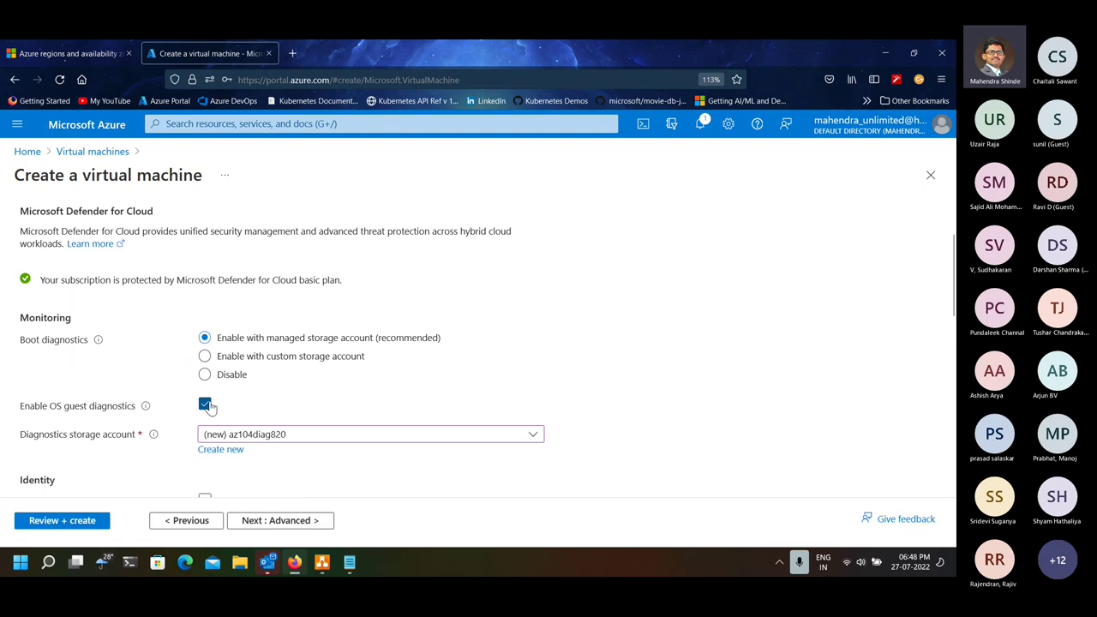
left_click(261, 435)
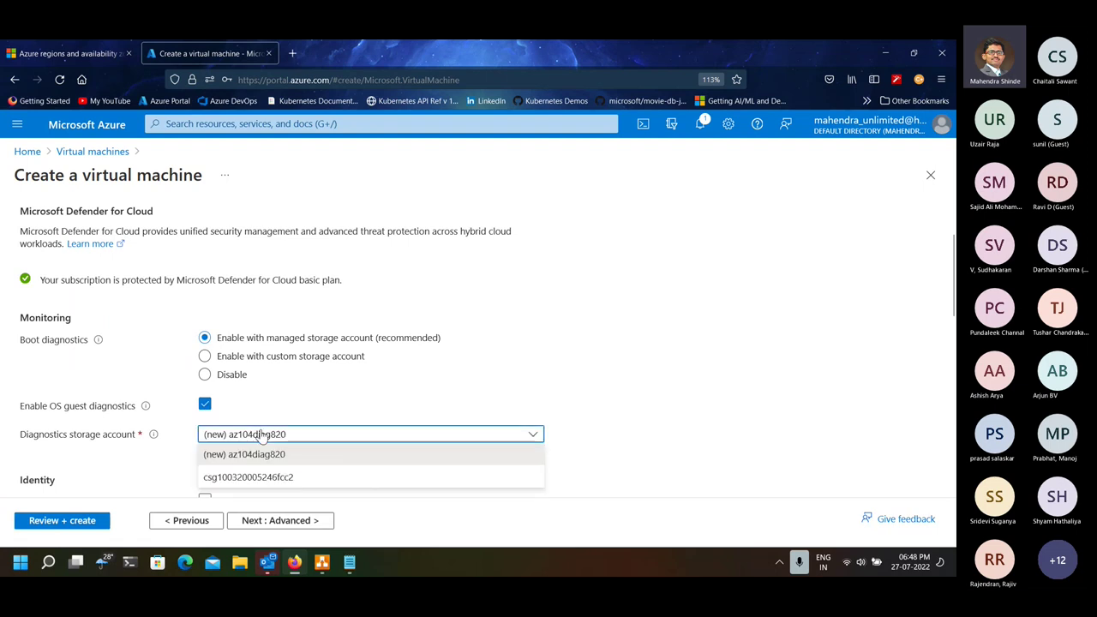
left_click(261, 435)
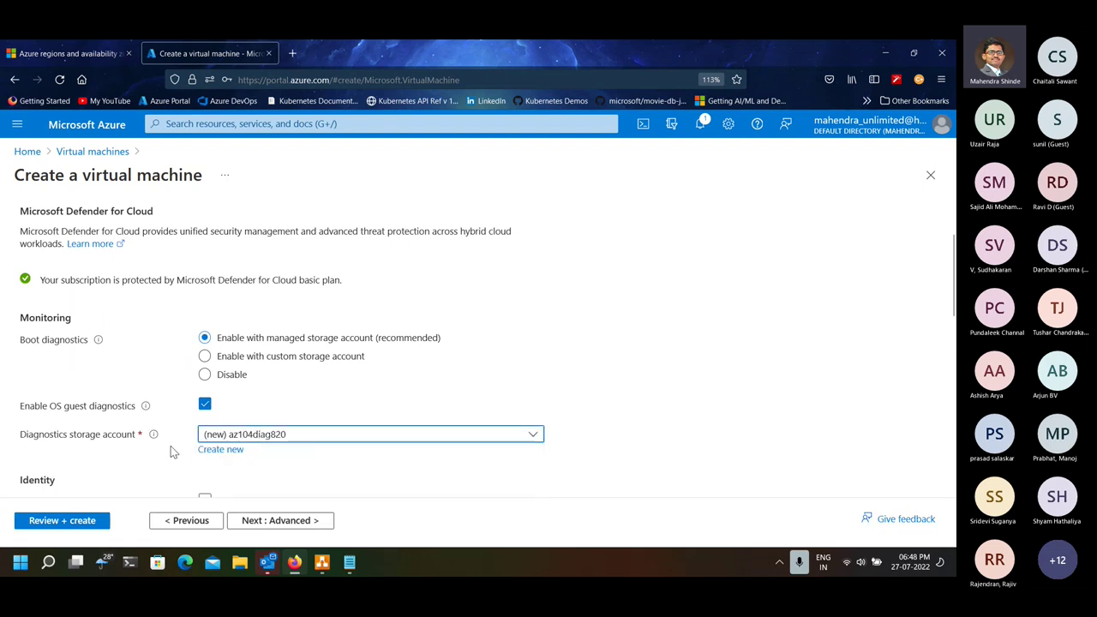
left_click(206, 407)
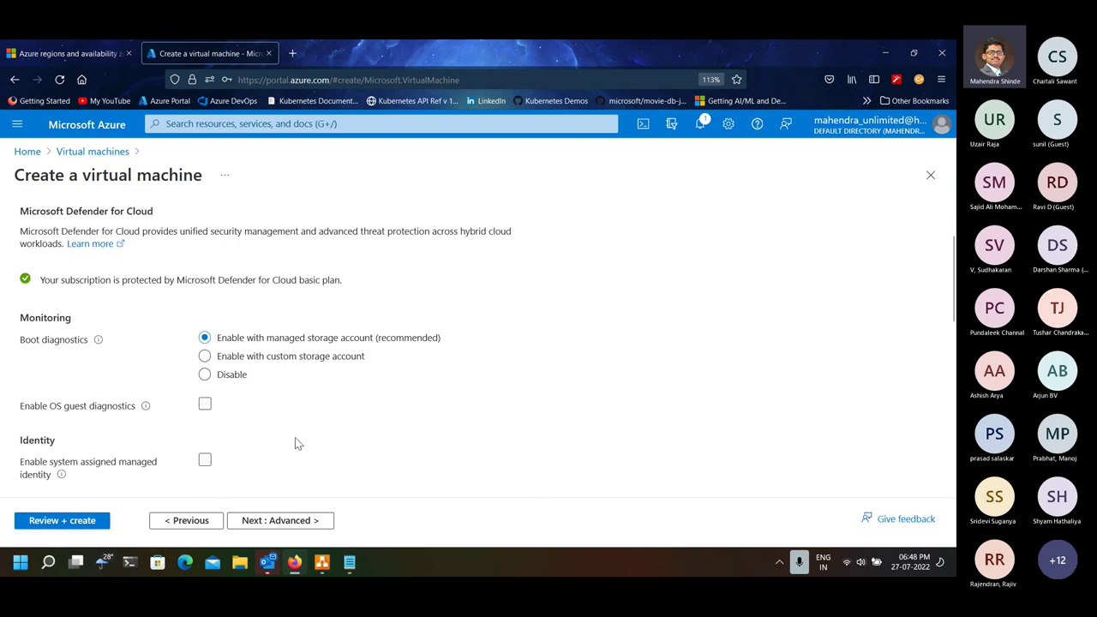
scroll(295, 443, "down", 2)
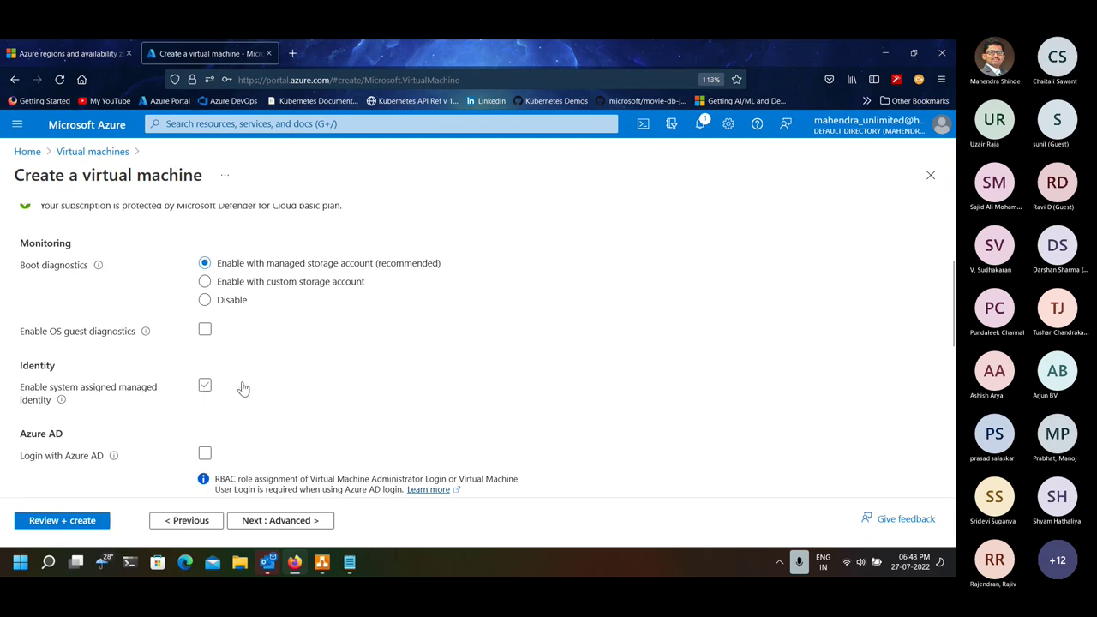
left_click(205, 385)
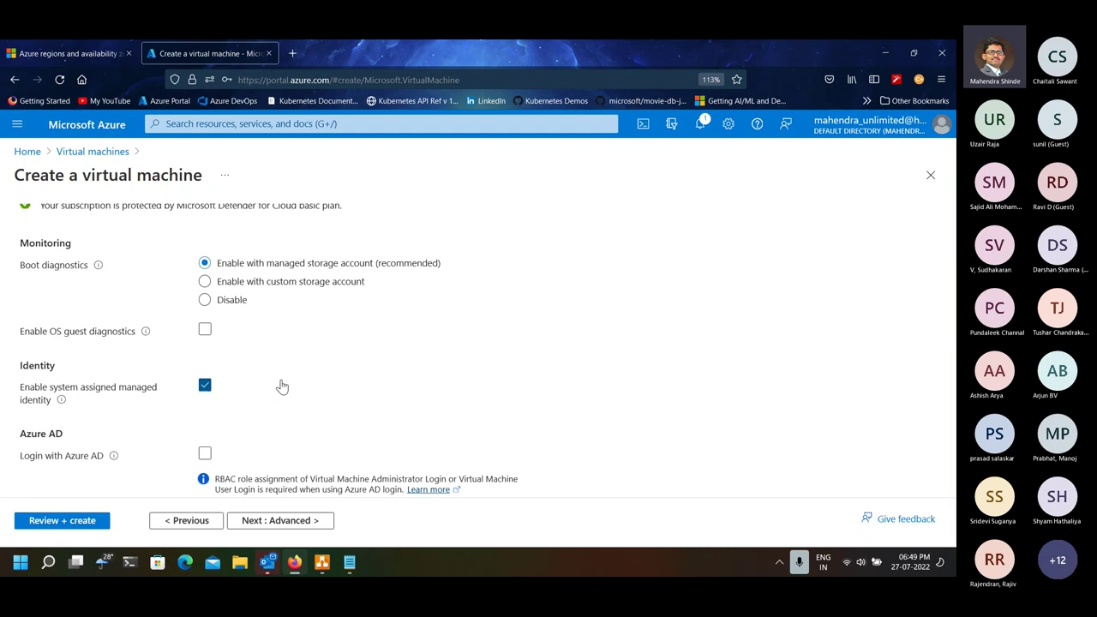
left_click(206, 387)
- Keep the management and advanced settings of the virtual machine as they are and proceed to its tags
scroll(299, 446, "down", 5)
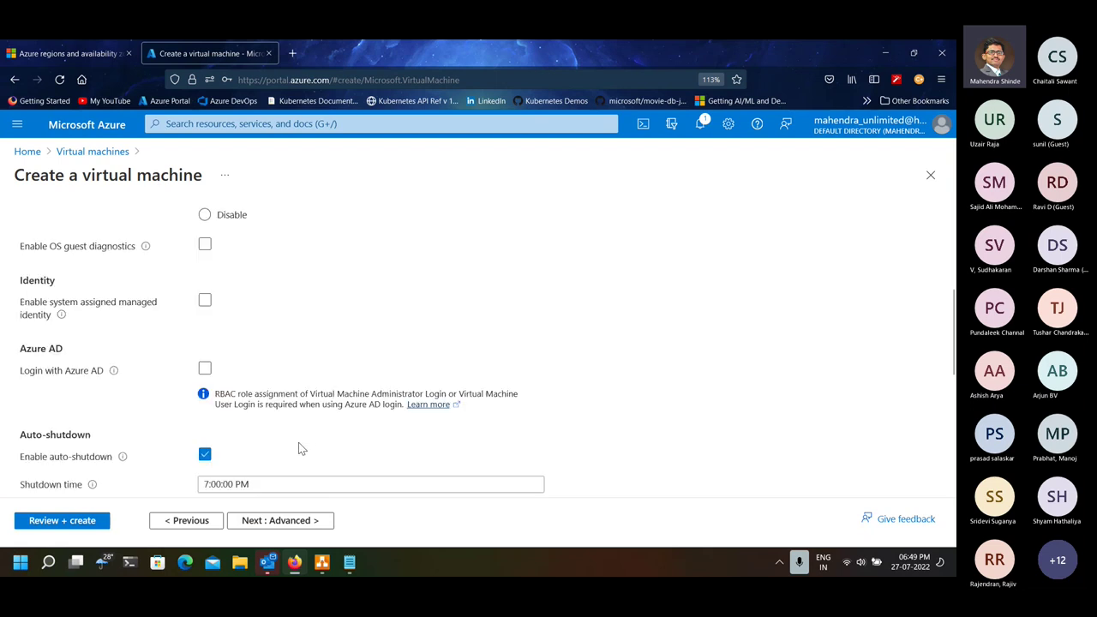
left_click(262, 522)
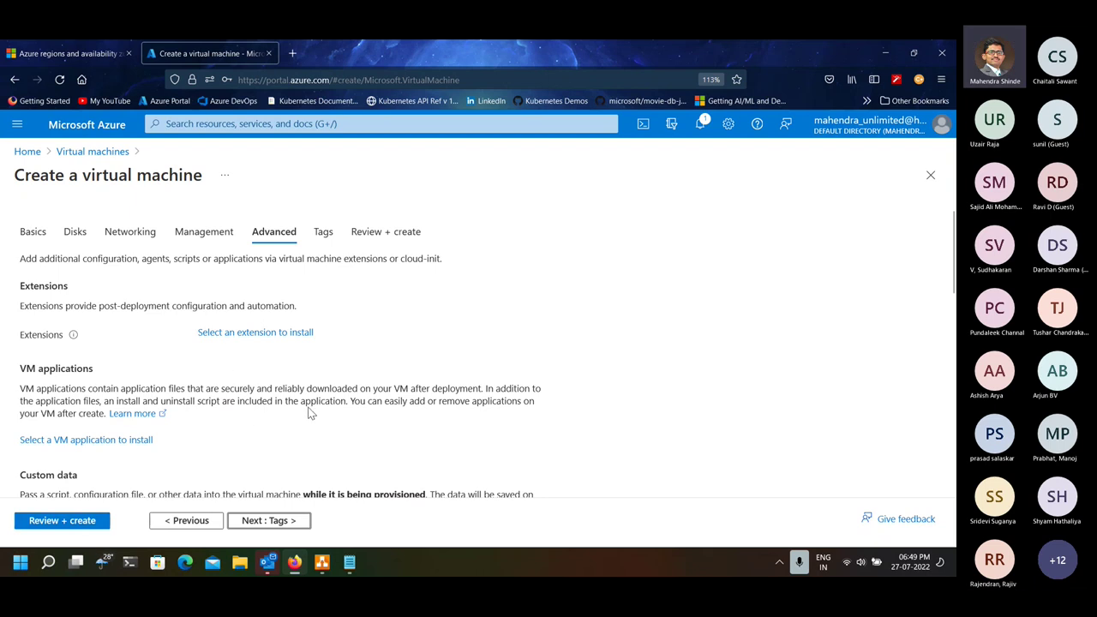
scroll(293, 407, "down", 3)
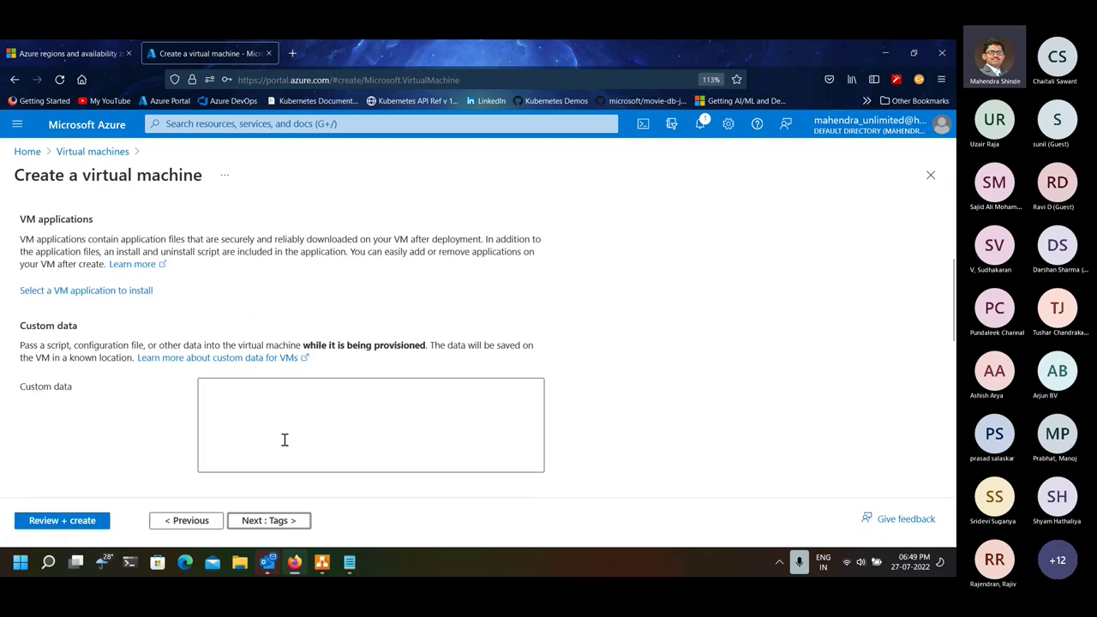
left_click(269, 520)
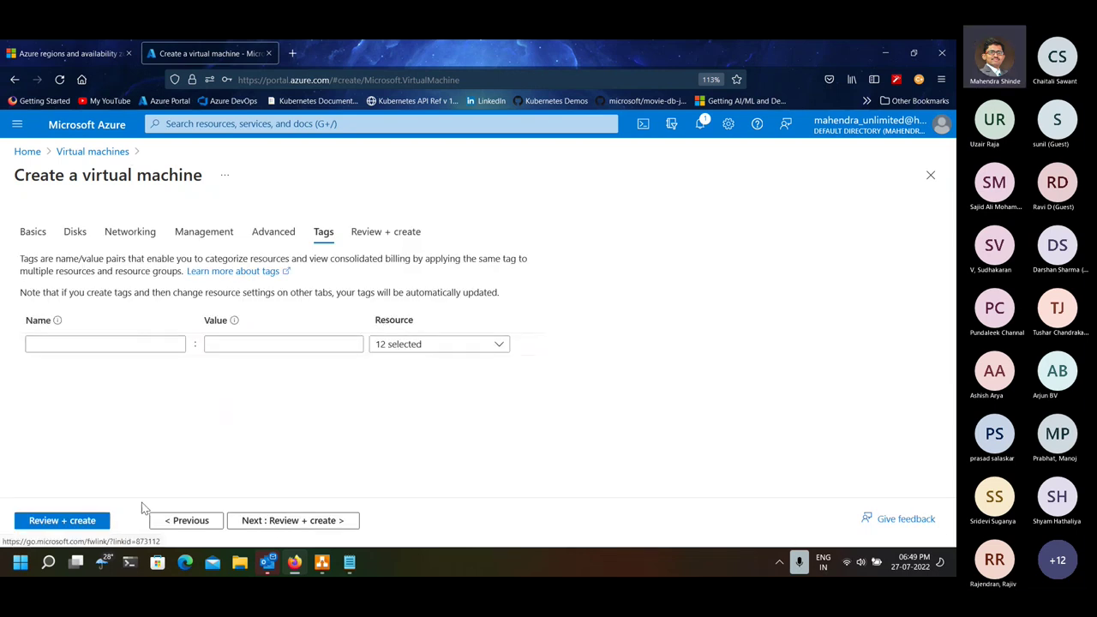
- Validate the configuration without tags, create the virtual machine, and decline saving its login in the browser
left_click(77, 520)
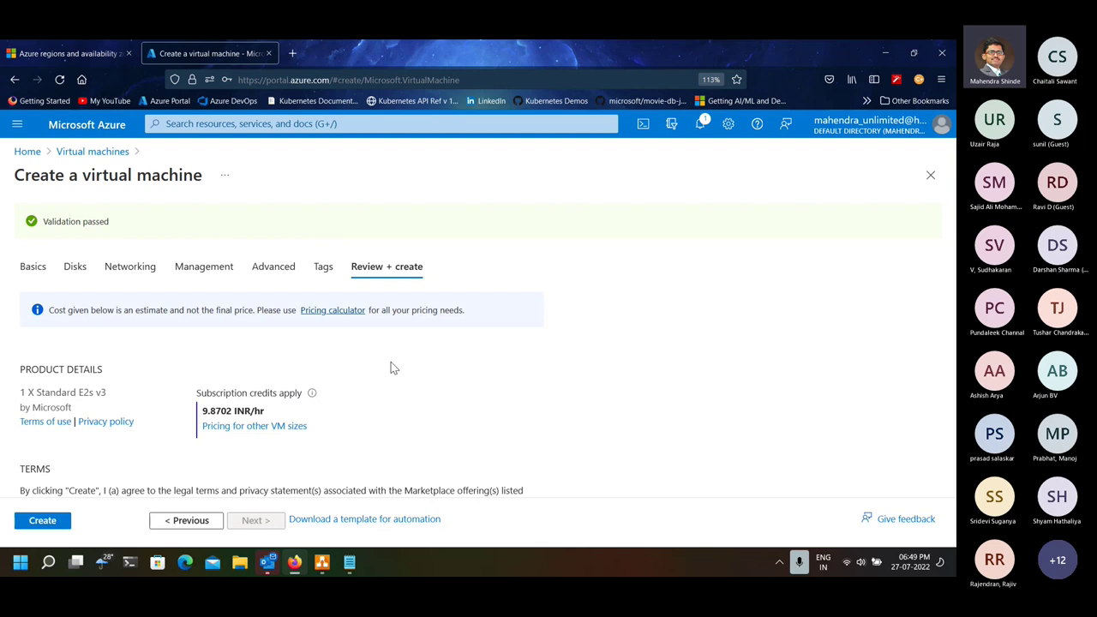
left_click(42, 520)
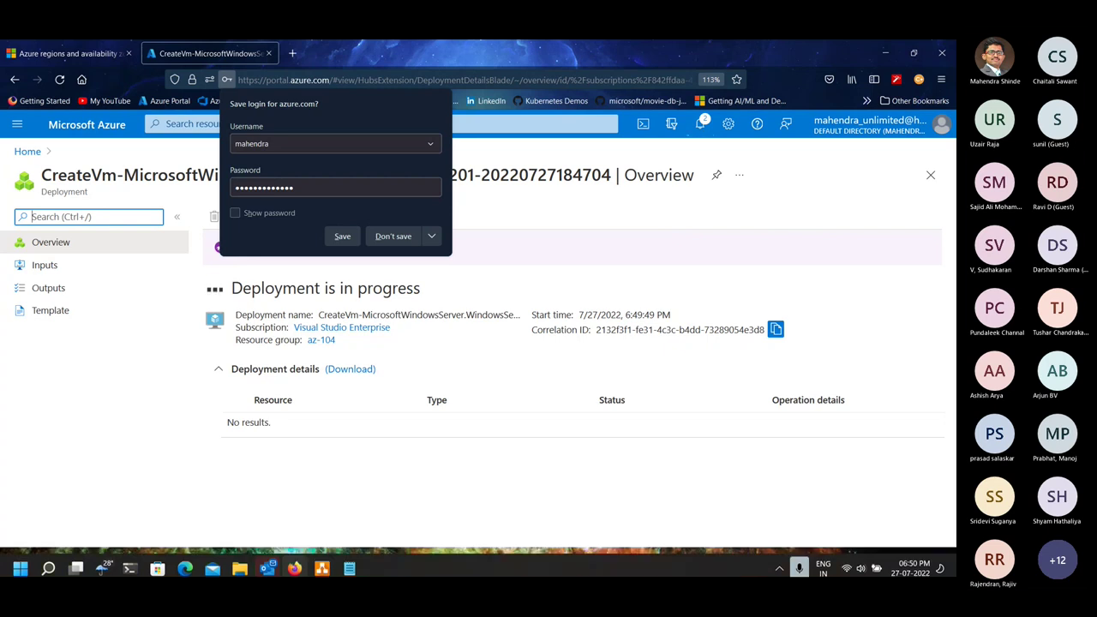
left_click(394, 235)
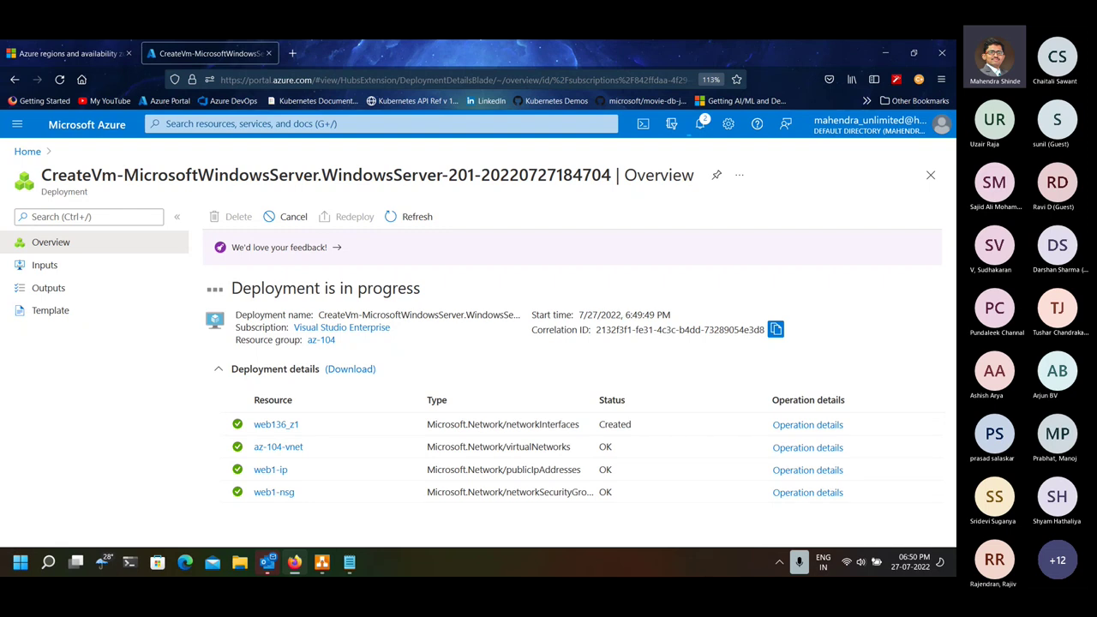
- Switch to the Notepad notes that cover deploying and managing Azure compute resources
mouse_move(350, 562)
left_click(387, 533)
left_click(332, 435)
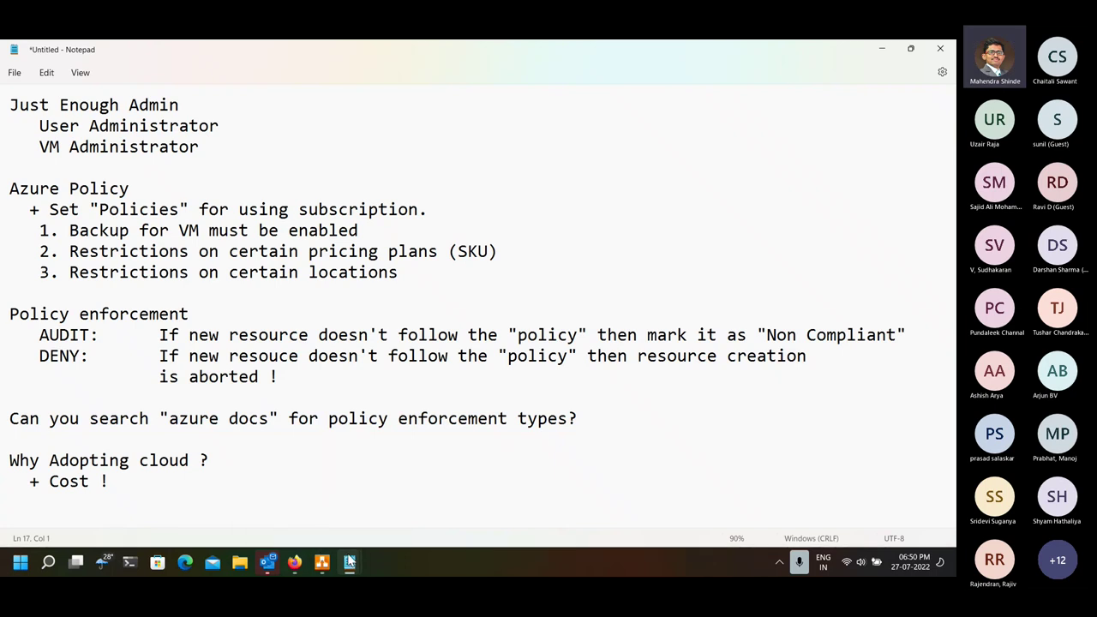
left_click(319, 511)
left_click(456, 504)
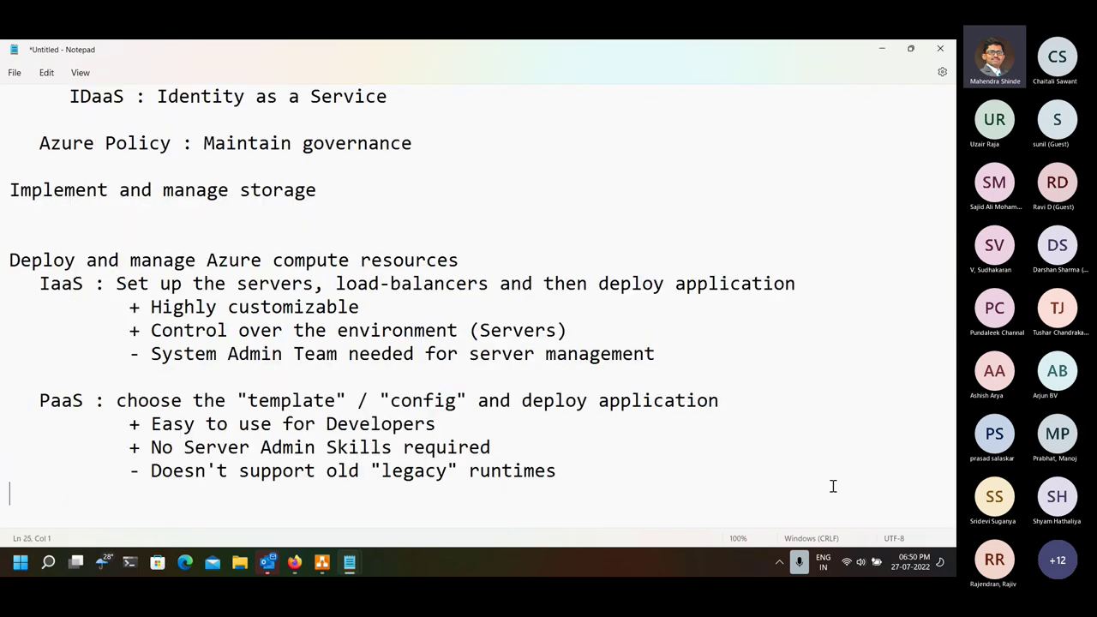
- Below the PaaS points, add the indented note 'If vm is "deallocated" then MS would not charge the "compute charges"'
key("Down")
key("Down")
key("Up")
type("I")
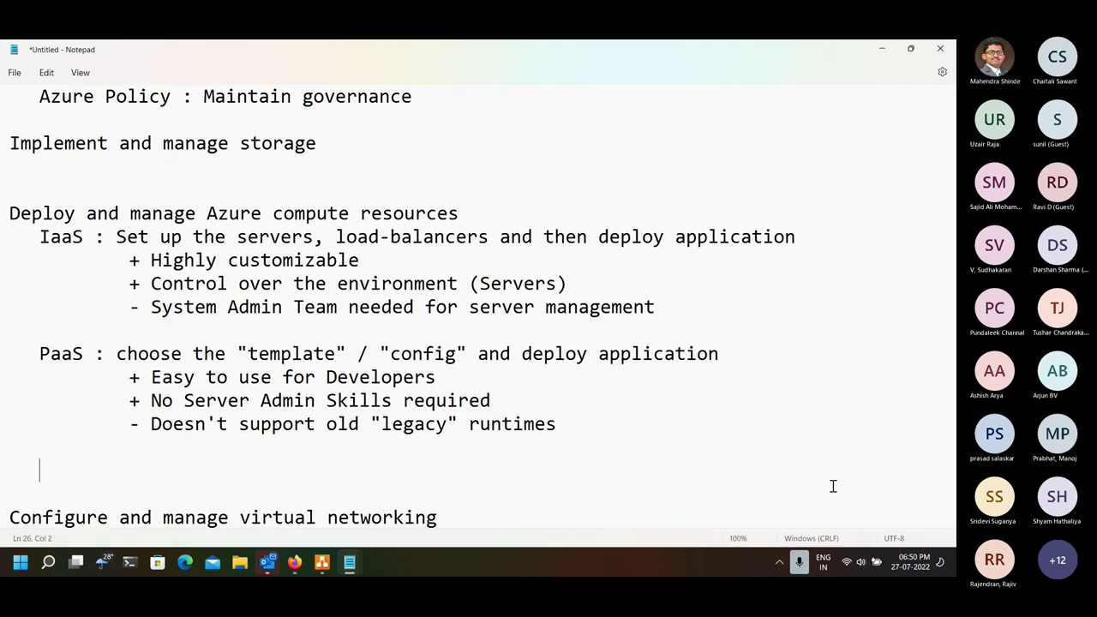
key("BackSpace")
type("If \"")
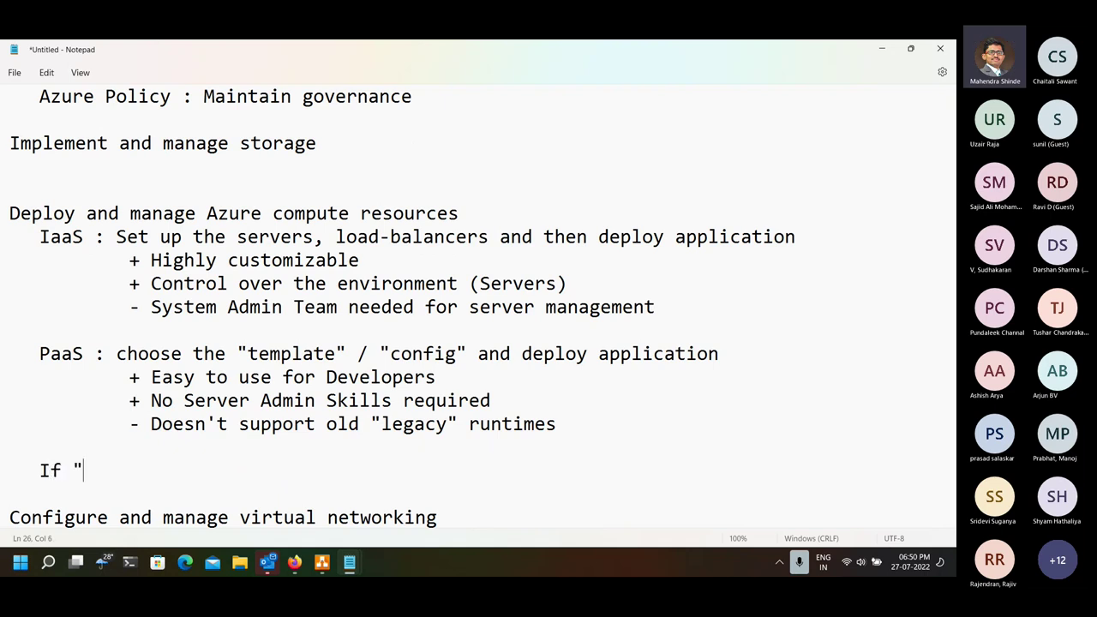
key("BackSpace")
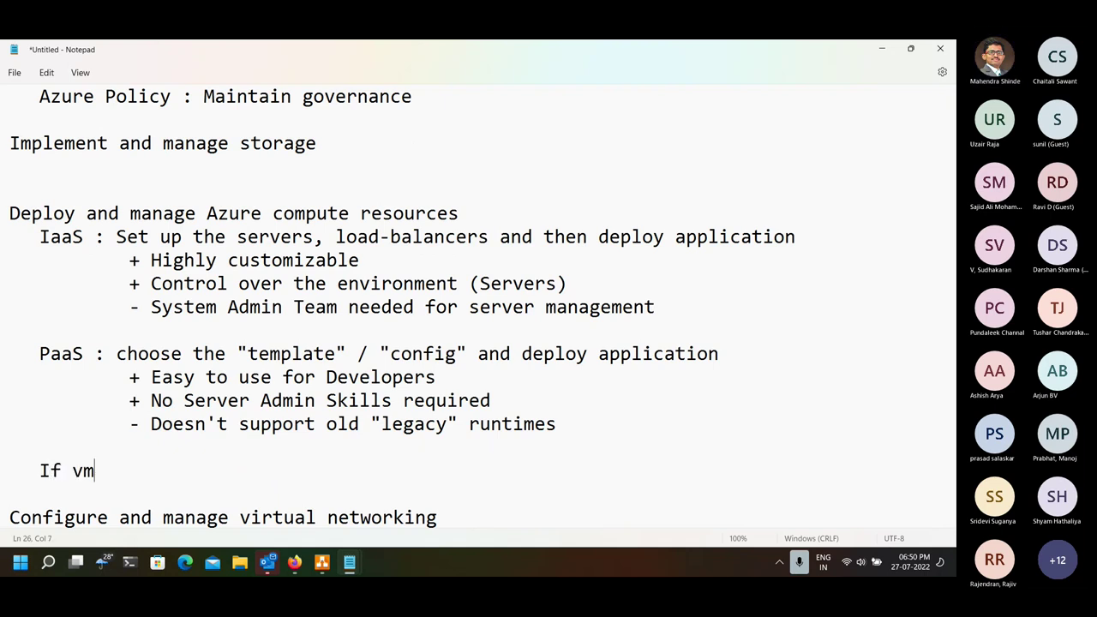
type("vm is \"deallocated\"")
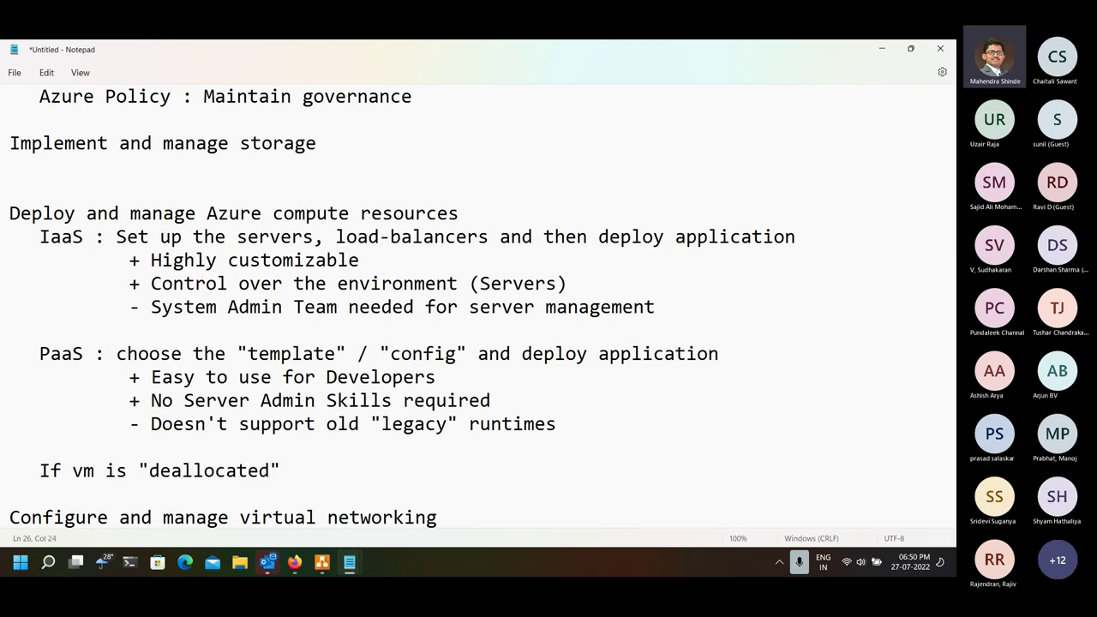
type(" then MS would not charge the \"compute charges\"")
- Add the further indented line 'BUT you are still charged for the "storage"' and start a new indented line below it
key("Return")
key("Tab")
type("BUT ")
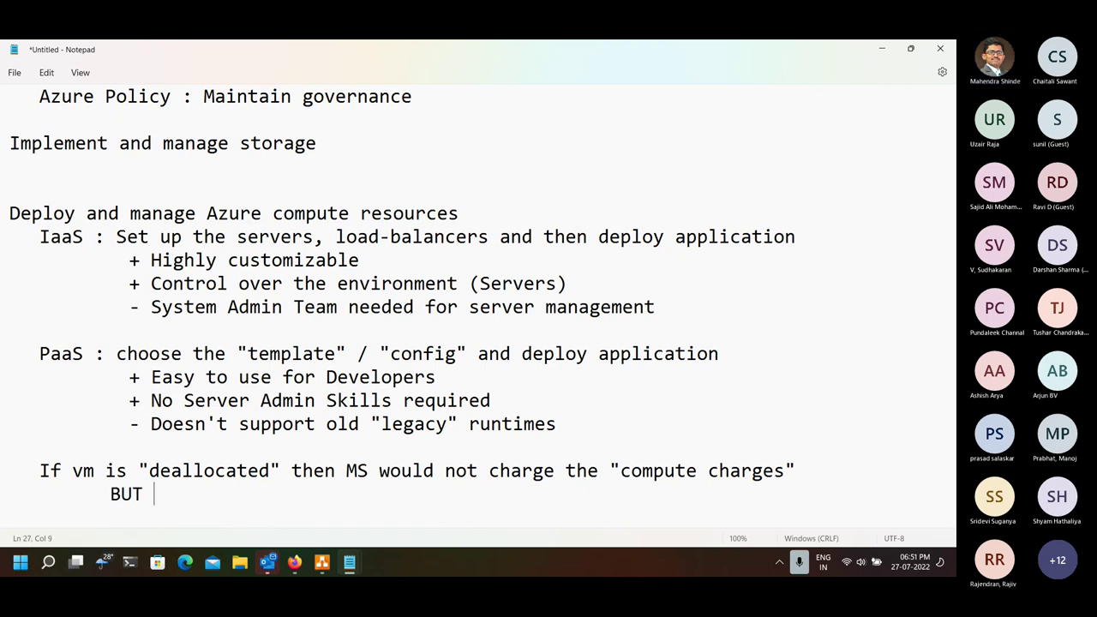
type("you sy")
key("BackSpace")
key("BackSpace")
type("are")
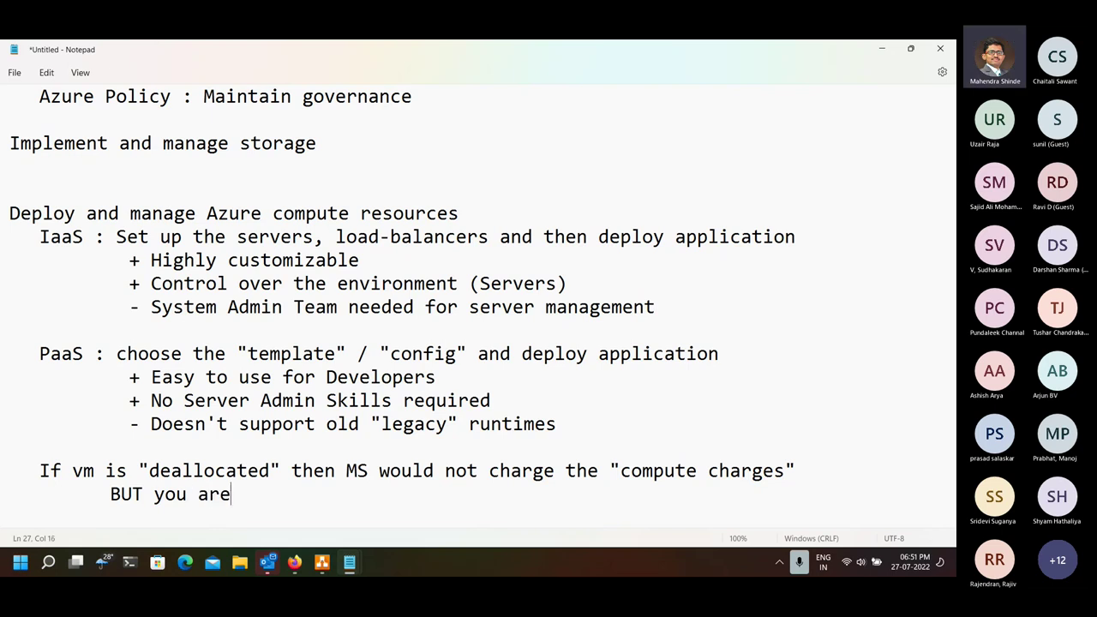
type(" still charded")
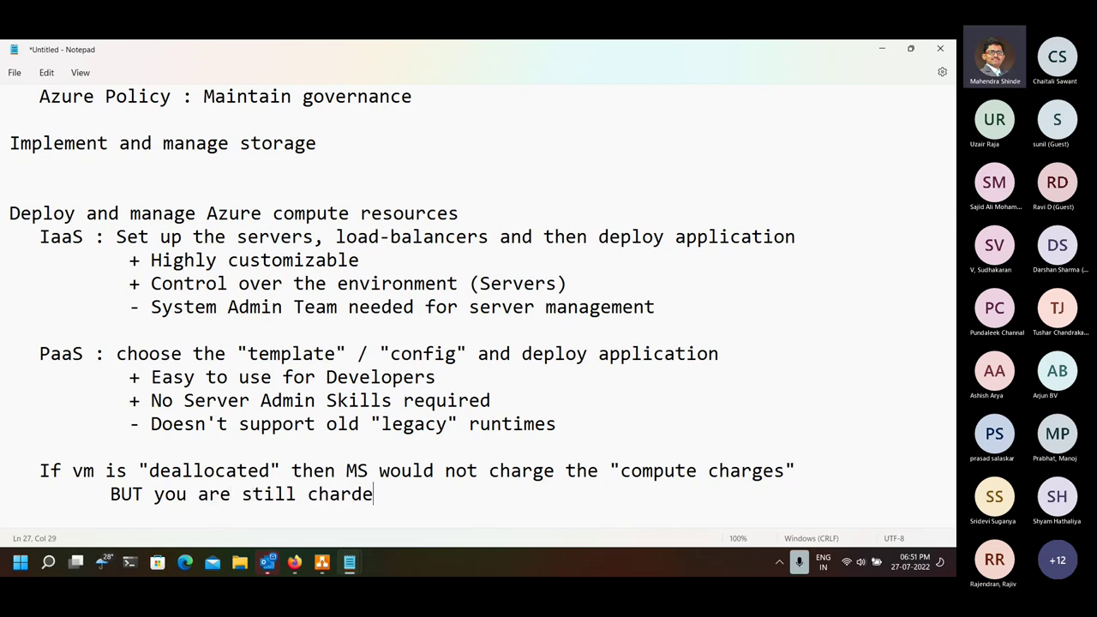
key("BackSpace")
key("BackSpace")
key("BackSpace")
type("ged for the \"stra")
key("BackSpace")
key("BackSpace")
type("orage\"")
key("Return")
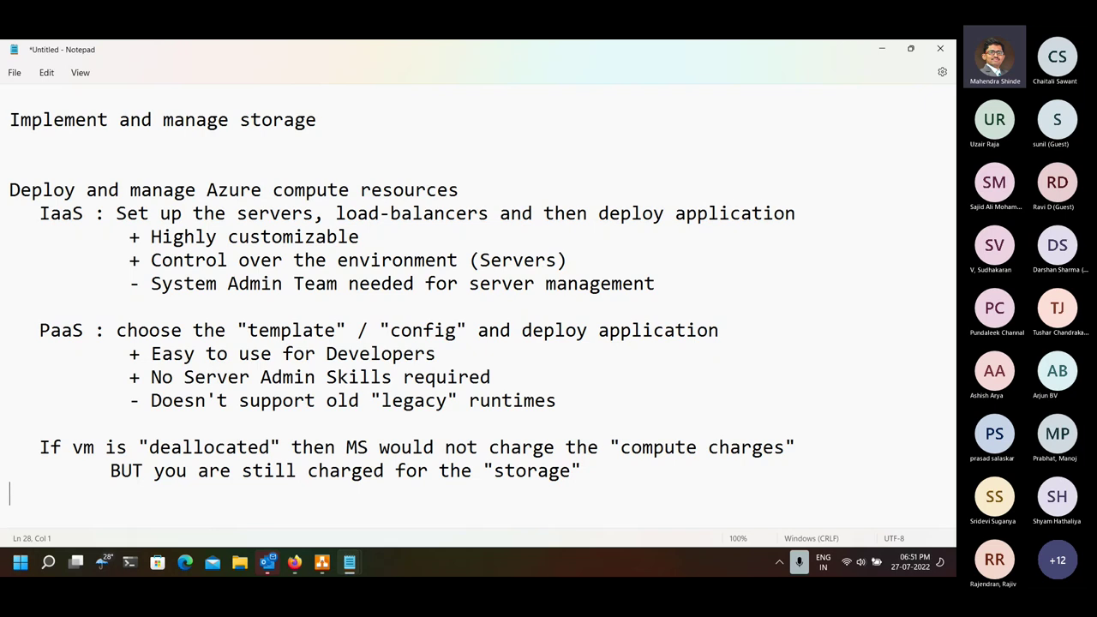
key("Tab")
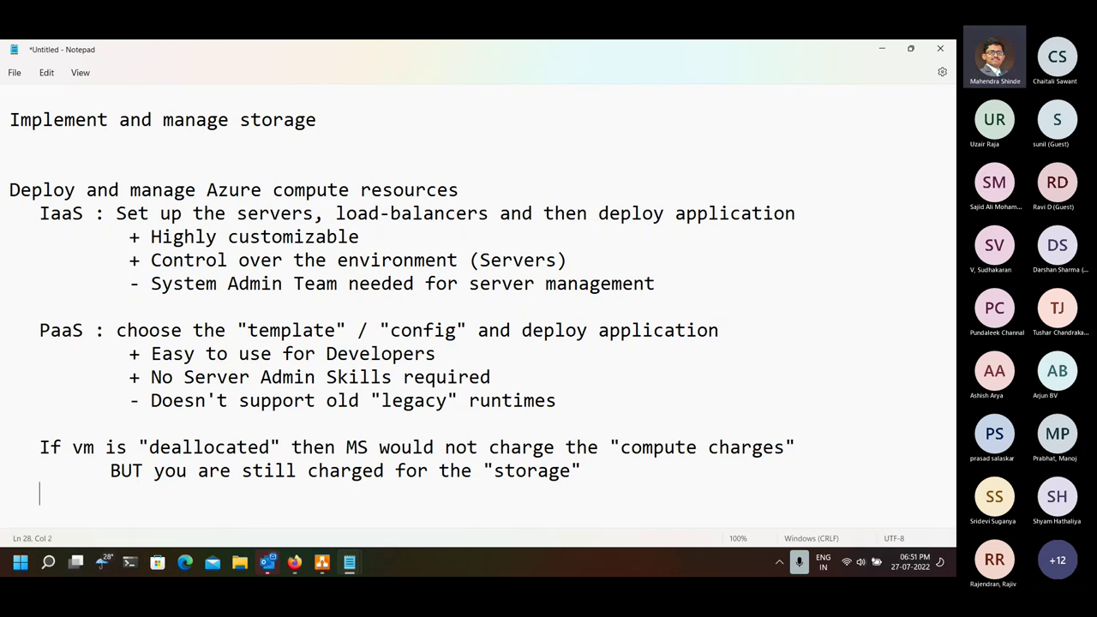
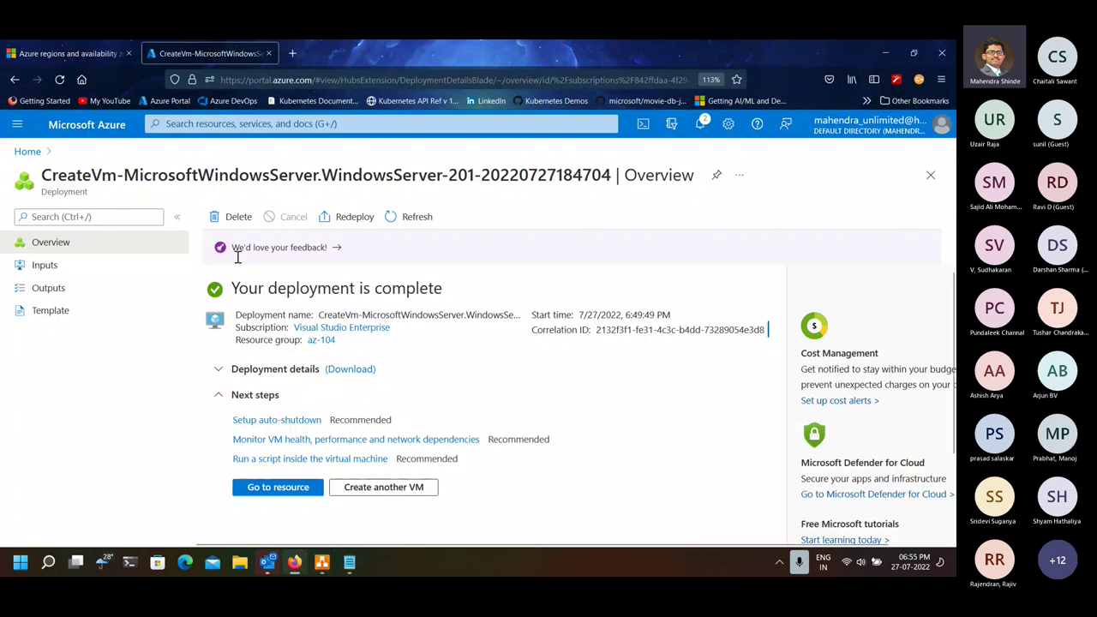
- Search the web for "azure pricing calc" in a new browser tab
left_click(292, 53)
type("azire pric")
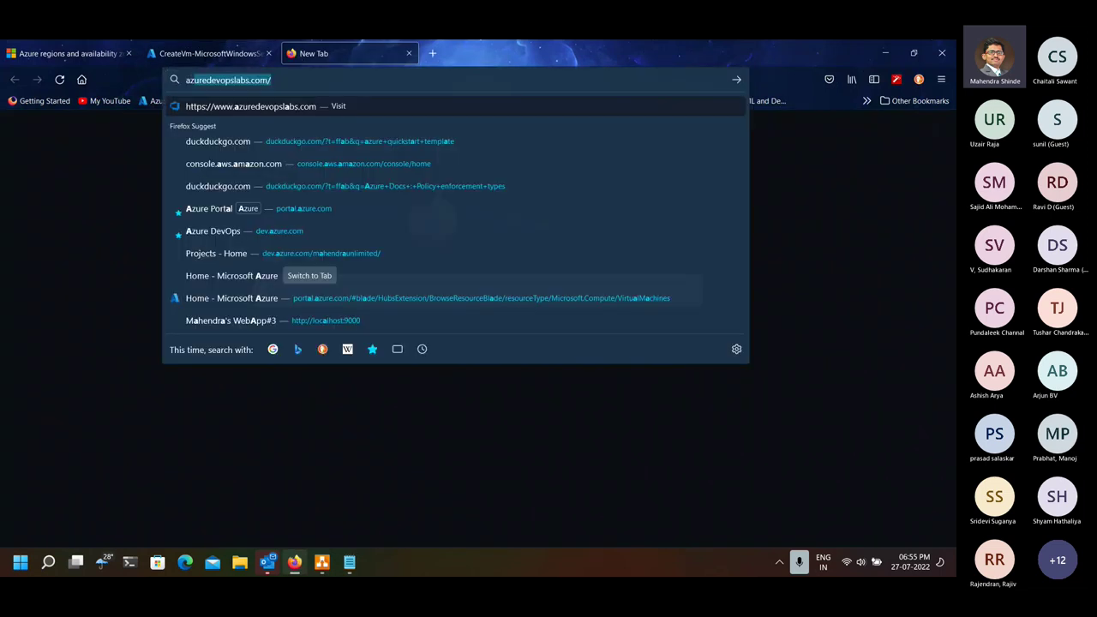
type("i")
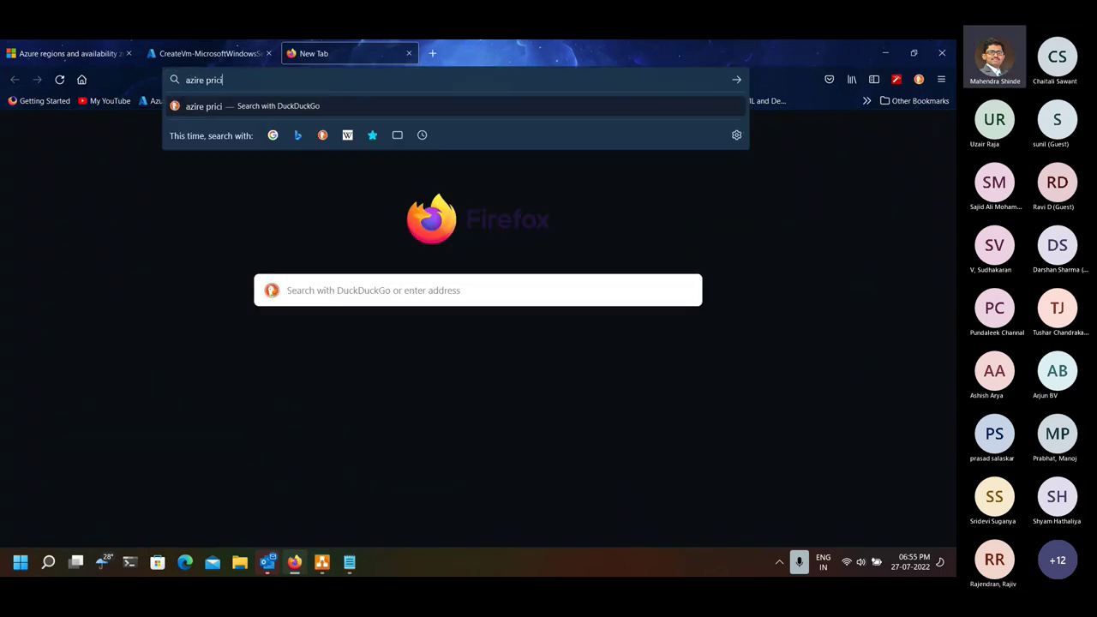
key("BackSpace")
key("BackSpace")
key("BackSpace")
key("BackSpace")
key("BackSpace")
key("BackSpace")
key("BackSpace")
key("BackSpace")
key("BackSpace")
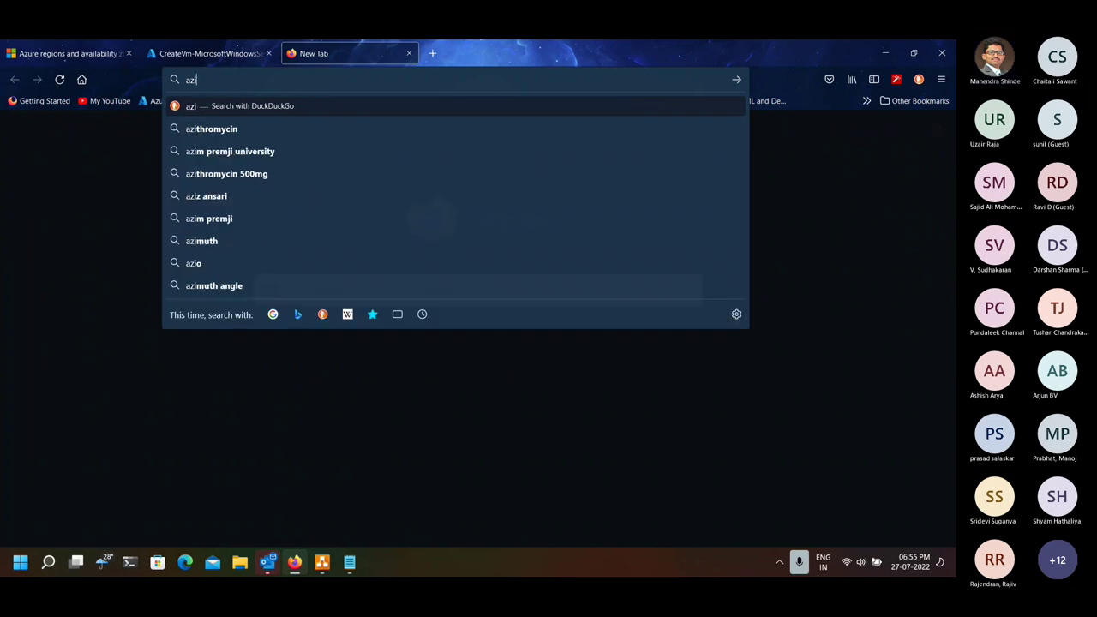
type("ure pr")
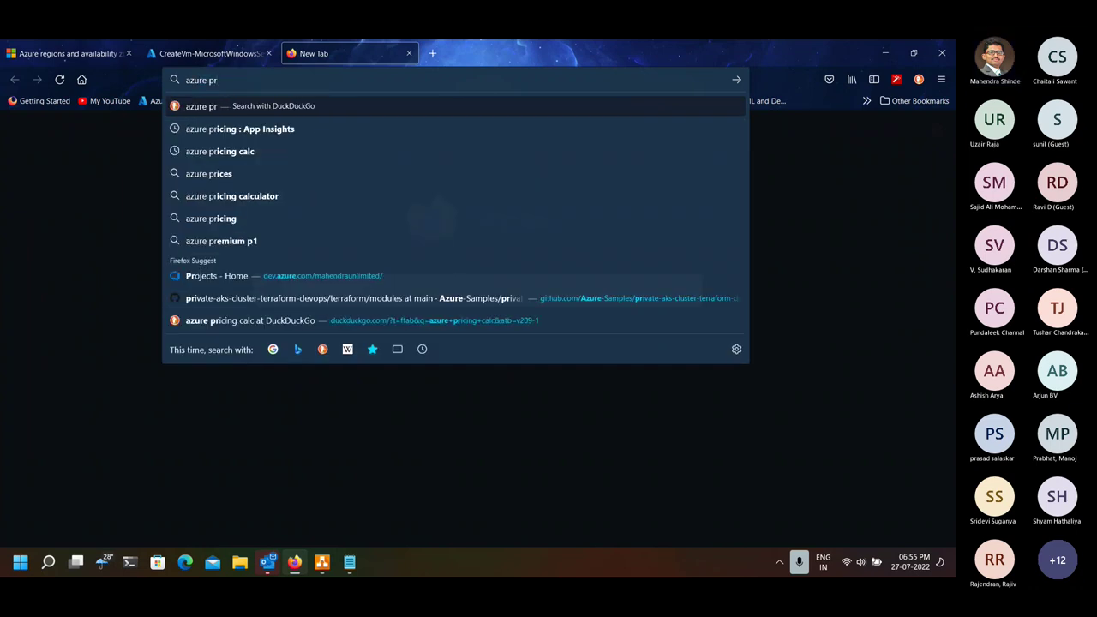
key("Down")
key("Down")
key("Return")
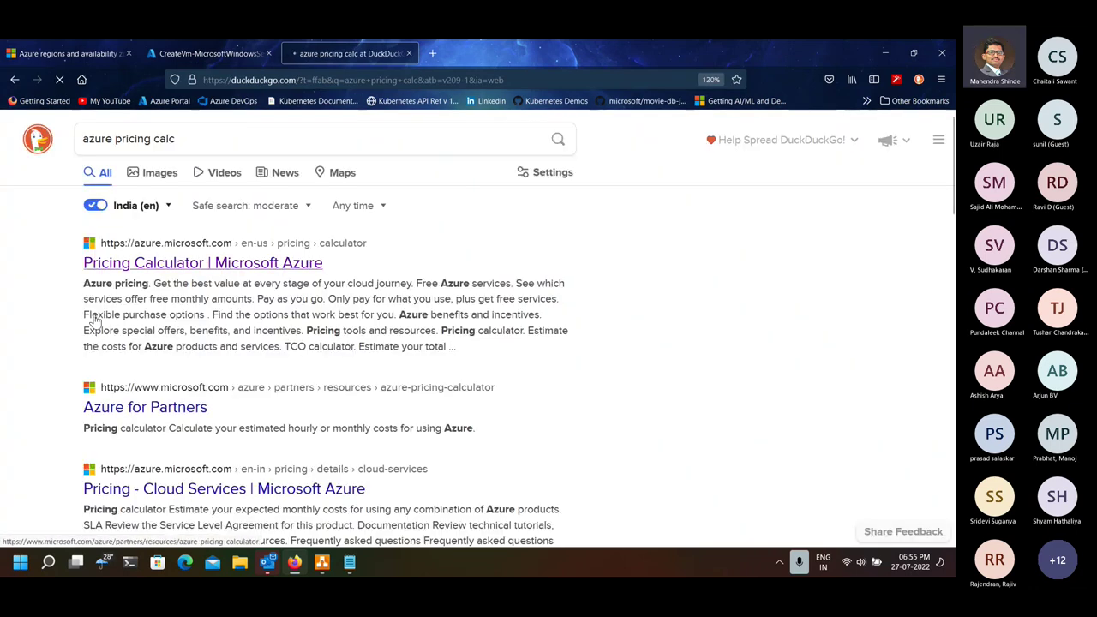
- Open Microsoft's Azure Pricing Calculator from the search results and delete all items from the existing estimate
left_click(160, 264)
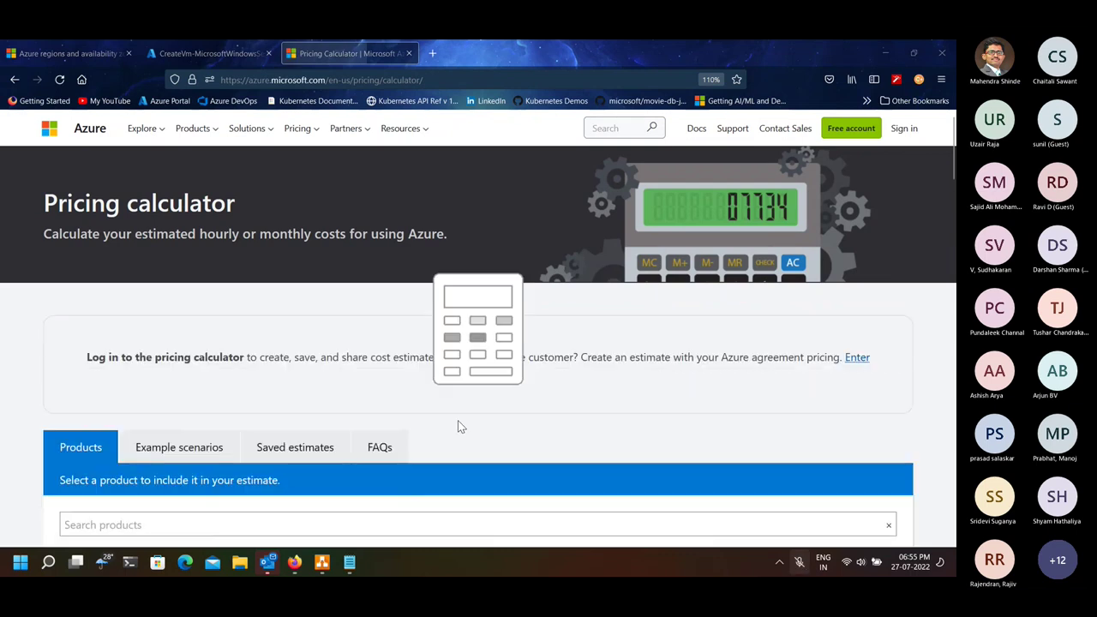
scroll(459, 423, "down", 2)
scroll(459, 422, "down", 15)
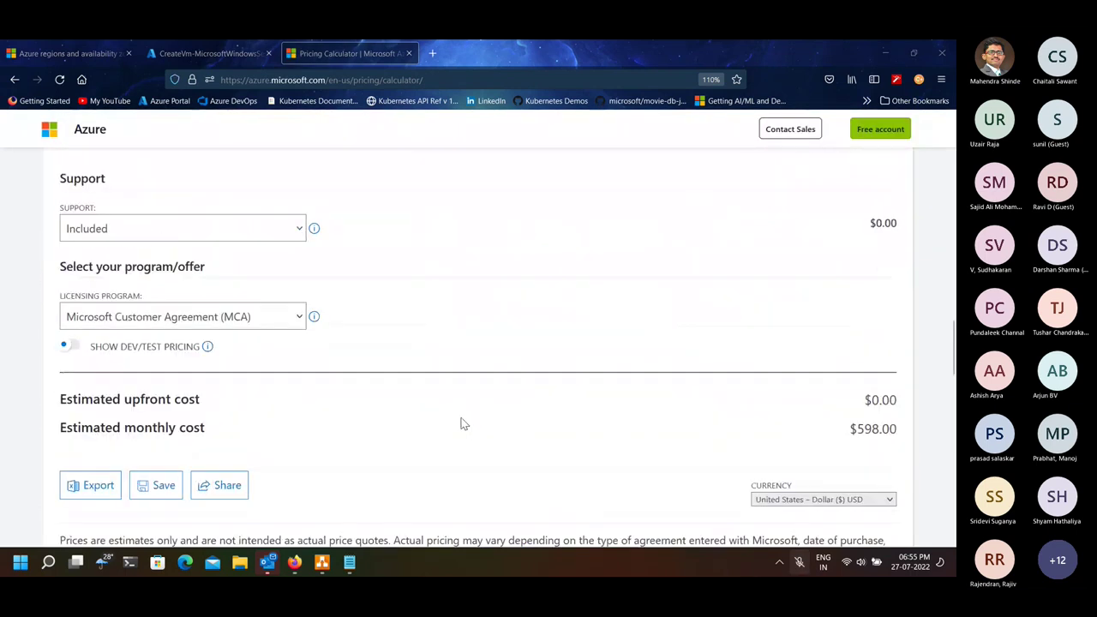
scroll(392, 408, "up", 3)
scroll(300, 459, "down", 1)
scroll(306, 460, "up", 5)
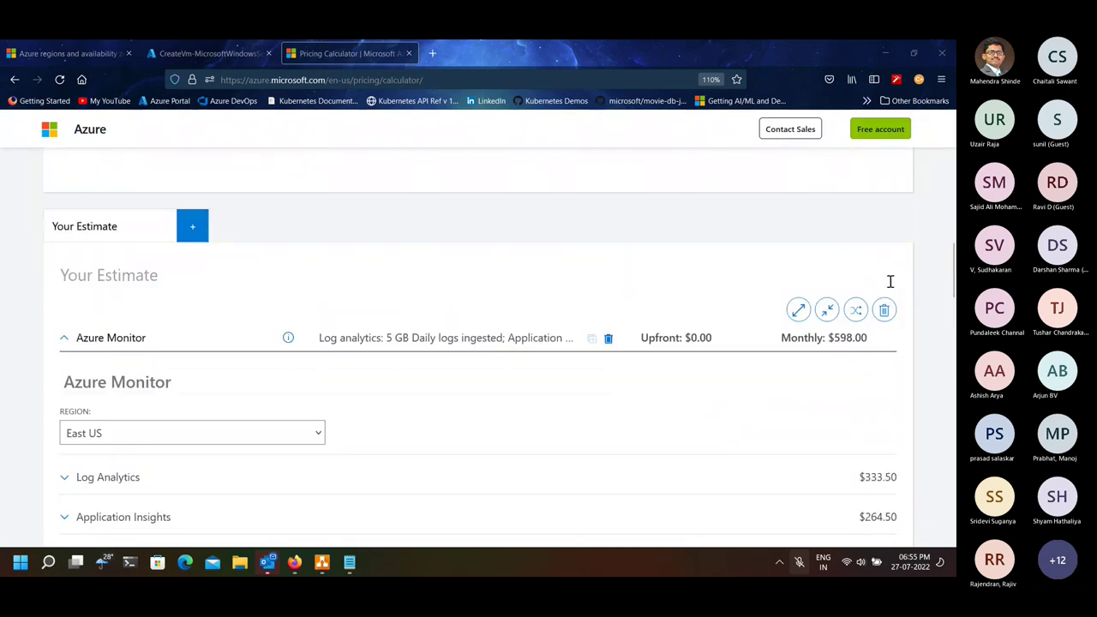
left_click(884, 310)
left_click(598, 360)
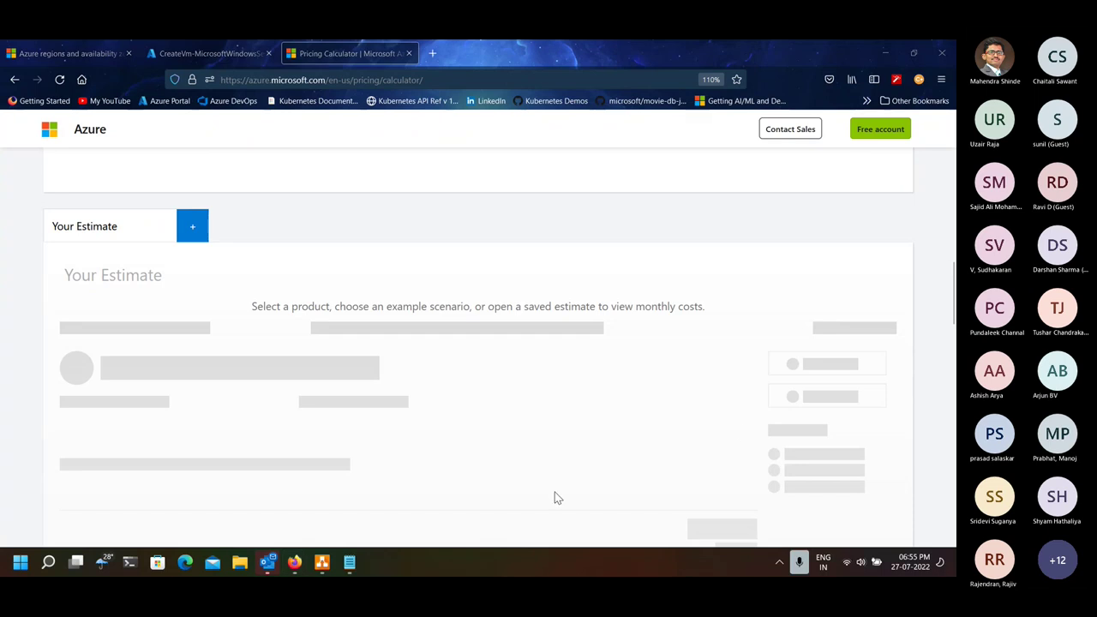
- Add the Virtual Machines product to the empty estimate and bring up its configuration
scroll(443, 343, "up", 10)
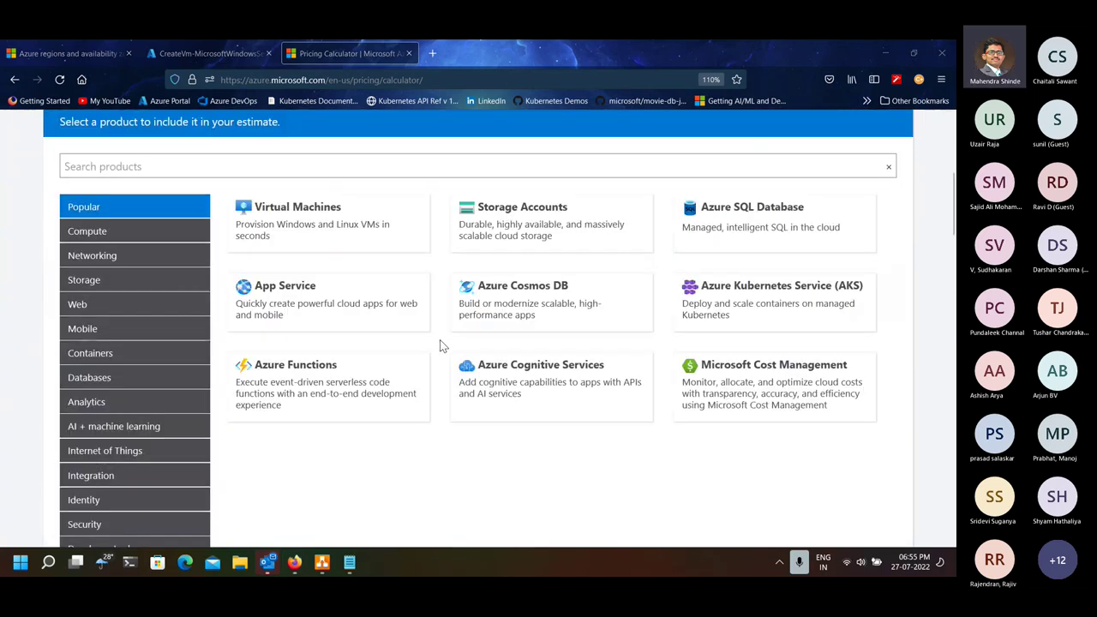
left_click(303, 233)
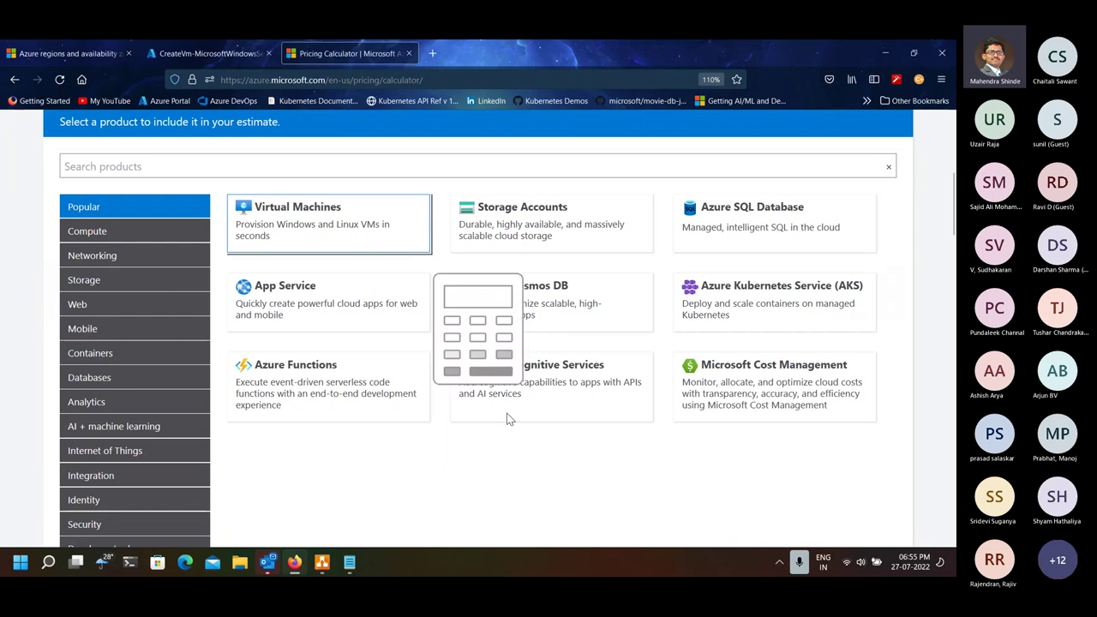
scroll(509, 428, "down", 10)
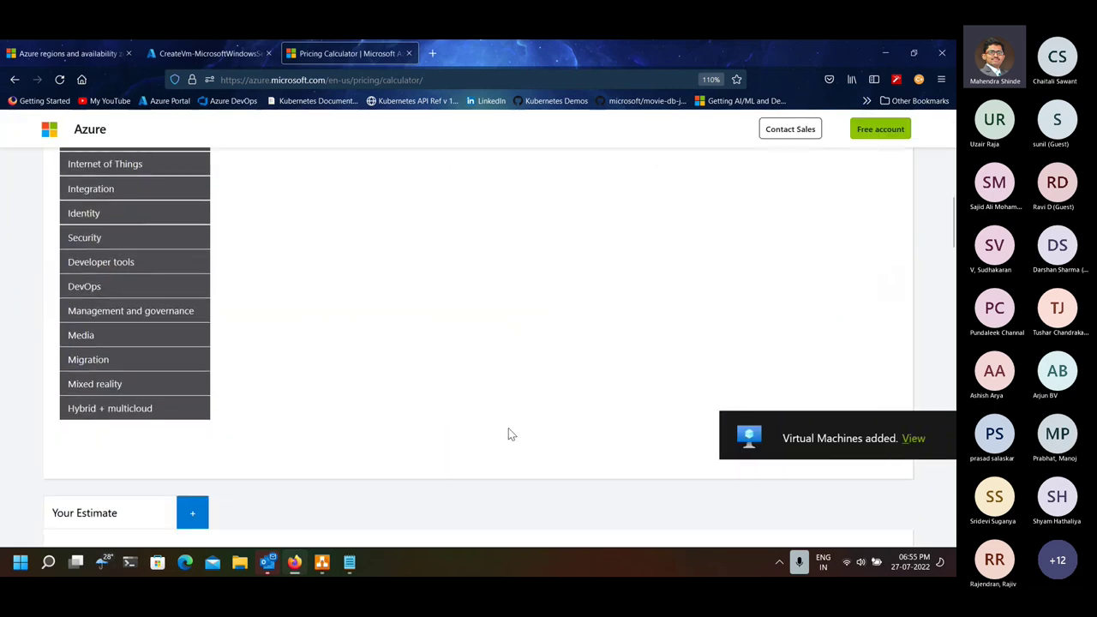
scroll(370, 353, "down", 2)
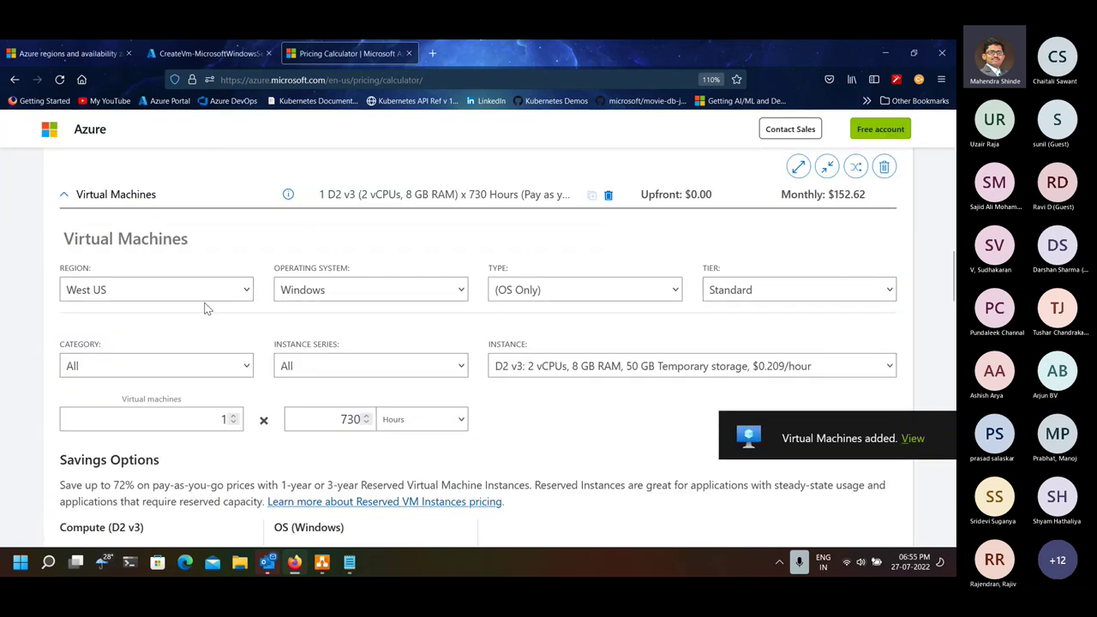
- Set the region of the Virtual Machines estimate to West India
left_click(199, 290)
key("Down")
key("Down")
key("Down")
key("Down")
key("Down")
key("Down")
key("Down")
key("Down")
key("Down")
key("Down")
key("Down")
key("Down")
key("Down")
key("Down")
key("Down")
key("Down")
key("Down")
key("Down")
key("Down")
key("Down")
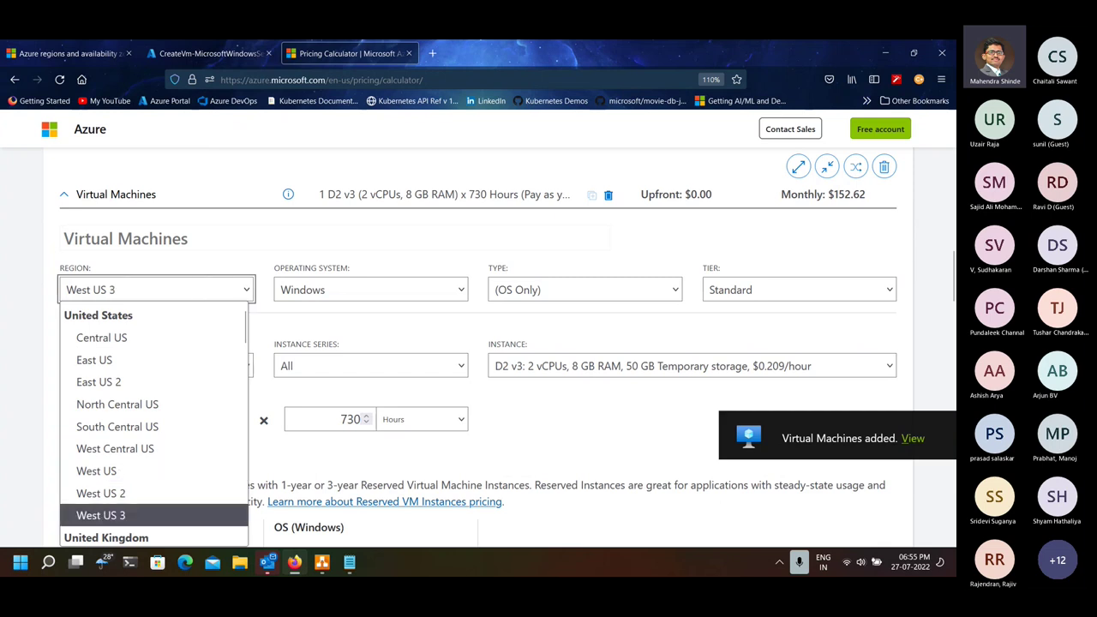
scroll(169, 394, "down", 3)
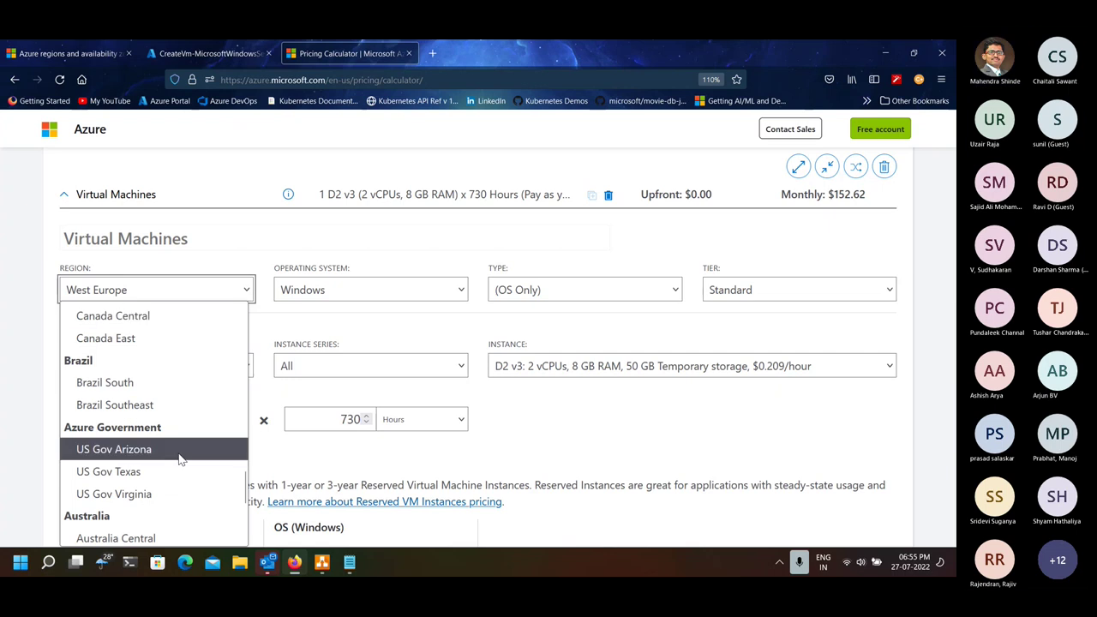
scroll(179, 458, "down", 3)
scroll(179, 464, "up", 3)
scroll(179, 463, "down", 3)
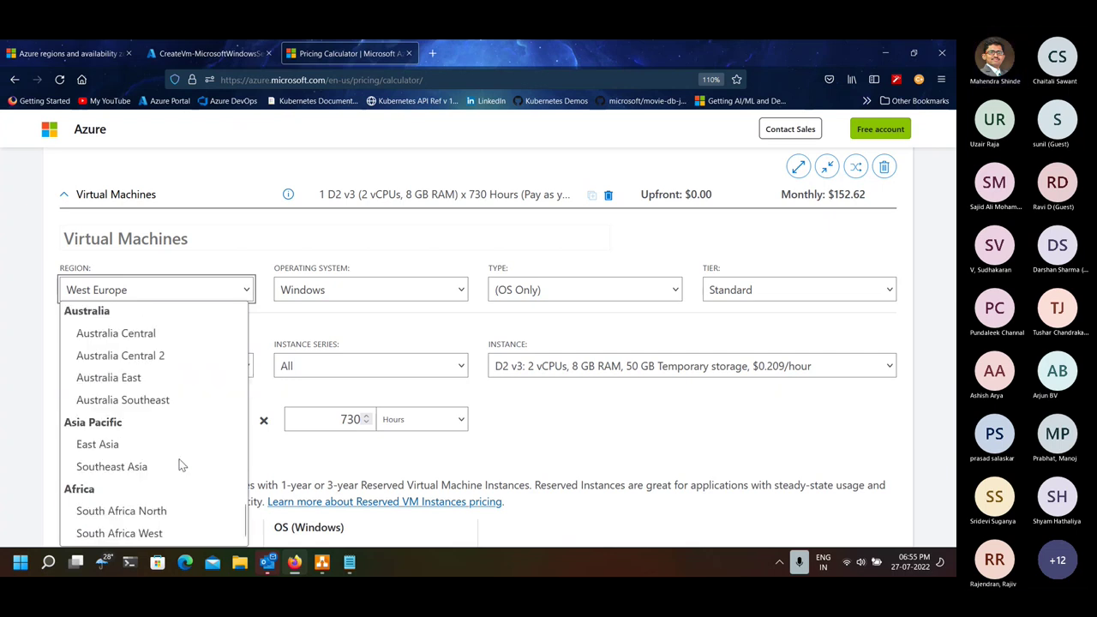
scroll(140, 444, "up", 6)
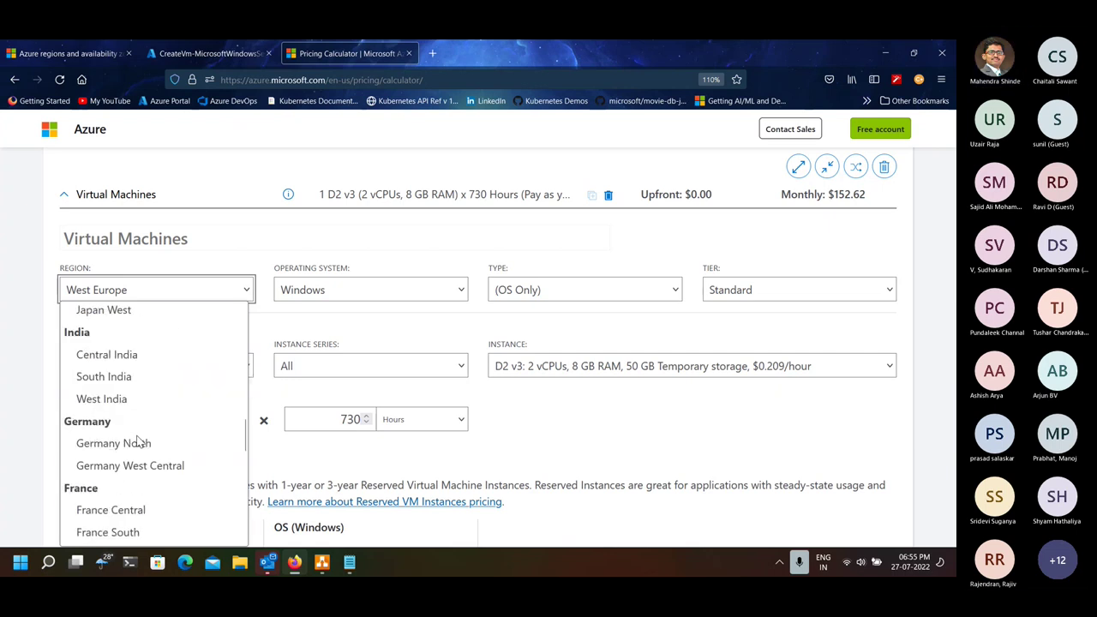
left_click(101, 398)
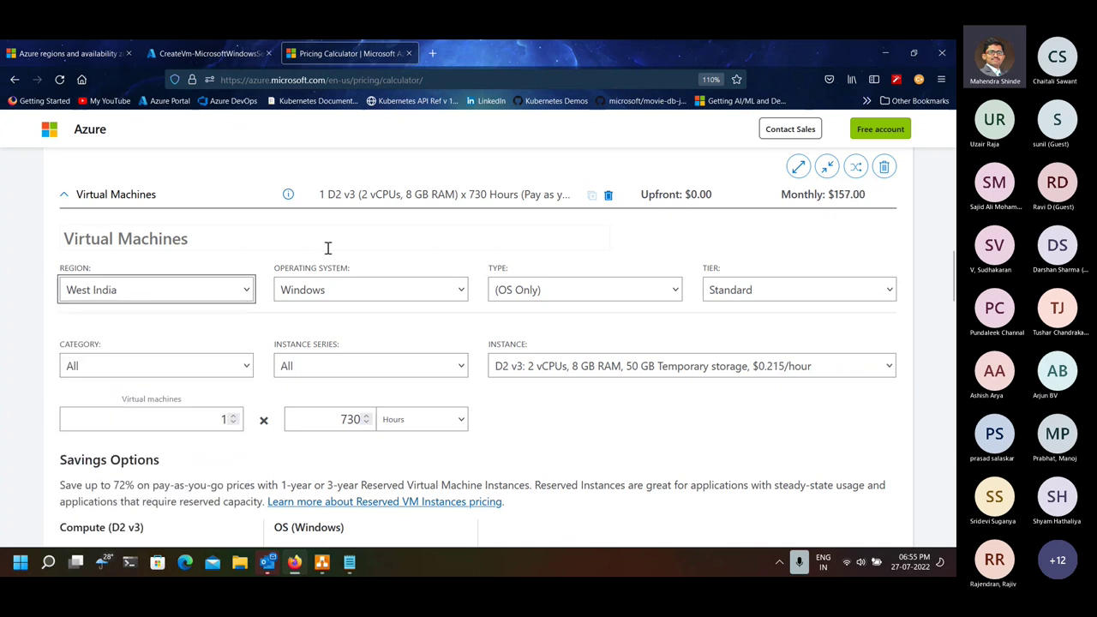
- Check the operating system and type choices for the virtual machine, keeping Windows and (OS Only)
left_click(377, 287)
left_click(381, 290)
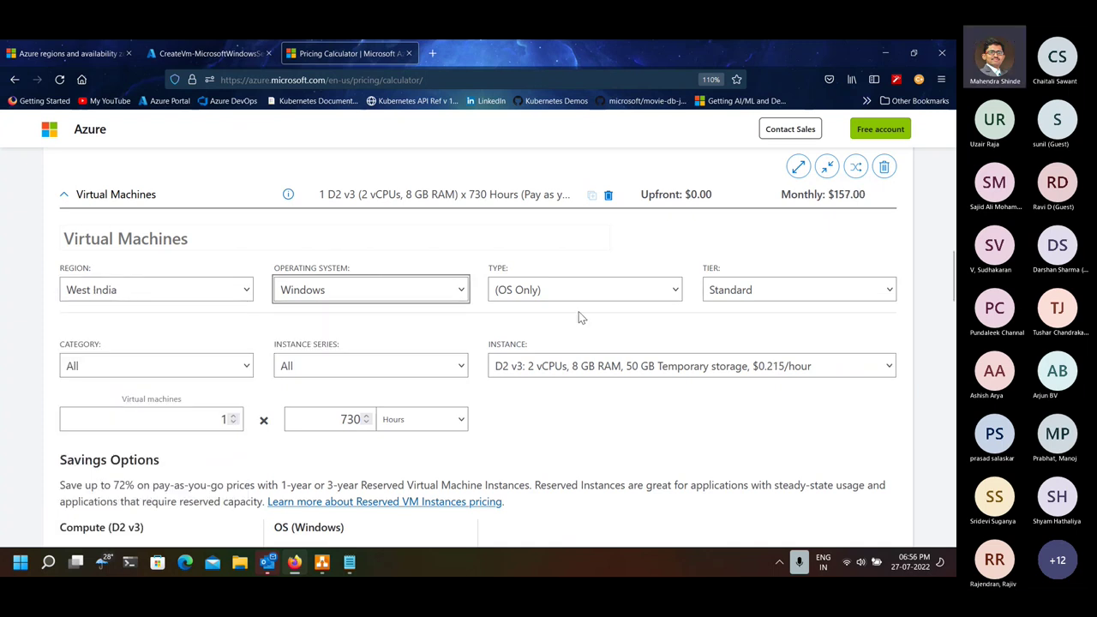
left_click(656, 296)
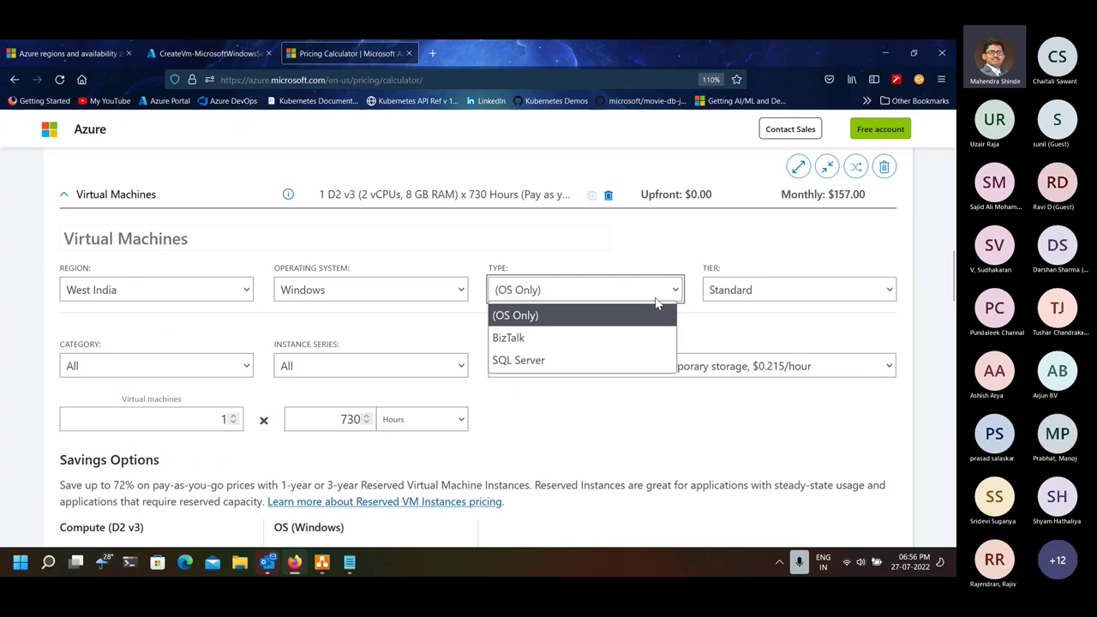
left_click(656, 300)
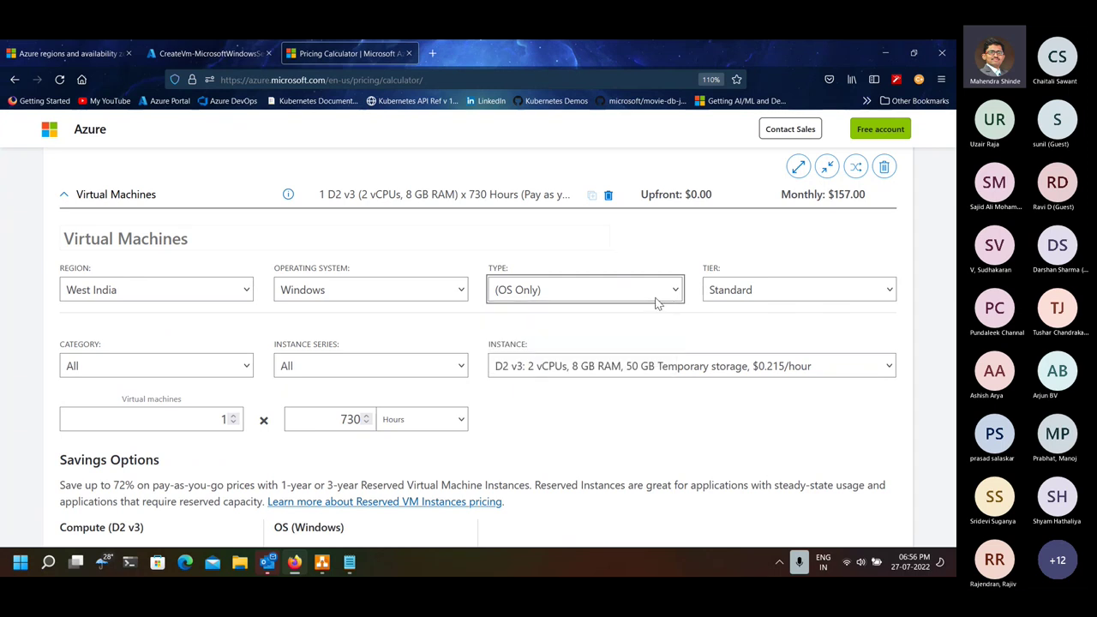
- Choose the Compute optimized category, the F-series and the F4 instance with 4 vCPUs and 8 GB RAM
left_click(205, 373)
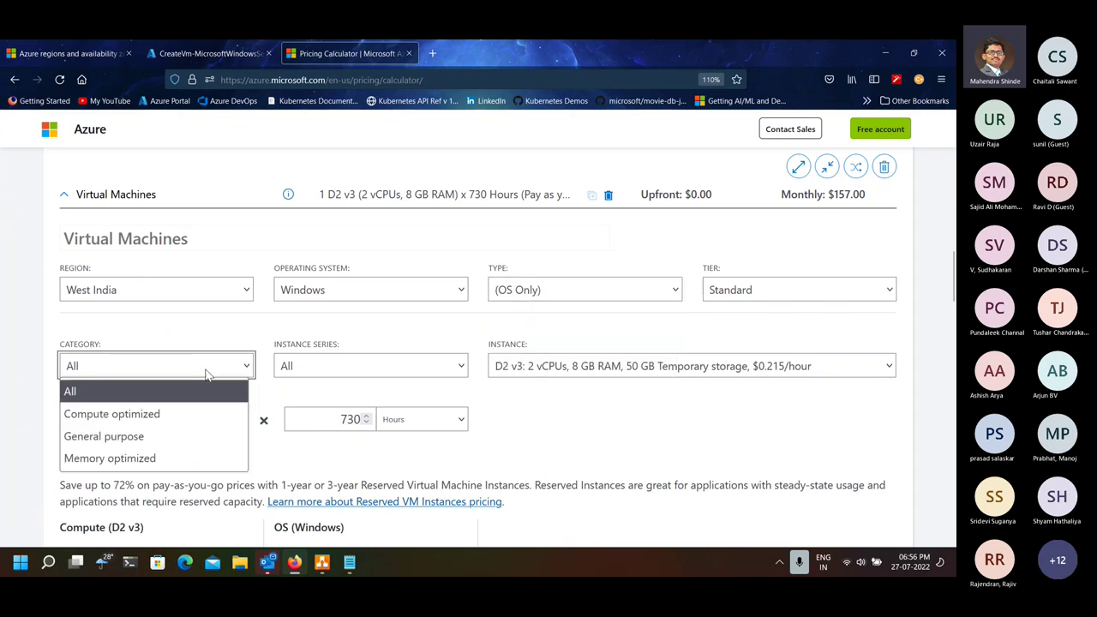
left_click(169, 414)
left_click(308, 366)
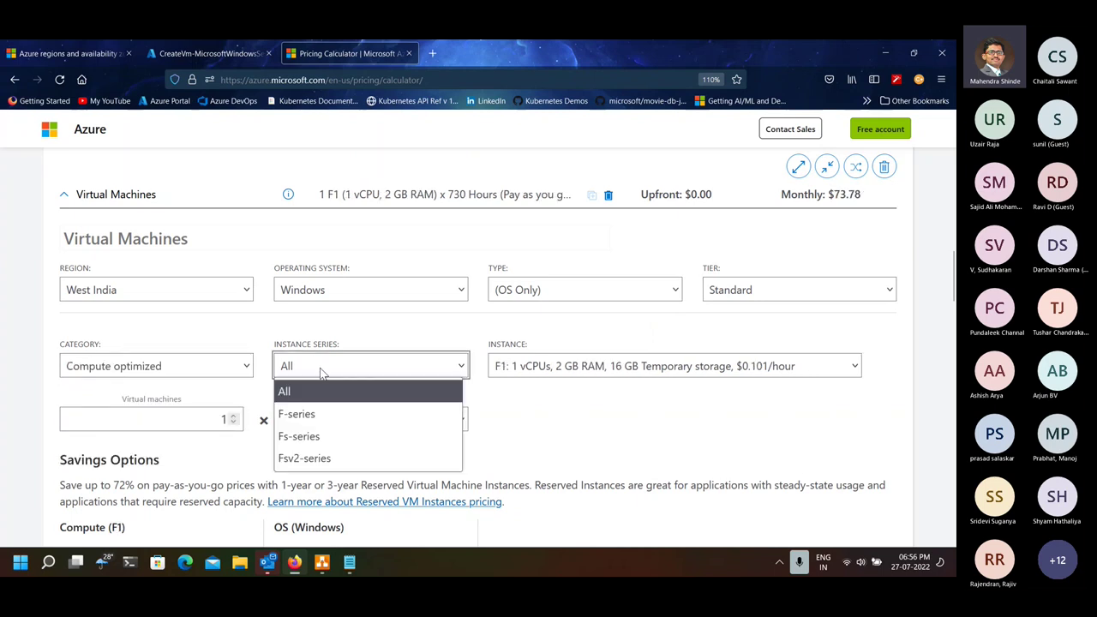
left_click(319, 414)
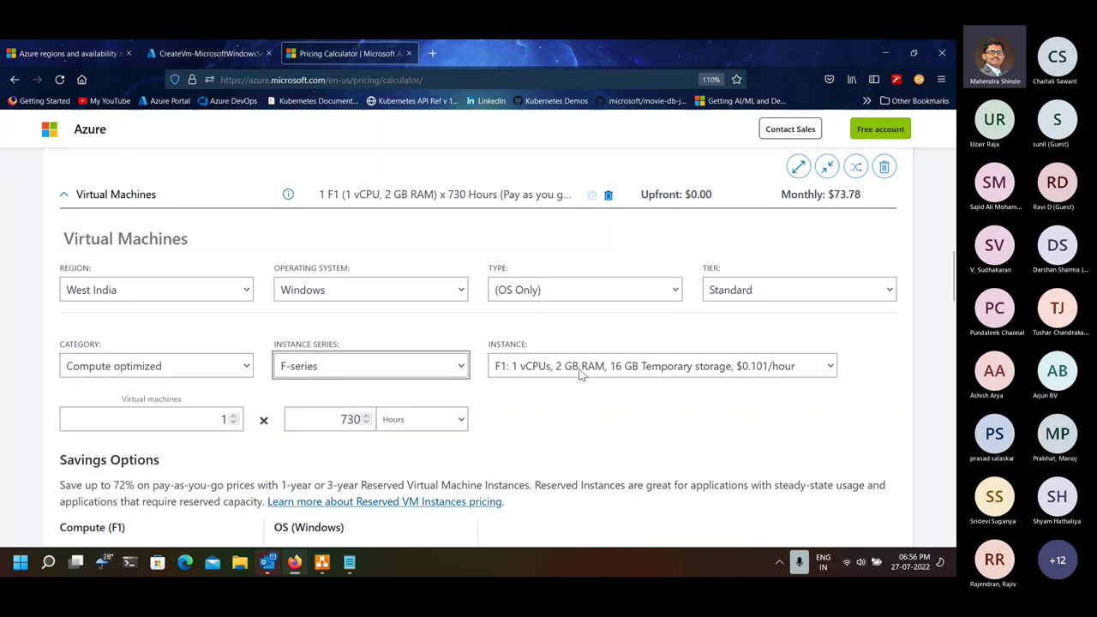
left_click(593, 368)
left_click(573, 437)
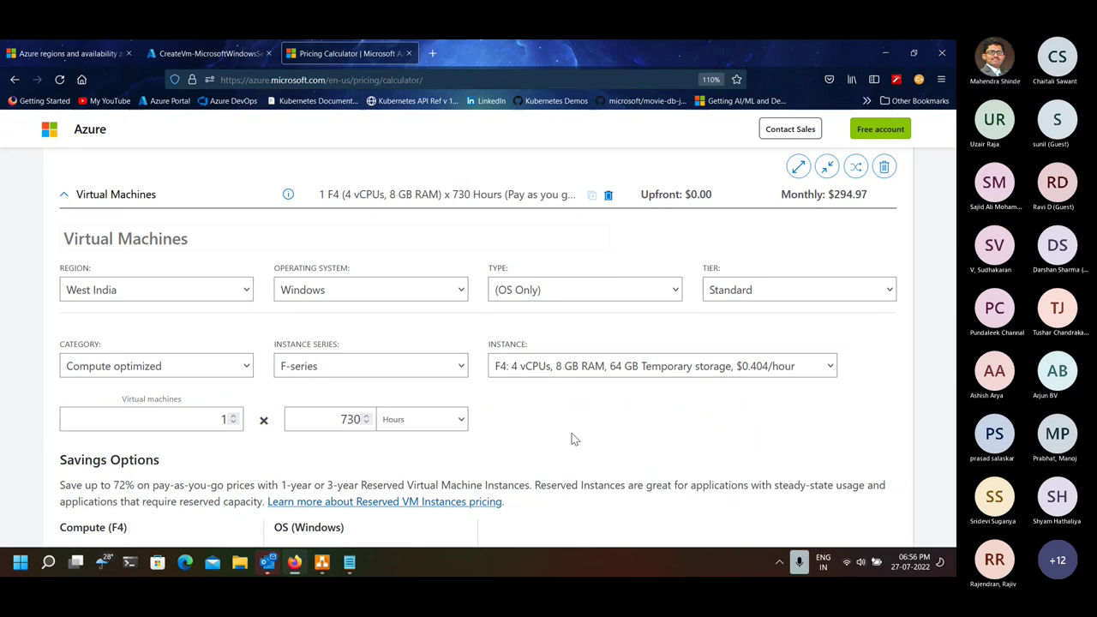
- Select all the text in each of the two Notepad notes, then minimize both and return to the pricing calculator
mouse_move(354, 566)
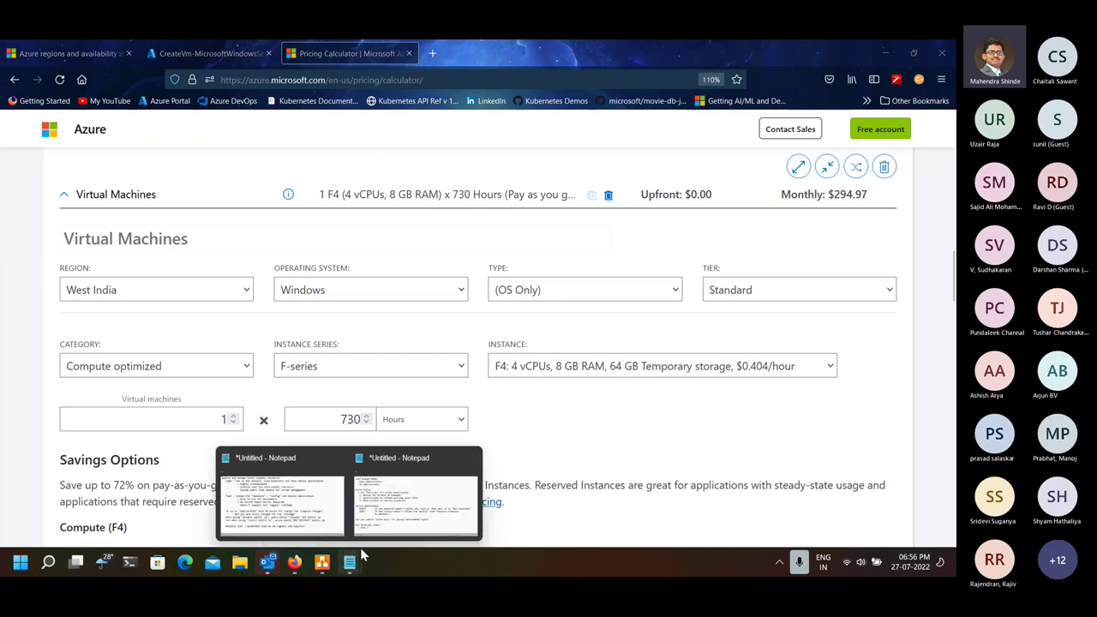
left_click(388, 514)
key("ctrl+a")
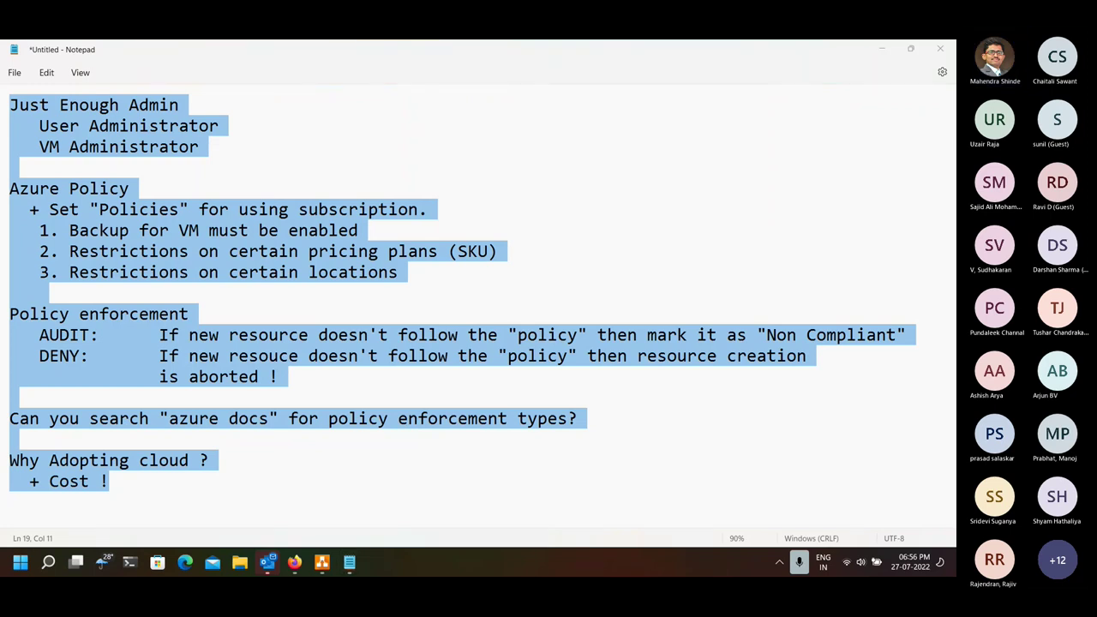
mouse_move(321, 524)
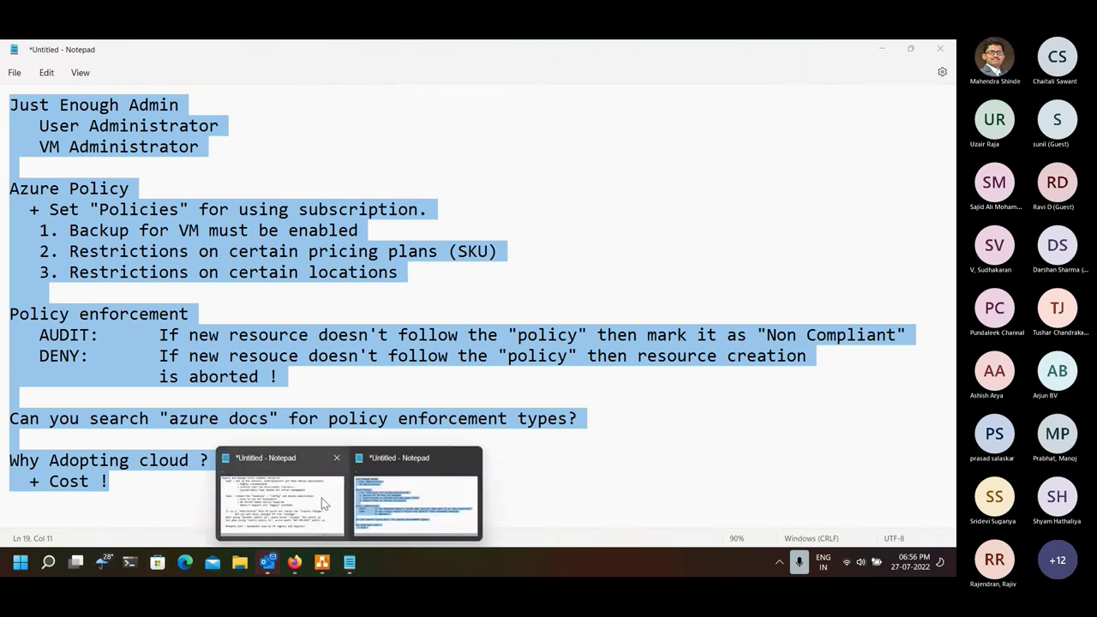
left_click(321, 498)
key("ctrl+a")
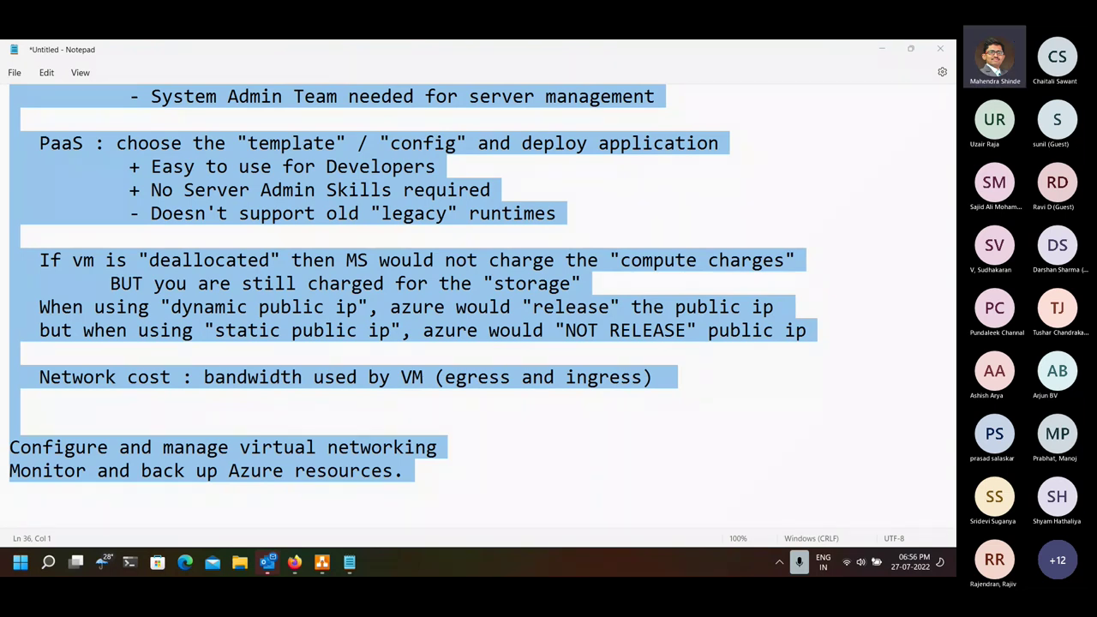
left_click(881, 49)
left_click(133, 530)
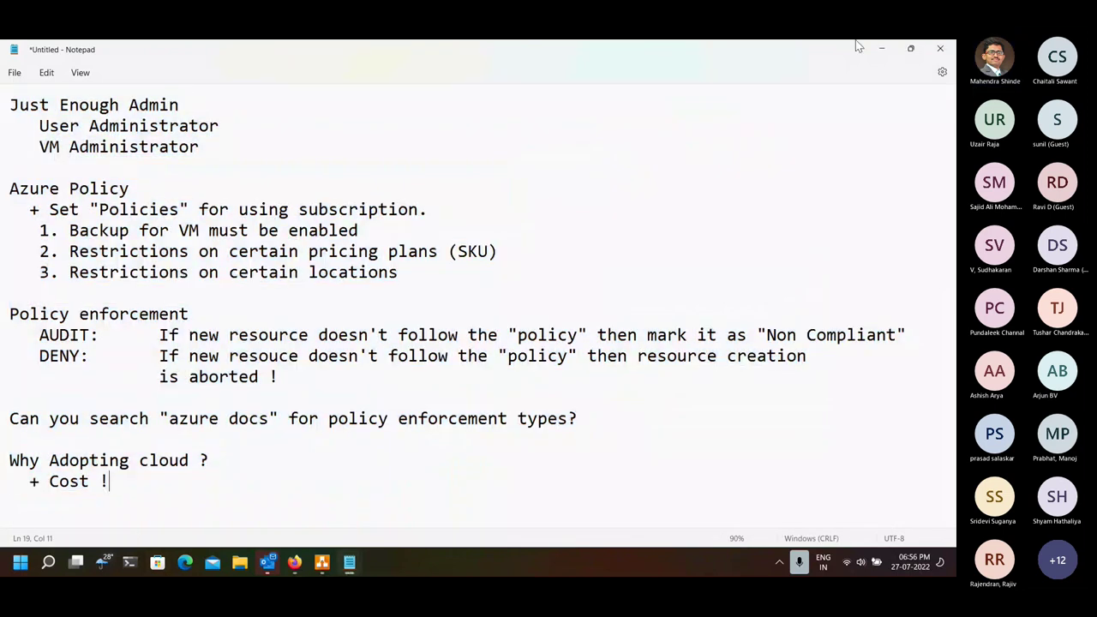
left_click(883, 49)
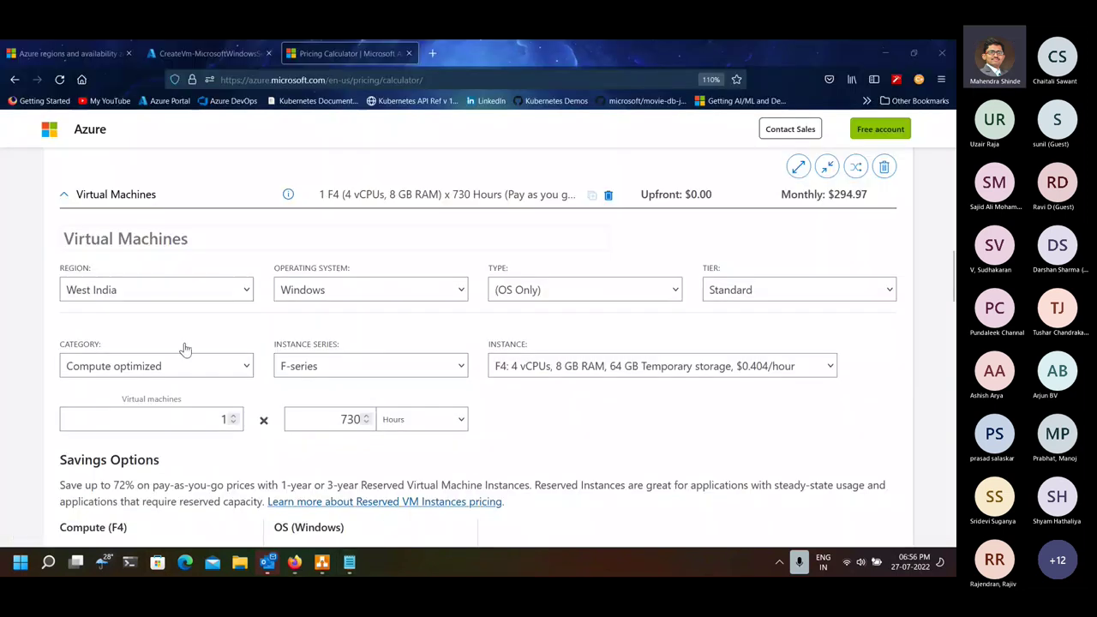
- Set the number of virtual machines in the estimate to 10, keeping 730 hours
left_click(210, 419)
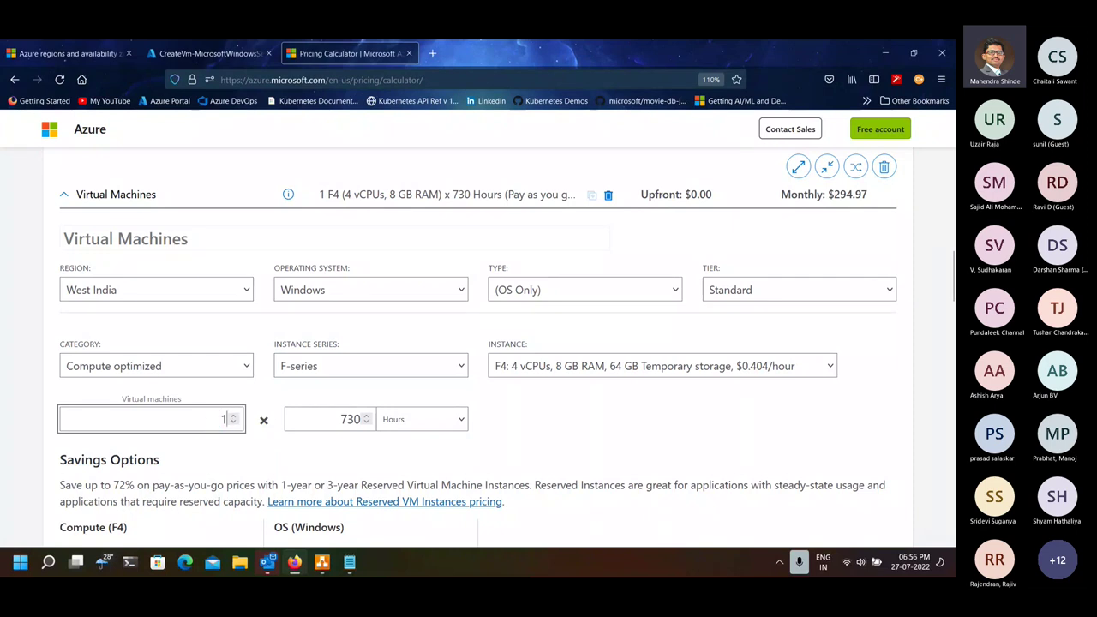
type("0")
key("Tab")
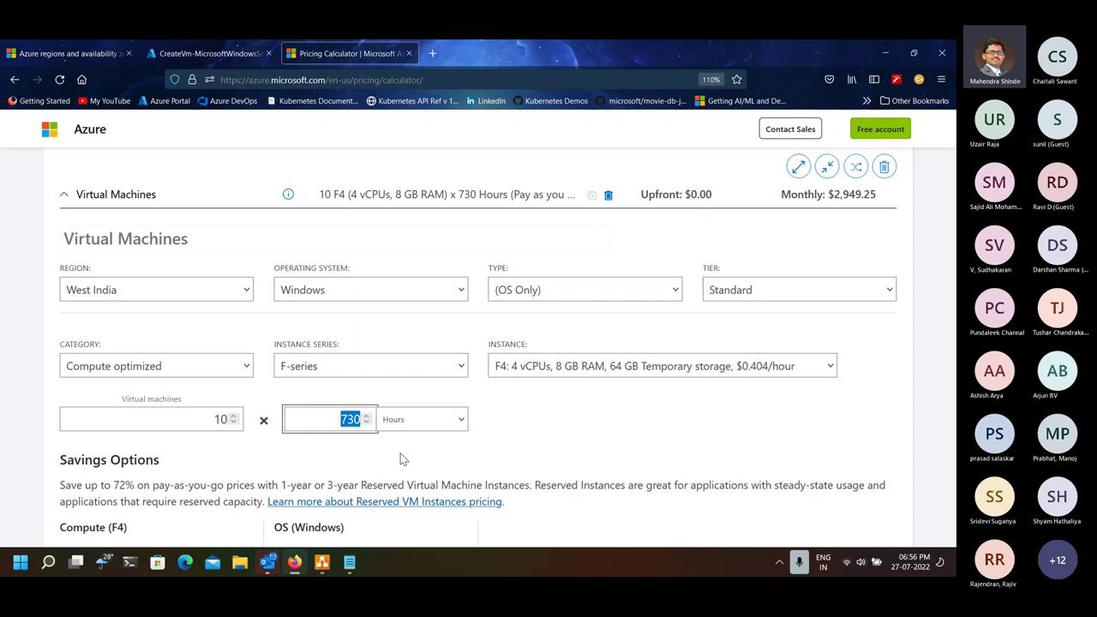
left_click(539, 401)
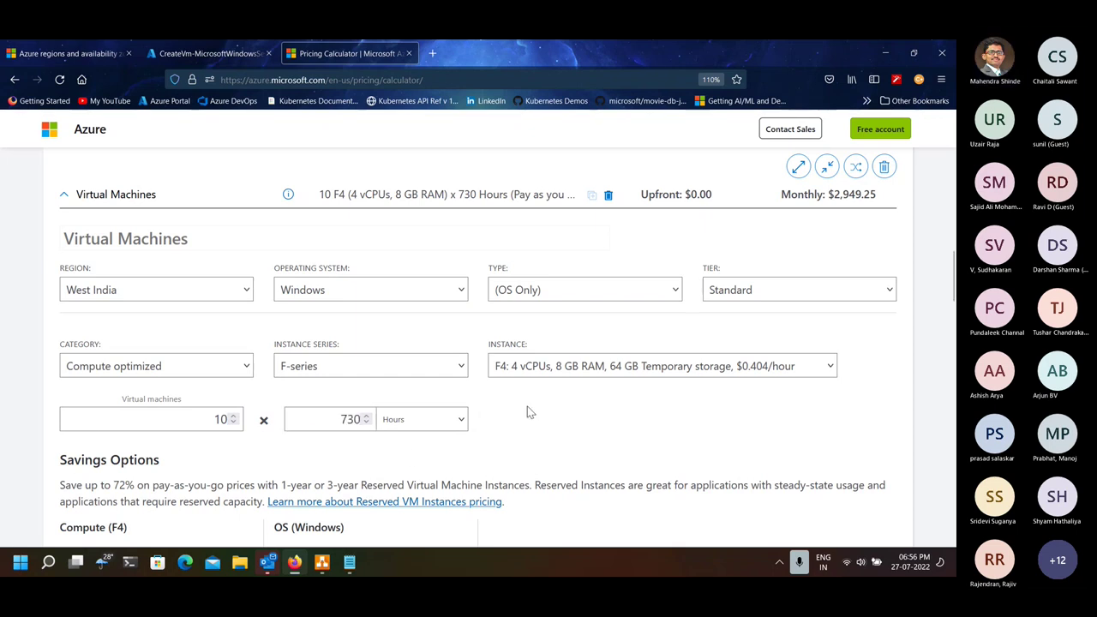
- Change the estimate's currency to India – Rupee (₹) INR and review the savings options and monthly cost breakdown
scroll(575, 455, "down", 3)
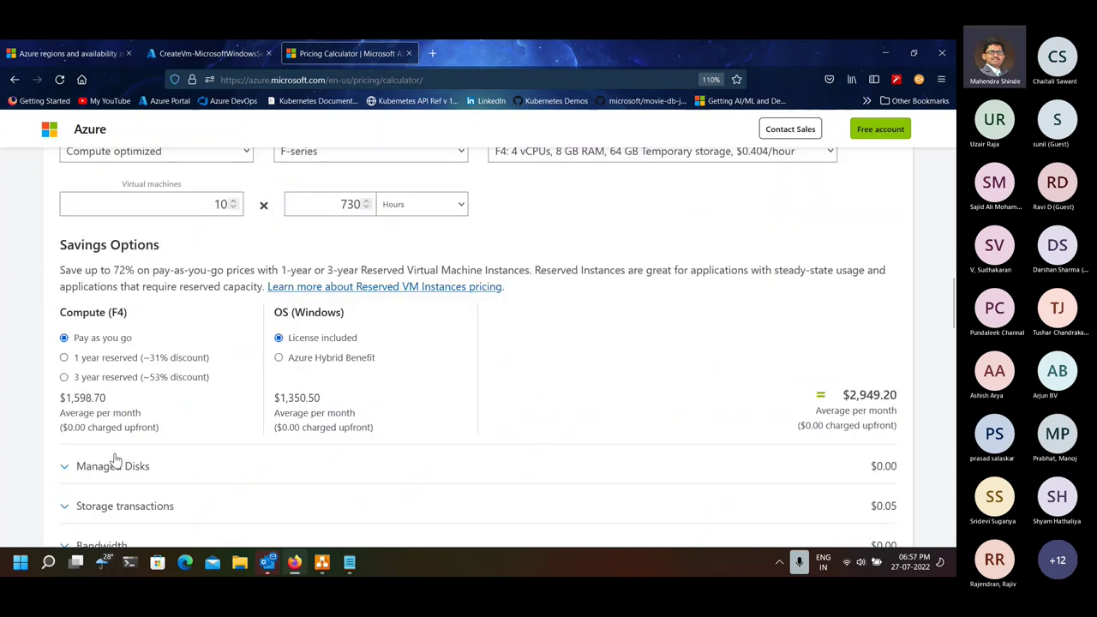
scroll(638, 445, "up", 5)
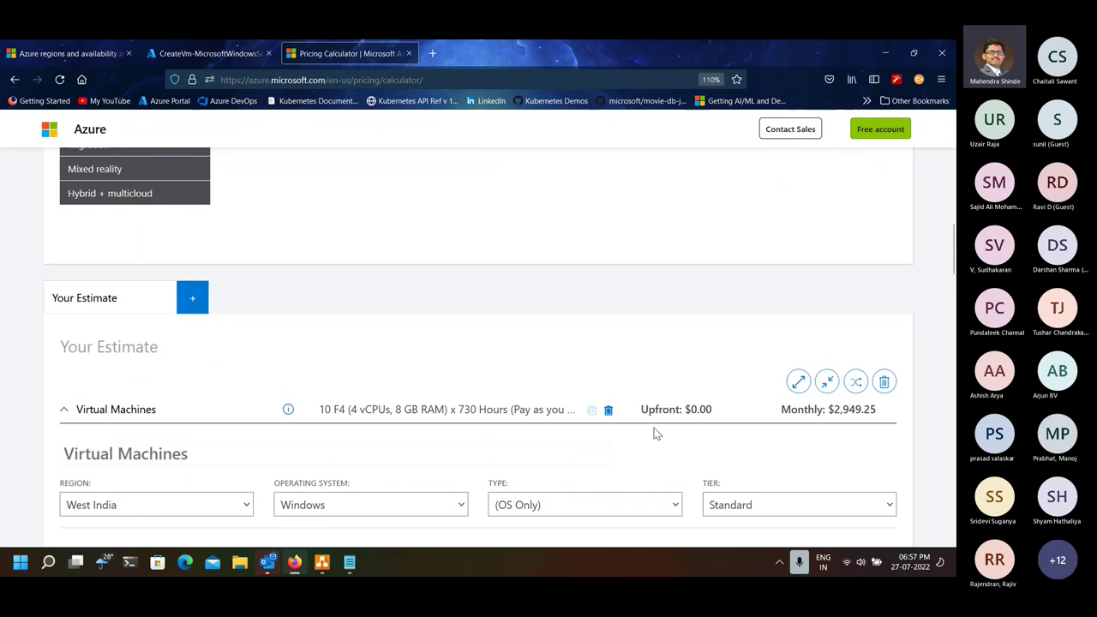
scroll(655, 433, "down", 15)
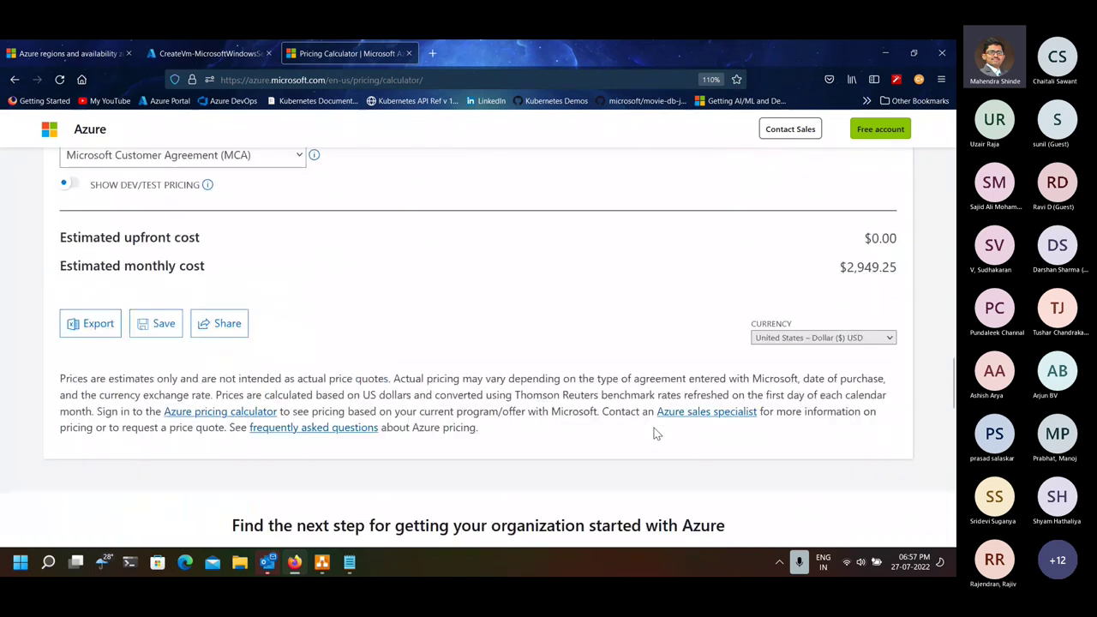
left_click(836, 337)
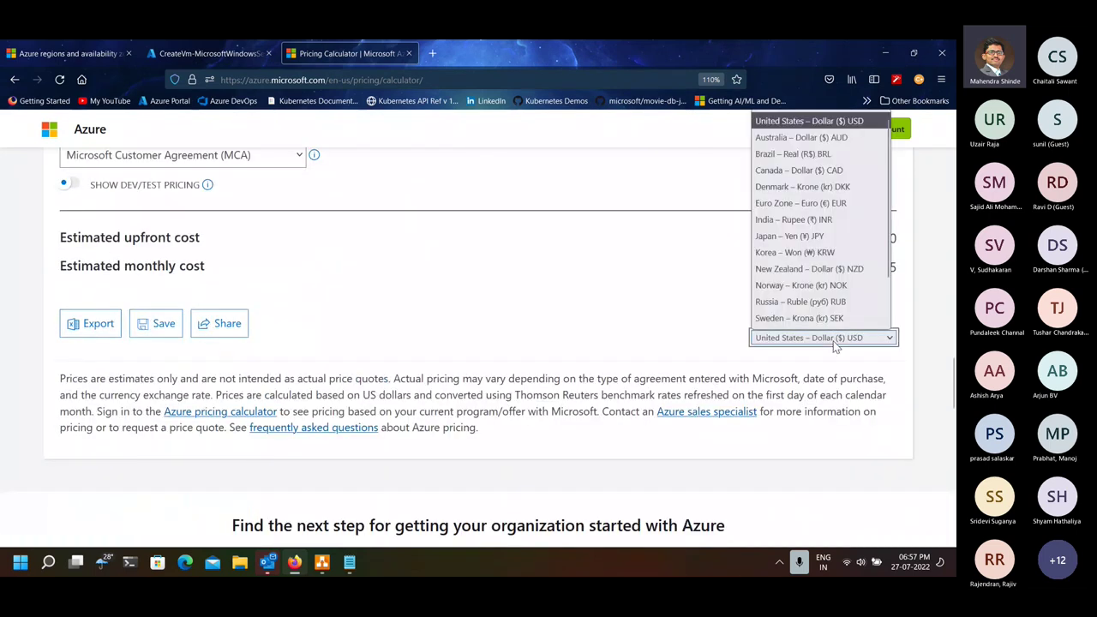
left_click(836, 223)
scroll(567, 486, "up", 10)
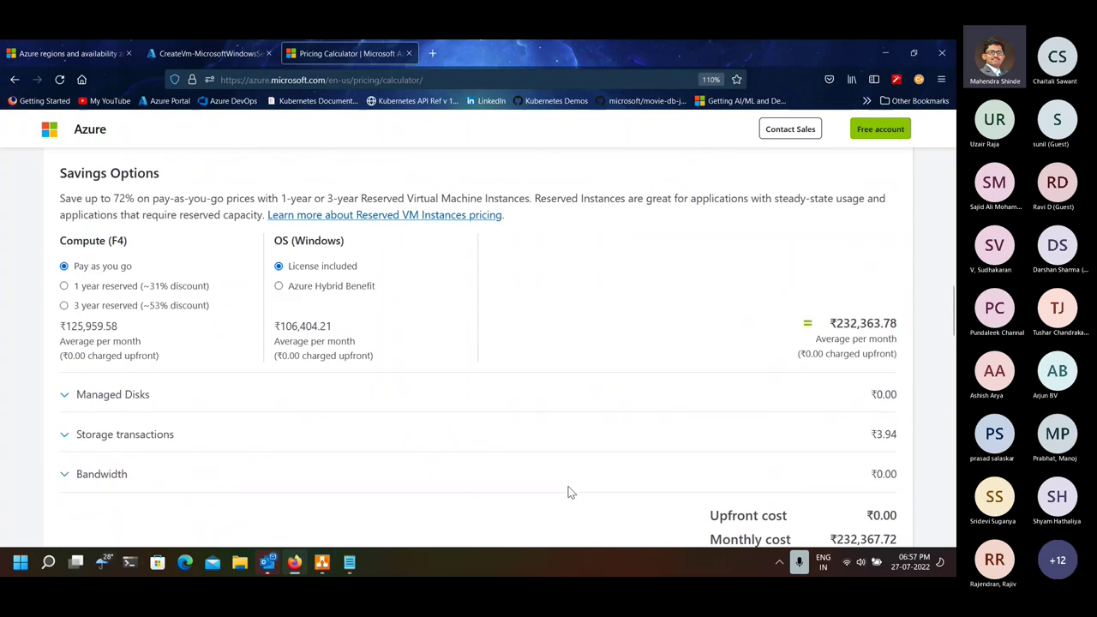
scroll(567, 493, "up", 1)
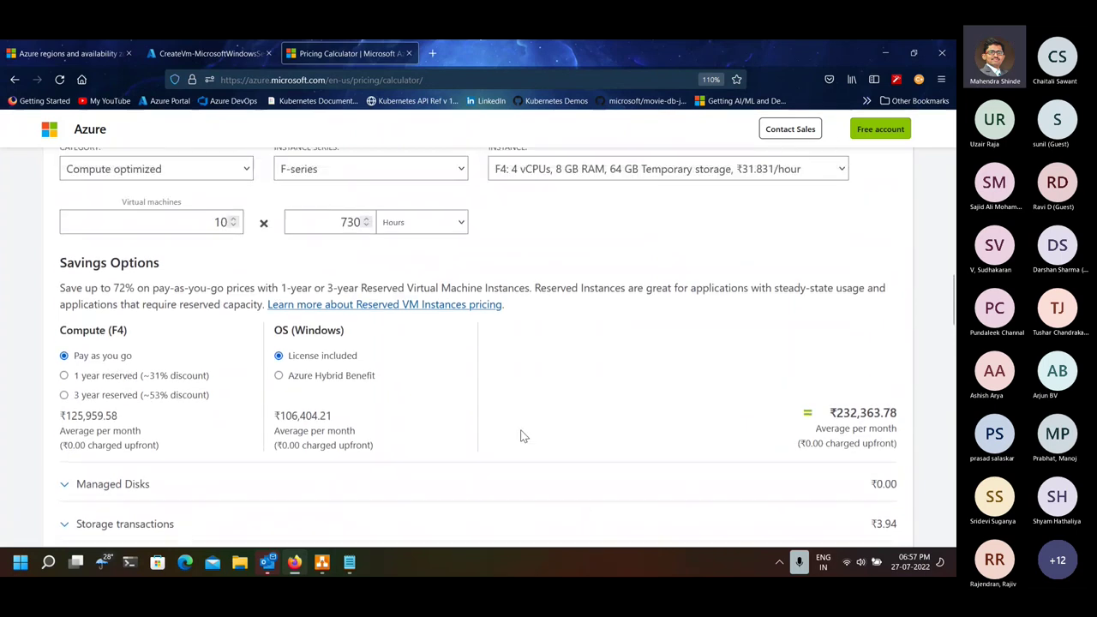
- Switch the virtual machine estimate to the General purpose category and choose the A3 instance with 4 cores and 7 GB RAM
scroll(524, 436, "up", 1)
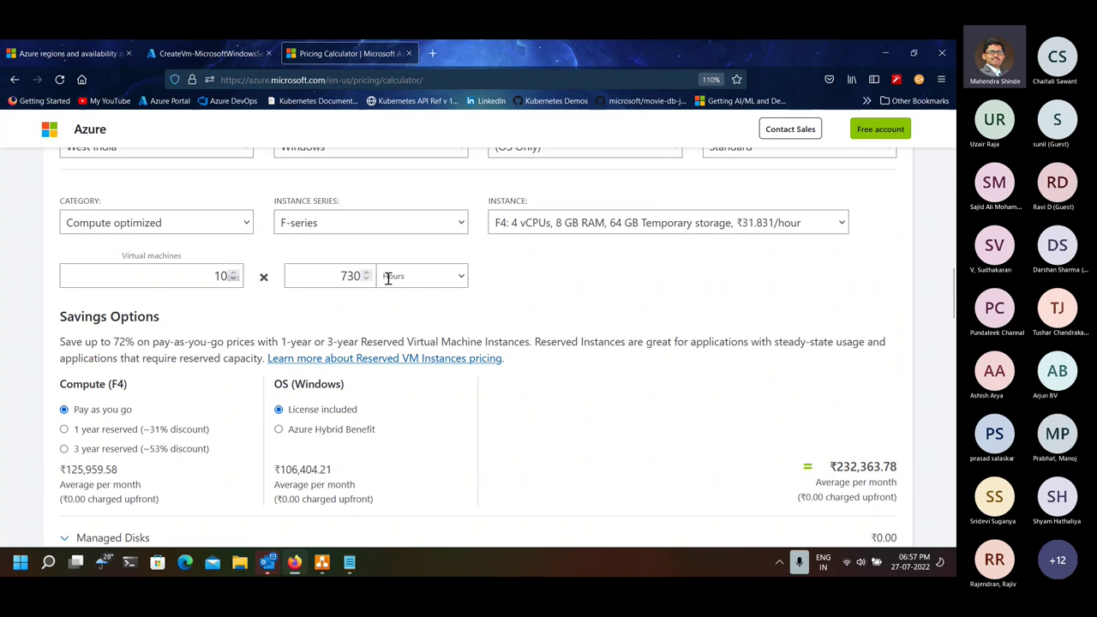
scroll(691, 294, "up", 2)
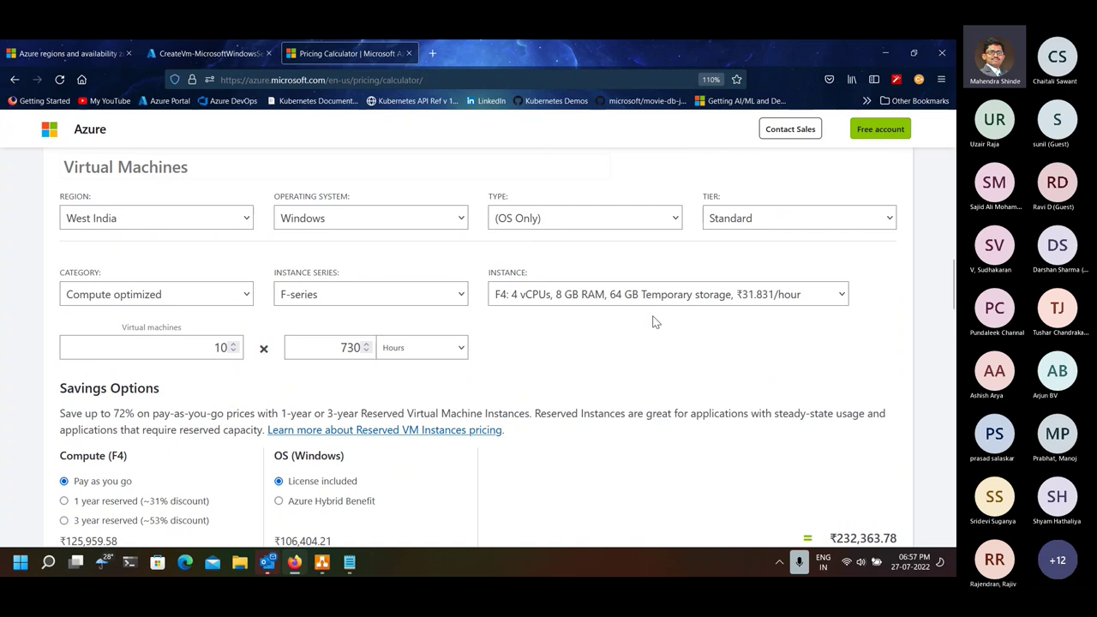
left_click(623, 294)
left_click(622, 294)
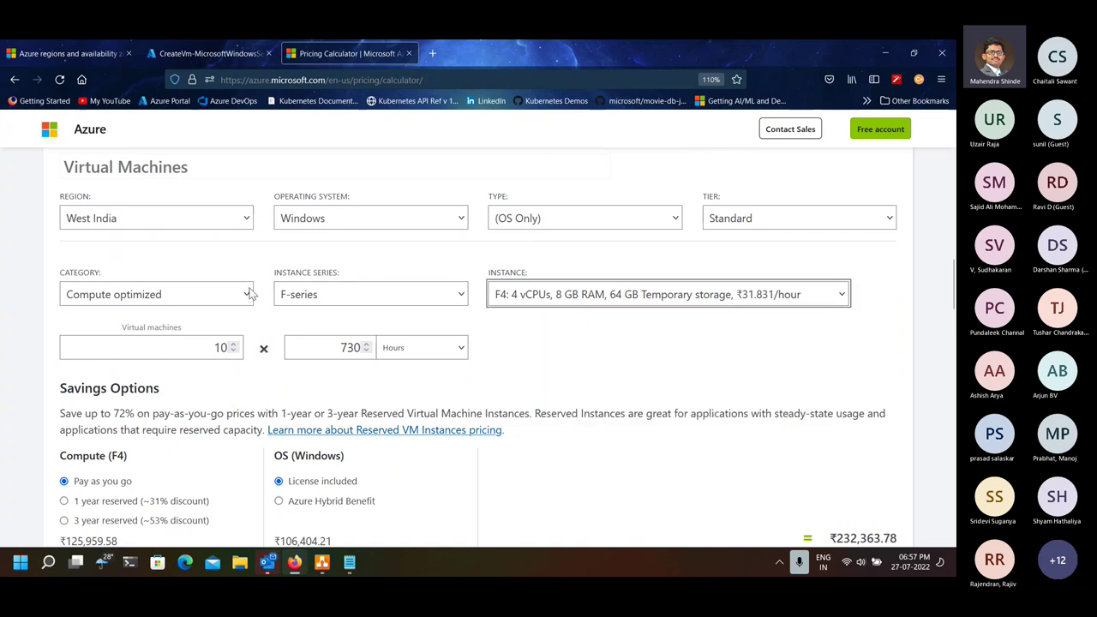
left_click(182, 289)
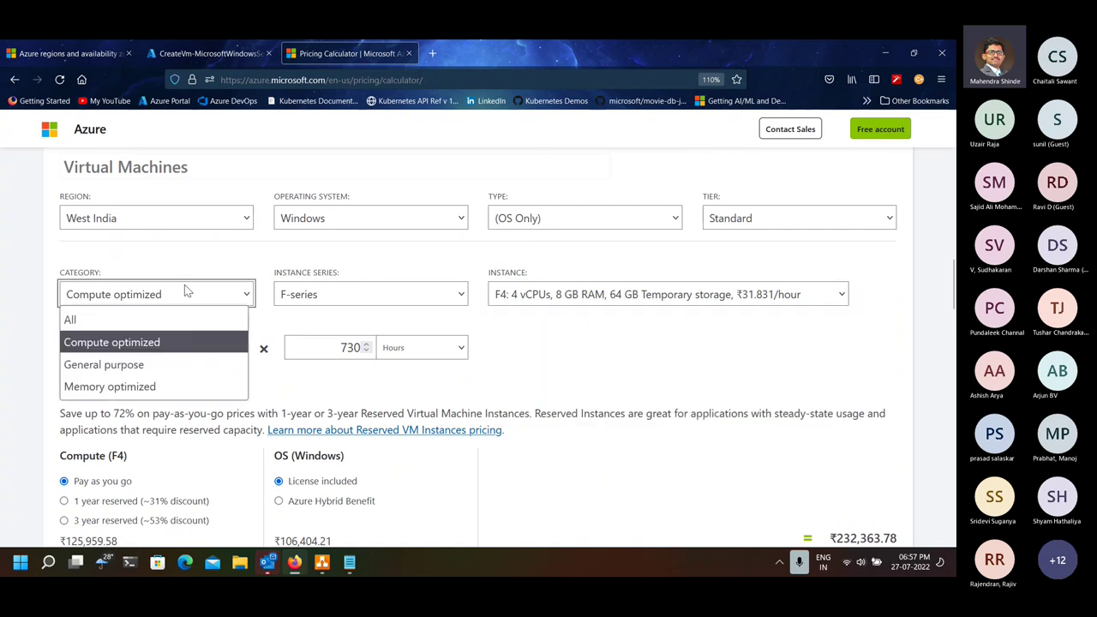
left_click(164, 364)
left_click(551, 299)
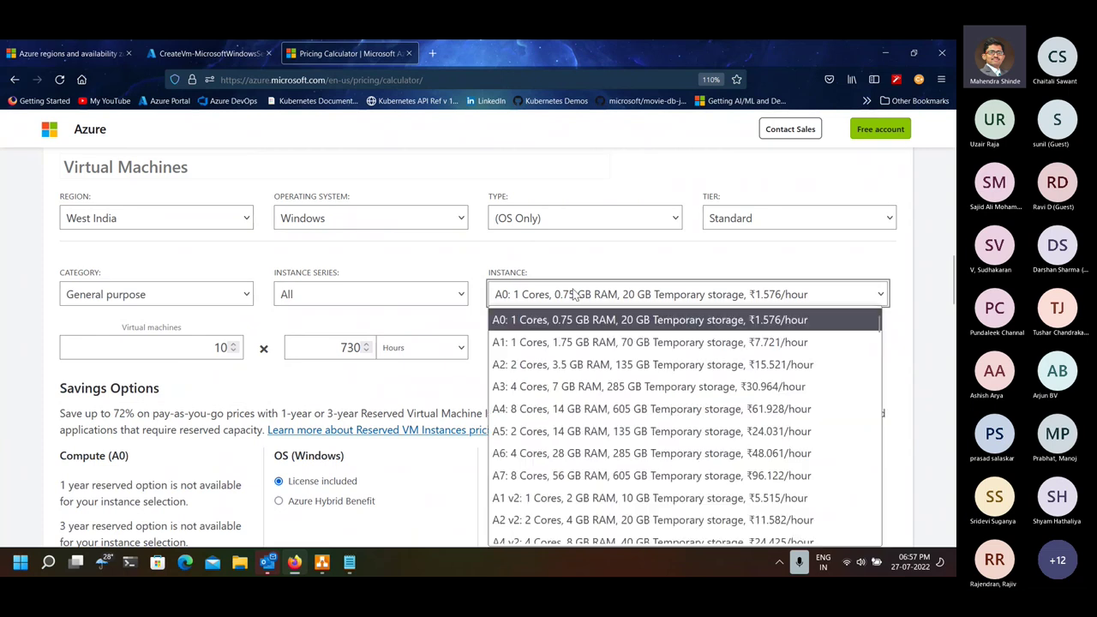
left_click(590, 384)
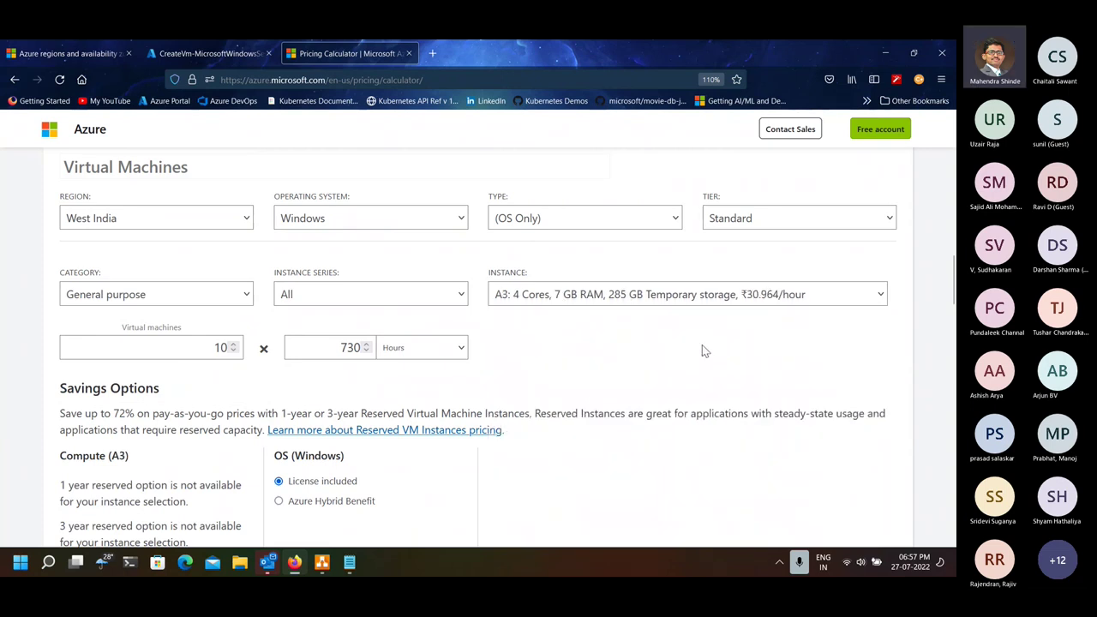
- Review the A3 estimate's reservation and Windows license options, add-on costs and monthly cost
scroll(712, 392, "down", 2)
scroll(712, 394, "down", 2)
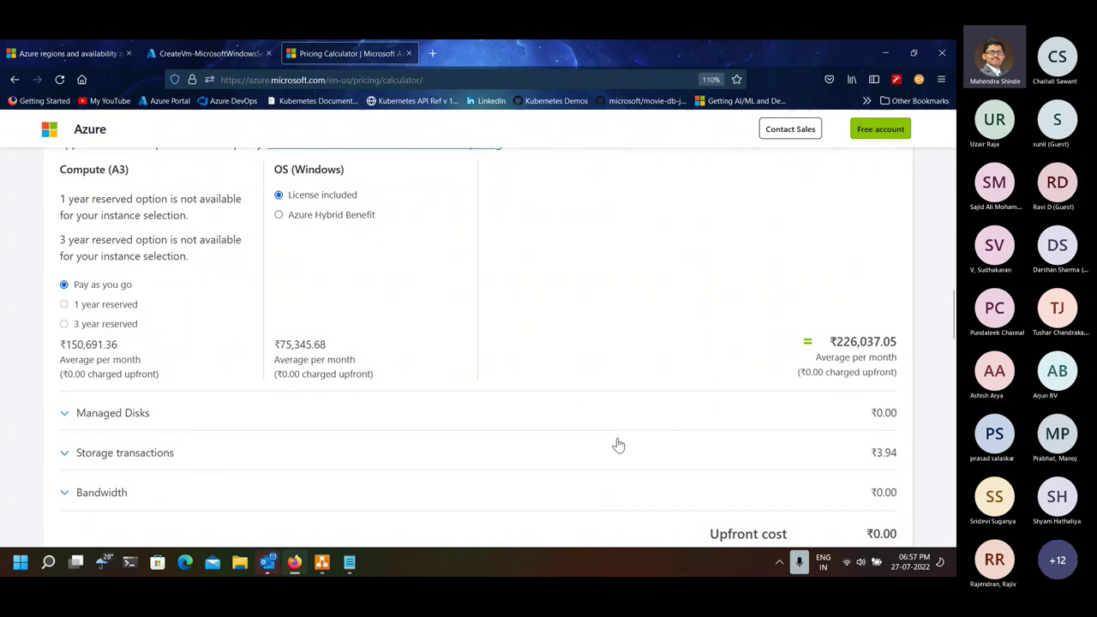
scroll(619, 445, "up", 1)
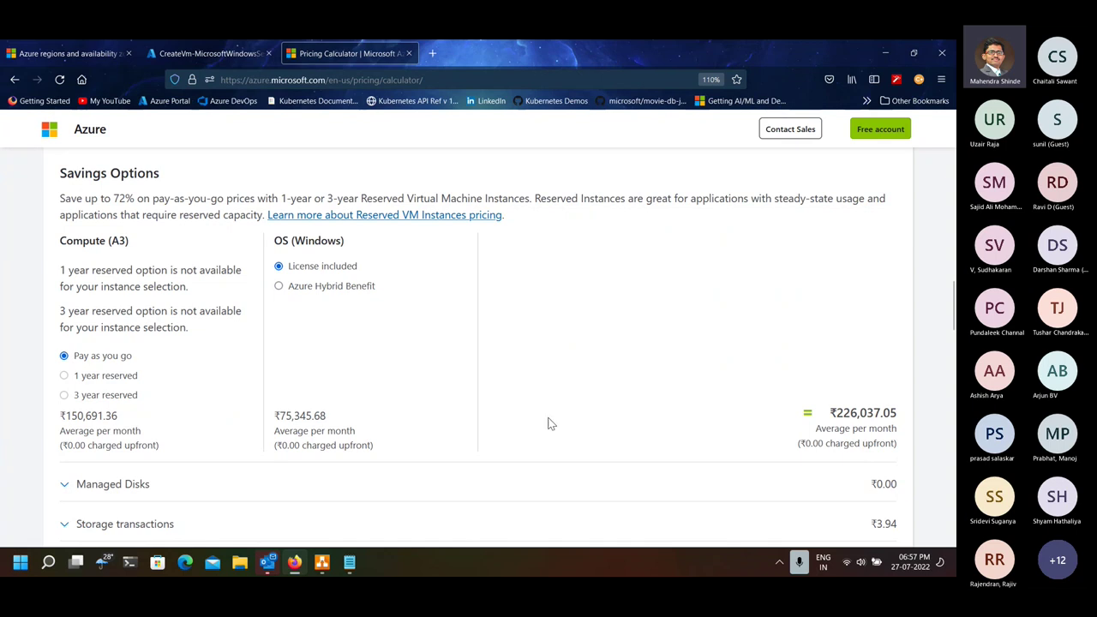
scroll(549, 421, "up", 2)
scroll(565, 446, "down", 1)
scroll(566, 446, "down", 2)
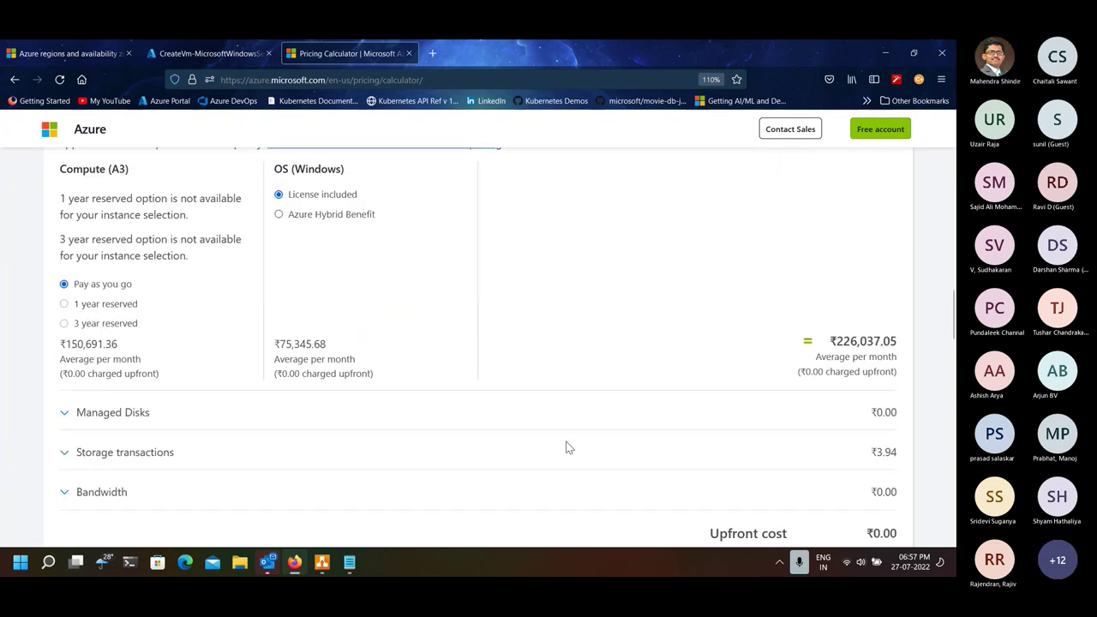
scroll(567, 446, "down", 2)
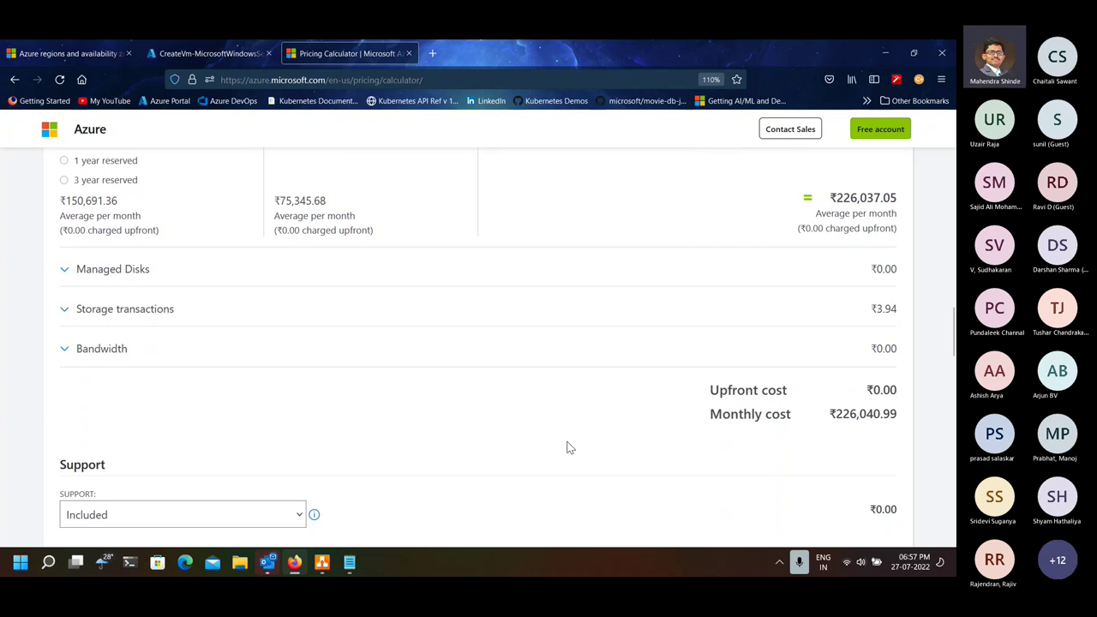
scroll(567, 446, "up", 4)
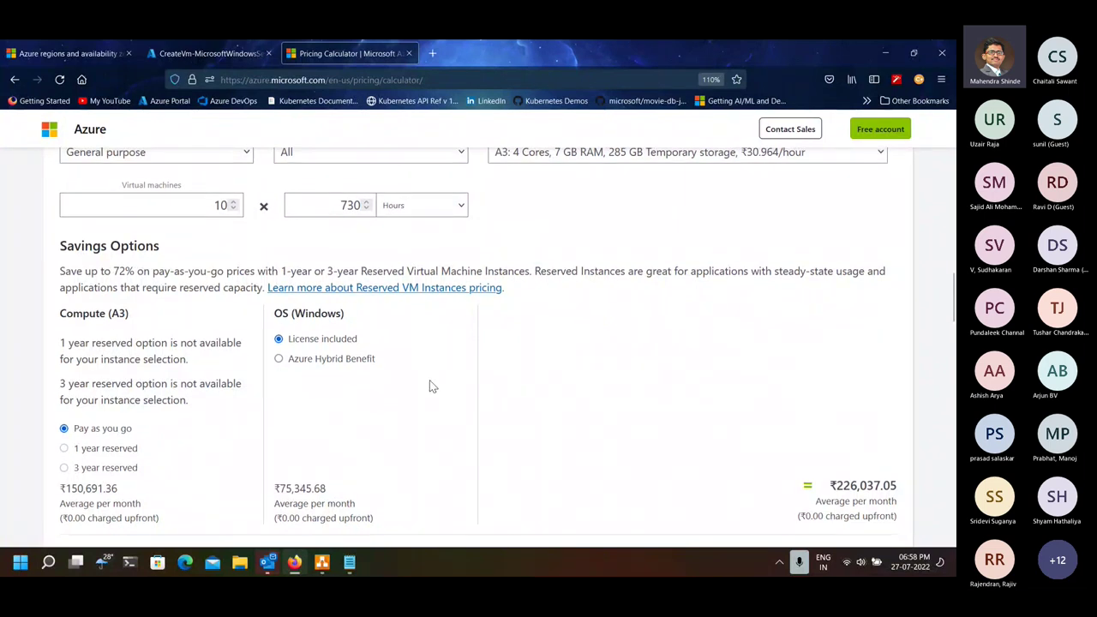
- Change the instance to D8d v4 with 8 vCPUs, 32 GB RAM and 300 GB temporary storage
scroll(430, 381, "up", 2)
left_click(528, 300)
scroll(563, 426, "down", 10)
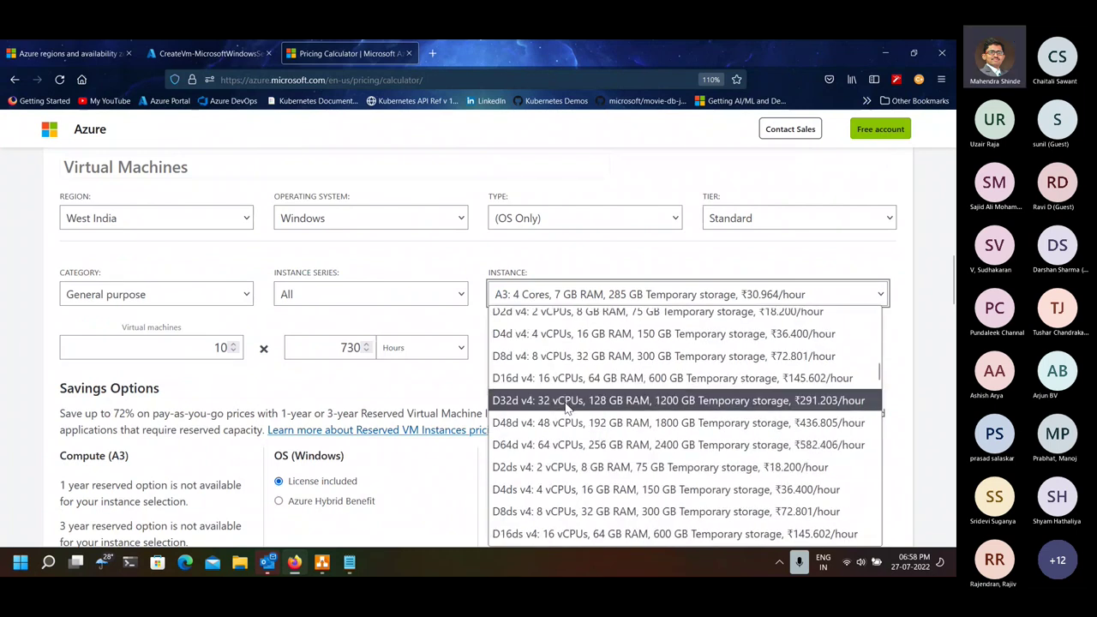
left_click(559, 357)
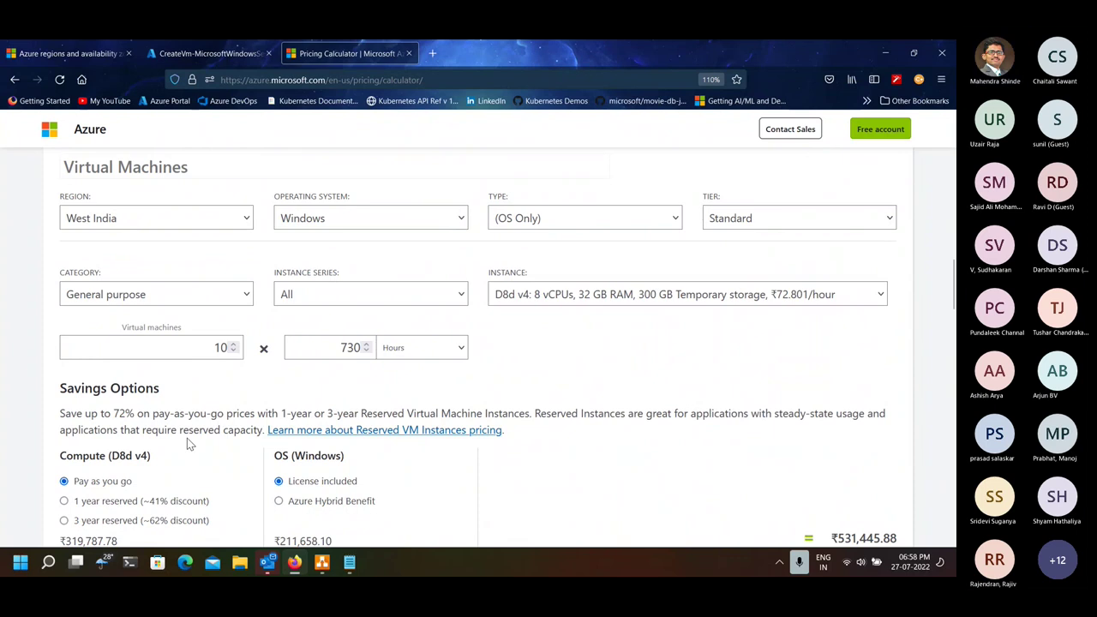
- Apply the 3 year reserved compute option and the Azure Hybrid Benefit for the Windows license
left_click(64, 520)
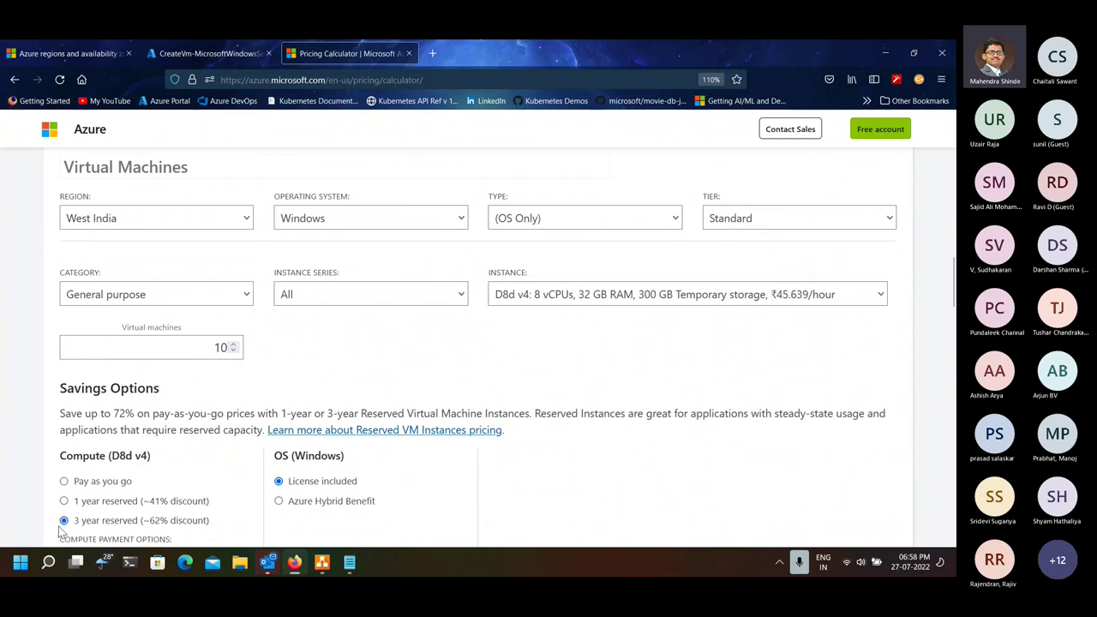
scroll(277, 402, "down", 2)
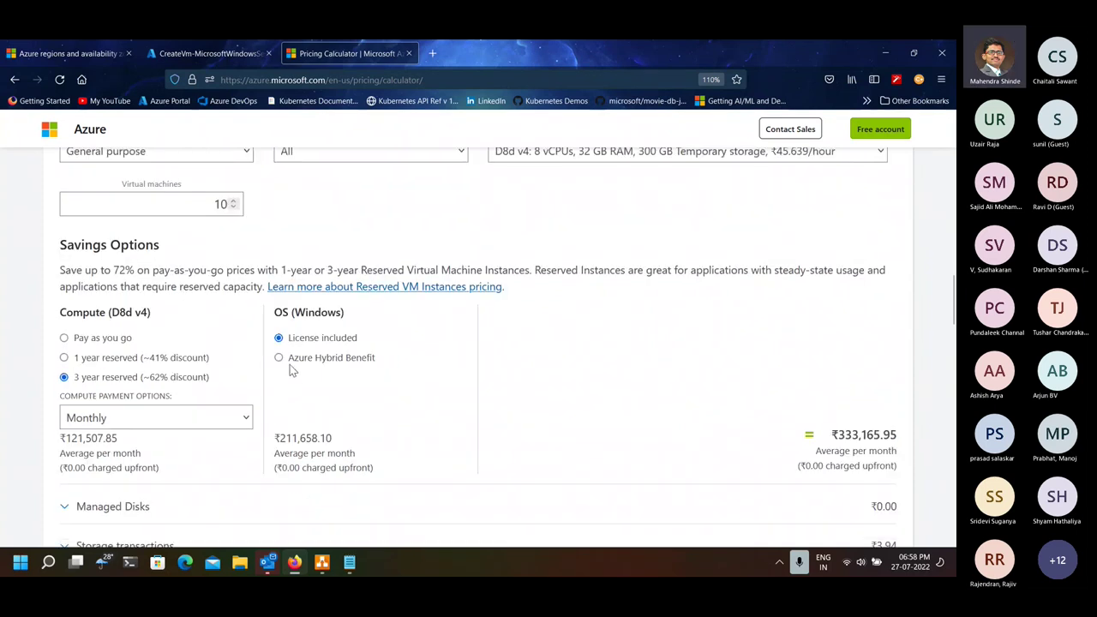
left_click(279, 358)
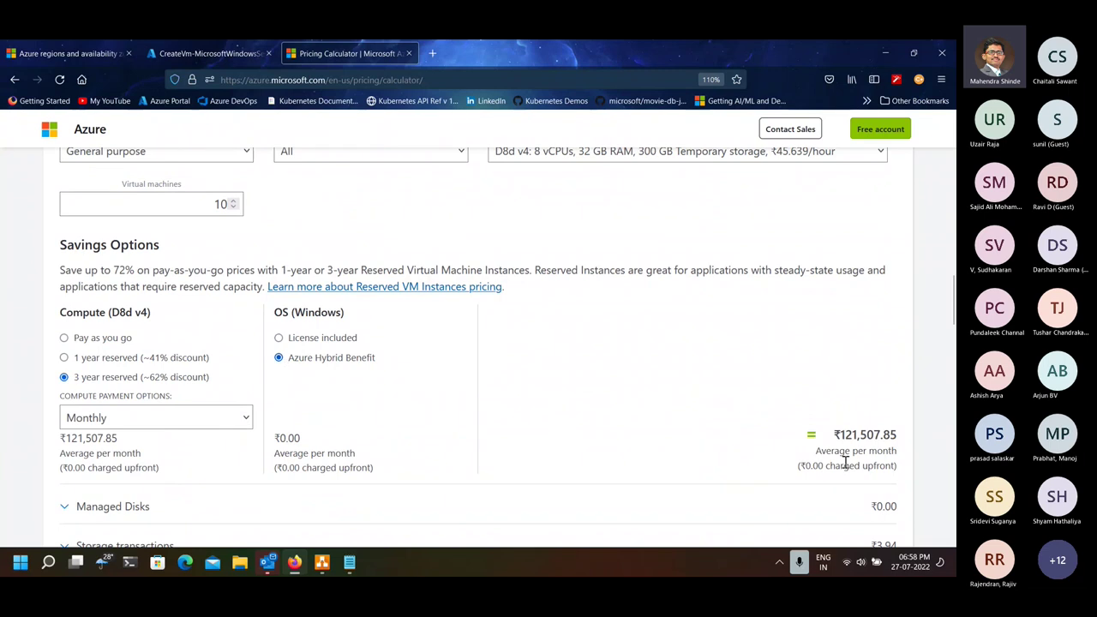
scroll(737, 473, "up", 1)
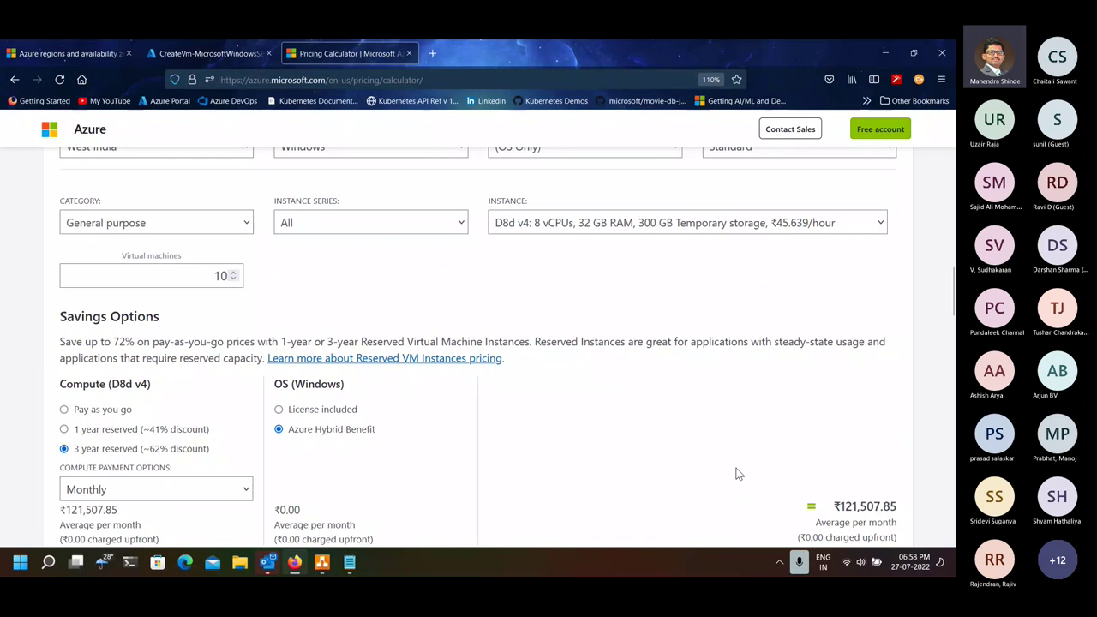
scroll(738, 474, "down", 1)
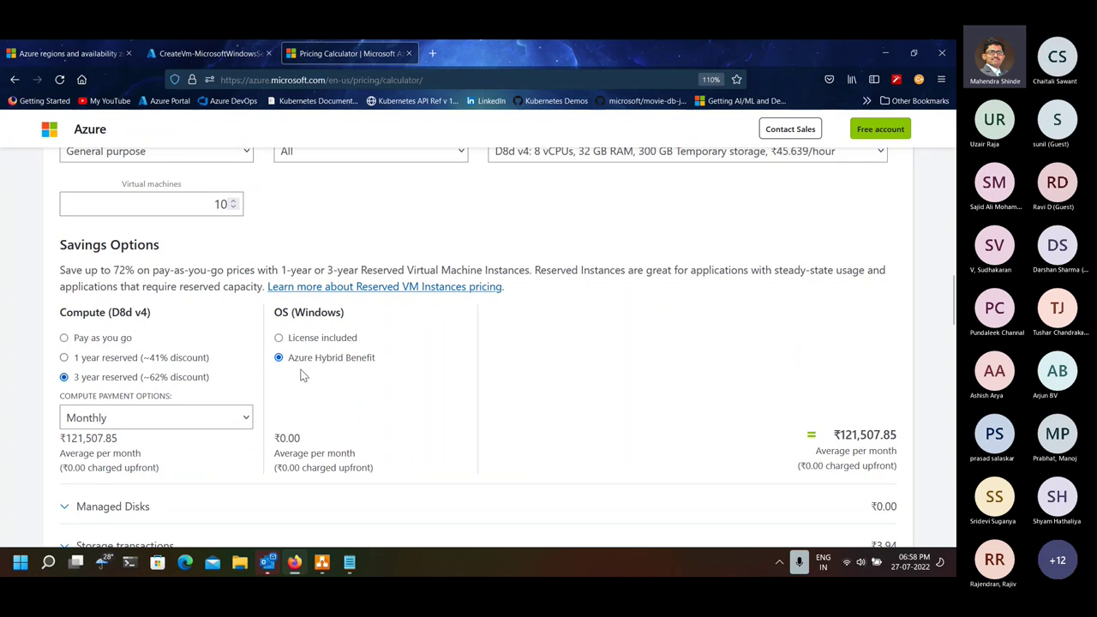
- Add 10 Standard HDD managed disks of size S15 (256 GiB) to the estimate
scroll(302, 374, "up", 3)
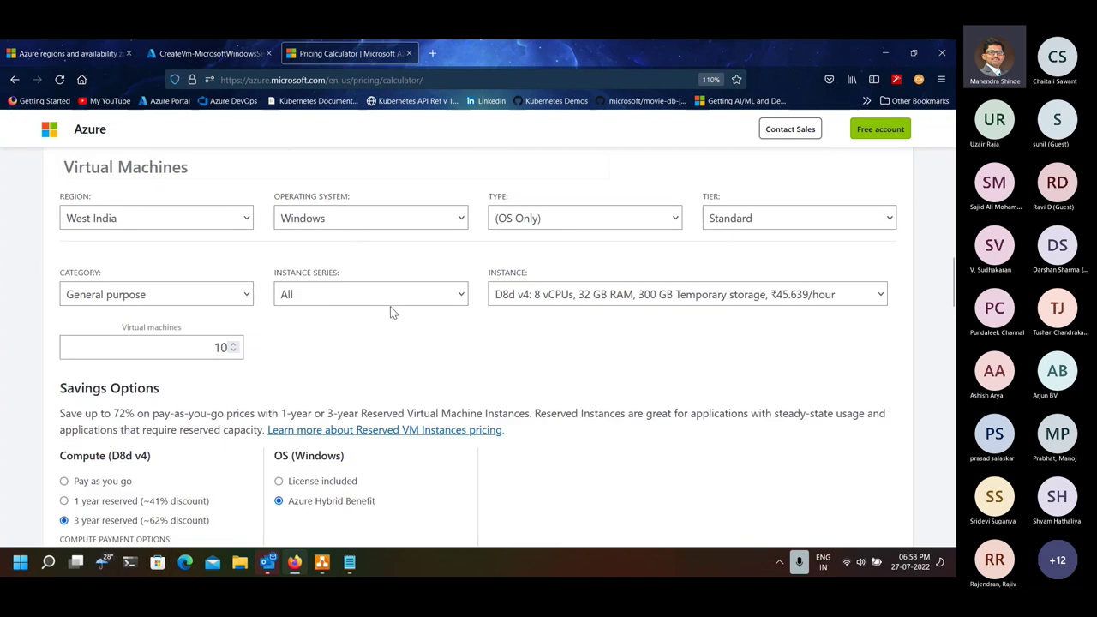
scroll(399, 484, "down", 5)
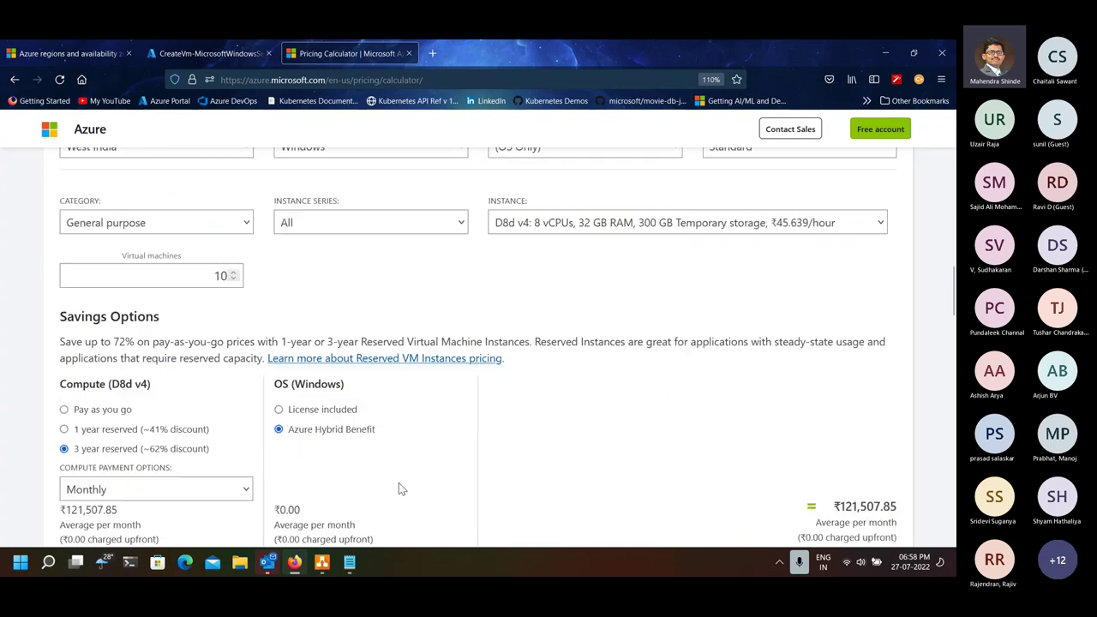
scroll(357, 476, "down", 3)
left_click(112, 291)
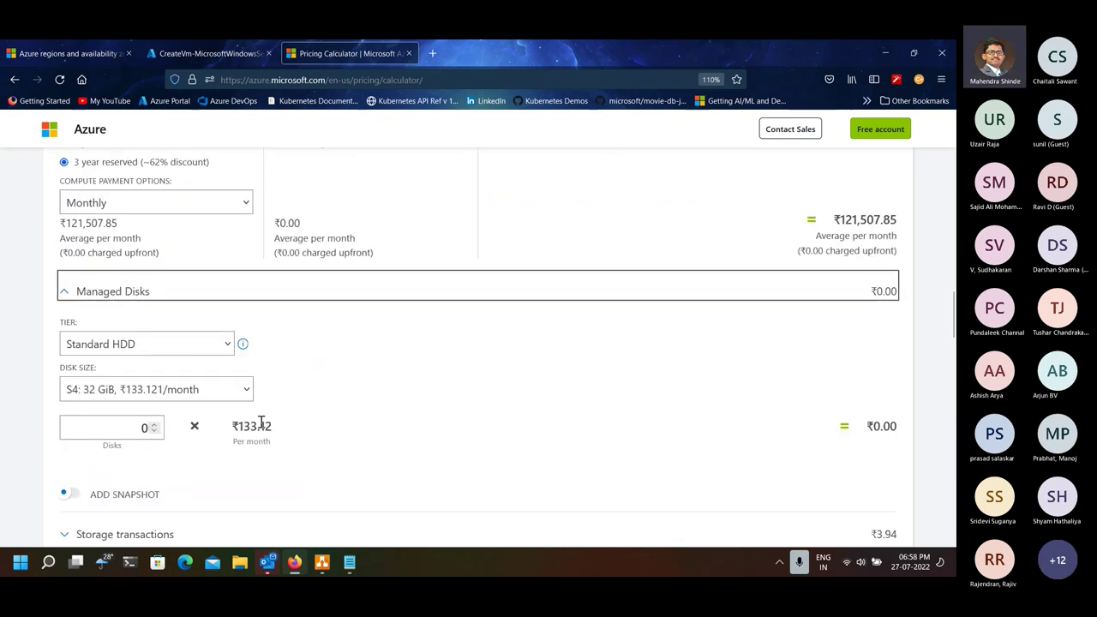
left_click(132, 397)
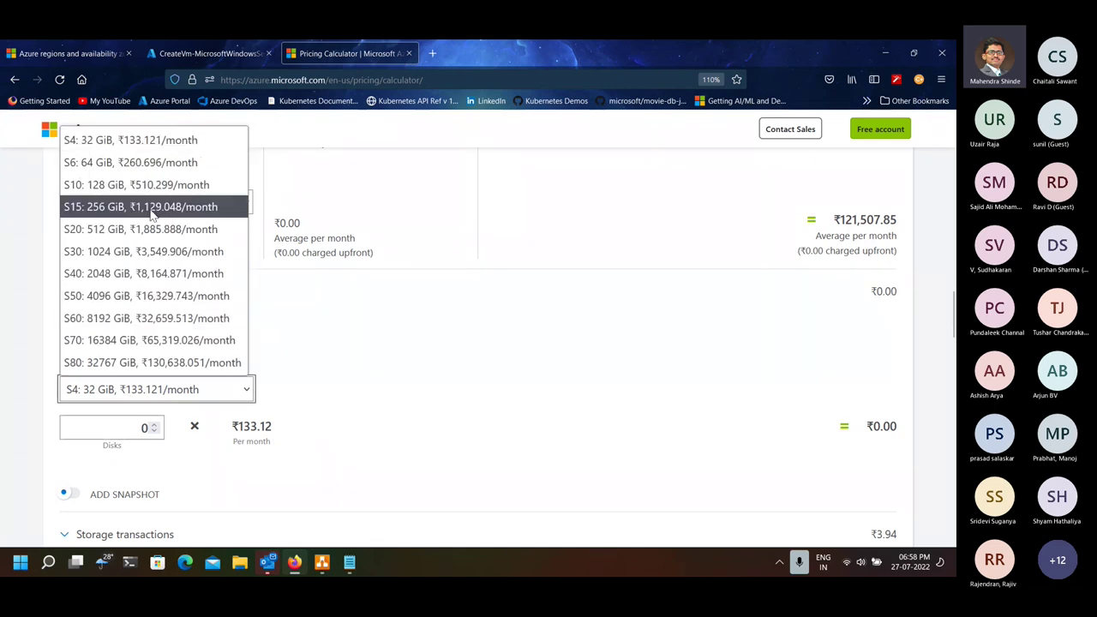
left_click(153, 206)
double_click(144, 427)
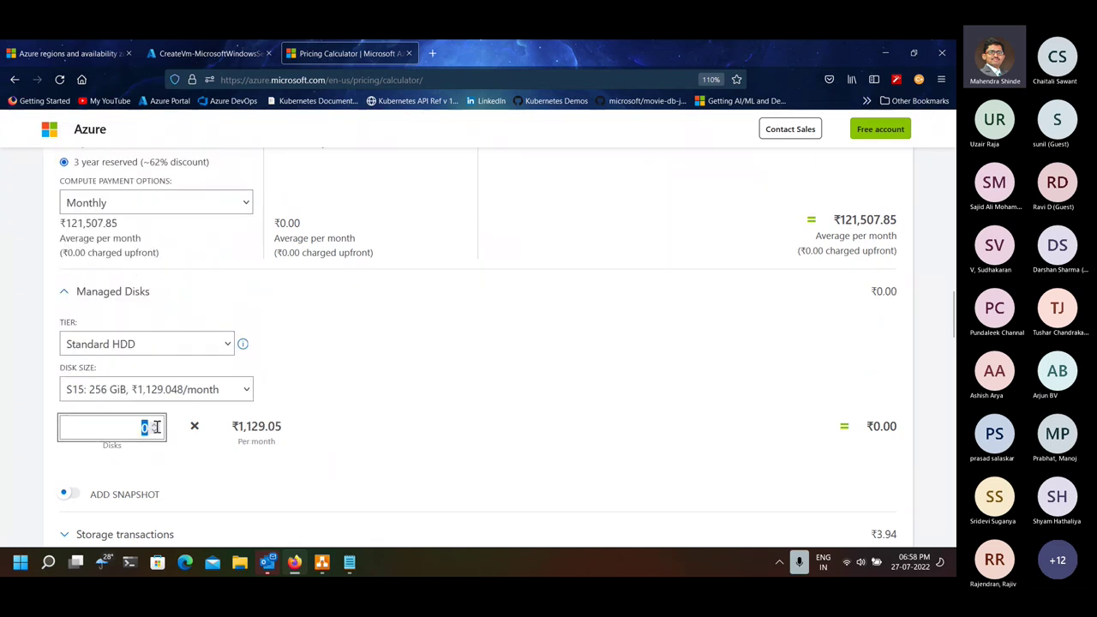
type("10")
key("Tab")
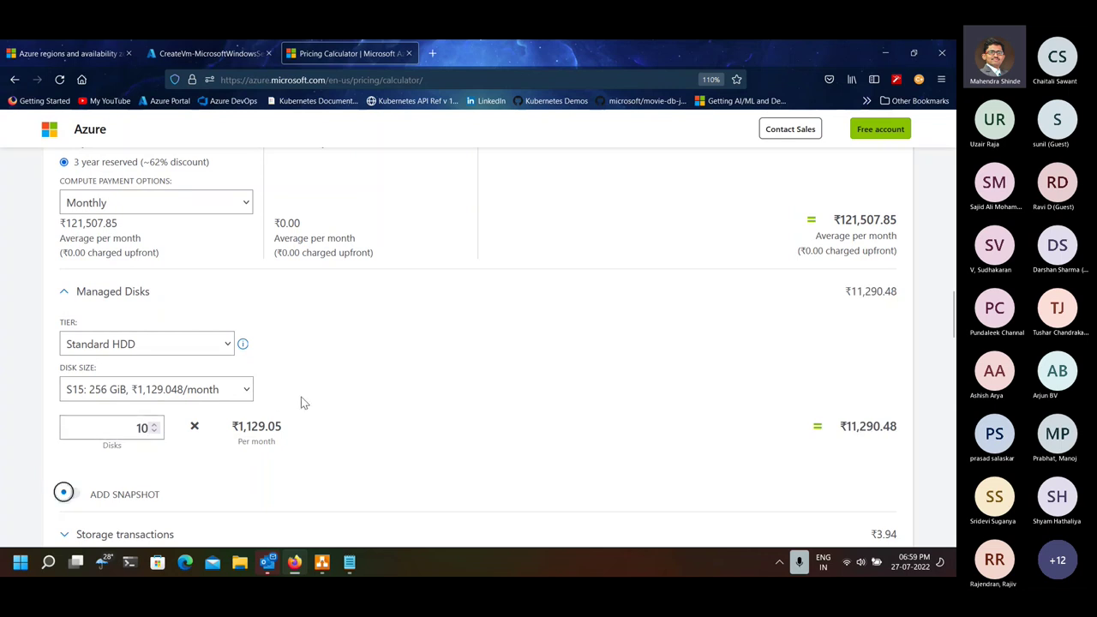
- Expand the storage transactions details and check their transaction units and cost
scroll(301, 400, "down", 1)
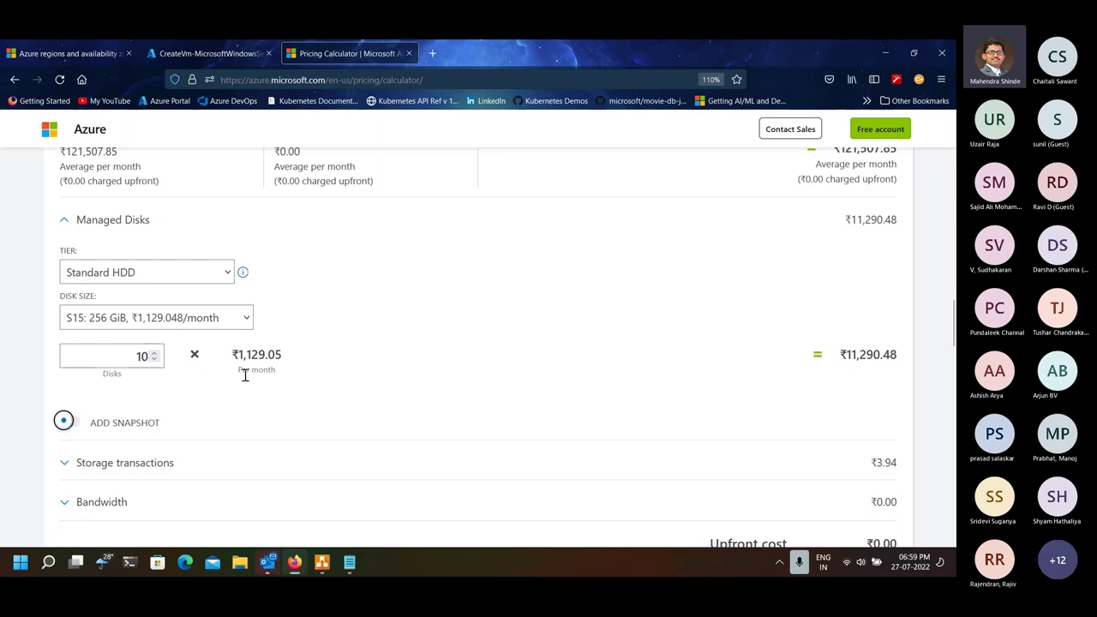
scroll(246, 379, "down", 1)
left_click(81, 392)
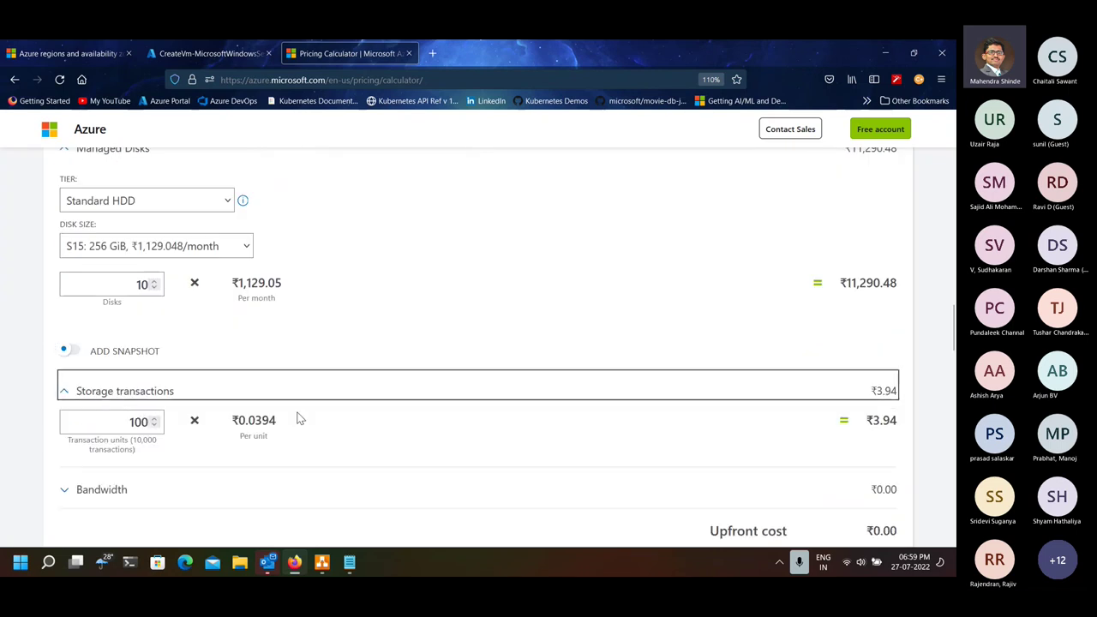
scroll(300, 418, "down", 2)
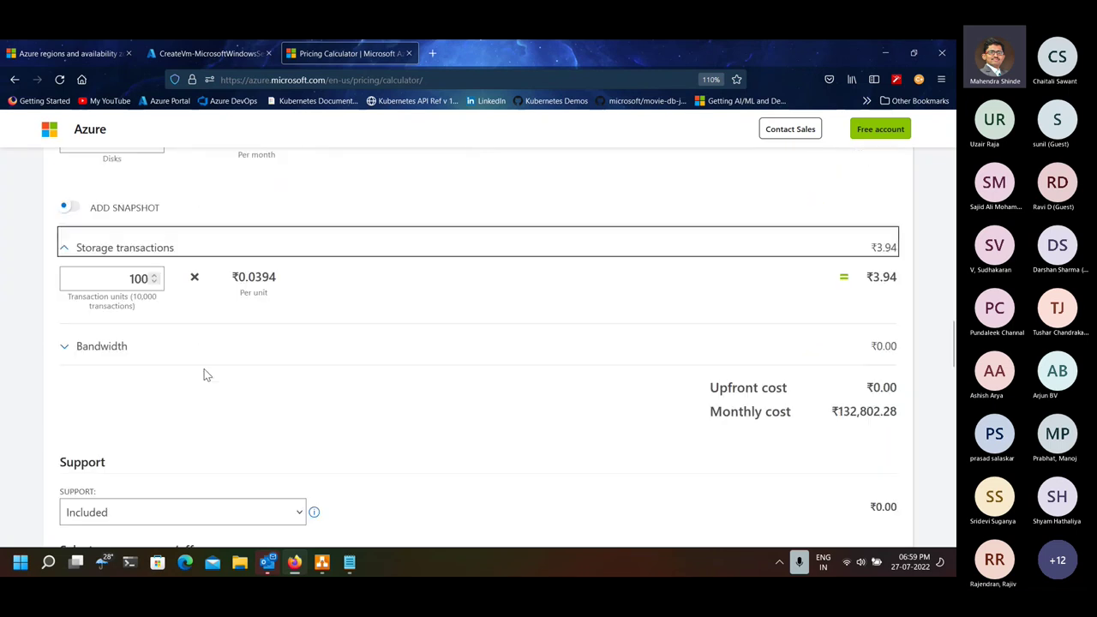
- Set the bandwidth's destination region to Australia Central and its outbound data transfer to 100 GB
left_click(120, 350)
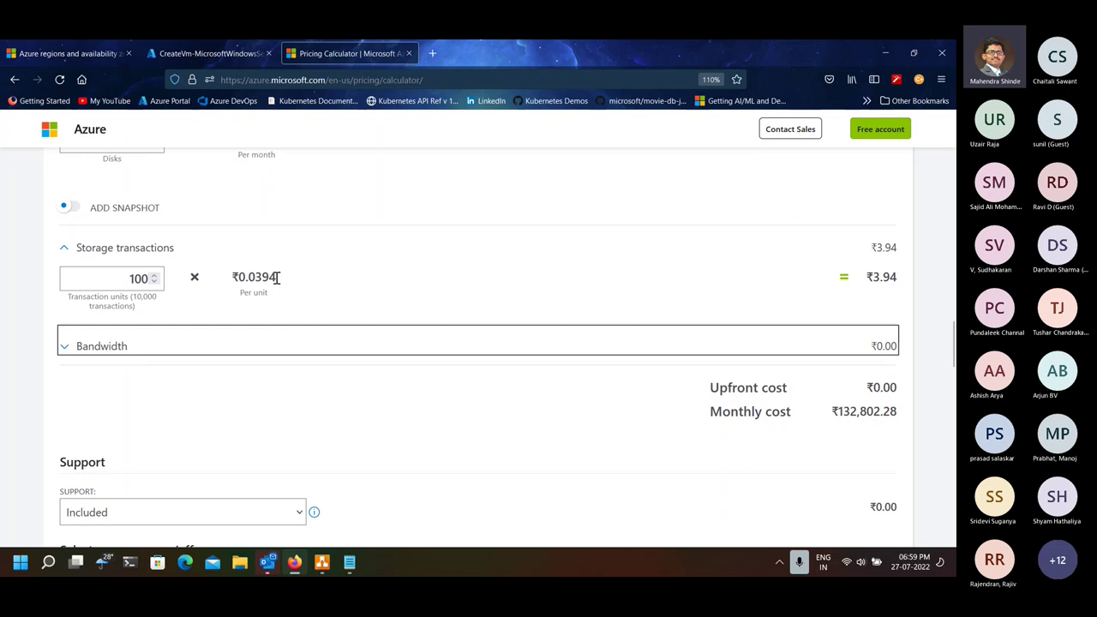
scroll(172, 360, "down", 1)
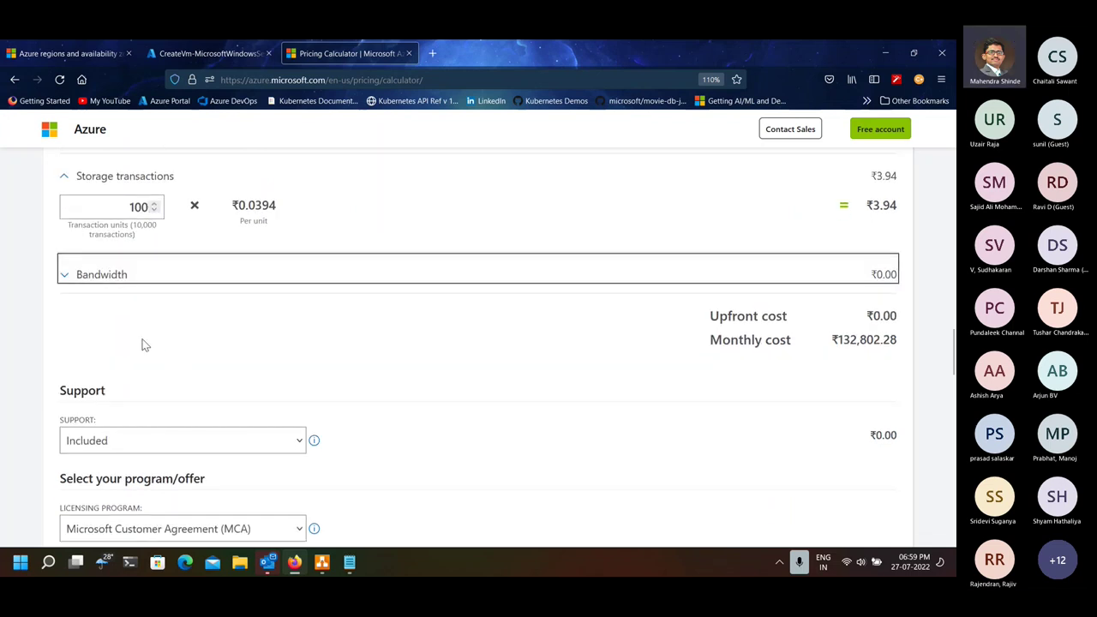
left_click(108, 276)
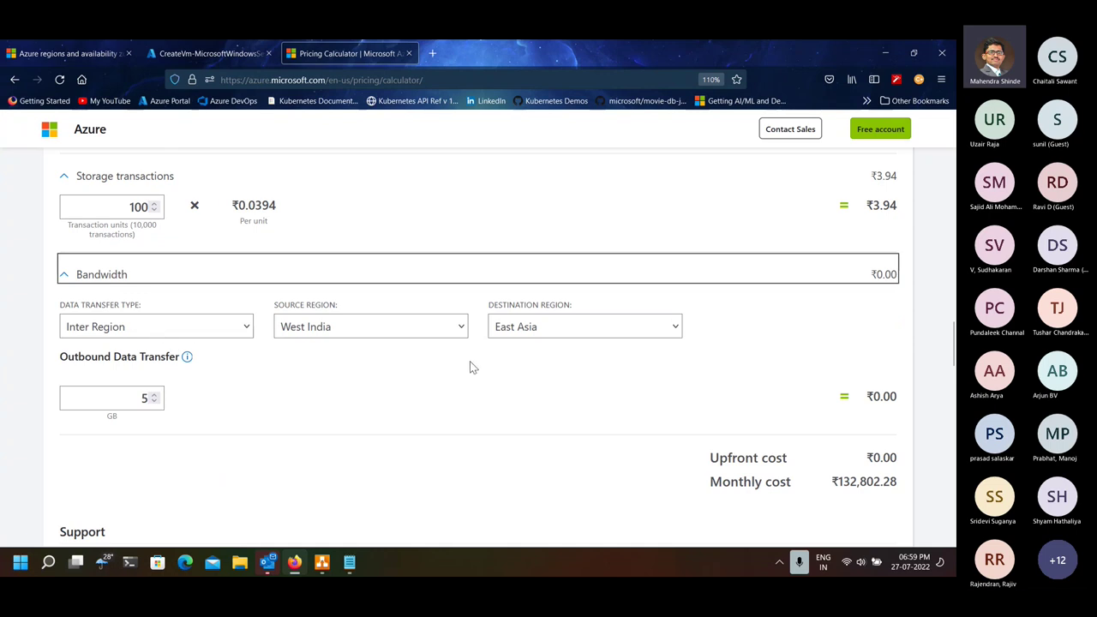
left_click(538, 326)
scroll(548, 428, "up", 1)
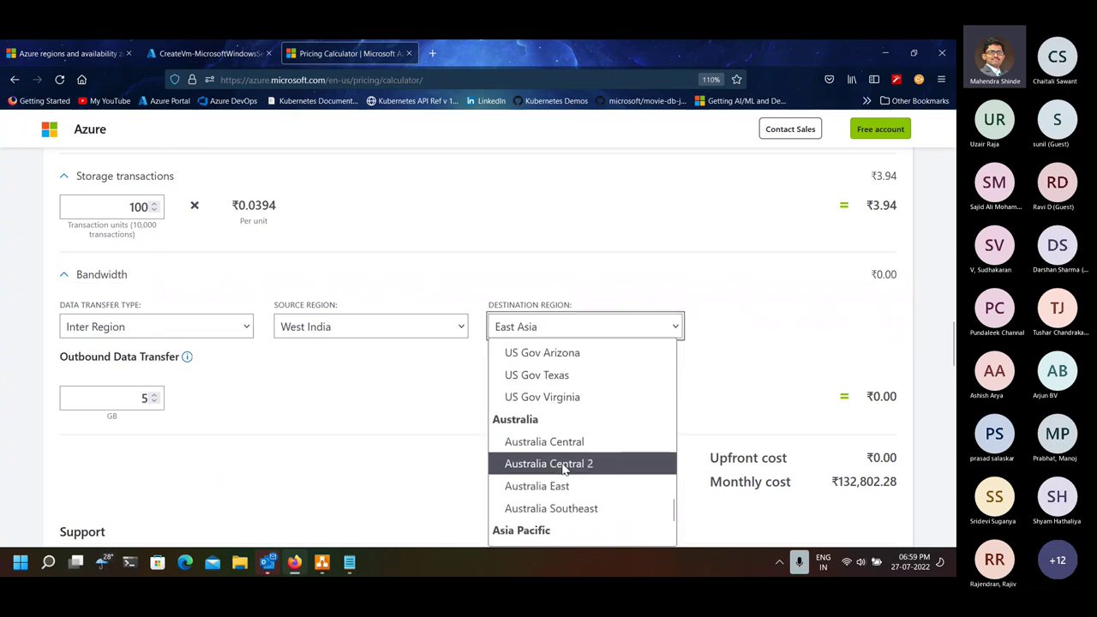
left_click(565, 443)
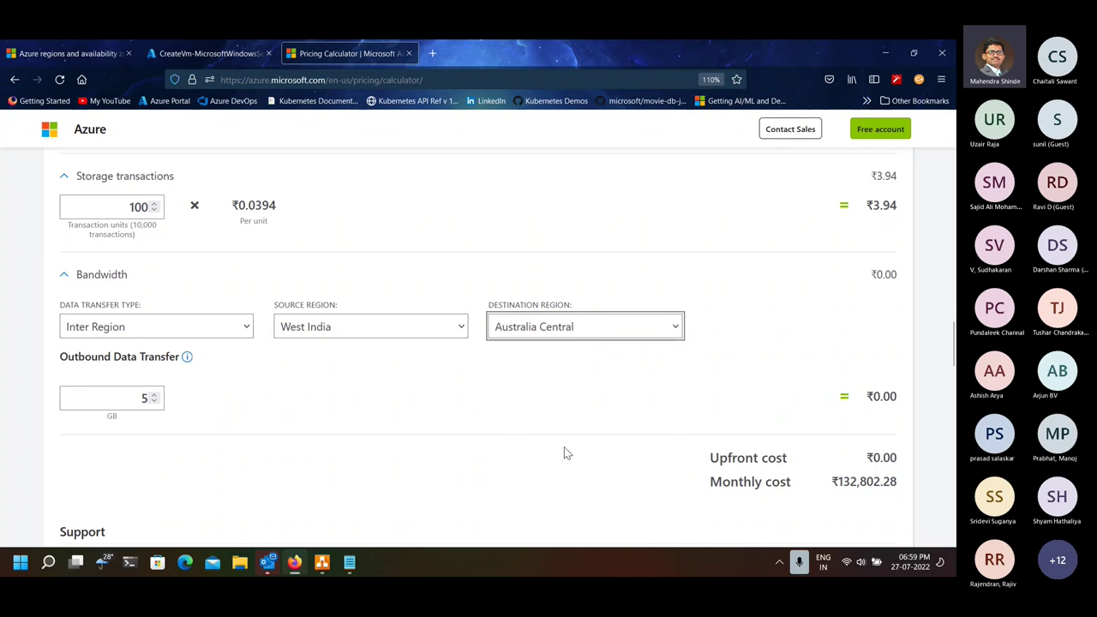
double_click(145, 399)
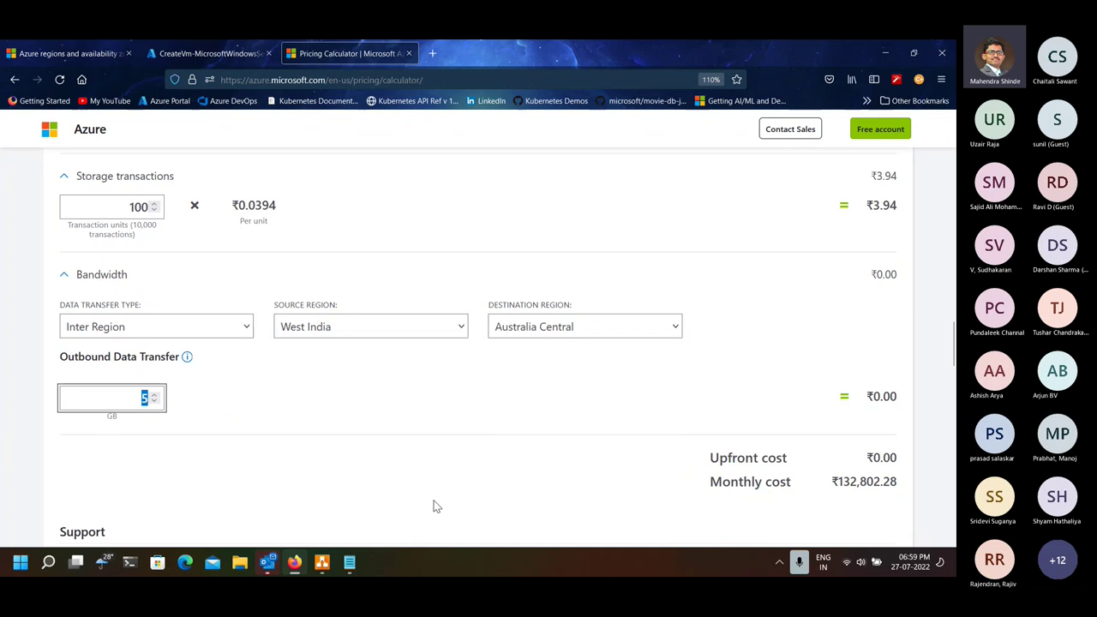
type("100")
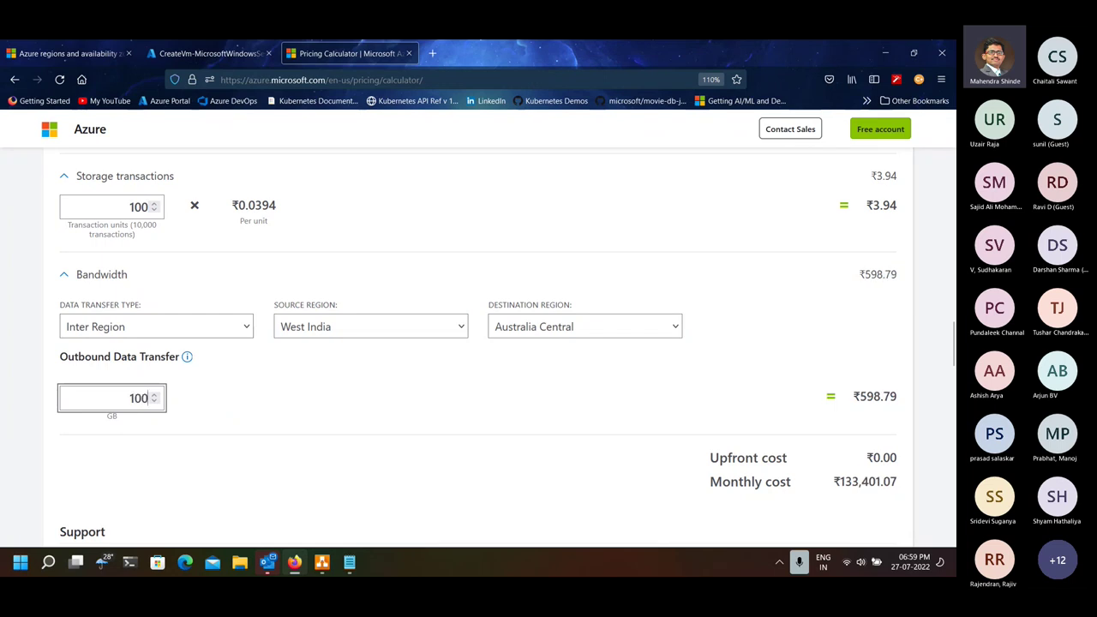
key("Tab")
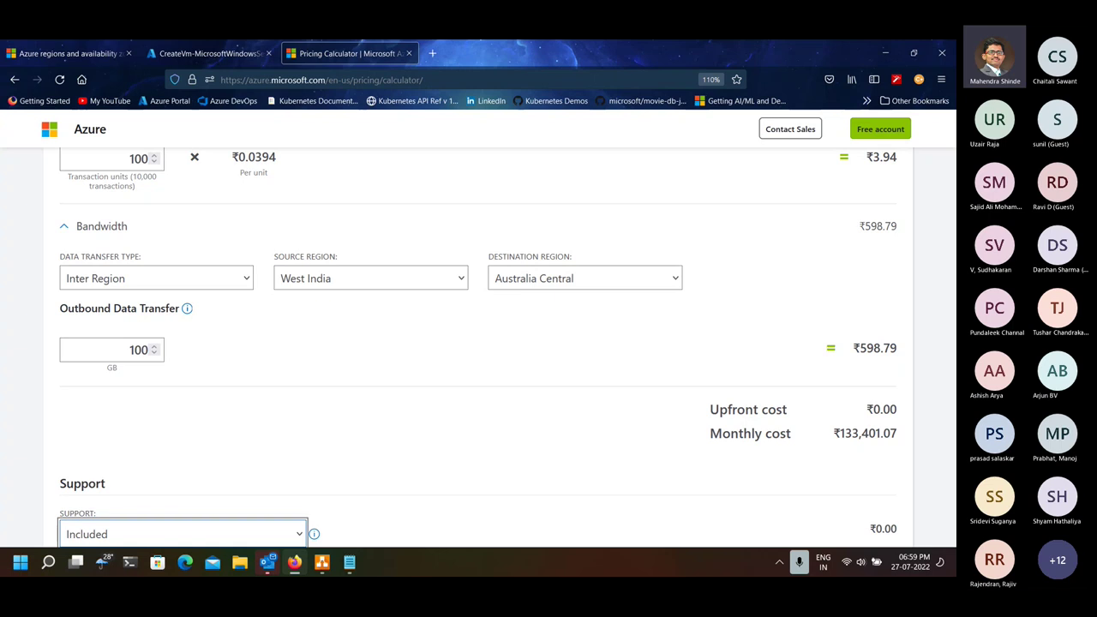
- Change the operating system of the virtual machines in the estimate to Linux and review the compute savings options
scroll(522, 443, "up", 5)
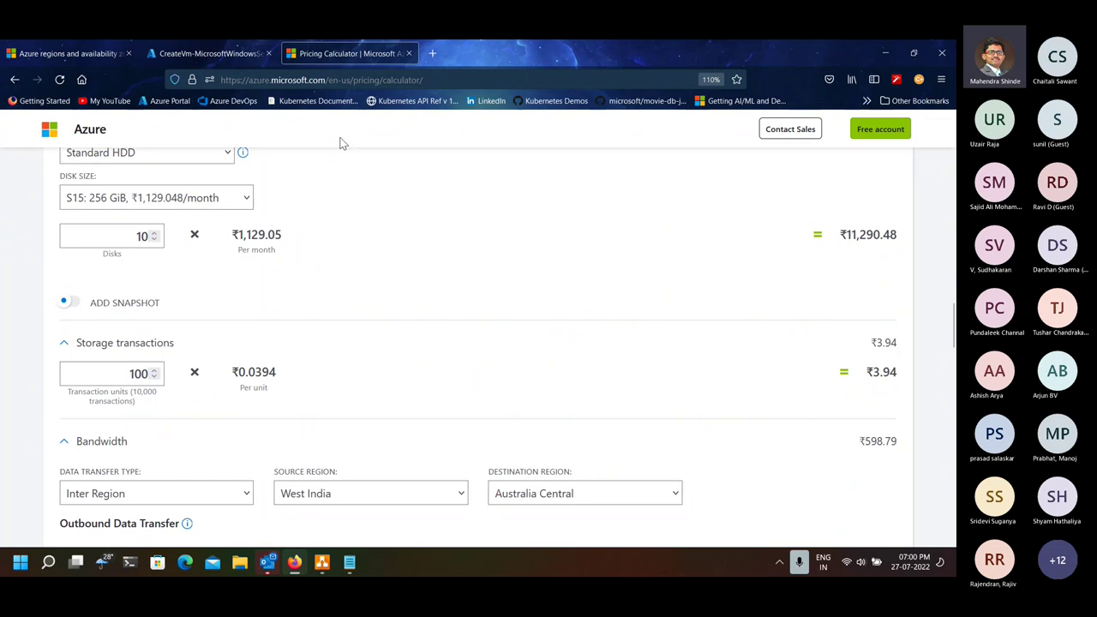
scroll(309, 394, "down", 1)
scroll(308, 394, "down", 2)
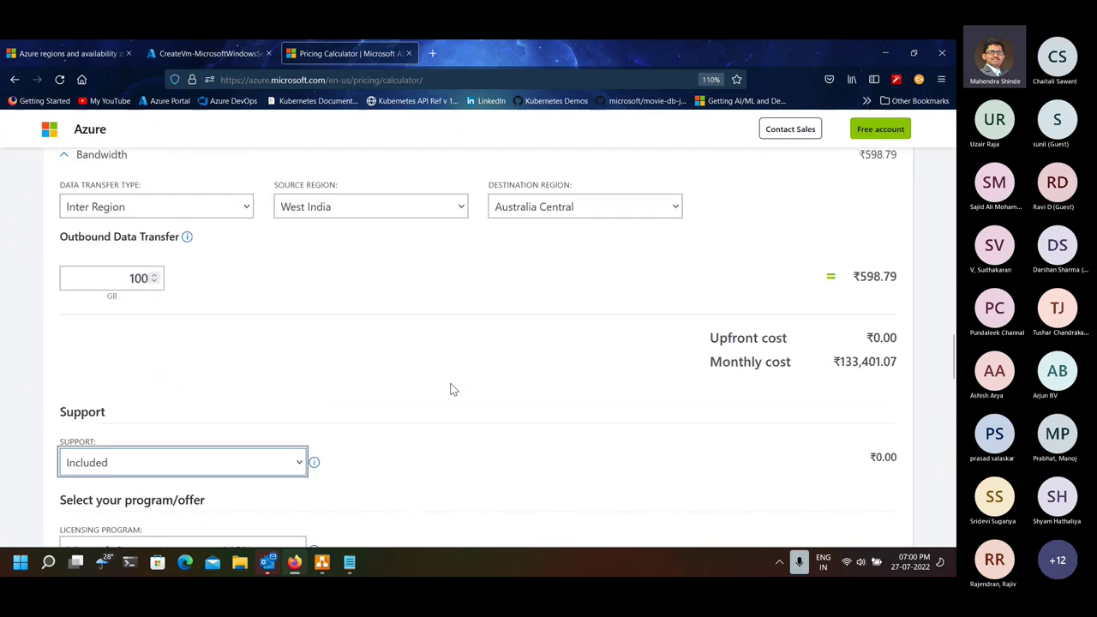
scroll(447, 380, "up", 5)
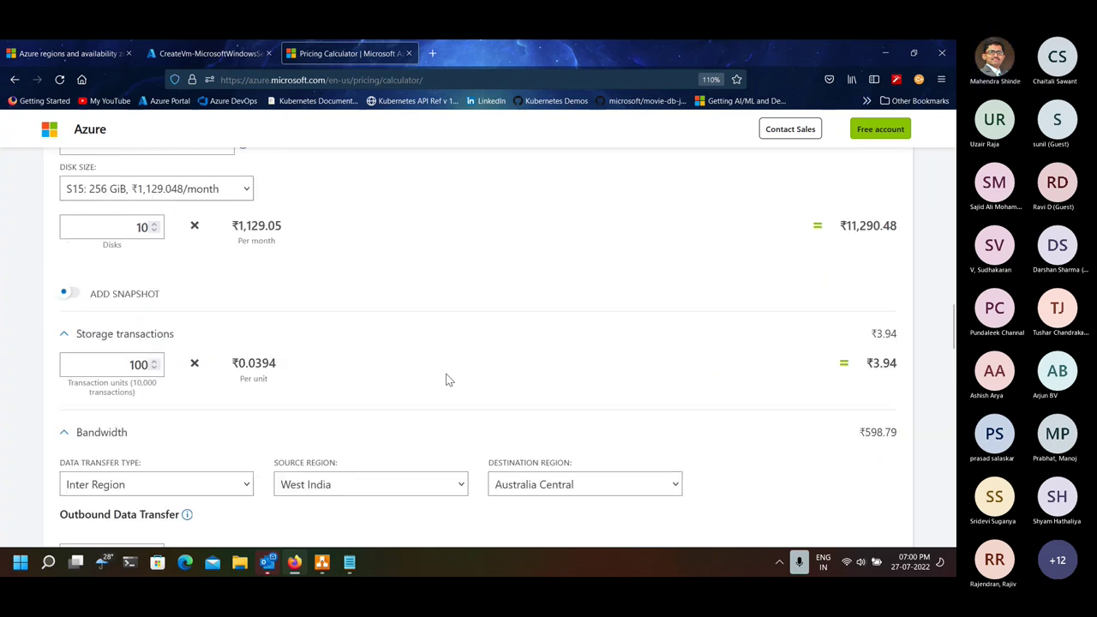
scroll(447, 380, "up", 5)
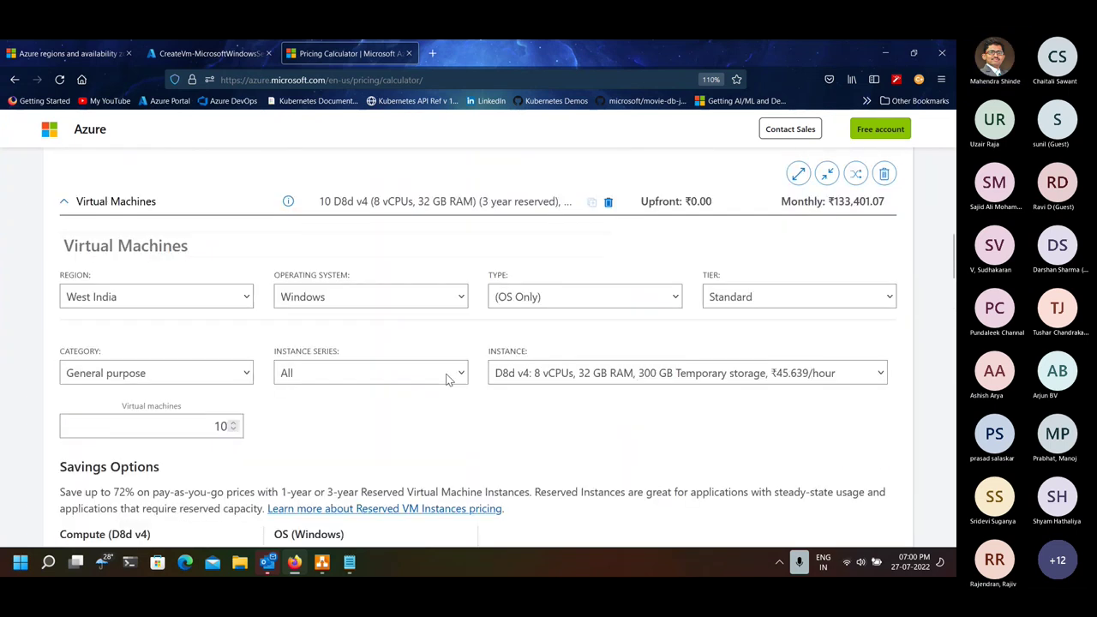
left_click(401, 314)
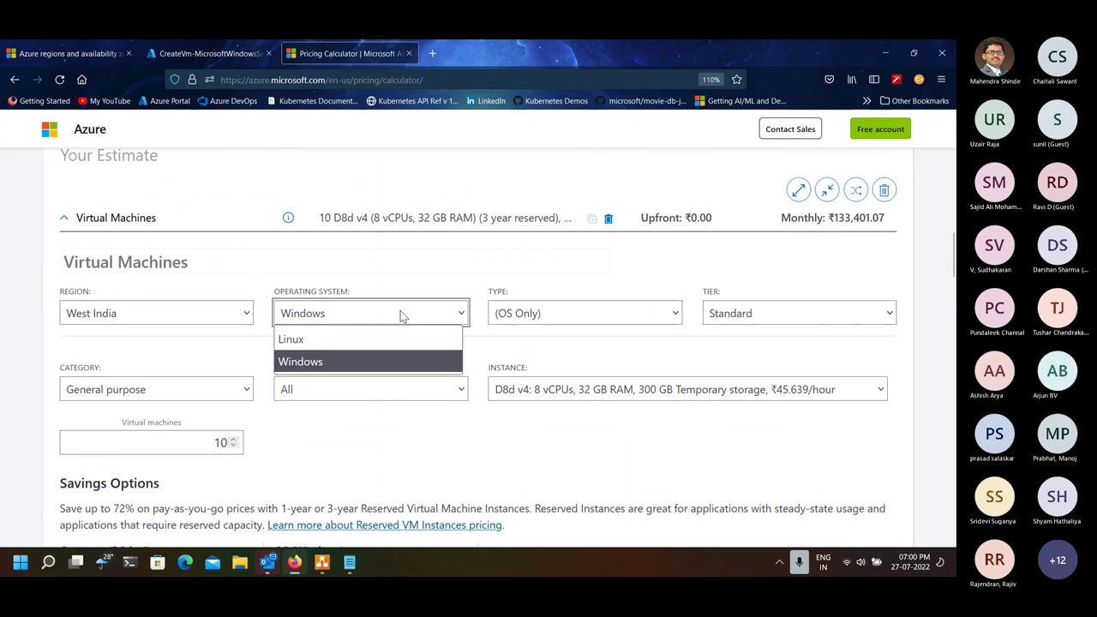
left_click(360, 339)
scroll(457, 426, "down", 4)
scroll(457, 427, "down", 2)
scroll(455, 426, "up", 2)
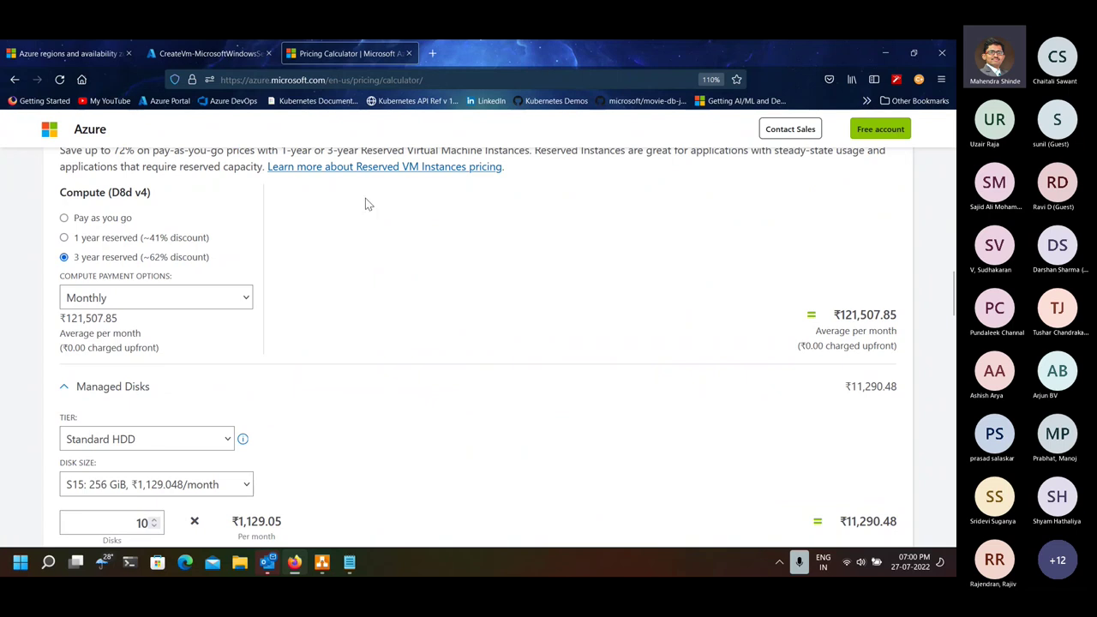
scroll(568, 388, "up", 3)
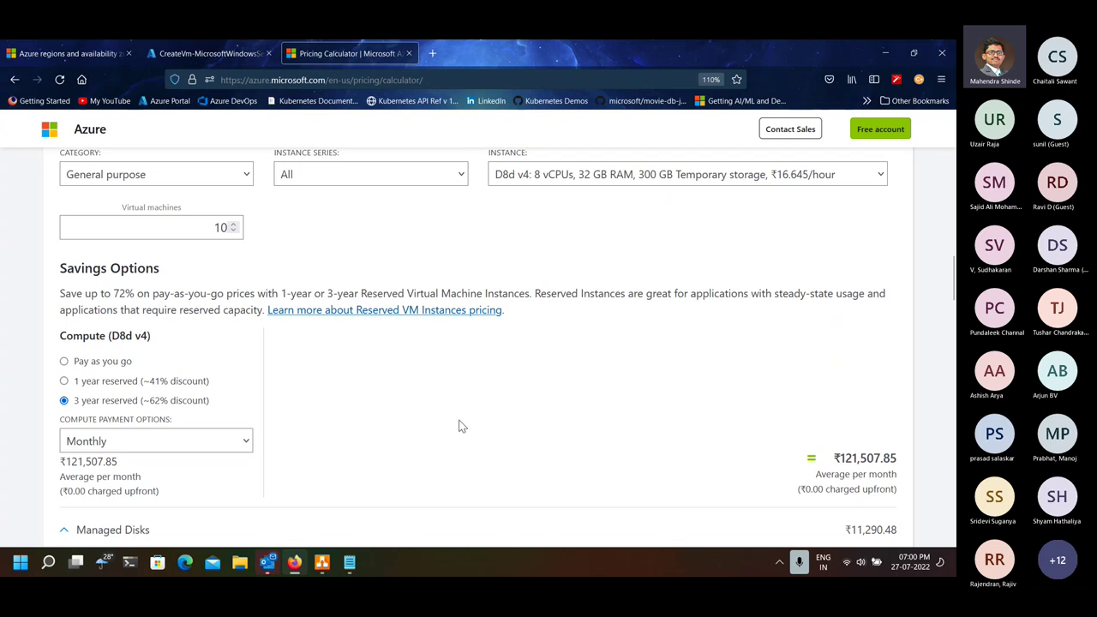
- Set the number of virtual machines in the estimate to 1
scroll(468, 392, "up", 3)
double_click(216, 370)
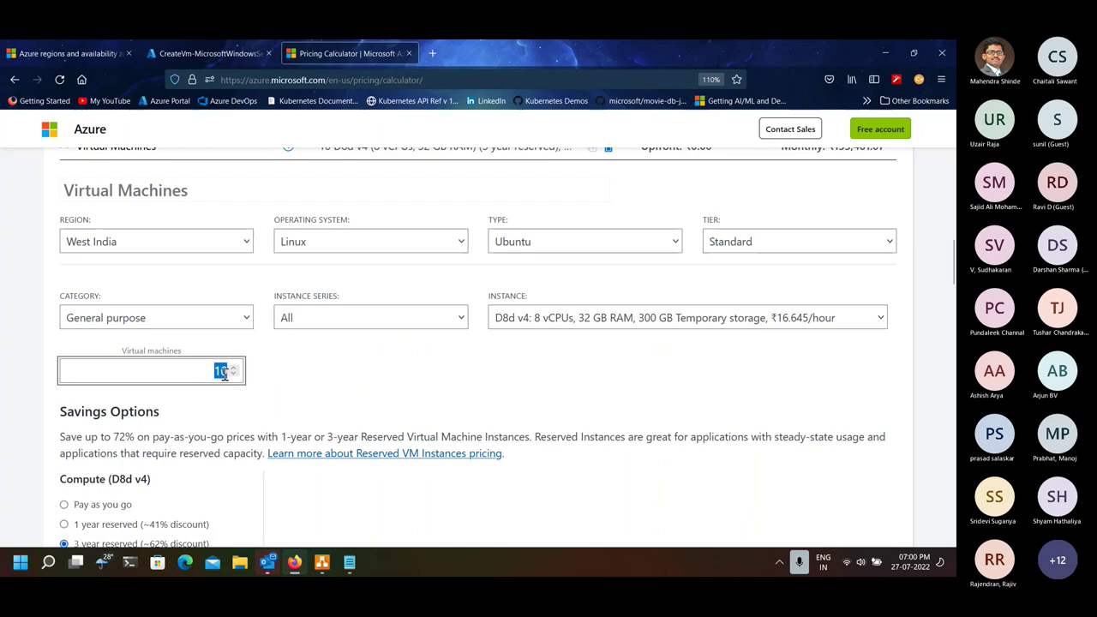
type("1")
key("Tab")
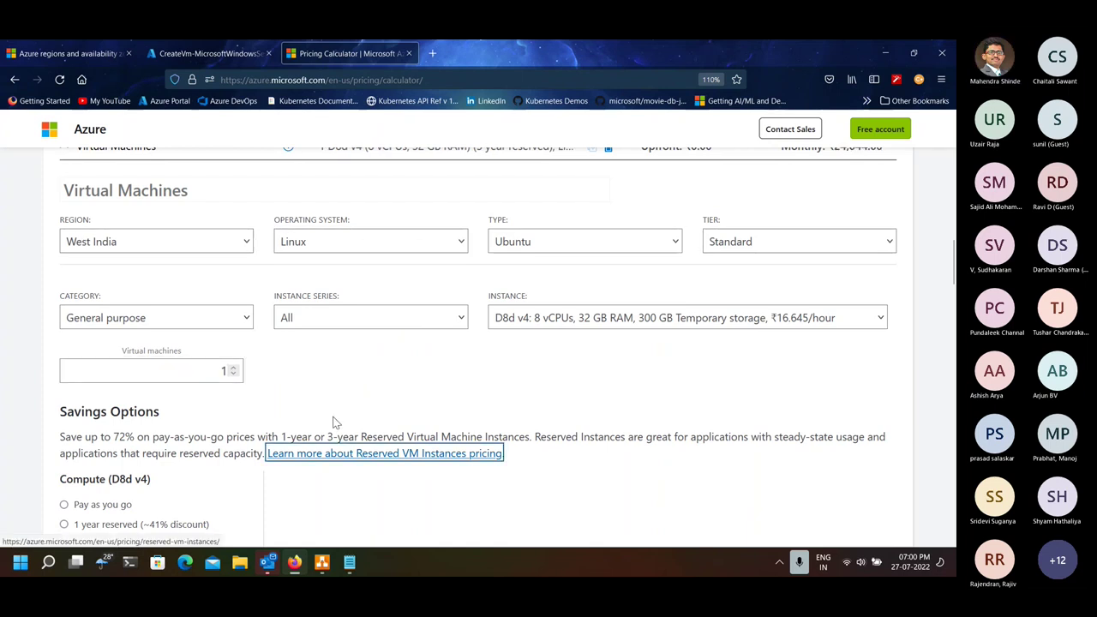
- Reduce the quantity of S15 Standard HDD managed disks to 1
scroll(335, 419, "down", 4)
scroll(196, 436, "down", 3)
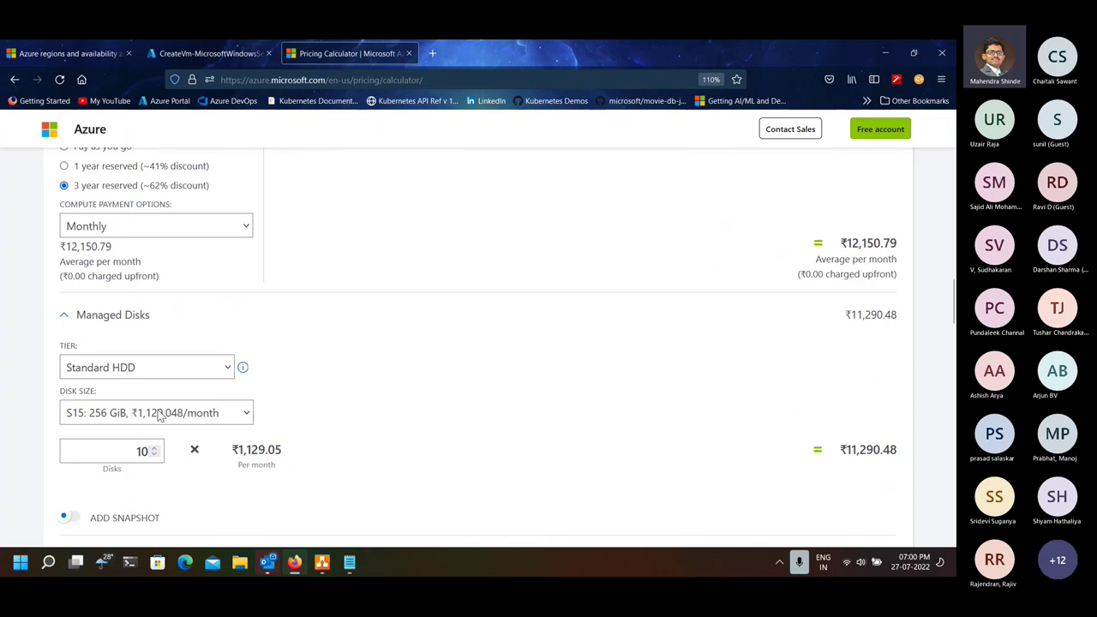
double_click(130, 451)
type("1")
key("Tab")
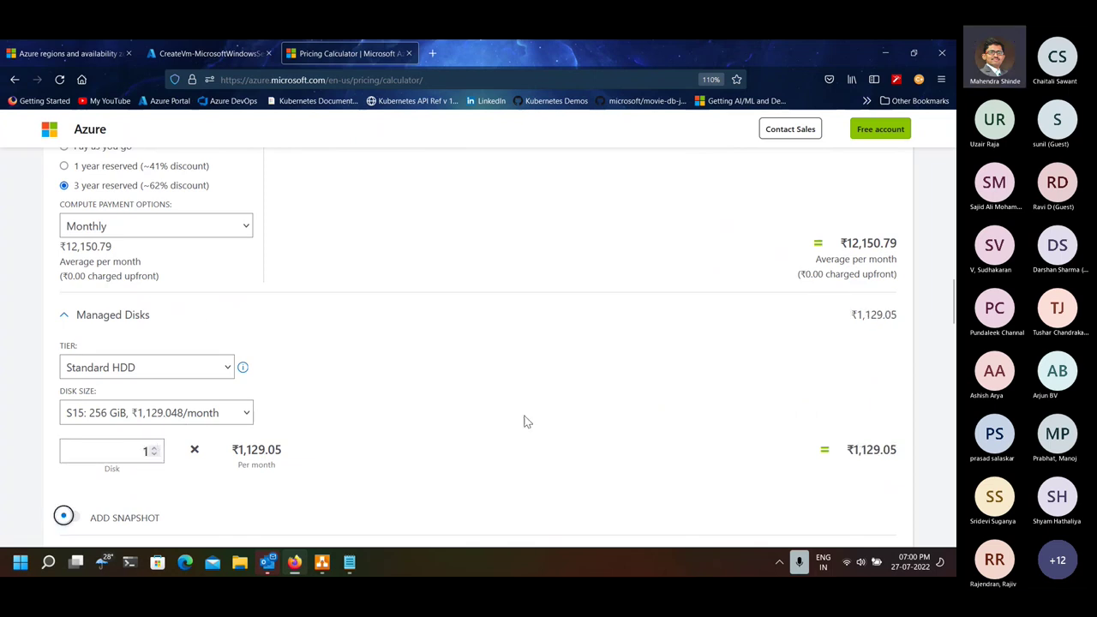
left_click(606, 356)
scroll(630, 404, "up", 4)
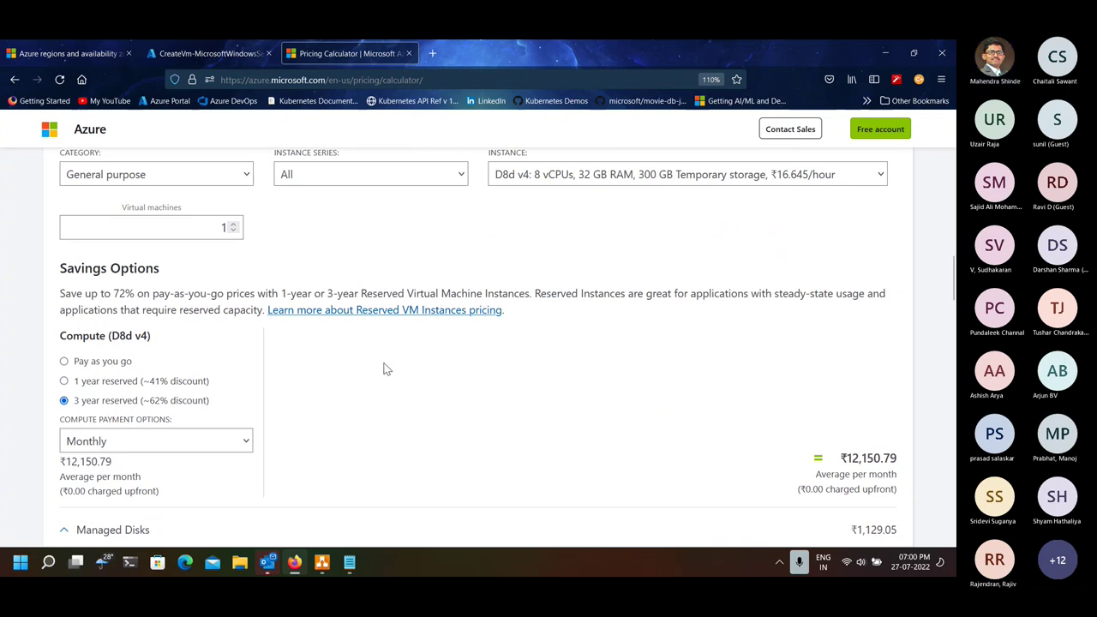
scroll(384, 368, "up", 1)
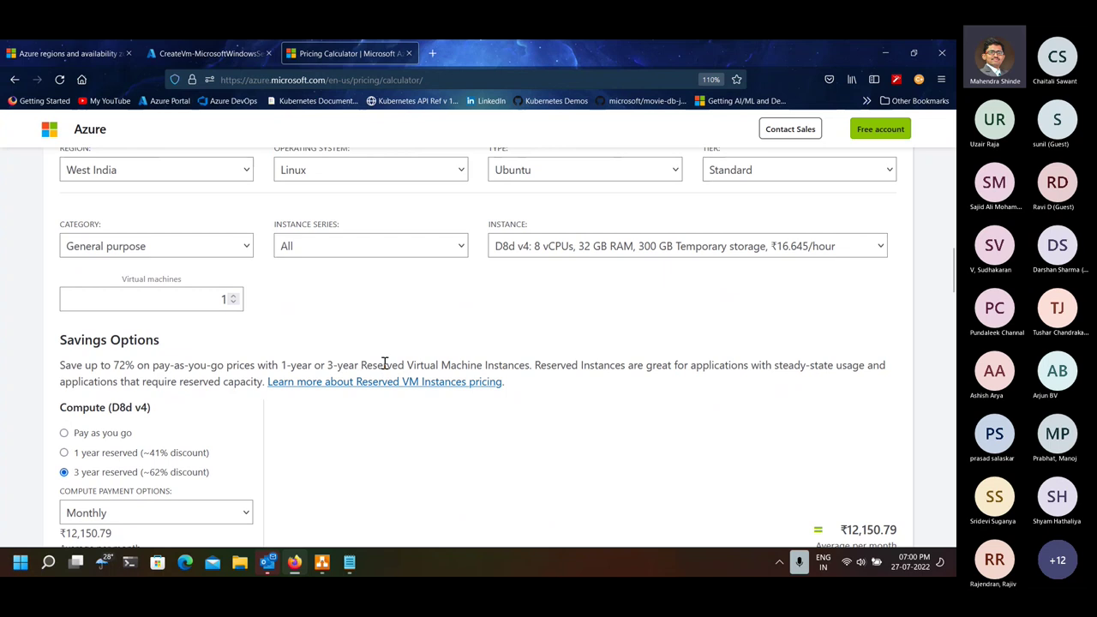
- Dismiss all pending calendar reminders and switch to the az-104-07-22 diagram in draw.io
left_click(896, 49)
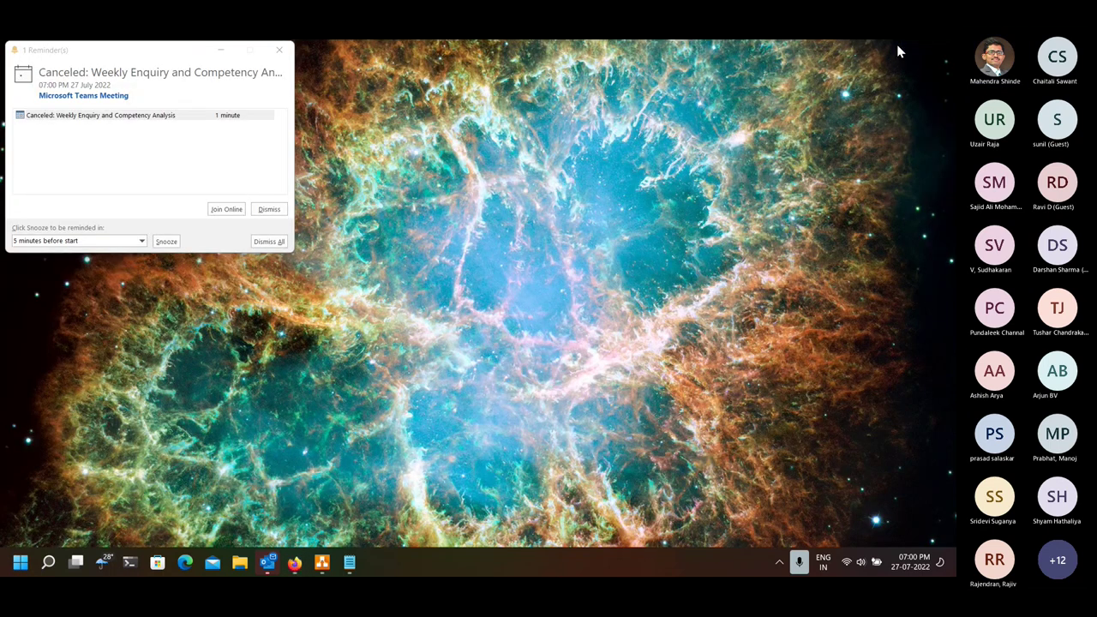
left_click(268, 240)
left_click(321, 563)
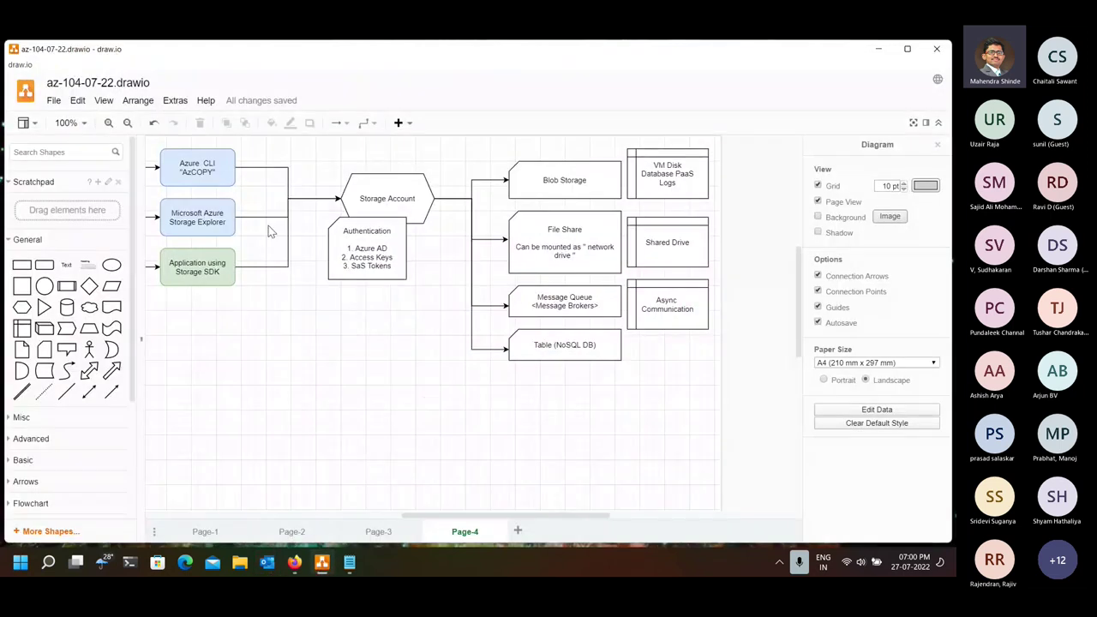
- Export Page-4 of the diagram as the PNG image az-104-07-22-Page-4 in the az-104-july-22 folder
left_click(55, 103)
mouse_move(137, 257)
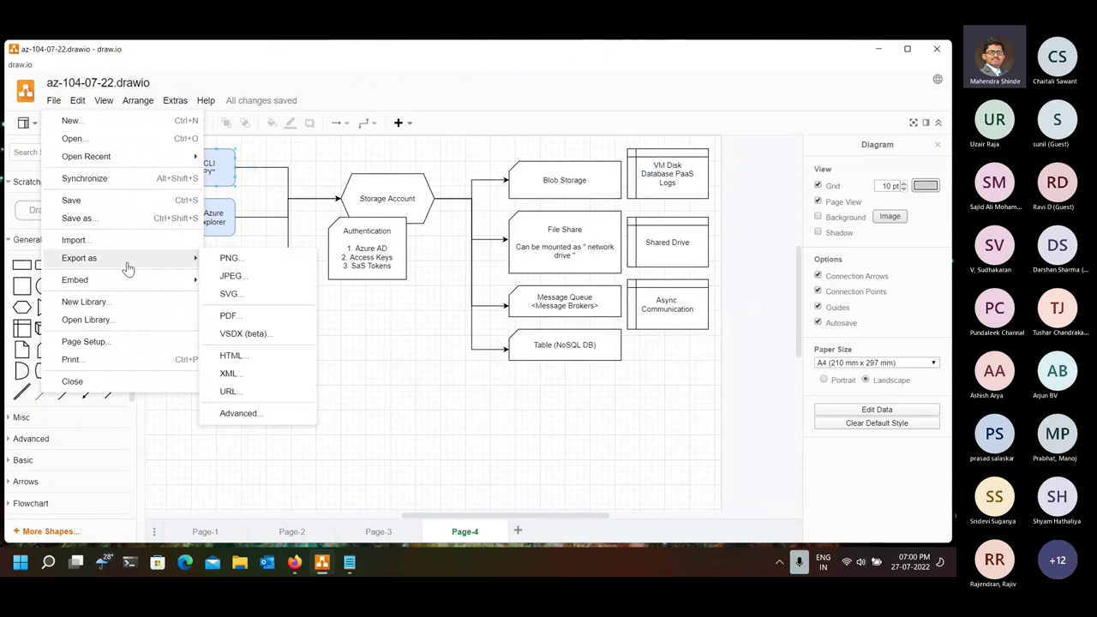
left_click(269, 260)
left_click(544, 364)
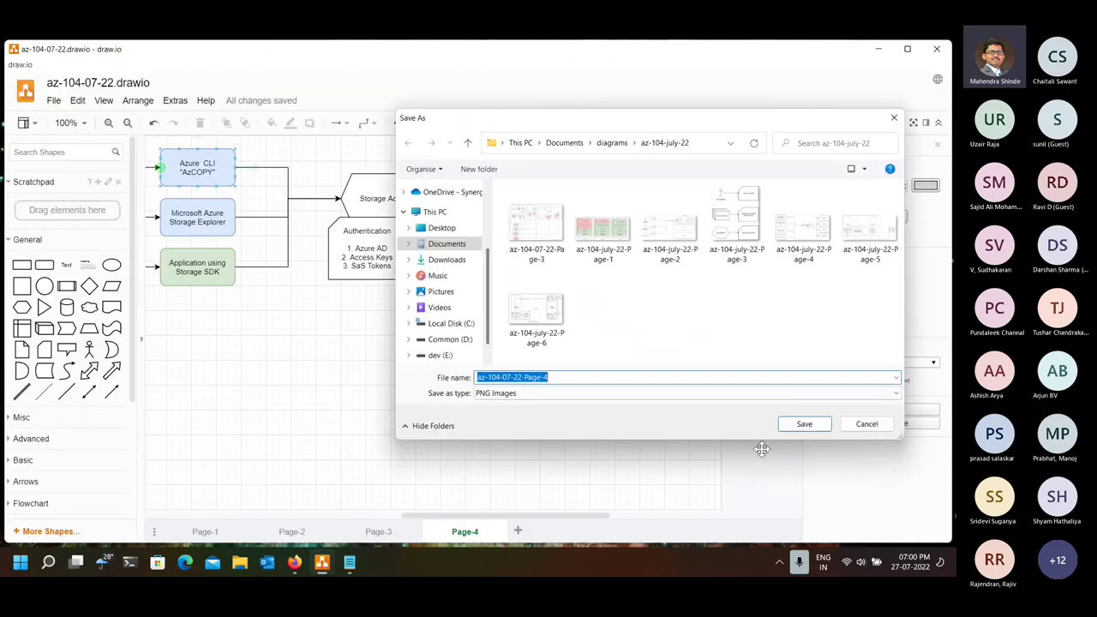
left_click(802, 424)
- Open the exported az-104-07-22-Page-4.png from File Explorer in the image viewer and copy the picture, closing the viewer after
left_click(233, 567)
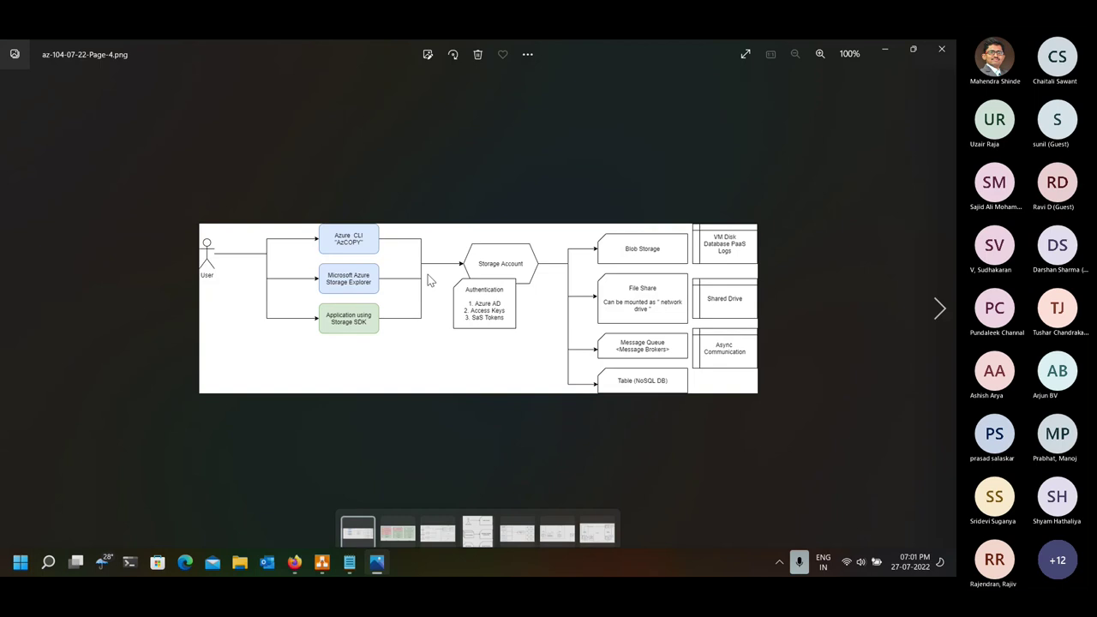
right_click(428, 280)
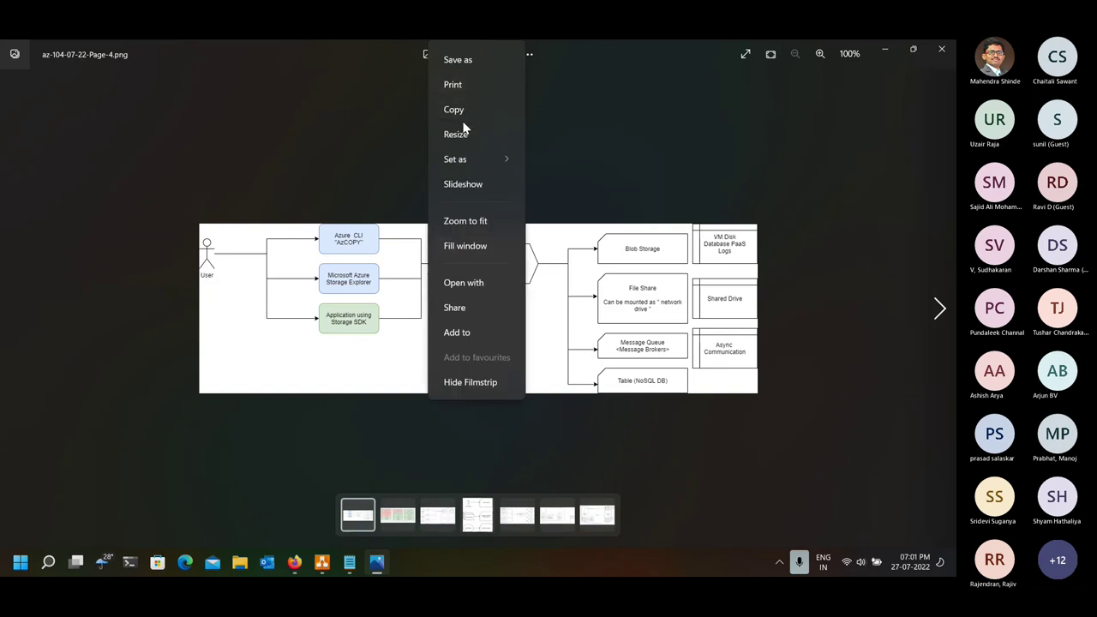
left_click(463, 123)
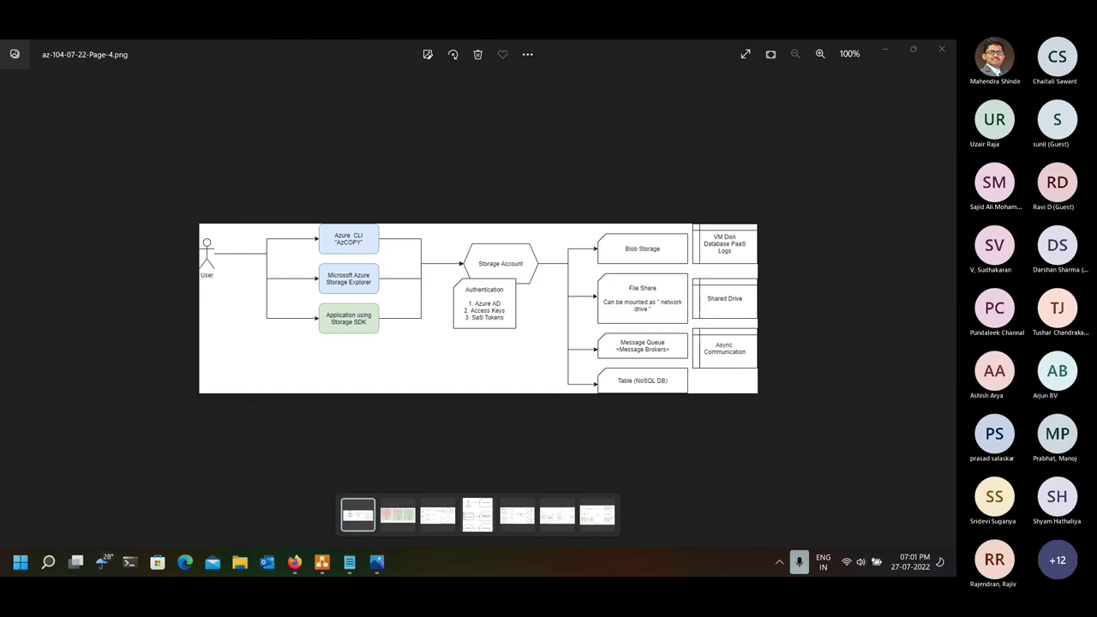
left_click(943, 54)
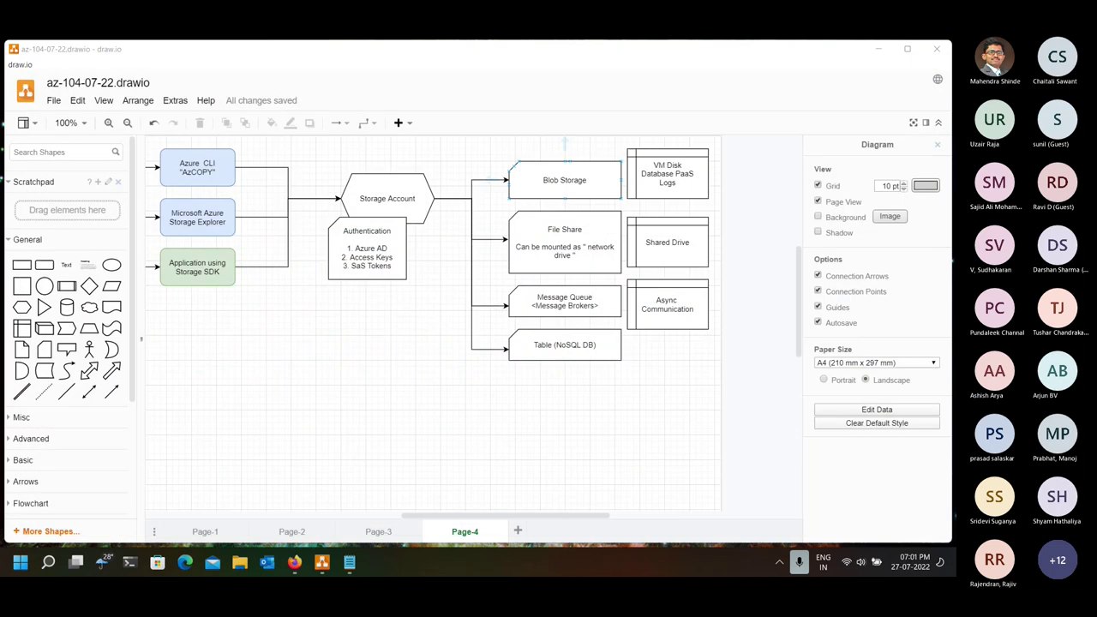
- Export Page-1 of the diagram as the PNG image az-104-07-22-Page-1 in the az-104-july-22 folder
left_click(389, 531)
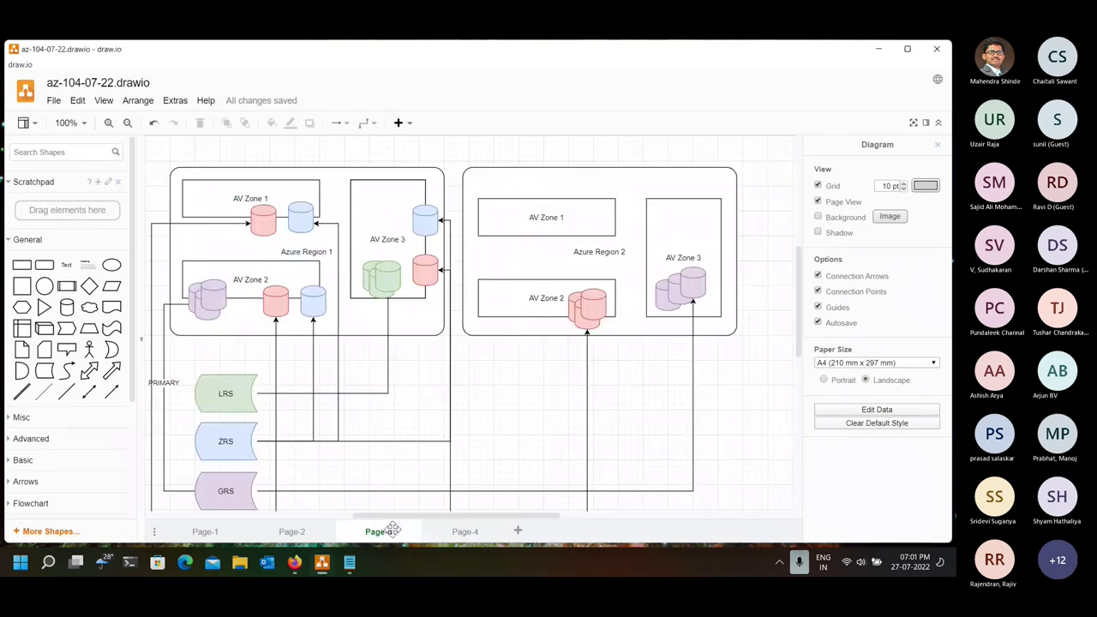
left_click(327, 531)
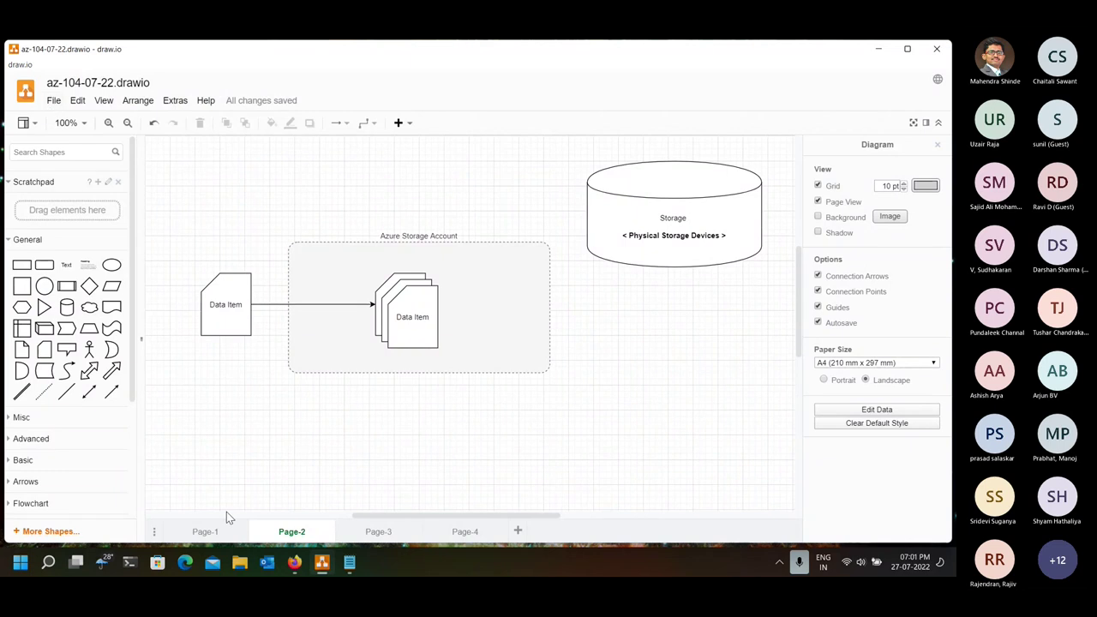
left_click(205, 531)
left_click(53, 100)
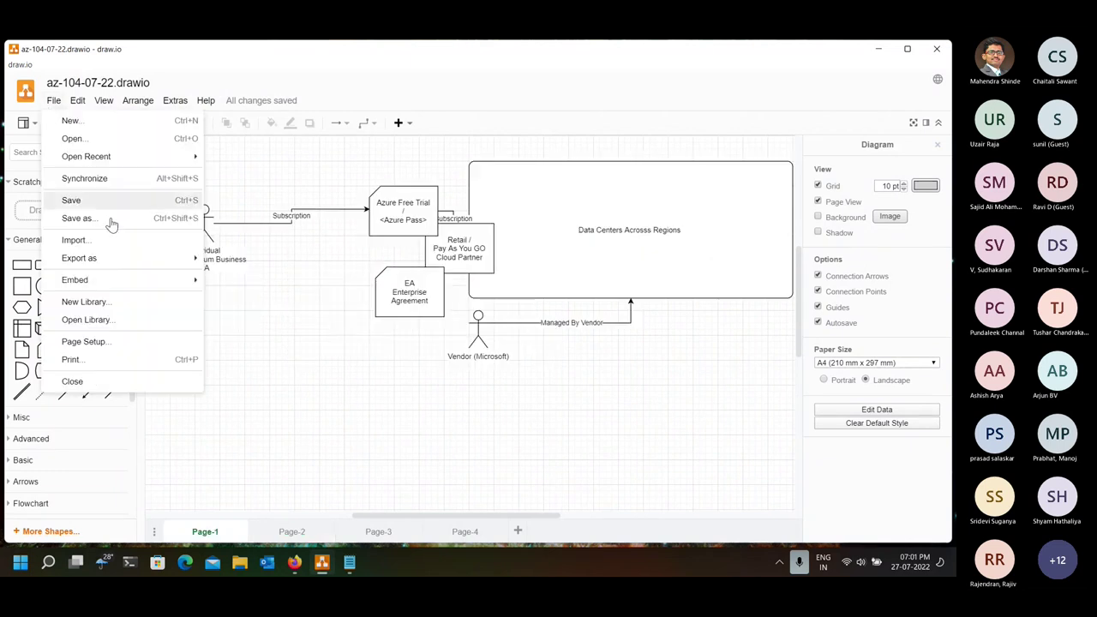
mouse_move(133, 270)
left_click(228, 258)
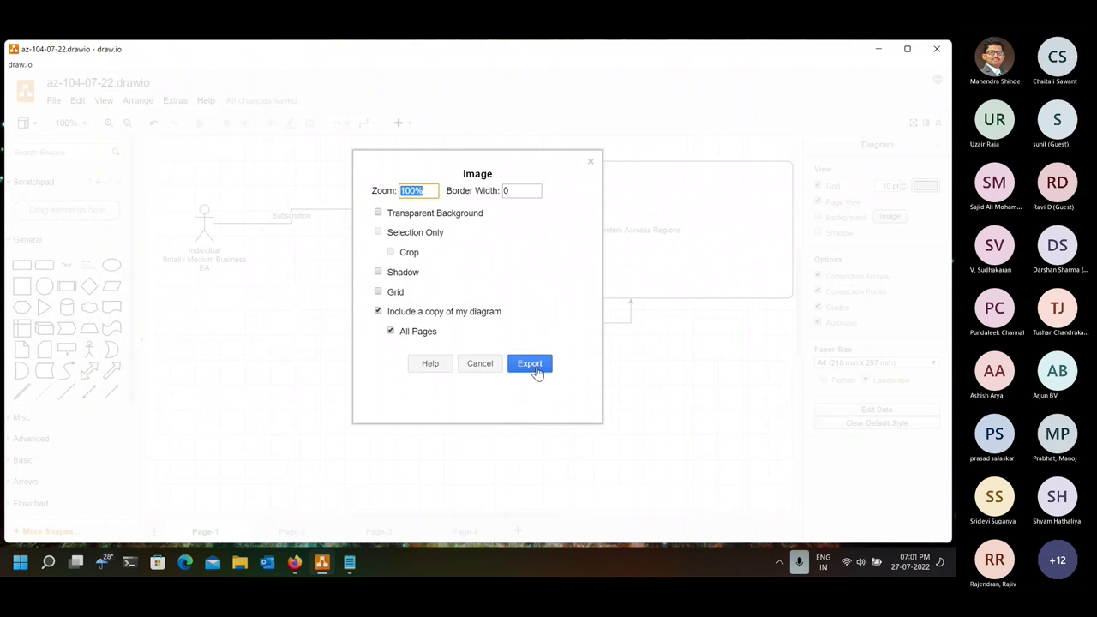
left_click(532, 365)
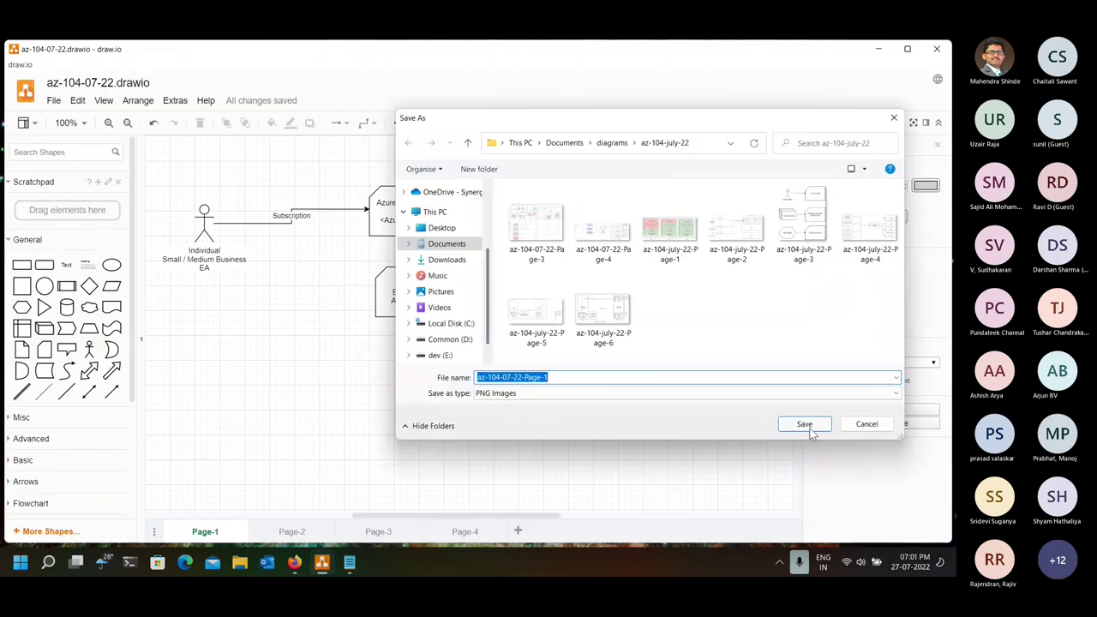
left_click(807, 426)
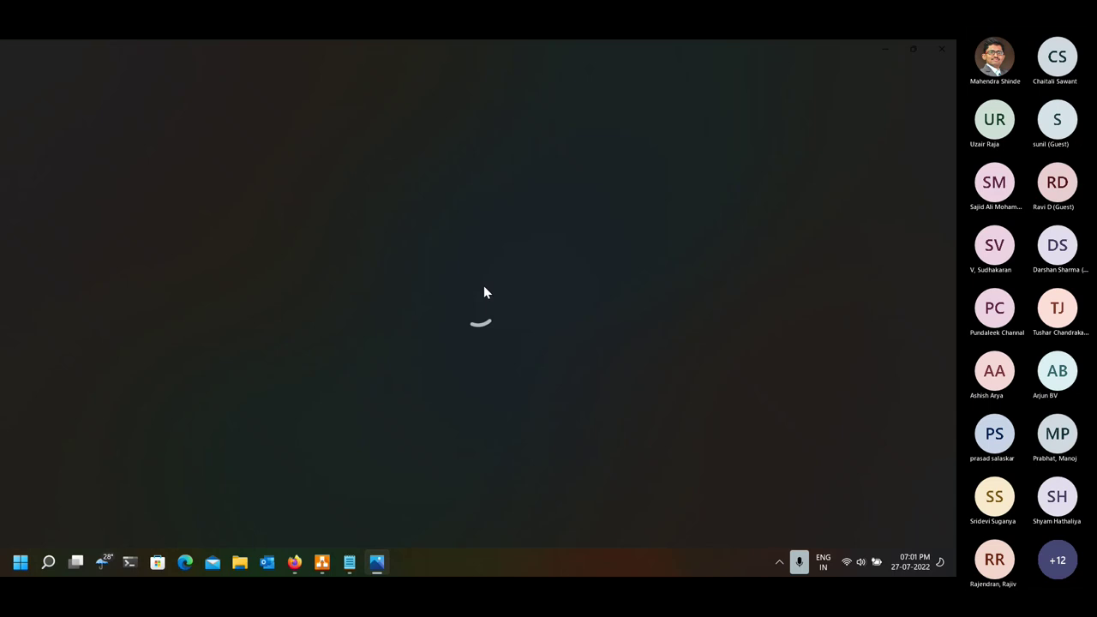
- Copy the az-104-07-22-Page-1.png picture from the image viewer and close the viewer
right_click(484, 286)
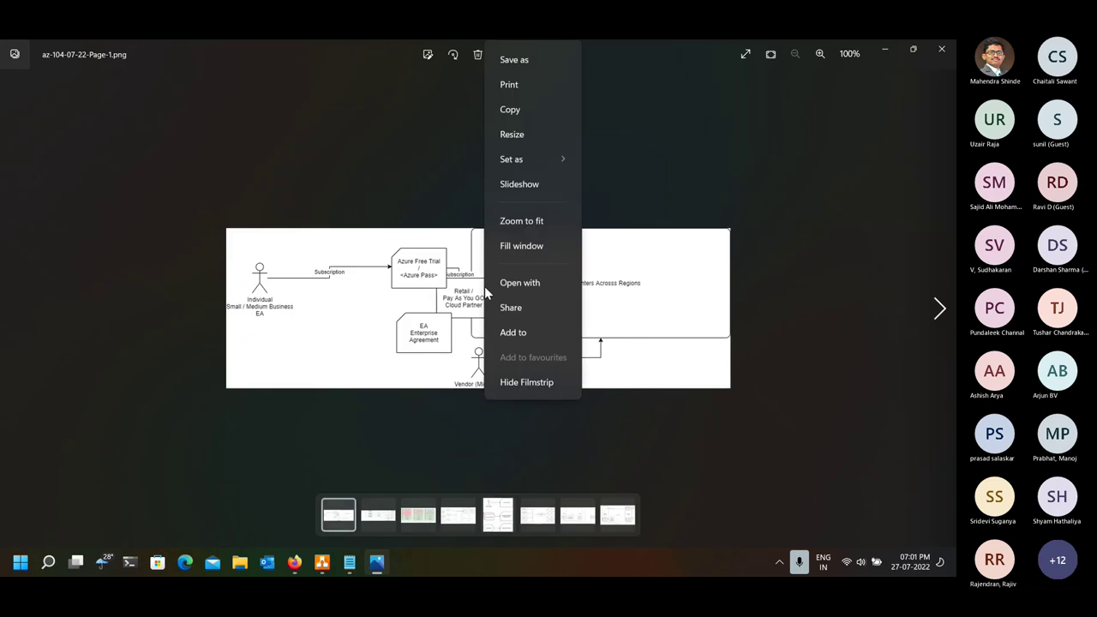
left_click(512, 113)
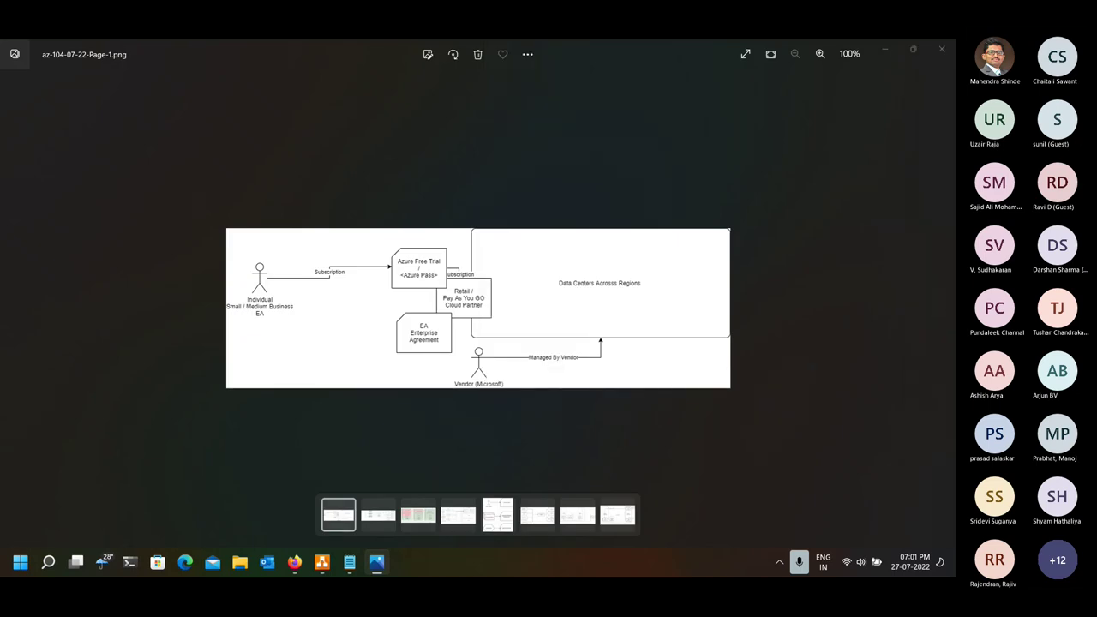
key("alt+Tab")
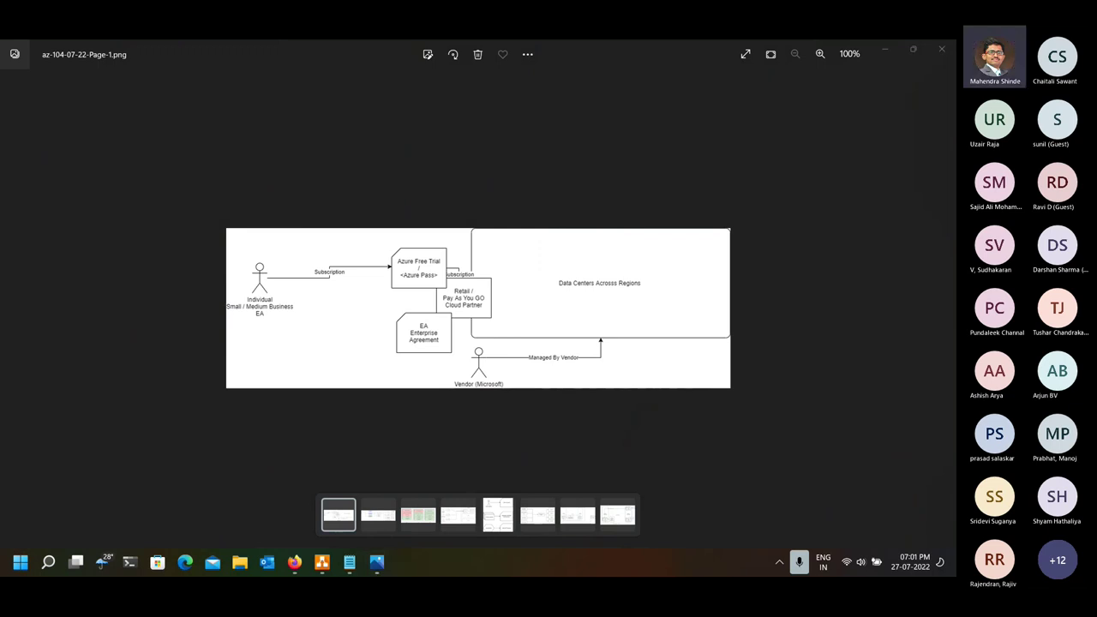
left_click(928, 56)
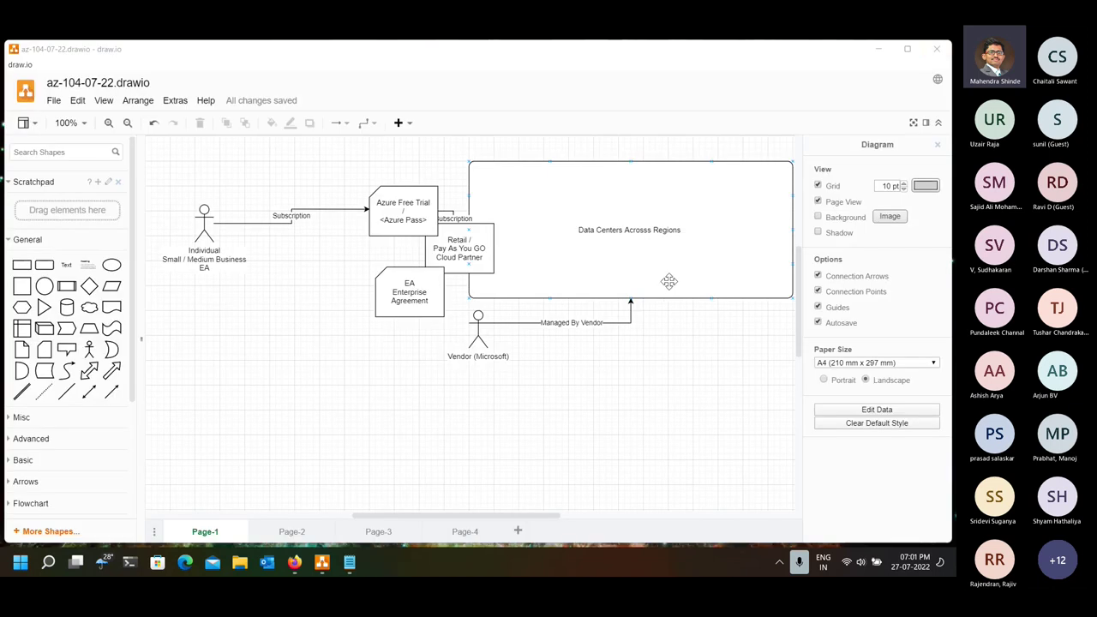
- Return the diagram to Page-4 and switch to the Windows Server VM deployment overview in the Azure portal in Firefox
left_click(480, 536)
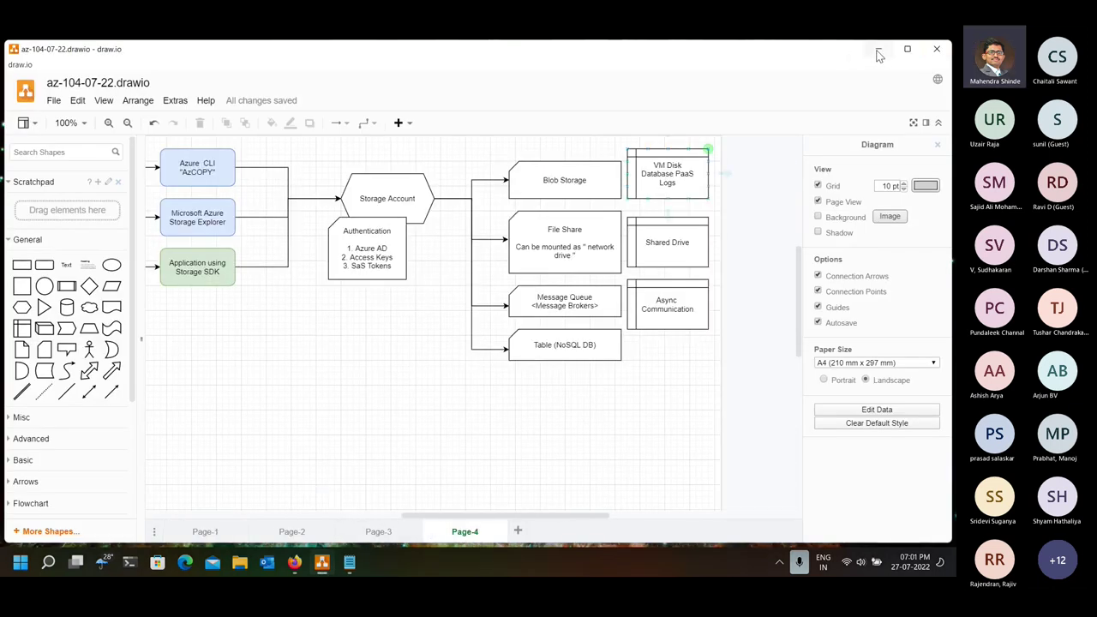
left_click(877, 49)
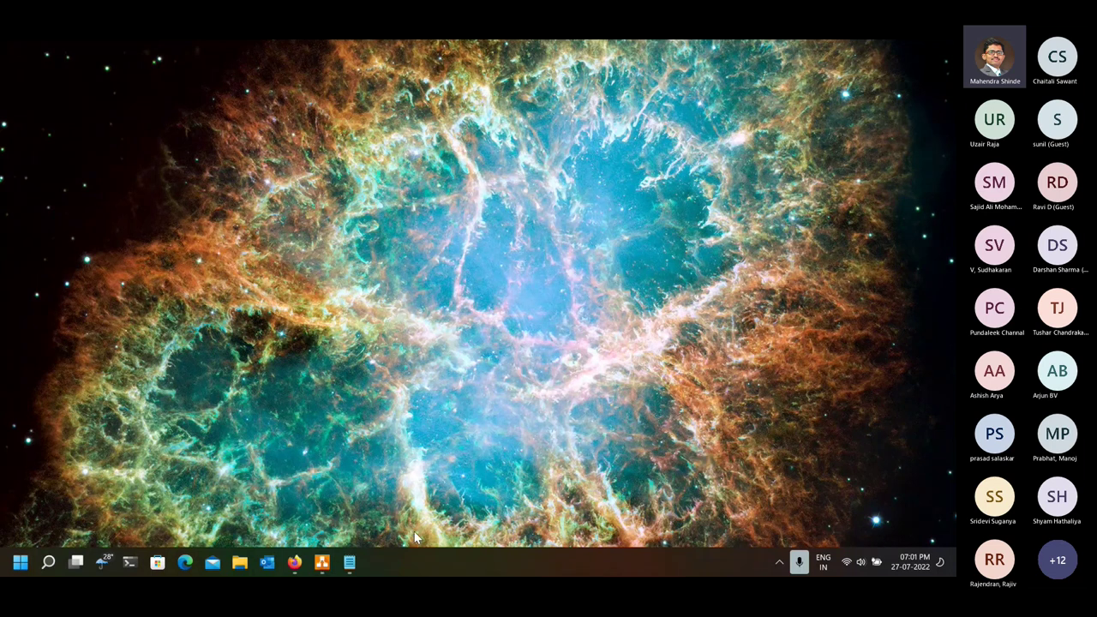
left_click(294, 561)
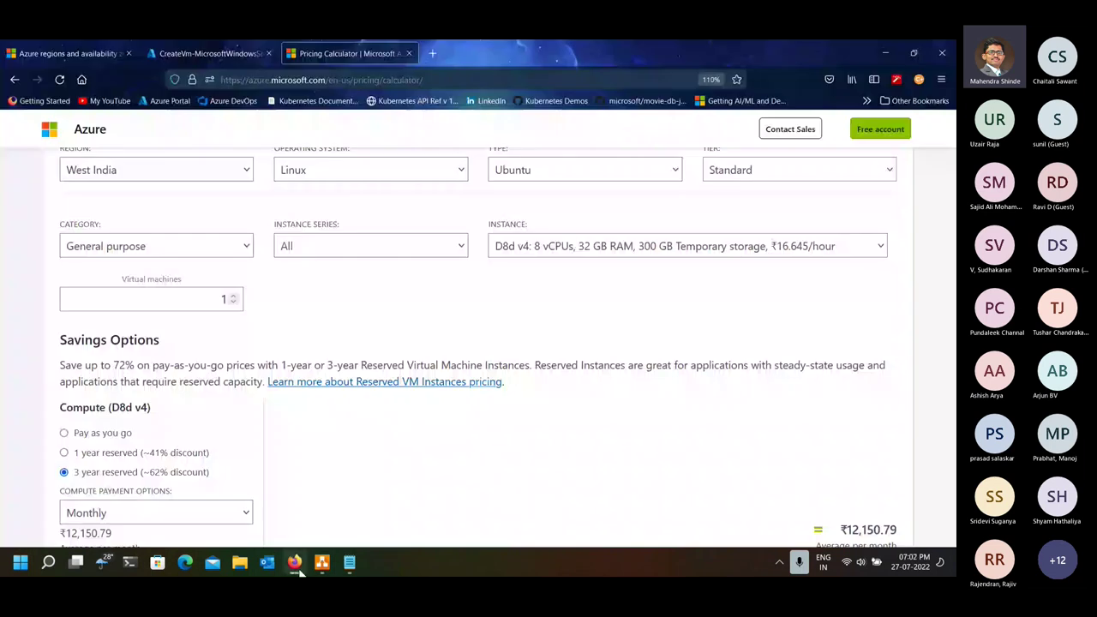
left_click(221, 54)
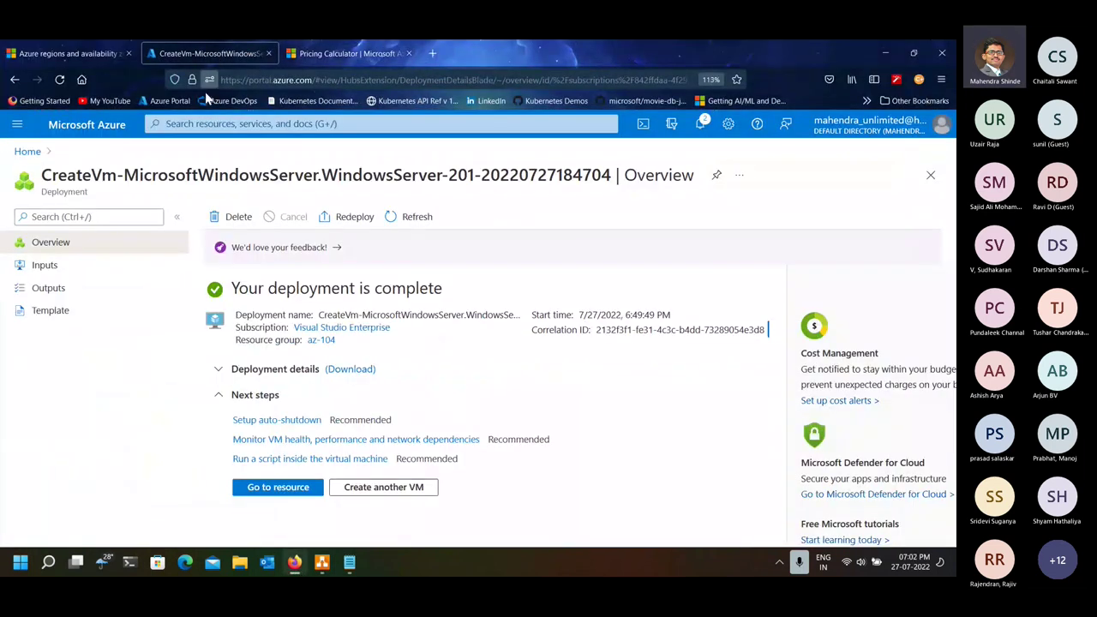
- Open the newly deployed web1 virtual machine from the completed deployment
left_click(277, 488)
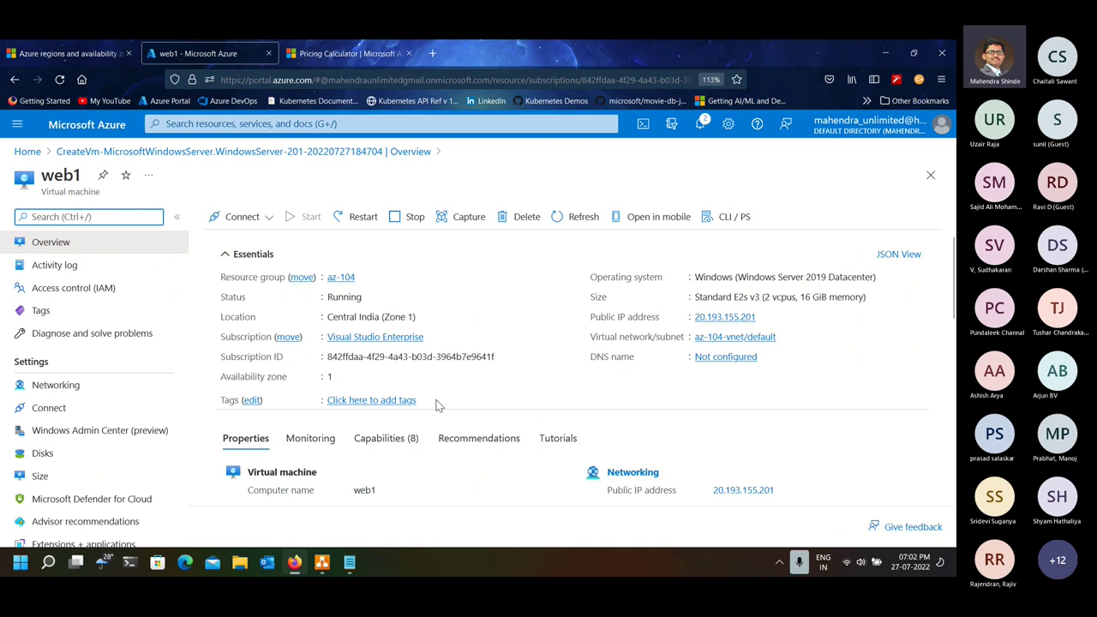
left_click(745, 495)
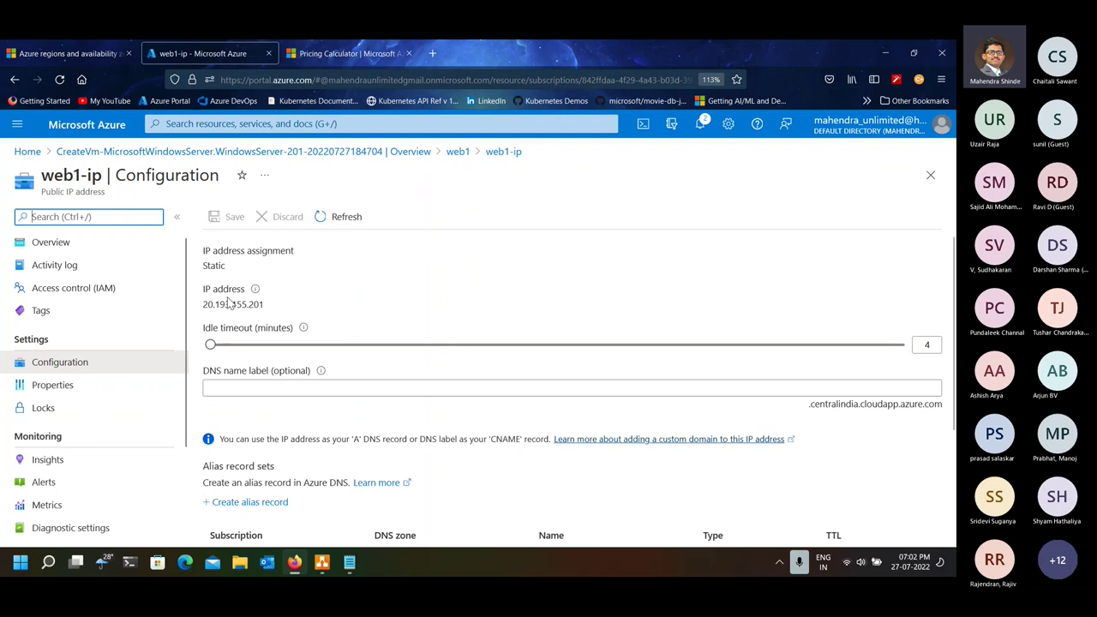
left_click(90, 246)
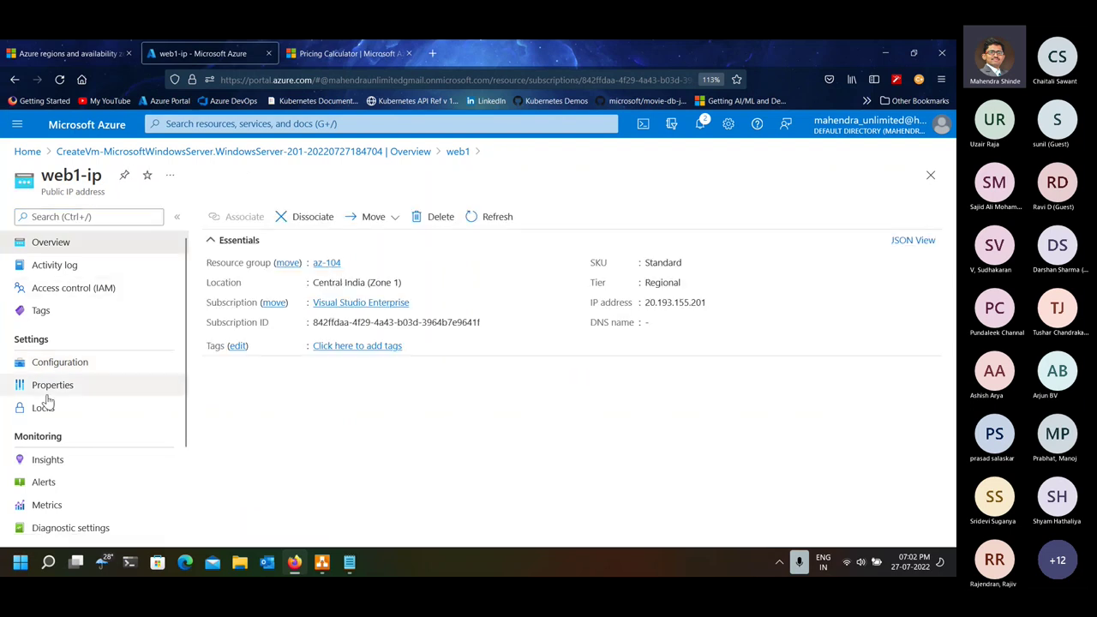
left_click(113, 216)
type("RUN COM")
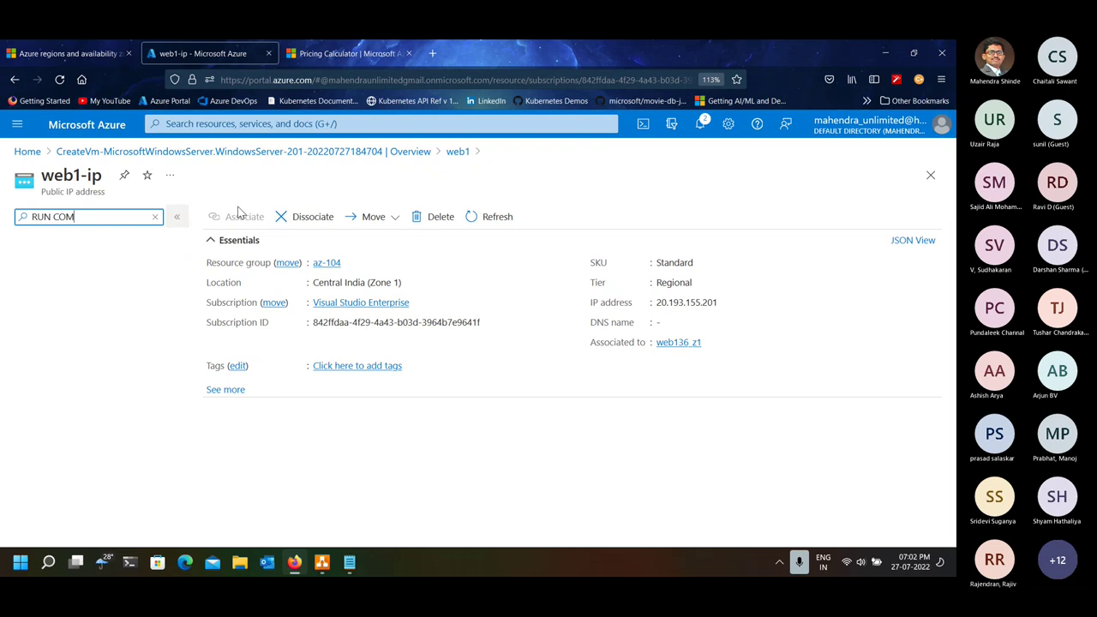
left_click(14, 79)
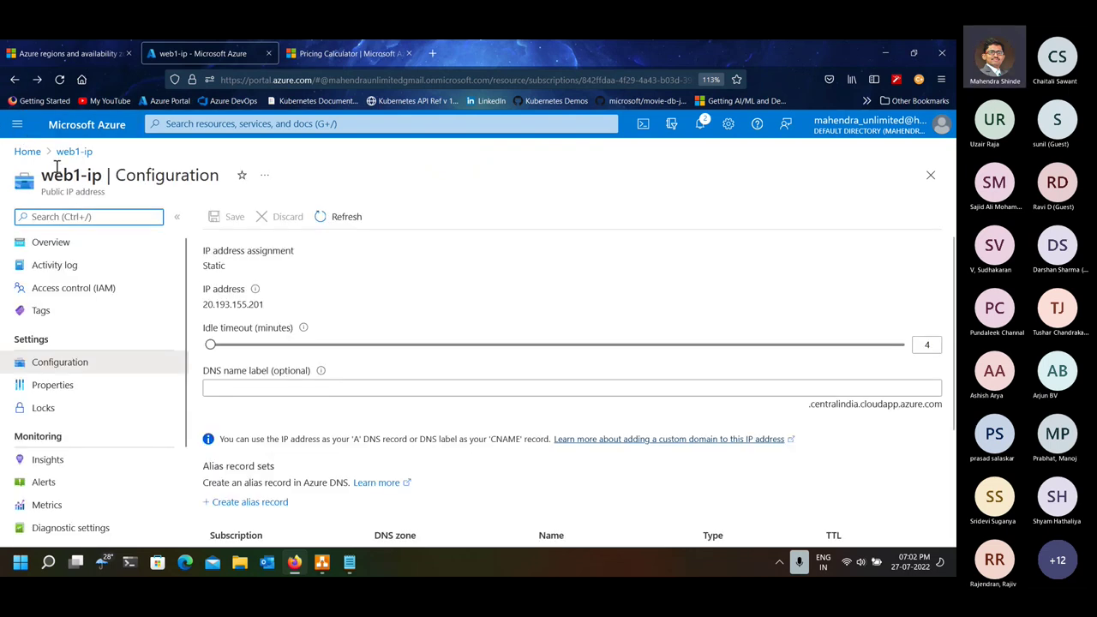
left_click(15, 78)
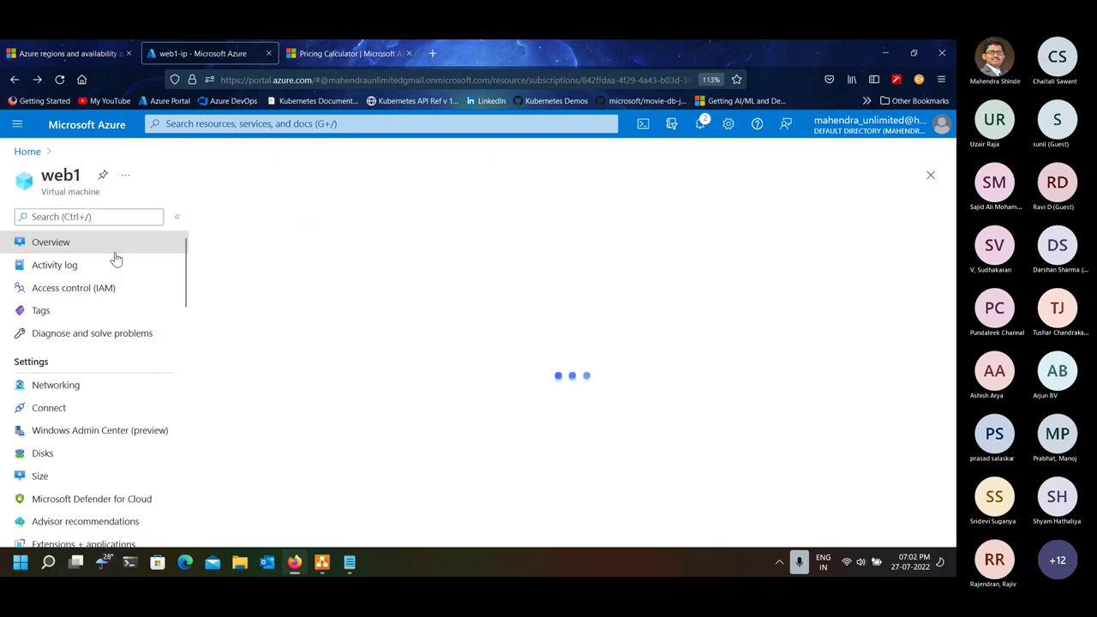
- Find Run command for the web1 virtual machine and open its RunPowerShellScript editor
type("run comm")
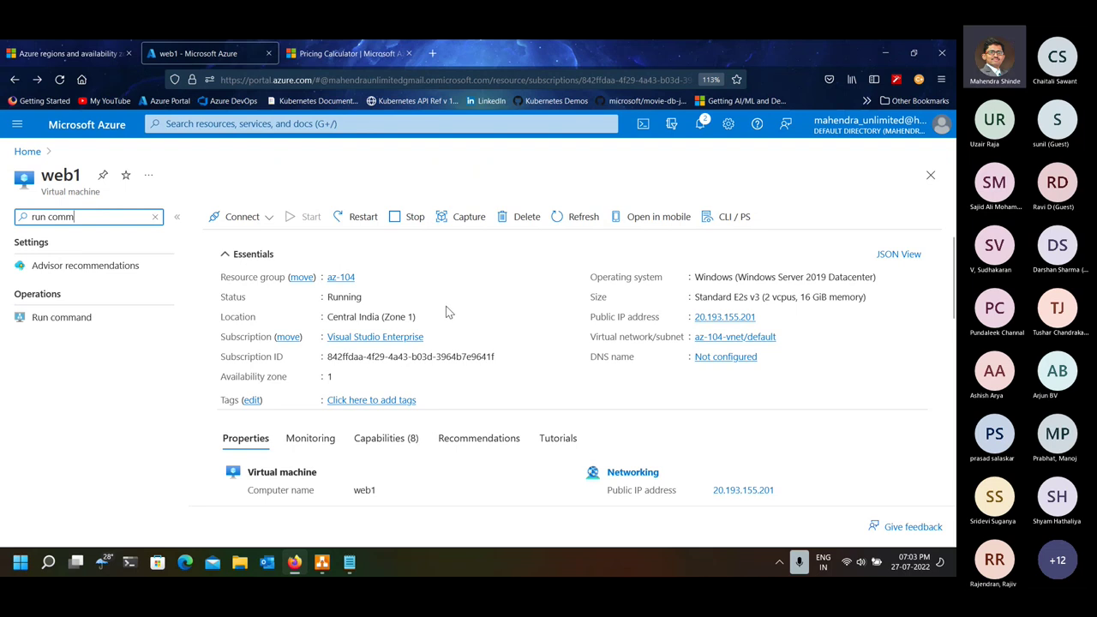
left_click(74, 316)
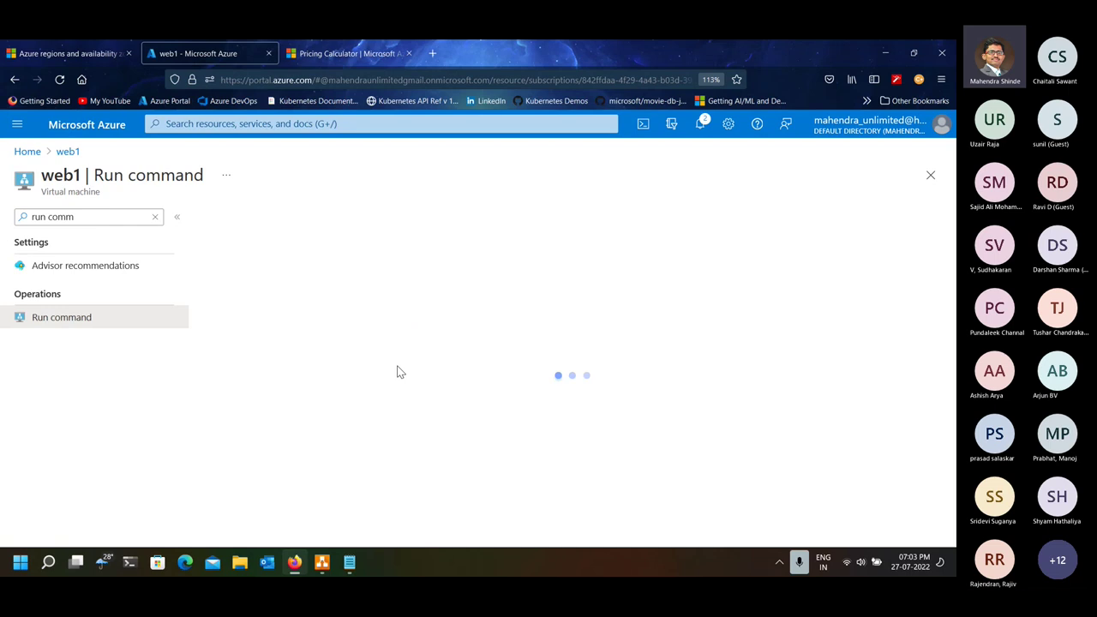
left_click(377, 327)
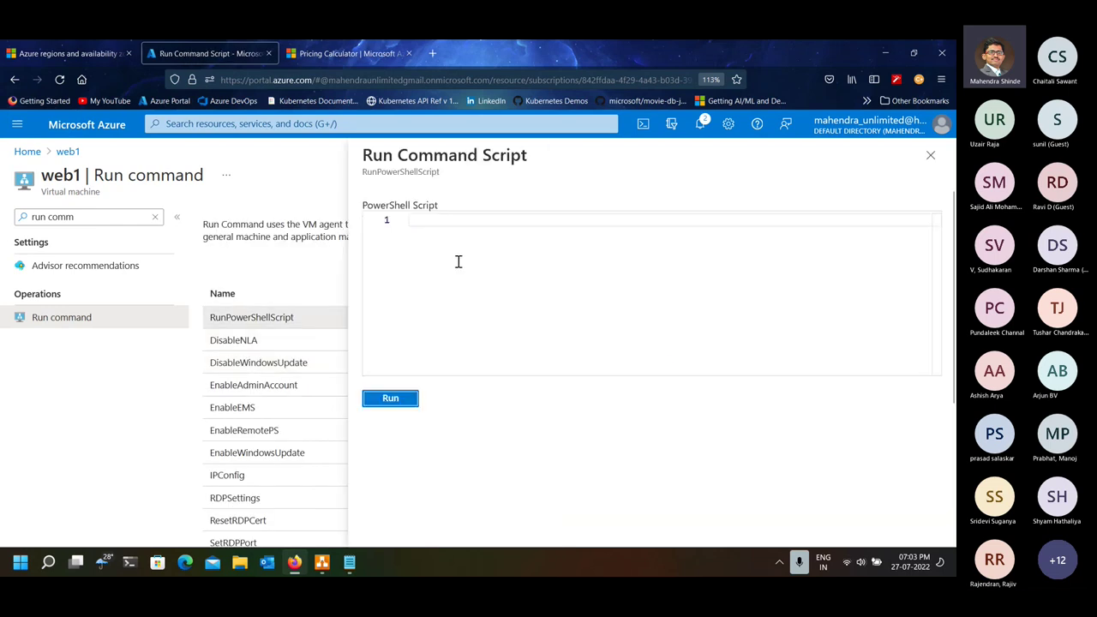
- Run the PowerShell script "Install-WIndowsFeature -Name Web-Server" on web1
type("Install-Wi")
key("BackSpace")
key("BackSpace")
type("WInd")
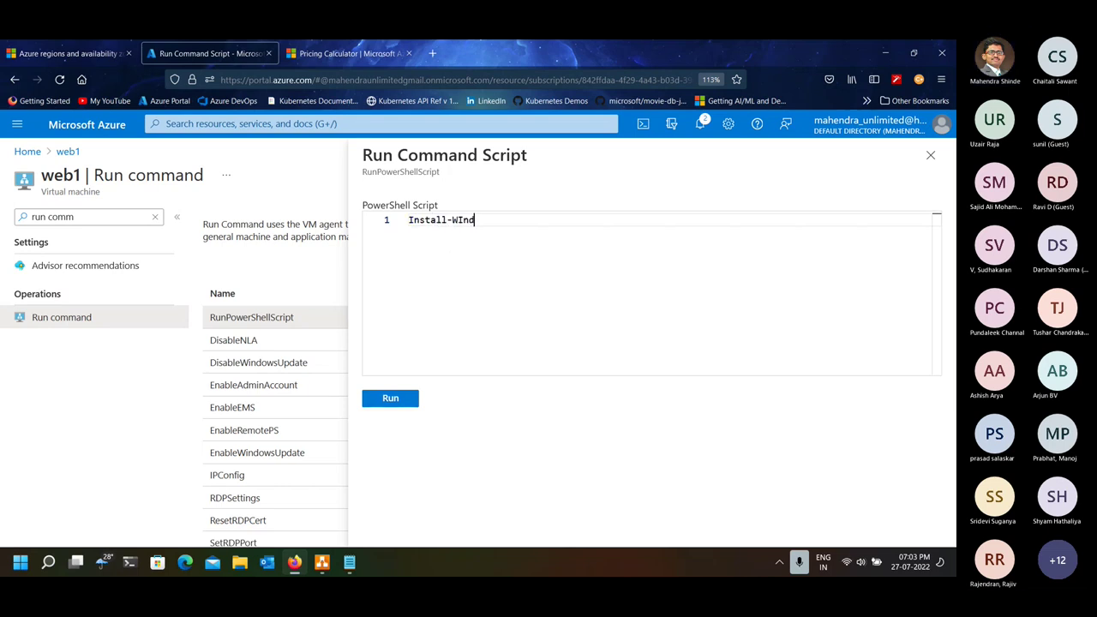
type("owsF")
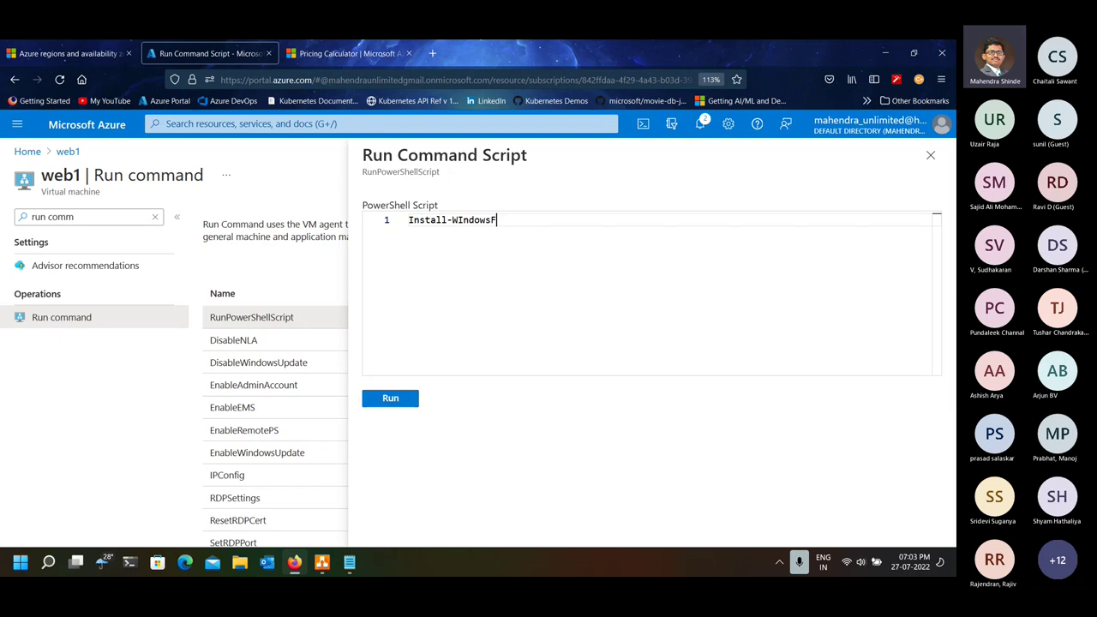
type("eature -Name Web-Server")
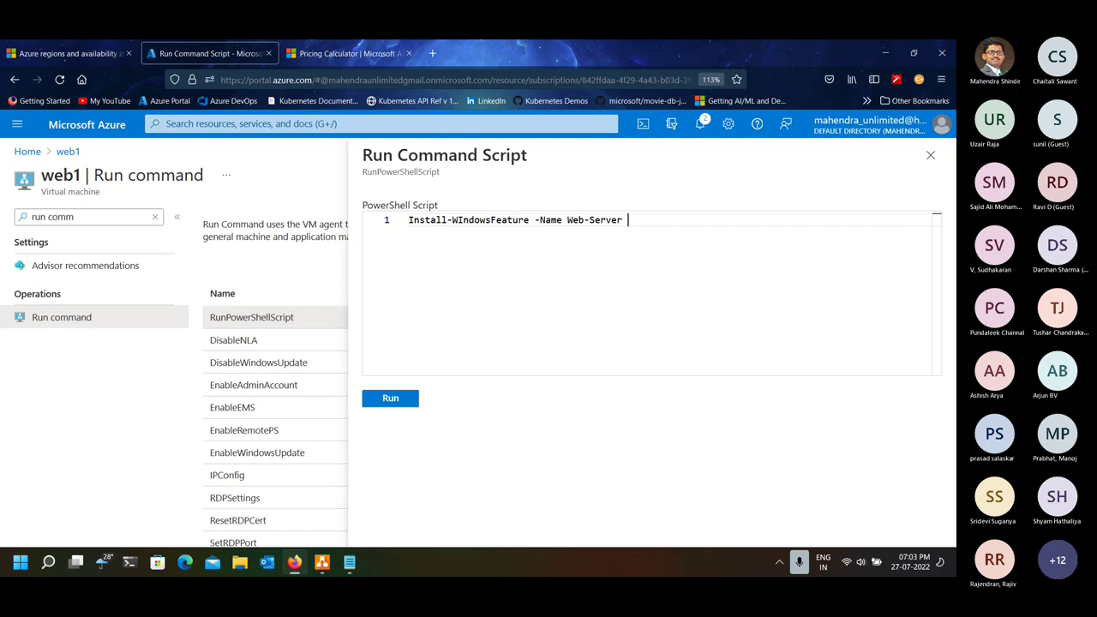
left_click(390, 398)
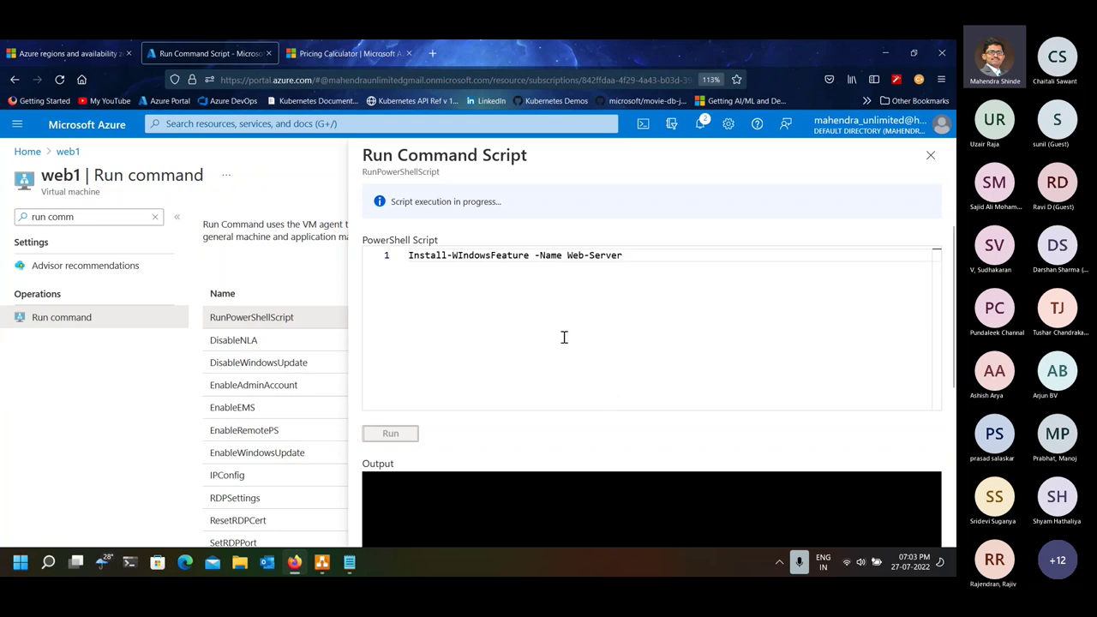
- Open web1 in a second browser tab and show the inbound port rules in its networking settings
middle_click(68, 152)
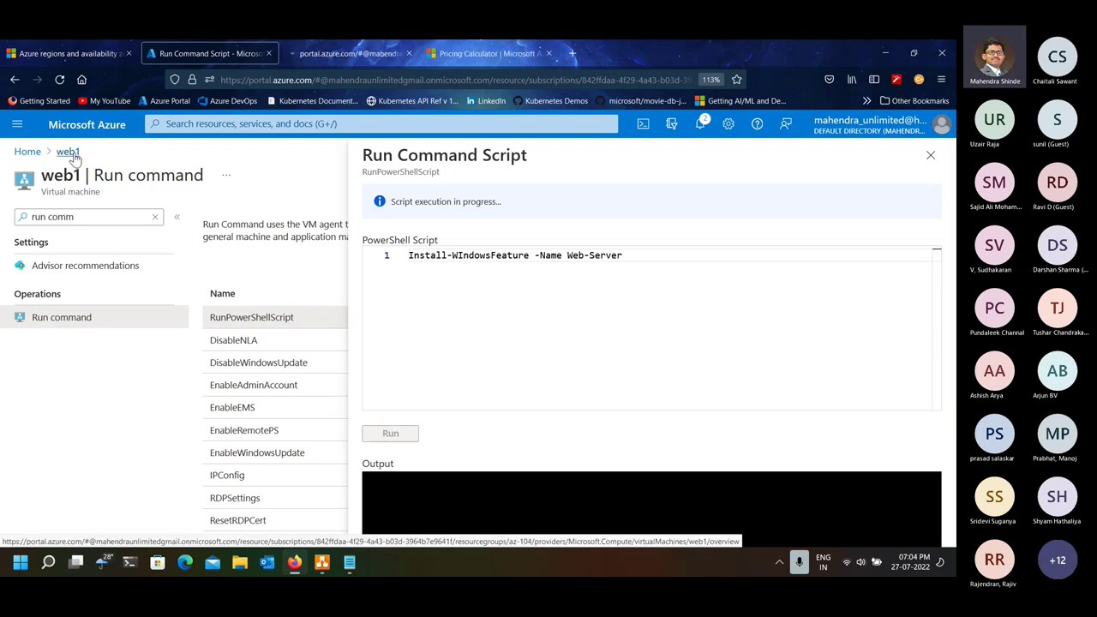
left_click(323, 60)
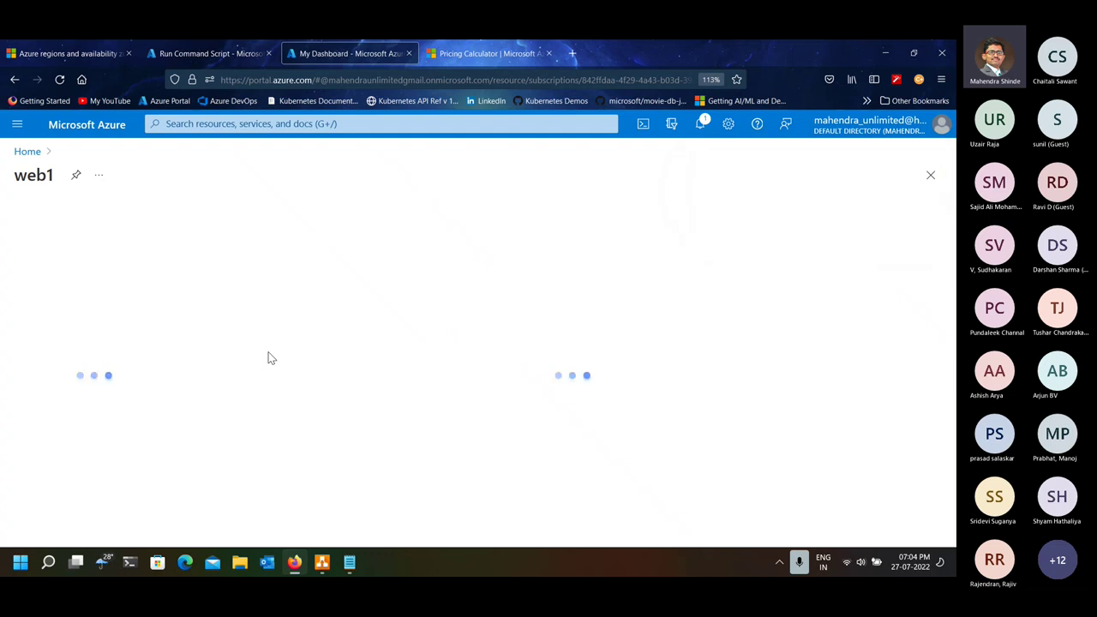
left_click(72, 391)
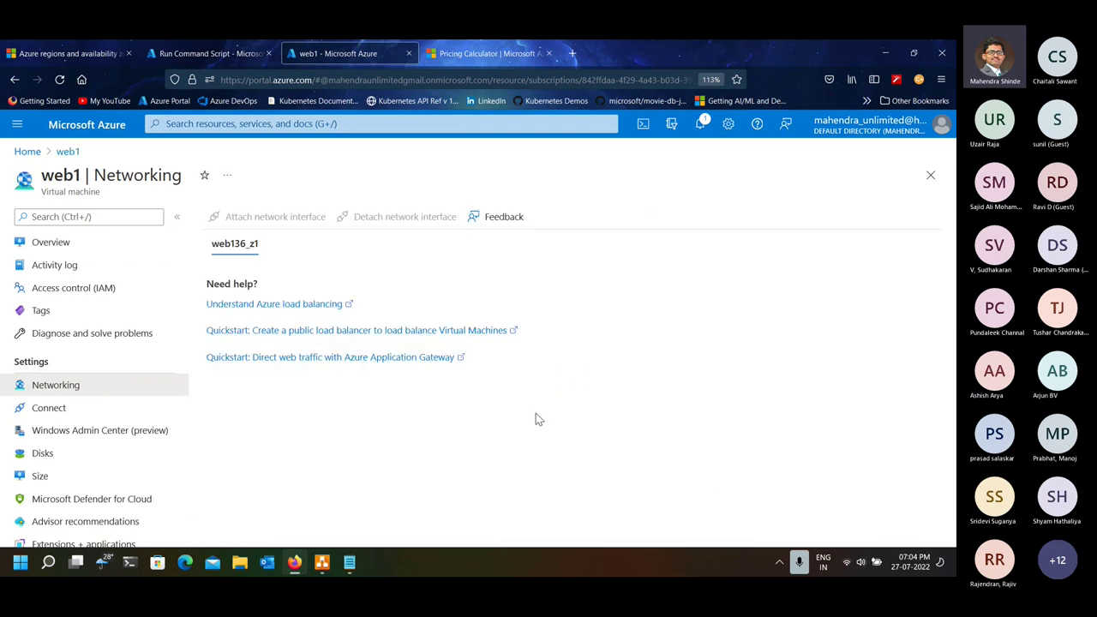
scroll(556, 397, "down", 3)
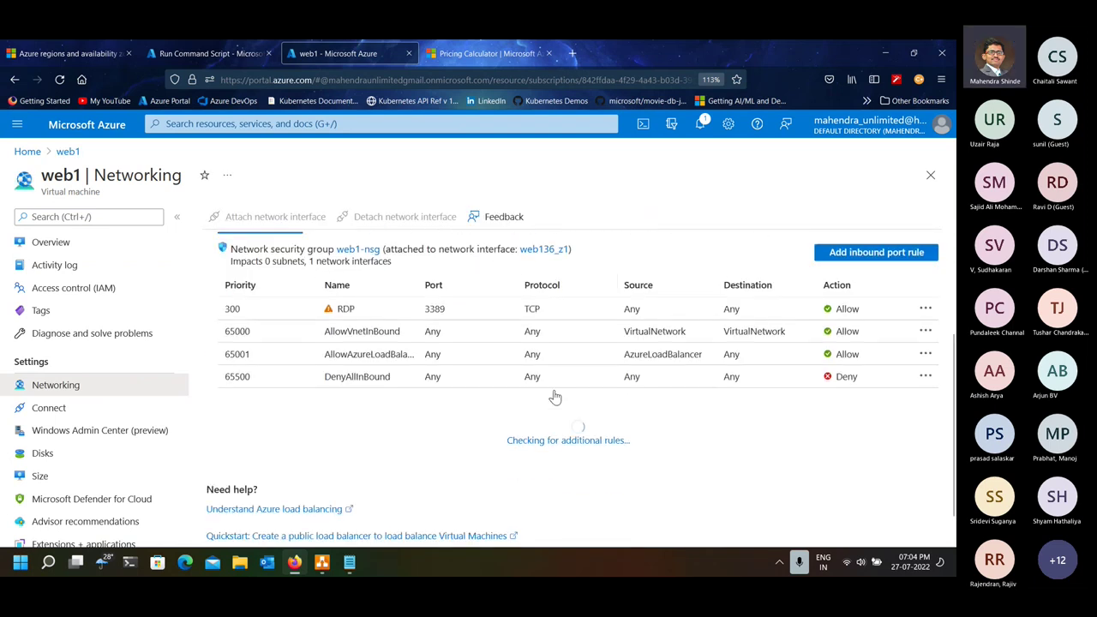
- Start a new inbound port rule for web1-nsg with HTTP as the service
left_click(846, 253)
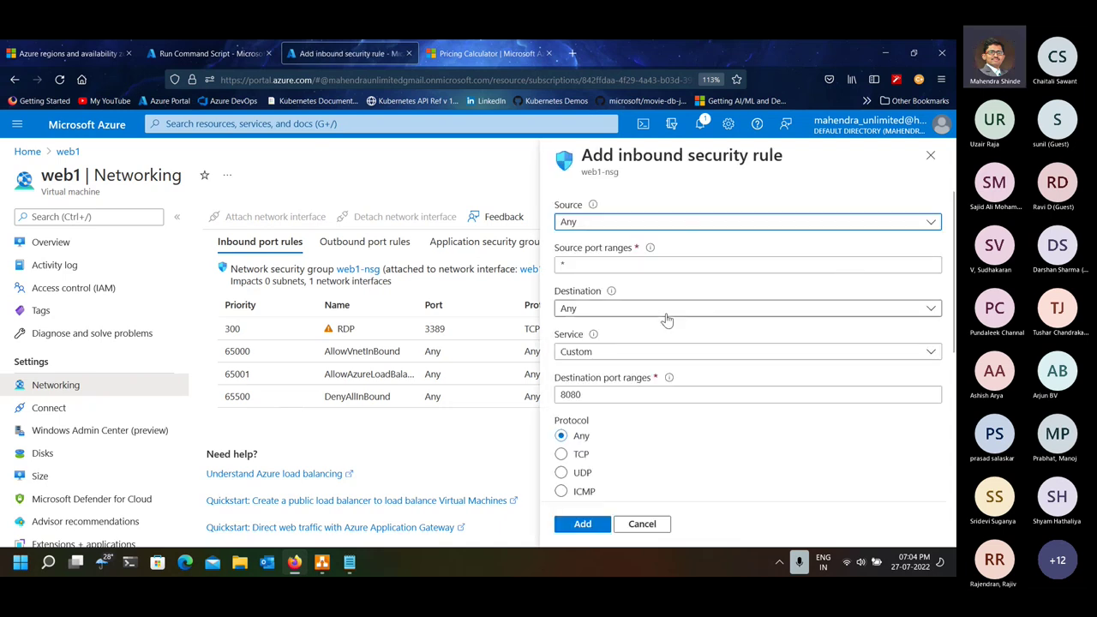
left_click(641, 312)
left_click(642, 310)
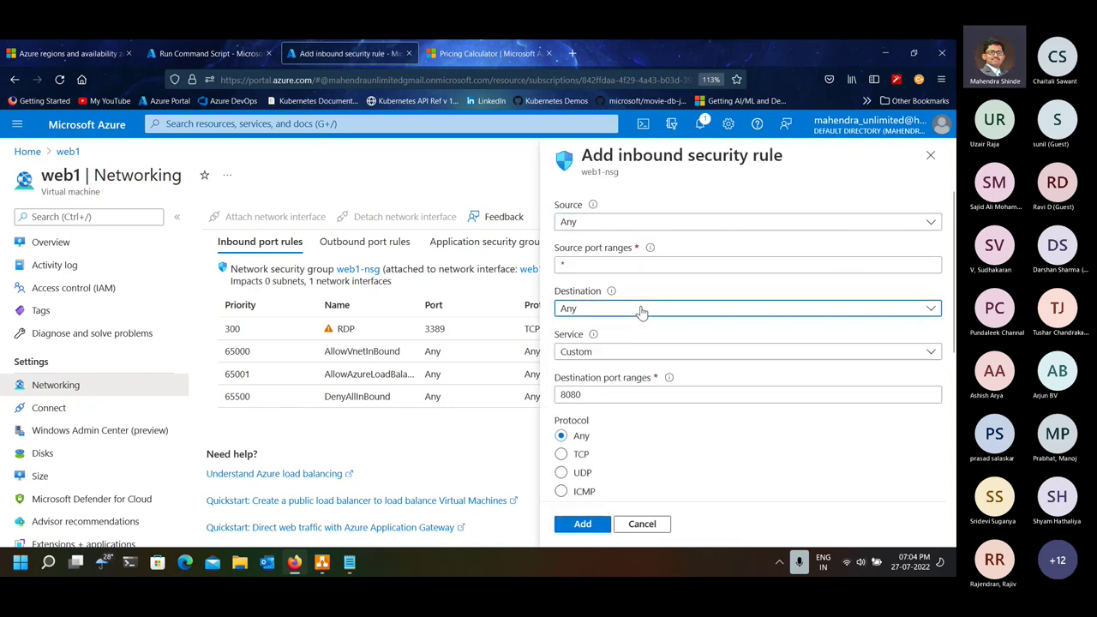
left_click(606, 354)
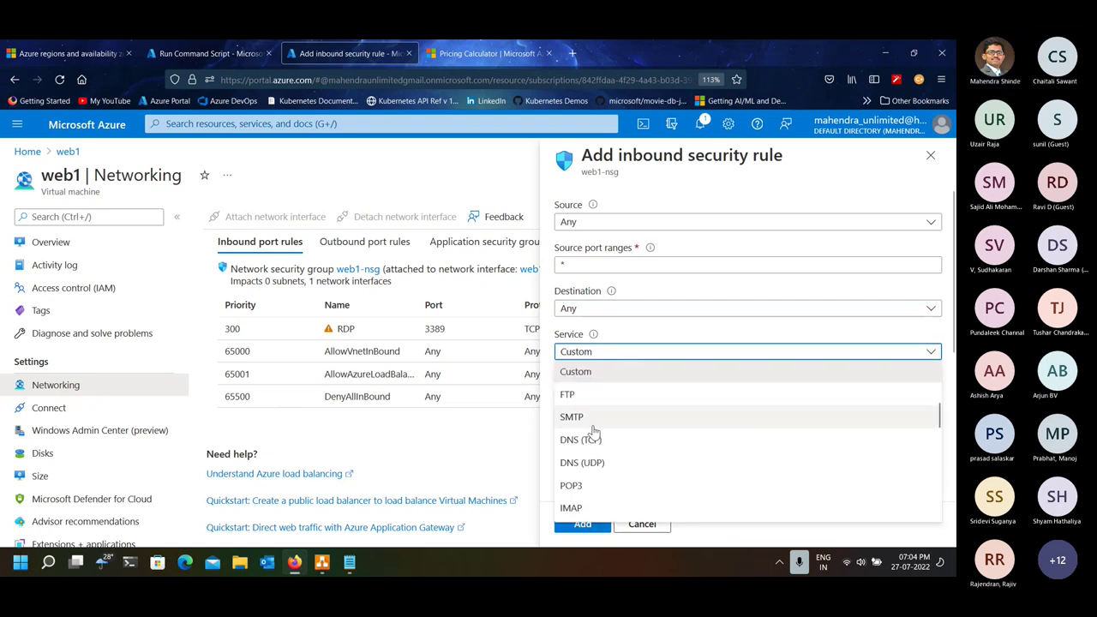
scroll(604, 439, "down", 3)
scroll(608, 441, "up", 6)
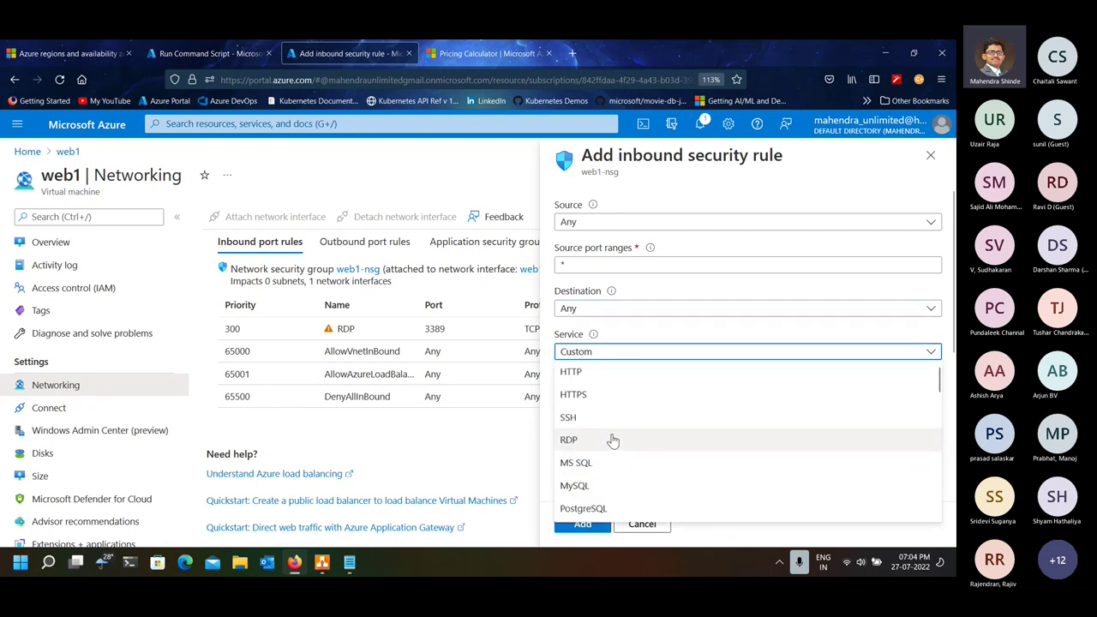
left_click(579, 377)
scroll(653, 424, "down", 3)
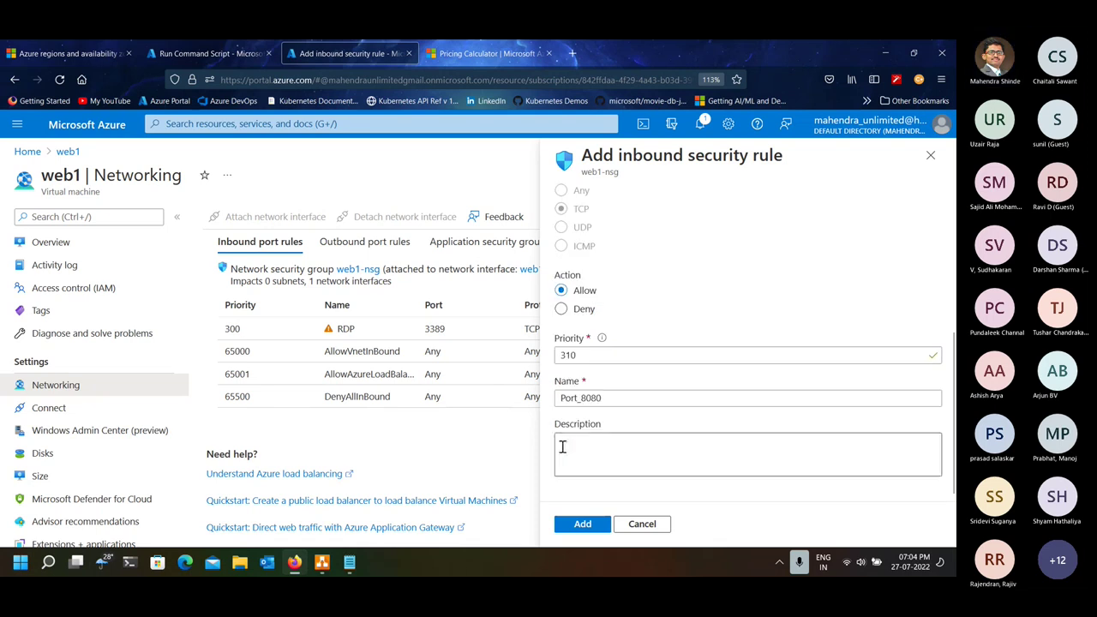
- Name the inbound rule Allow-HTTP and add it to the network security group
double_click(611, 397)
type("Allow-HTT")
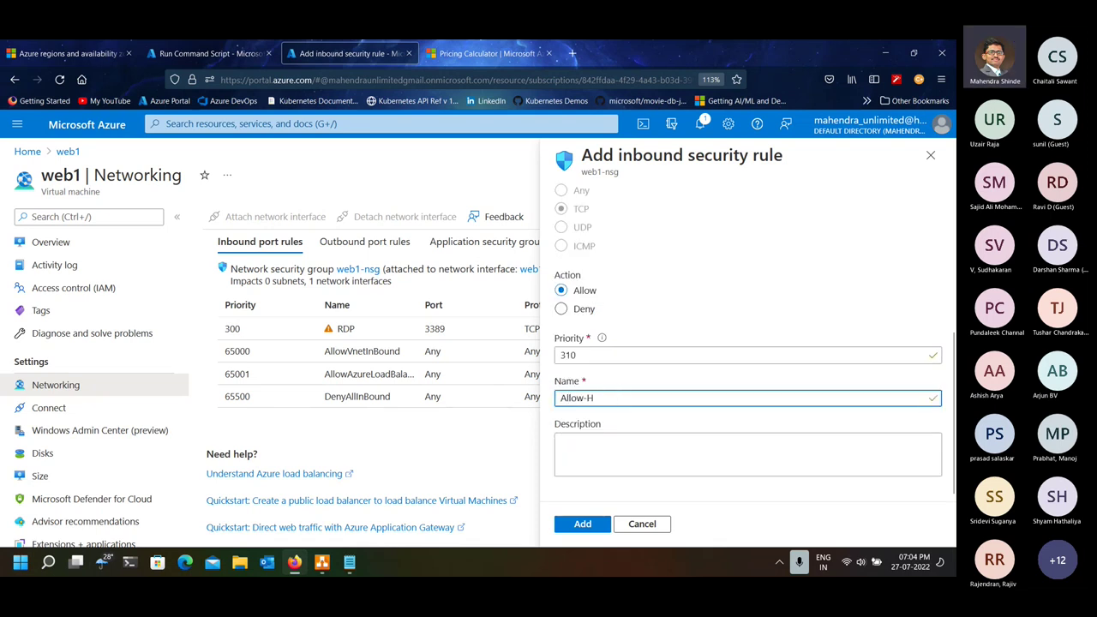
key("Tab")
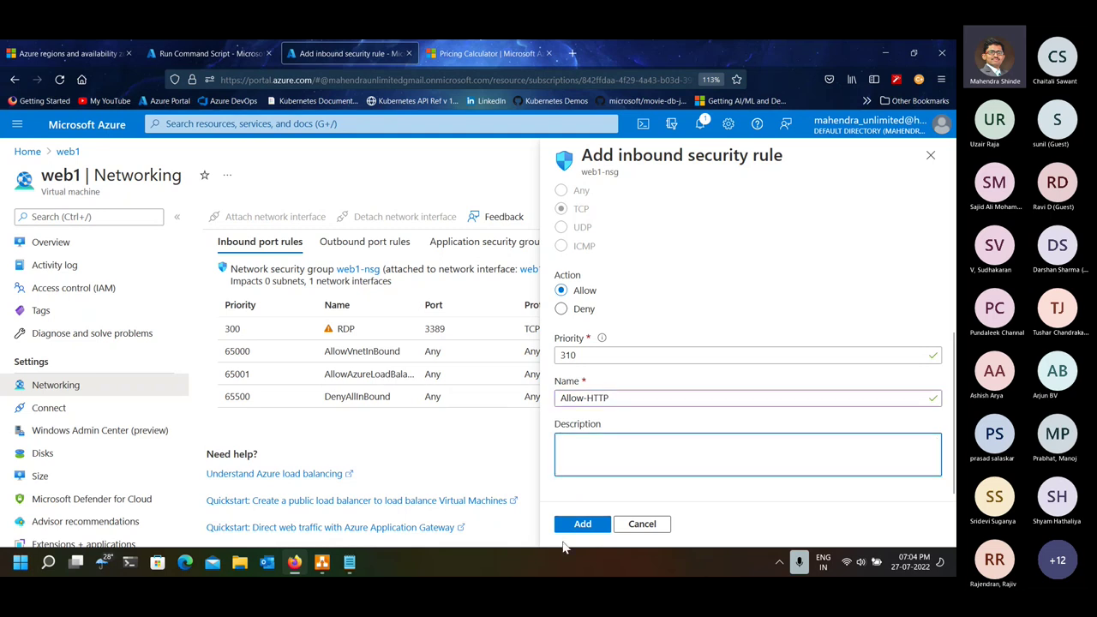
key("Tab")
key("Return")
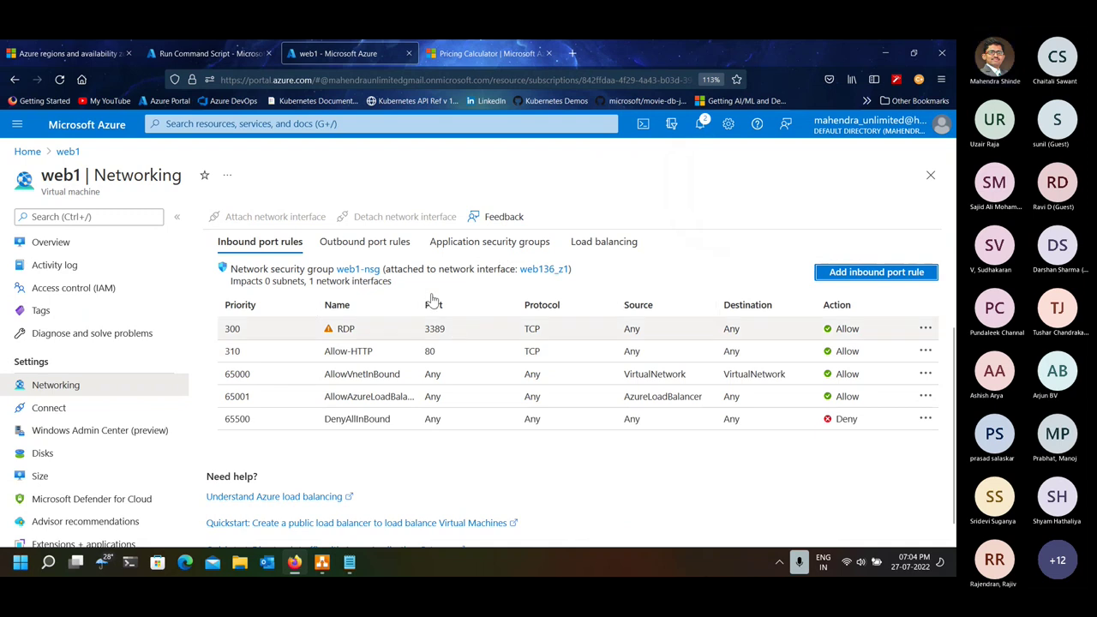
- Copy web1's public IP address from its overview and browse to it in a new tab
left_click(105, 249)
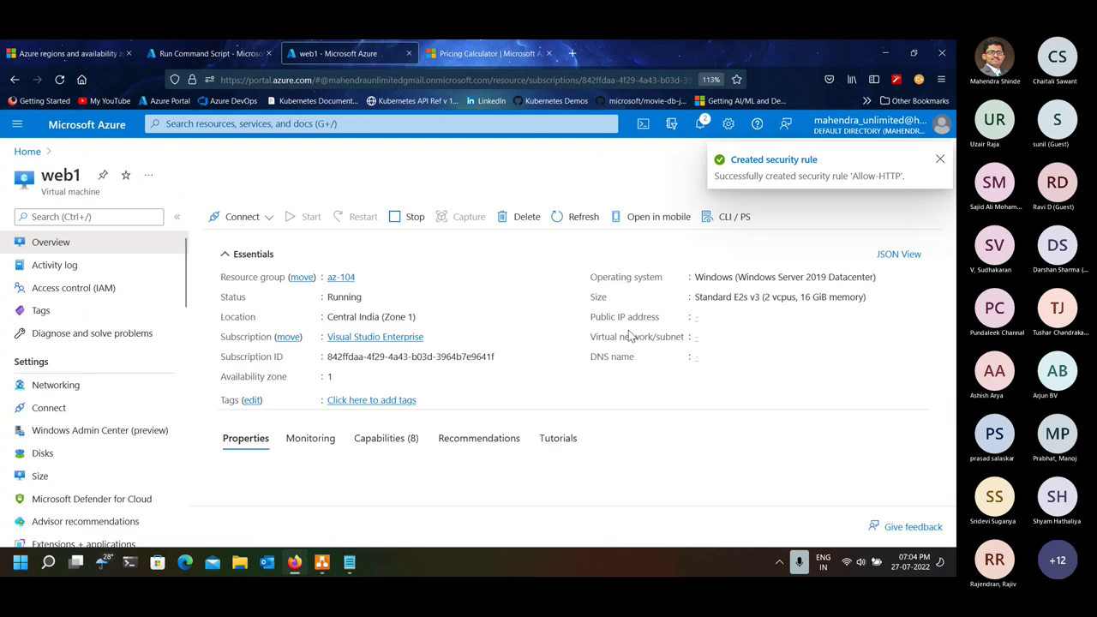
left_click(764, 317)
left_click(571, 55)
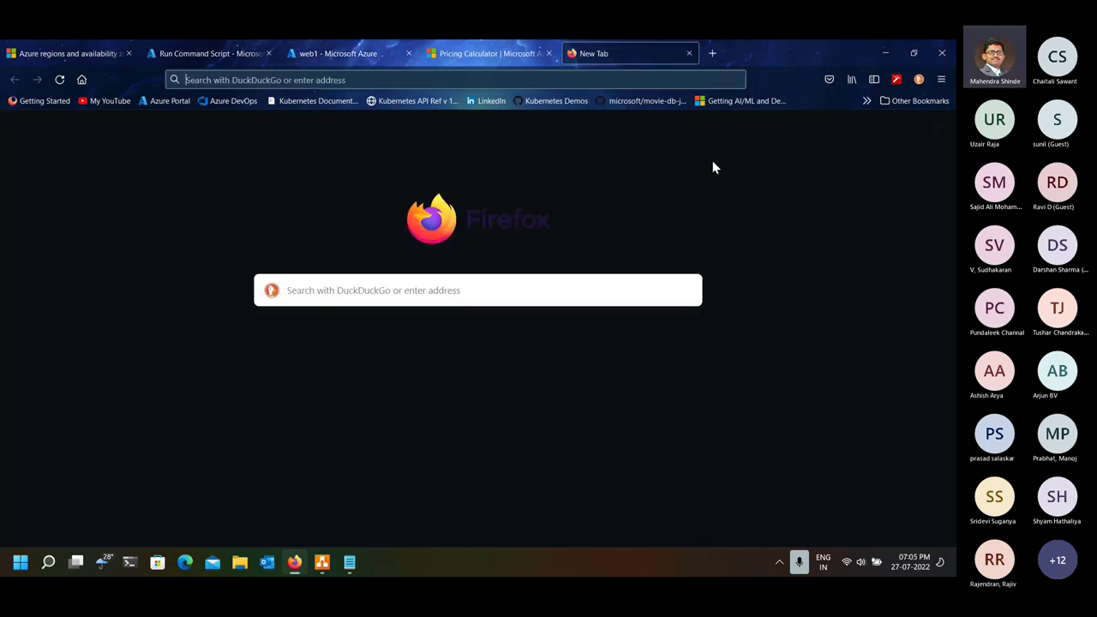
key("ctrl+v")
key("Return")
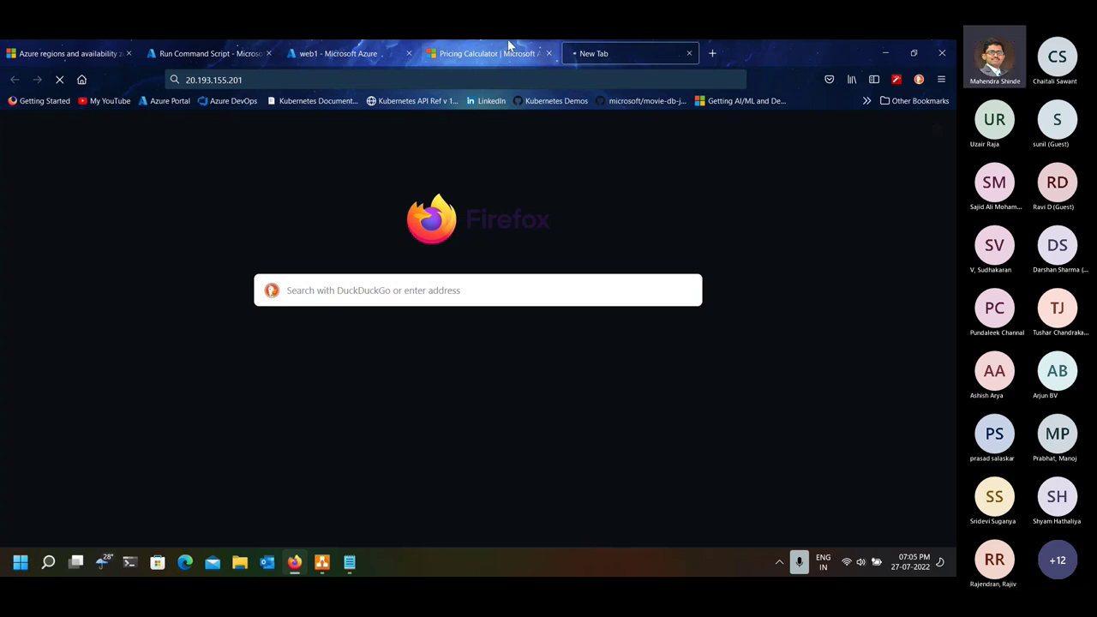
- Check the execution status and output of the web server installation script on web1
left_click(225, 50)
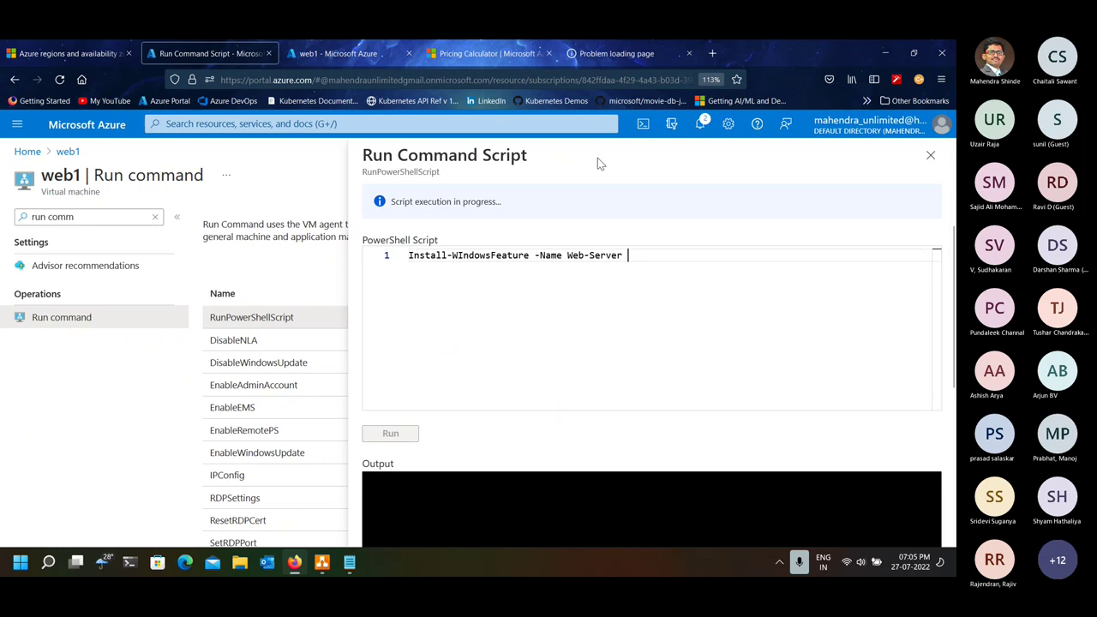
left_click(640, 53)
left_click(230, 54)
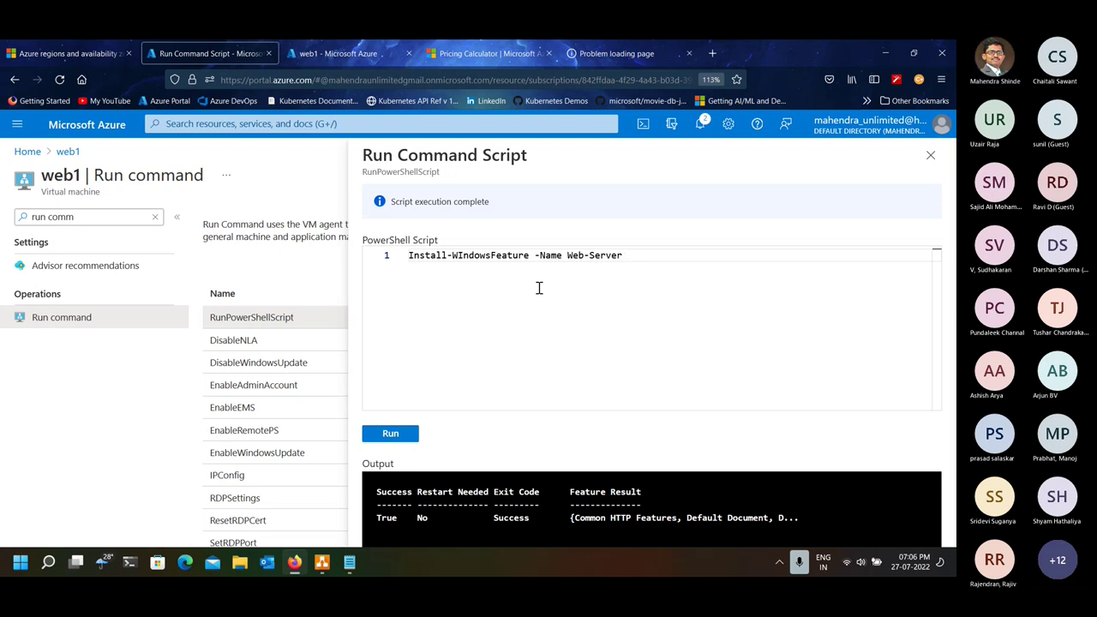
- Request the site at 20.193.155.201 again in the browser tab that timed out
left_click(634, 53)
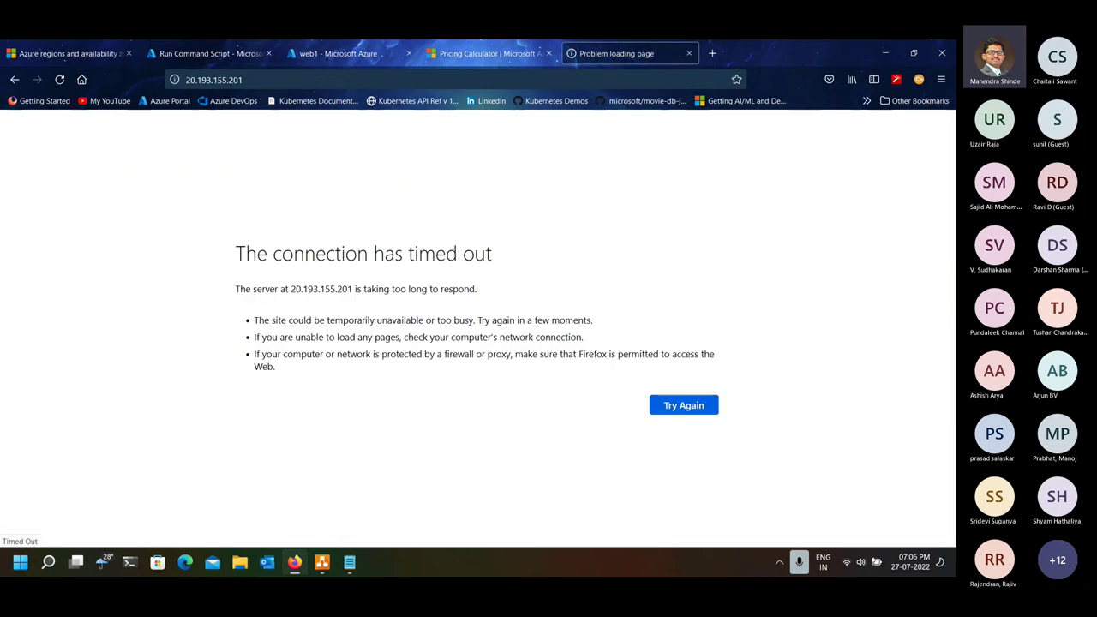
key("ctrl+l")
key("Return")
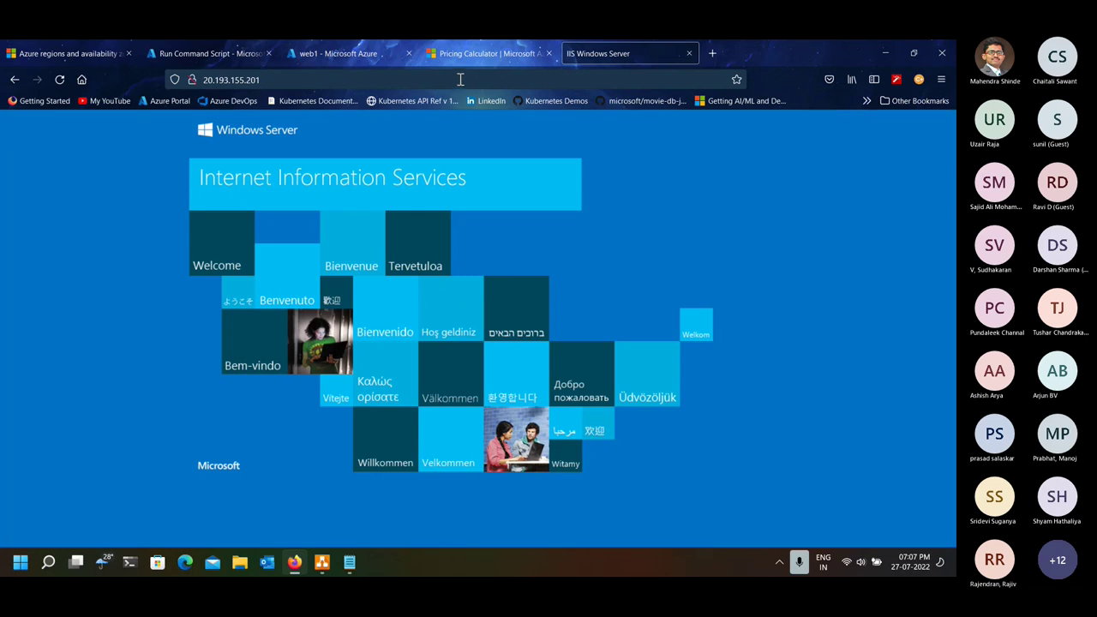
- Close the web server site and Pricing Calculator tabs and minimise the browser
left_click(688, 54)
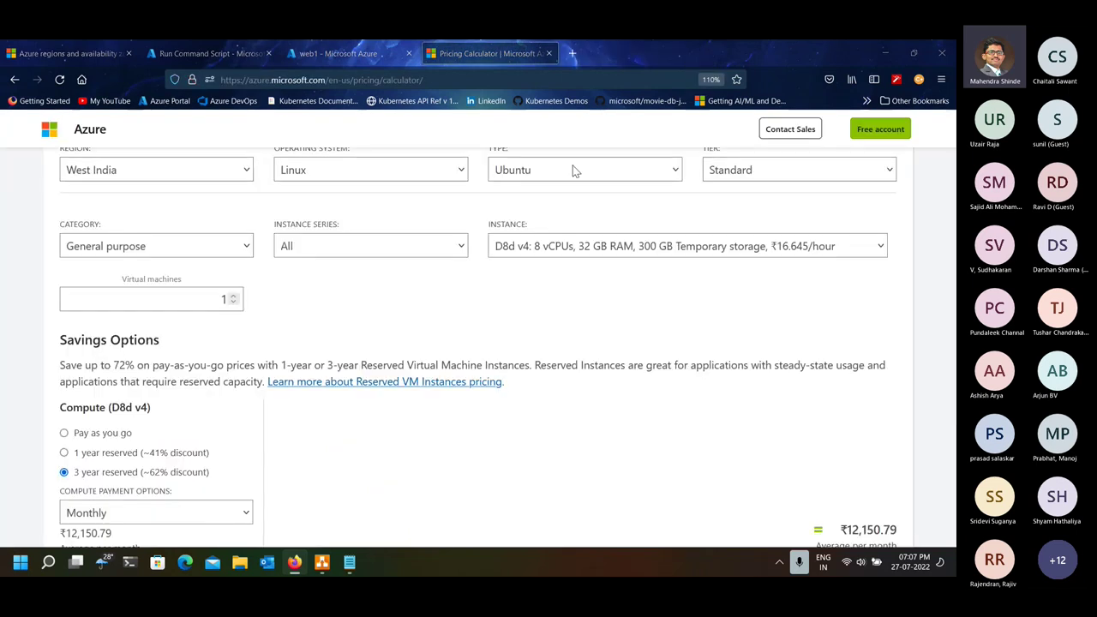
left_click(550, 53)
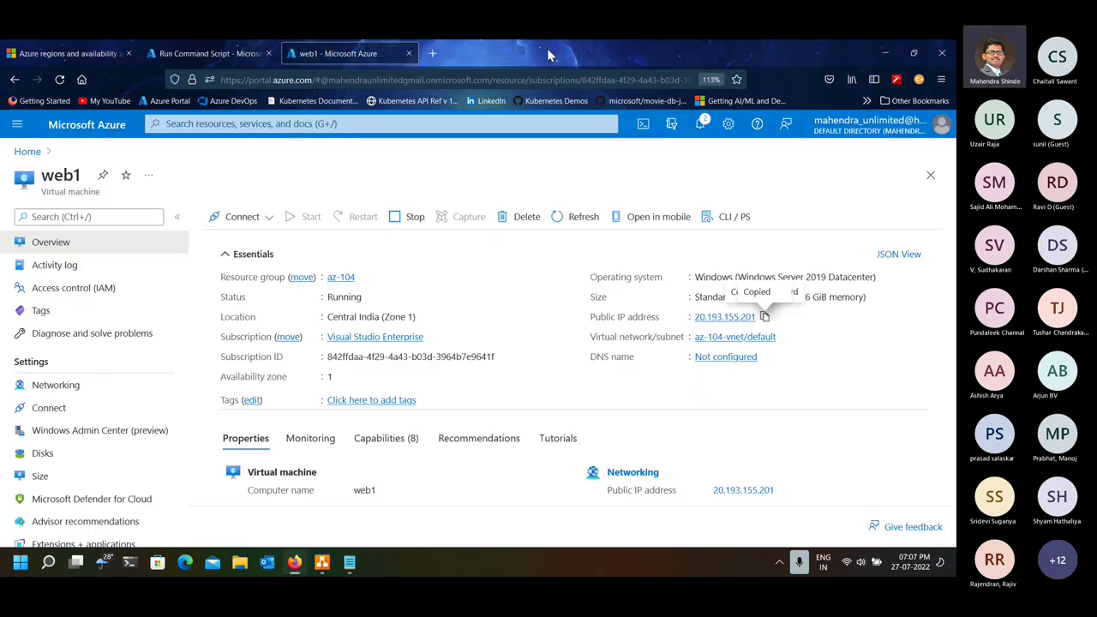
left_click(886, 53)
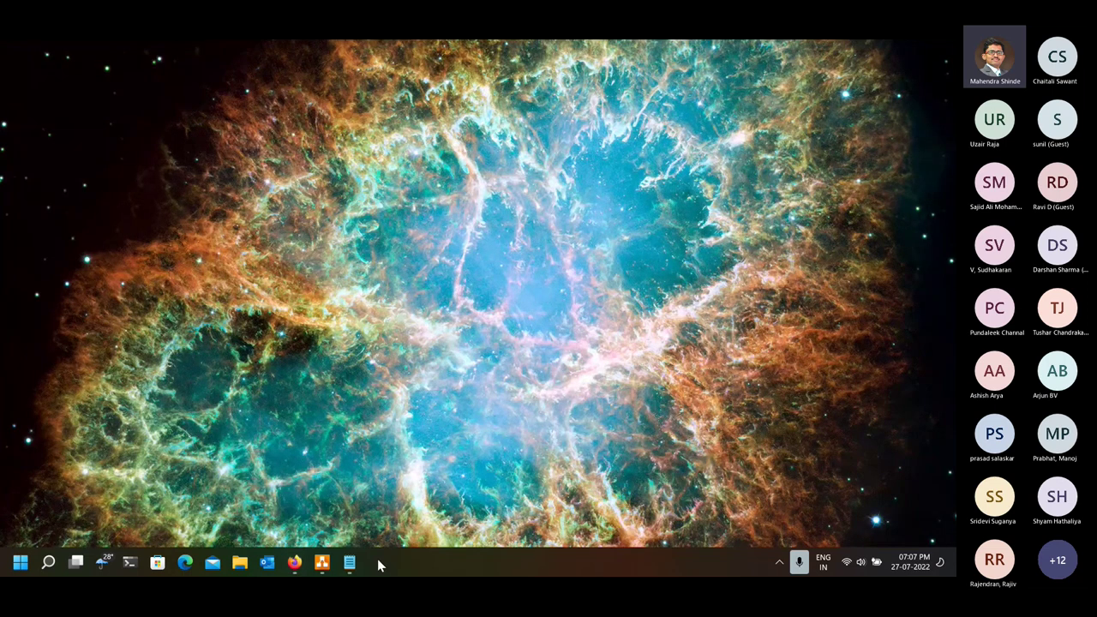
- Switch to the Notepad notes and review the IaaS, PaaS and VM cost sections under Azure compute resources
left_click(350, 562)
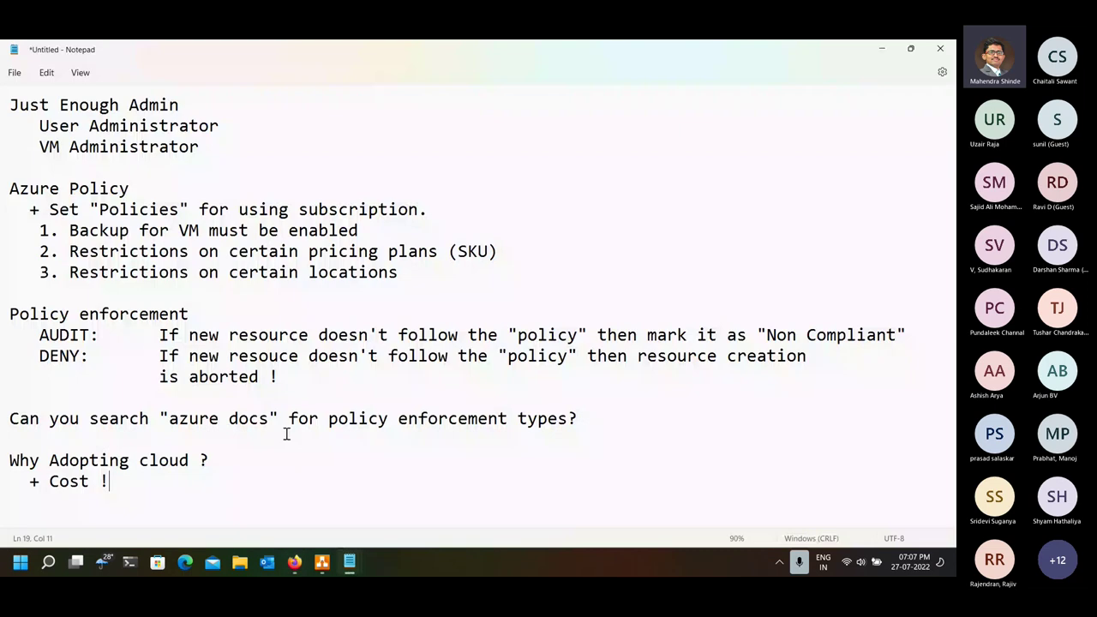
left_click(882, 50)
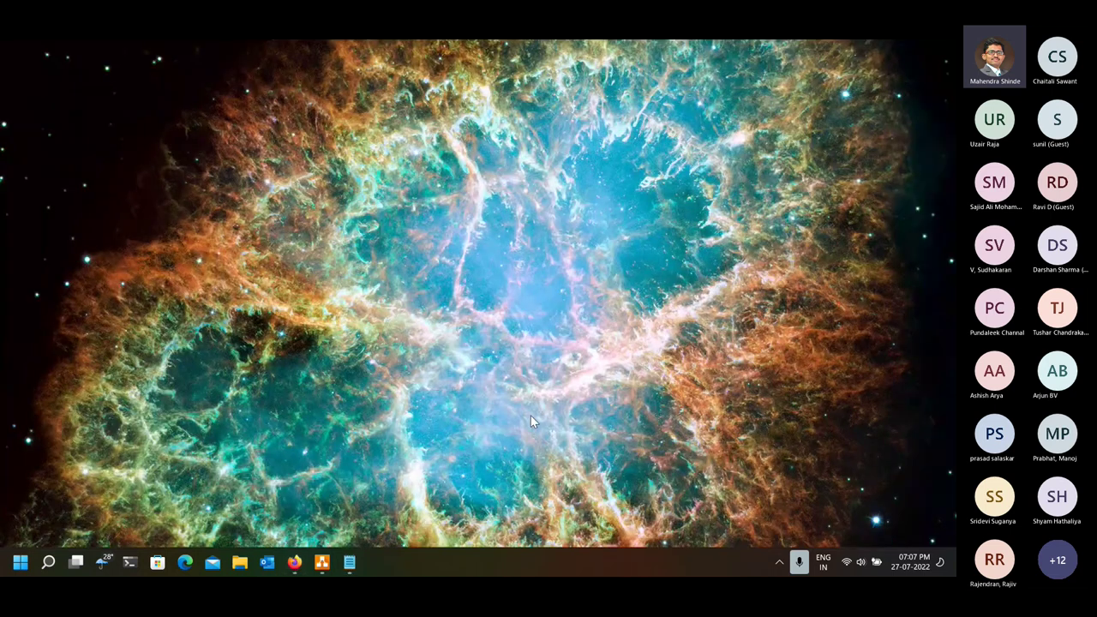
mouse_move(349, 562)
left_click(335, 463)
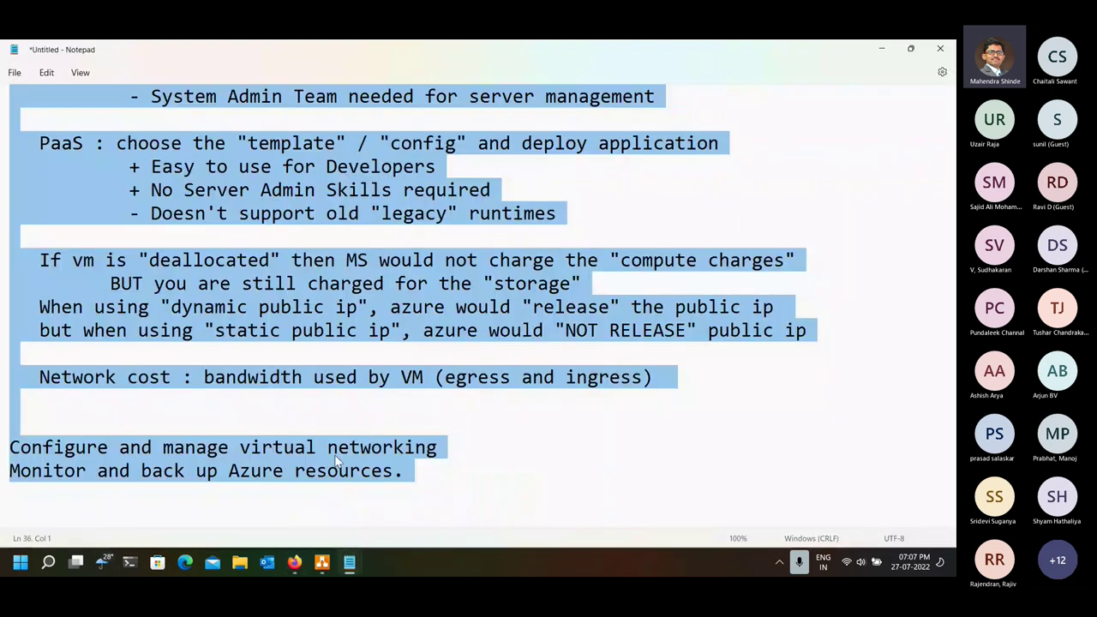
left_click(335, 460)
scroll(261, 406, "up", 2)
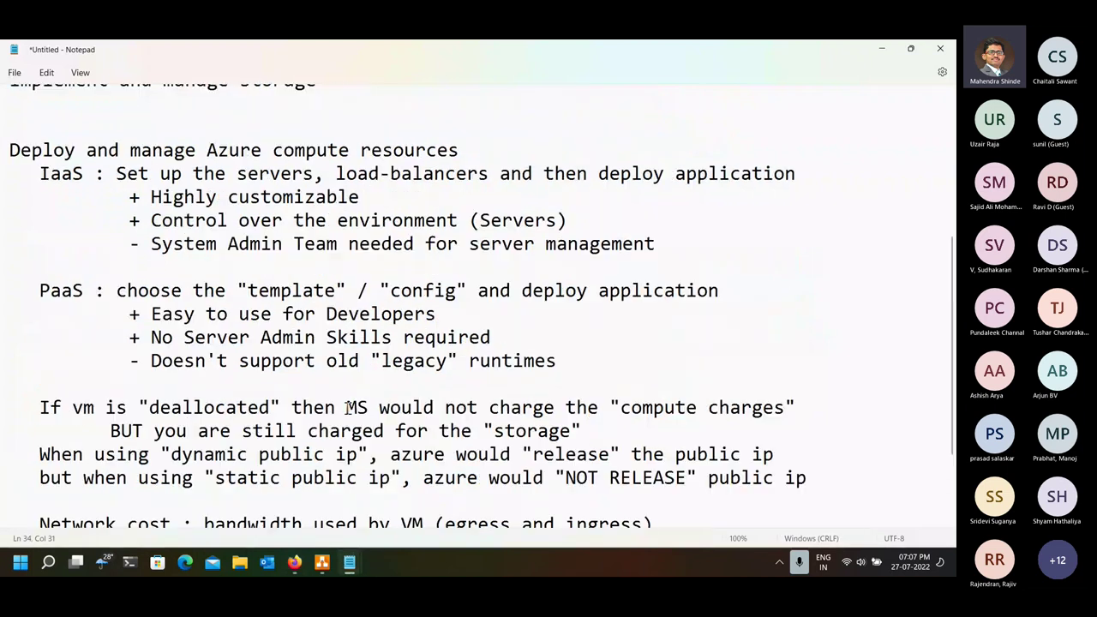
triple_click(268, 290)
triple_click(268, 176)
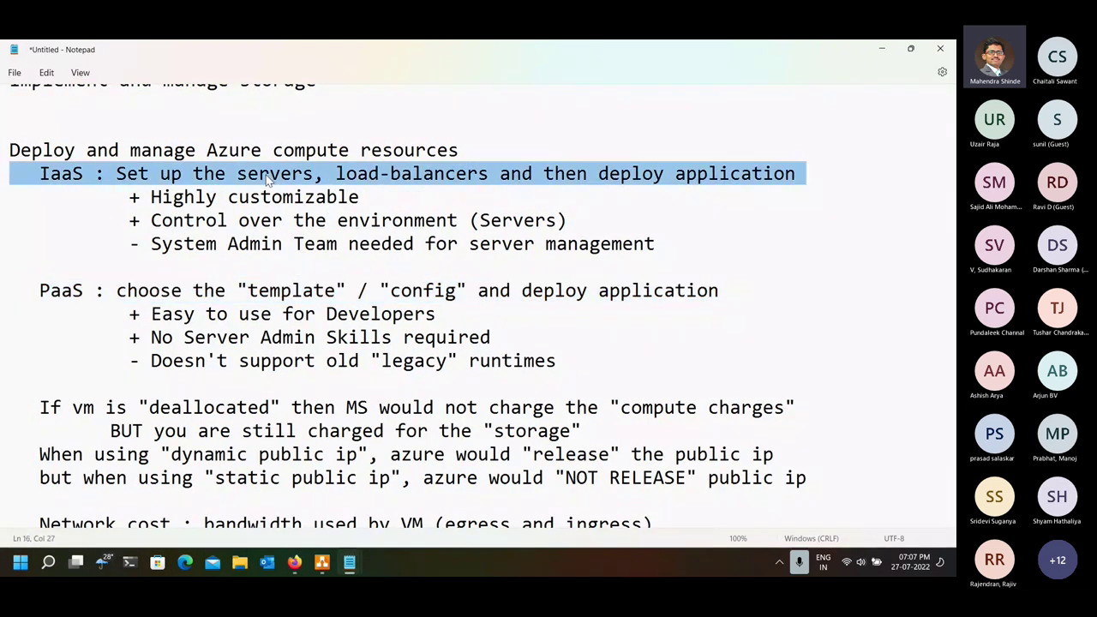
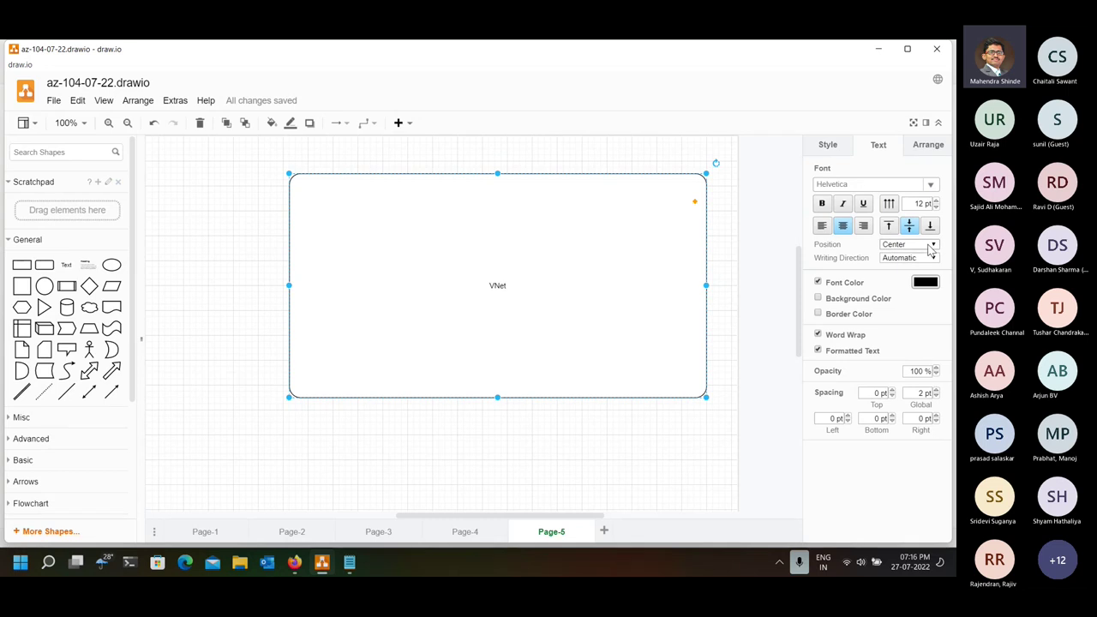
- Set the label position of the VNet rectangle to Top
left_click(906, 278)
left_click(553, 468)
left_click(529, 325)
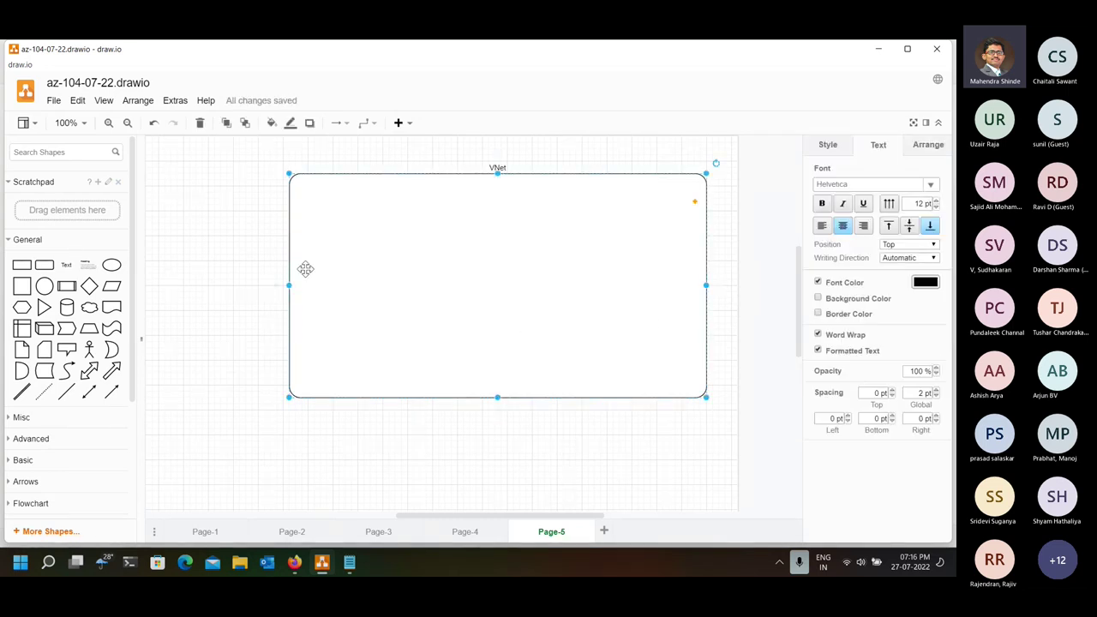
- Duplicate the VNet rectangle, shrink the copy to fit inside the VNet's left half, and label it SUbnet1
key("ctrl+d")
left_click_drag(711, 403, 469, 371)
left_click_drag(394, 313, 406, 323)
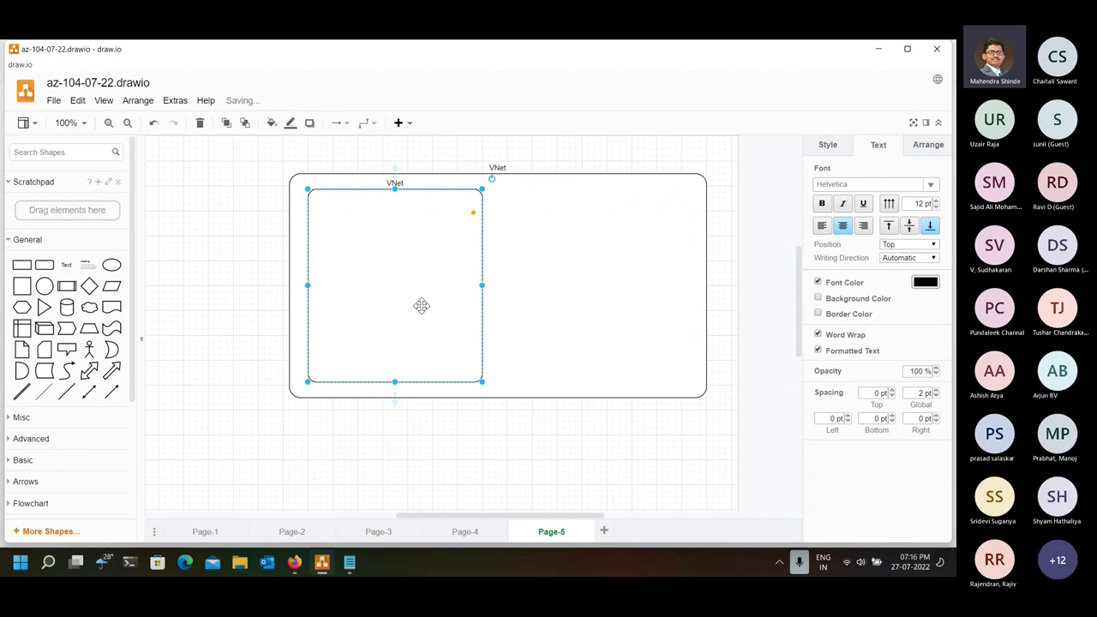
type("Subnet1")
left_click_drag(409, 188, 386, 233)
left_click_drag(387, 301, 386, 272)
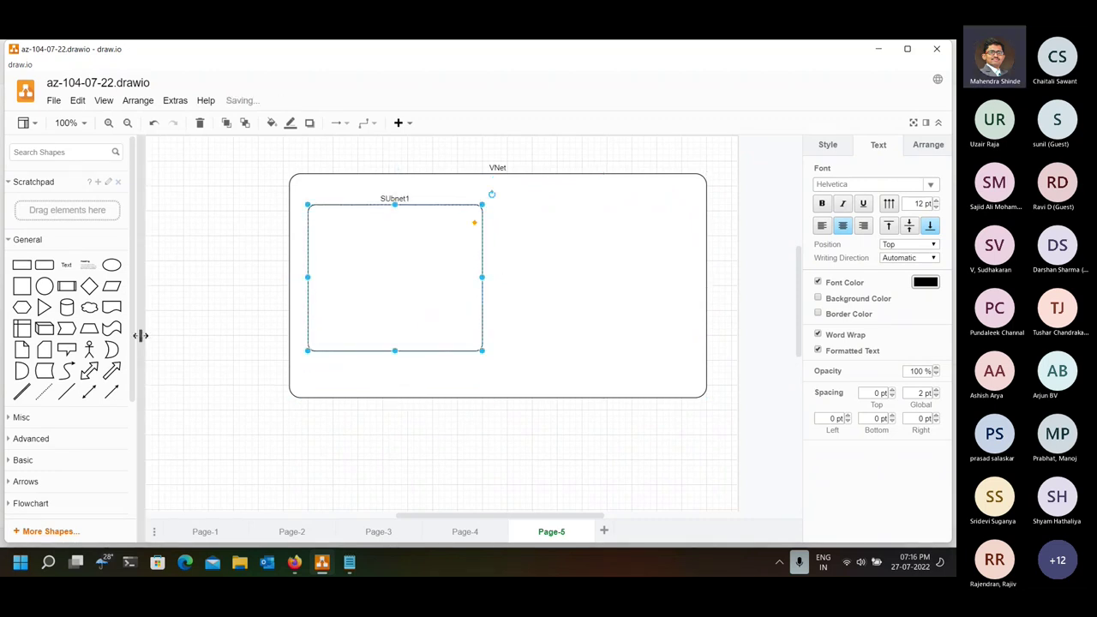
- Add a cube shape near the top of SUbnet1, shrink it, and label it web-1
left_click(44, 328)
left_click_drag(329, 442, 409, 249)
left_click(340, 277)
left_click(370, 307)
key("F2")
type("web-1")
key("Escape")
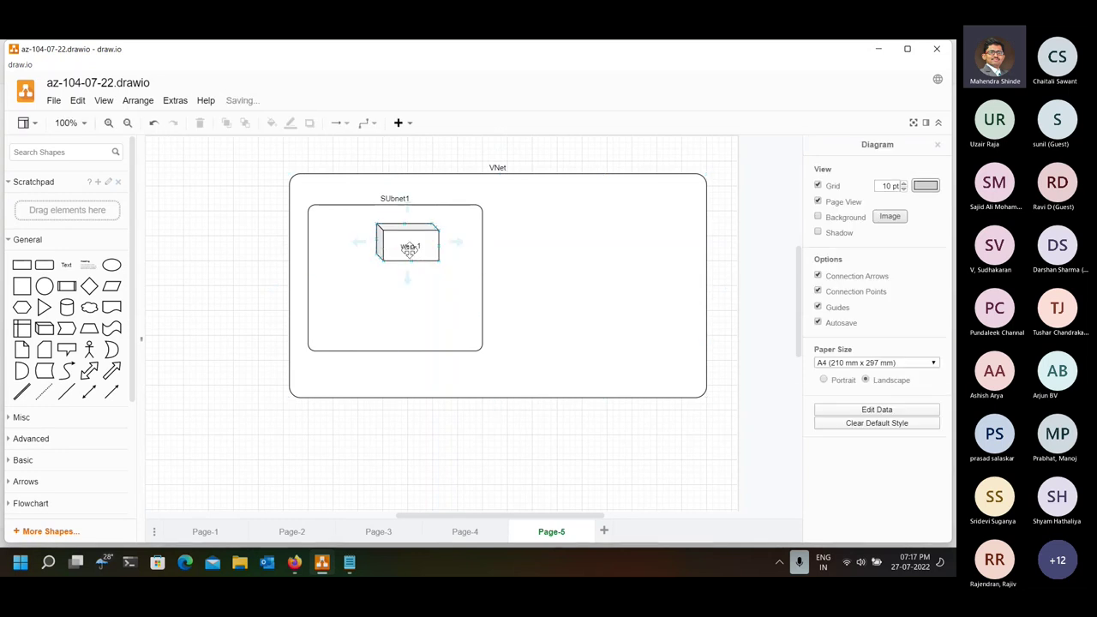
- Place a copy of the web-1 cube directly below it and label the copy web-2
left_click(409, 249)
left_click_drag(410, 250, 406, 288)
key("F2")
type("web-2")
left_click(508, 481)
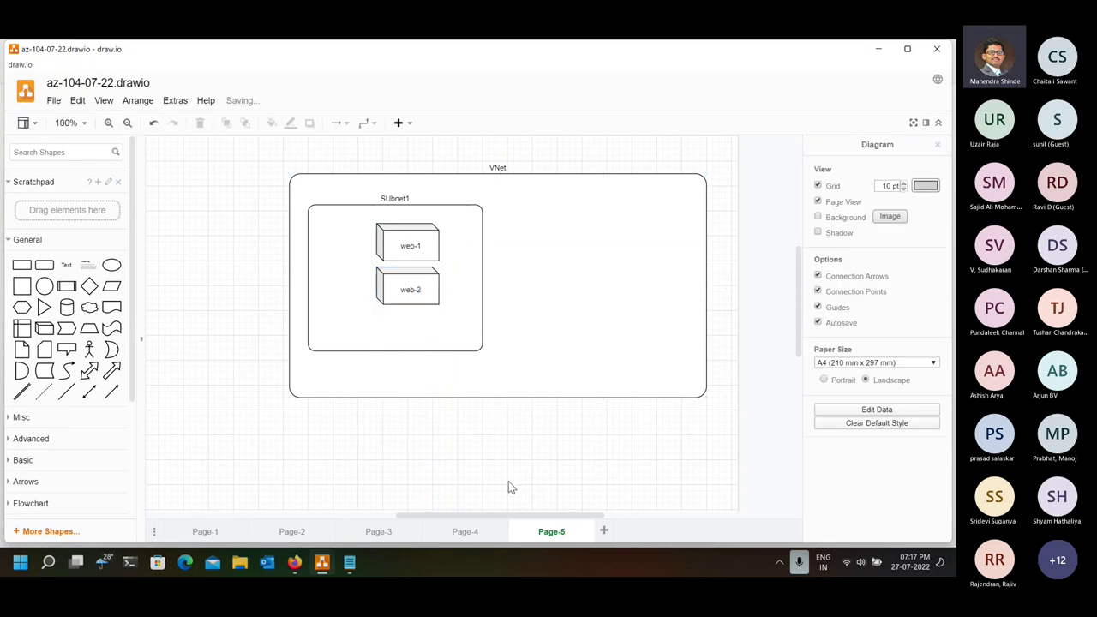
- Duplicate the web-1 cube, place the copy below web-2, and label it web-3
left_click(409, 244)
key("ctrl+d")
left_click_drag(427, 248, 413, 323)
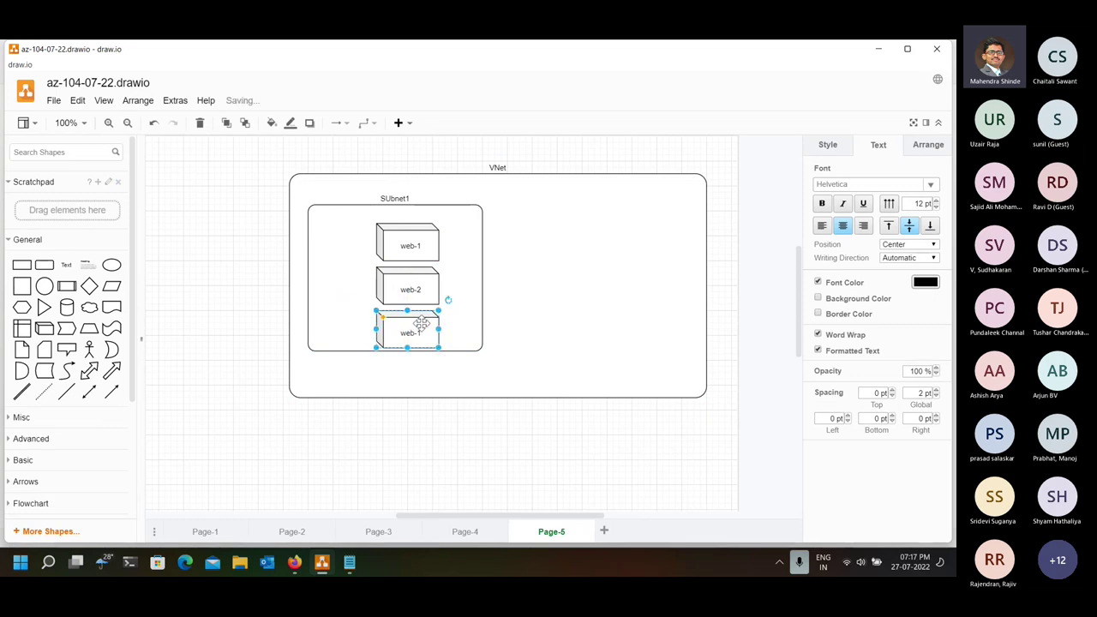
key("F2")
type("3")
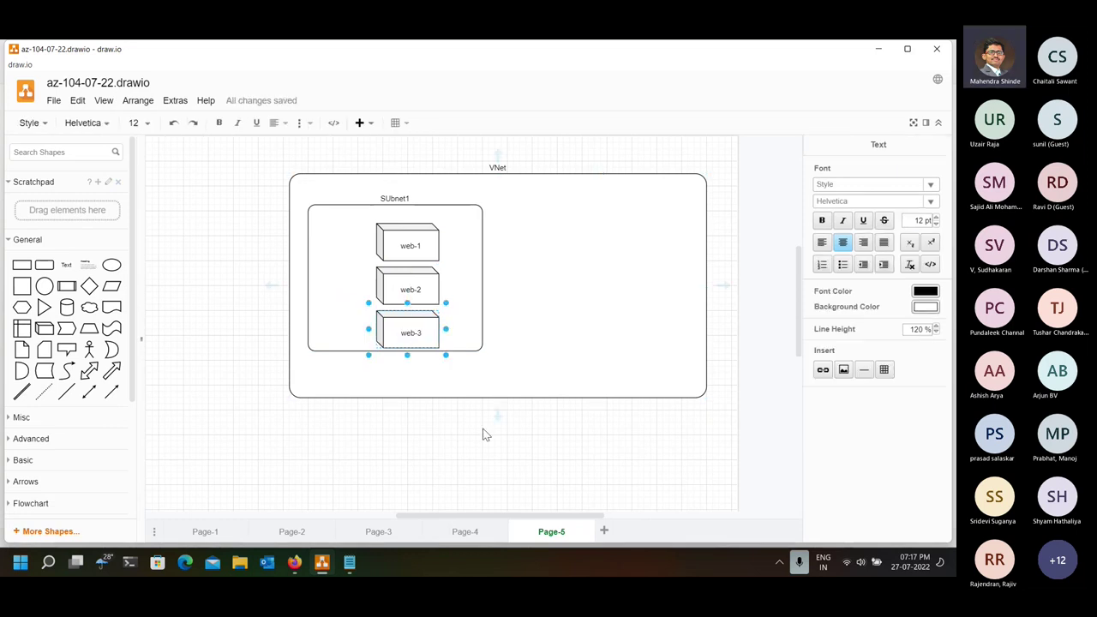
left_click(457, 406)
- Slightly reduce the heights of the web-3 and web-1 cubes inside SUbnet1
left_click(410, 341)
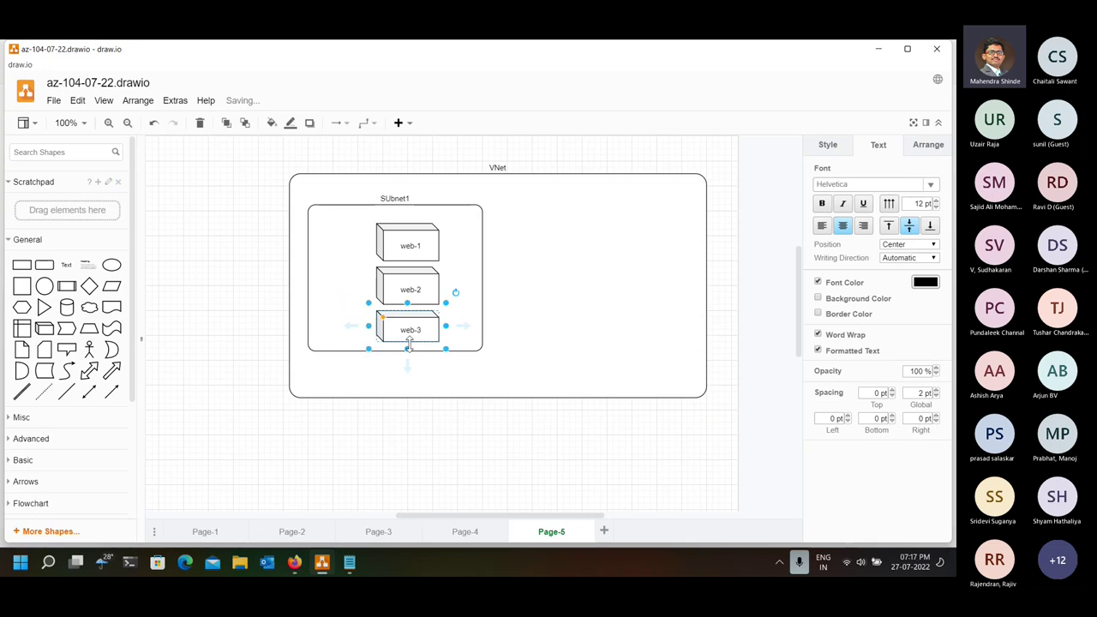
left_click(415, 224)
left_click_drag(415, 224, 416, 228)
- Copy the SUbnet1 rectangle to the right side of the VNet, narrow the copy, and label it SUbnet2
left_click(473, 324)
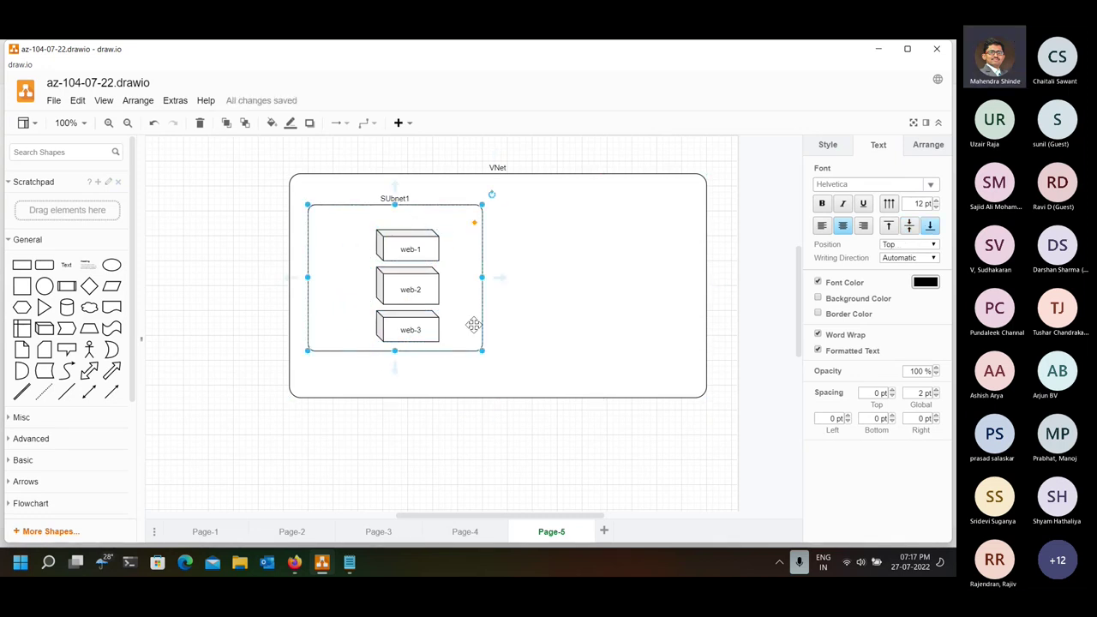
left_click_drag(473, 310, 676, 303)
left_click_drag(519, 277, 583, 269)
double_click(688, 236)
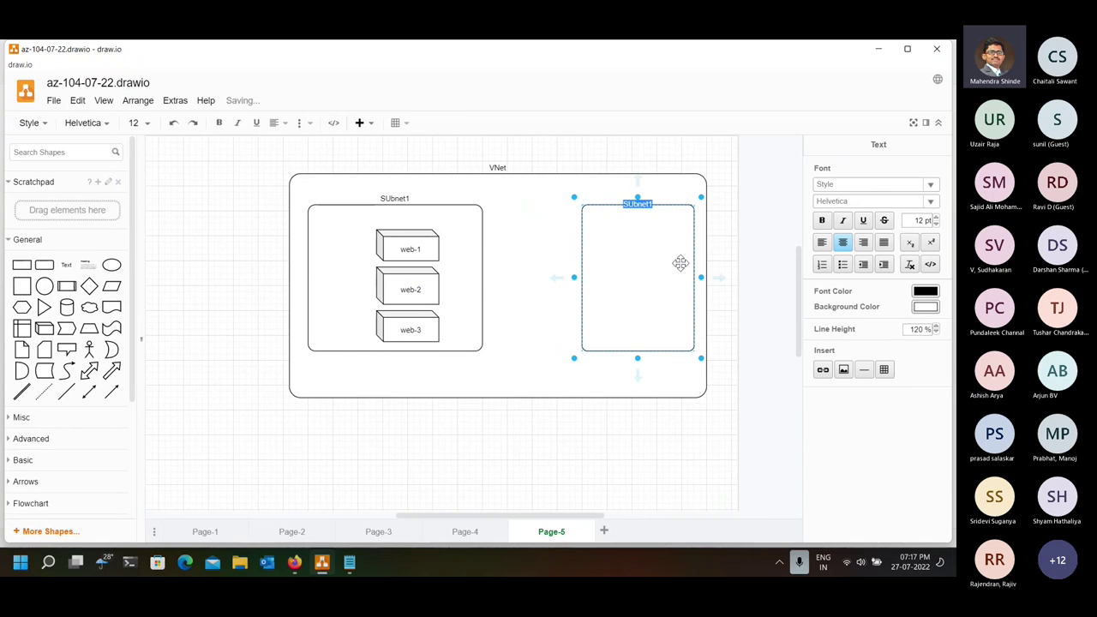
key("shift+Left")
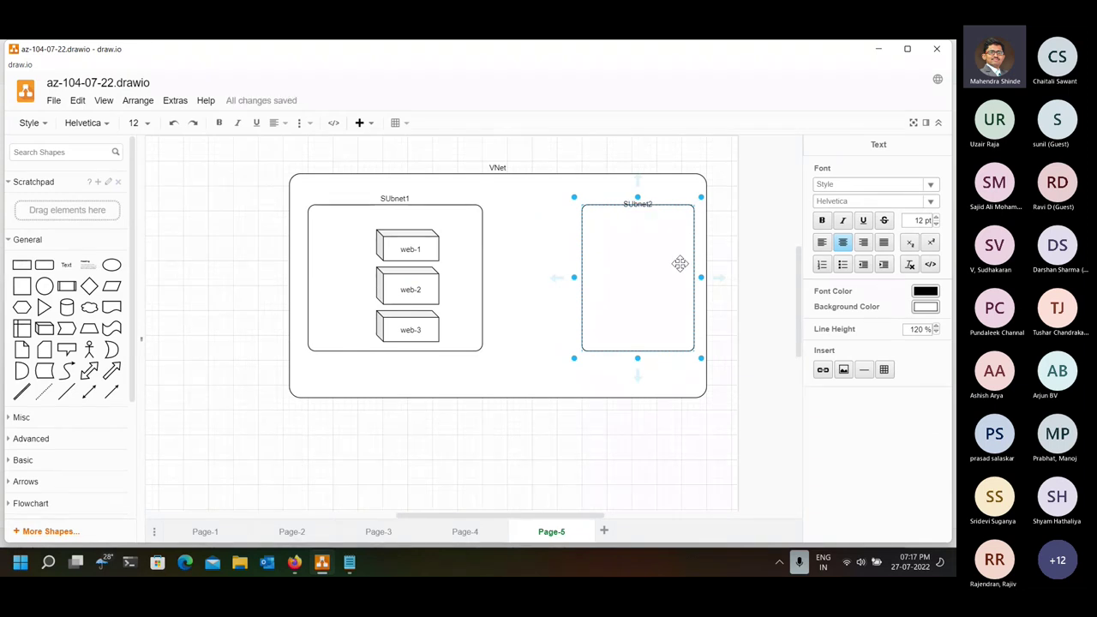
- Copy the three web cubes from SUbnet1 into SUbnet2
left_click(628, 431)
left_click(408, 245)
left_click(408, 286, "shift")
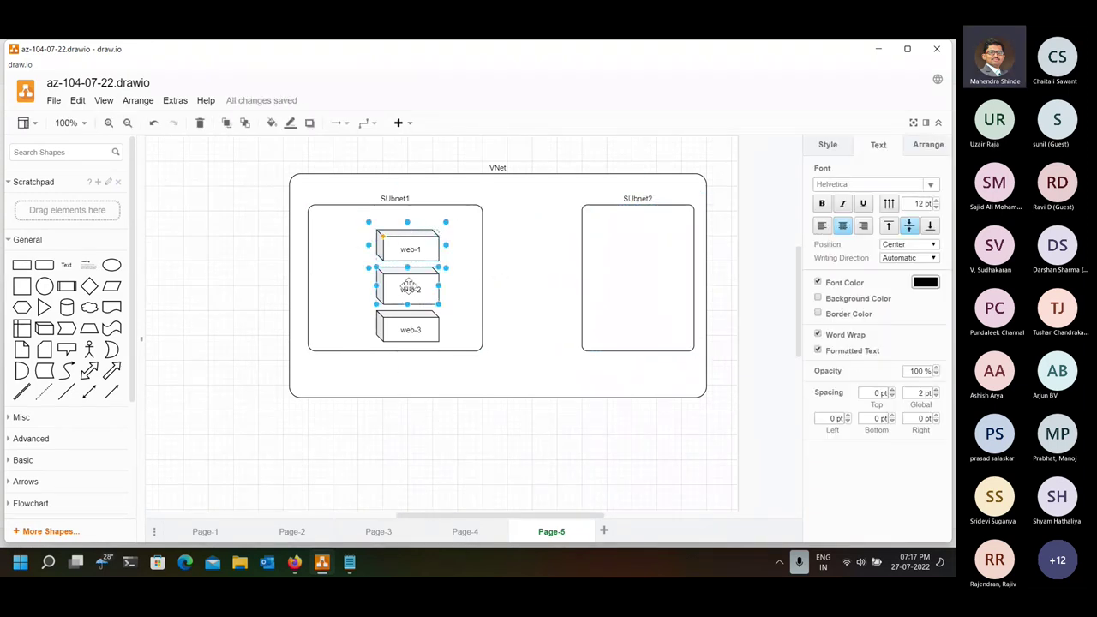
left_click(412, 330, "shift")
left_click_drag(420, 294, 648, 272)
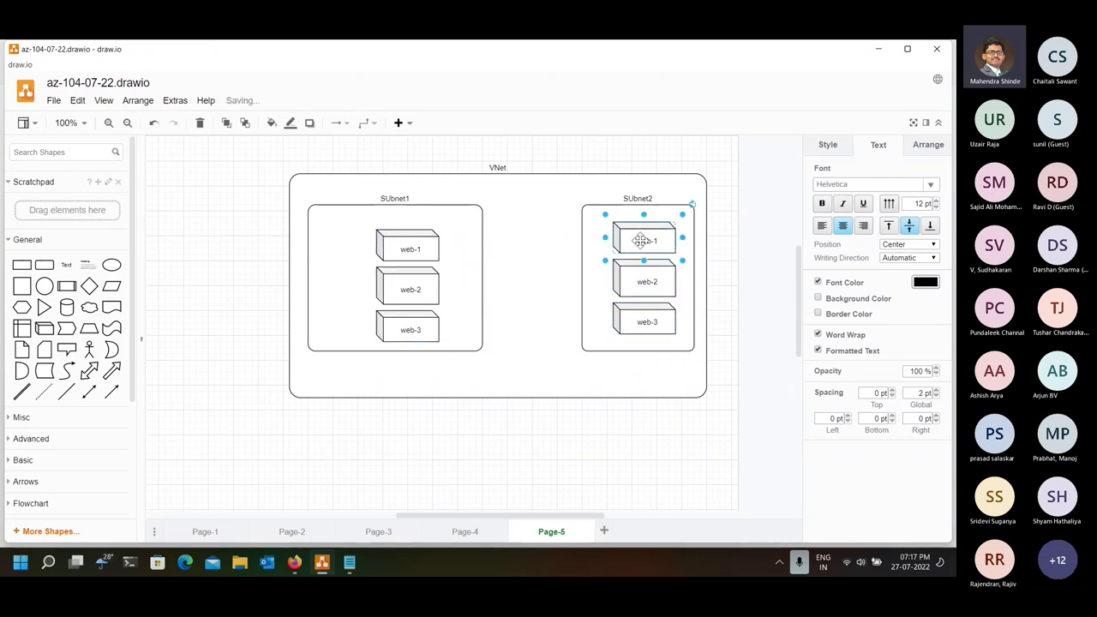
- Relabel the three cubes in SUbnet2 as backend 1, backend 2 and backend 3
double_click(644, 241)
type("backend 1")
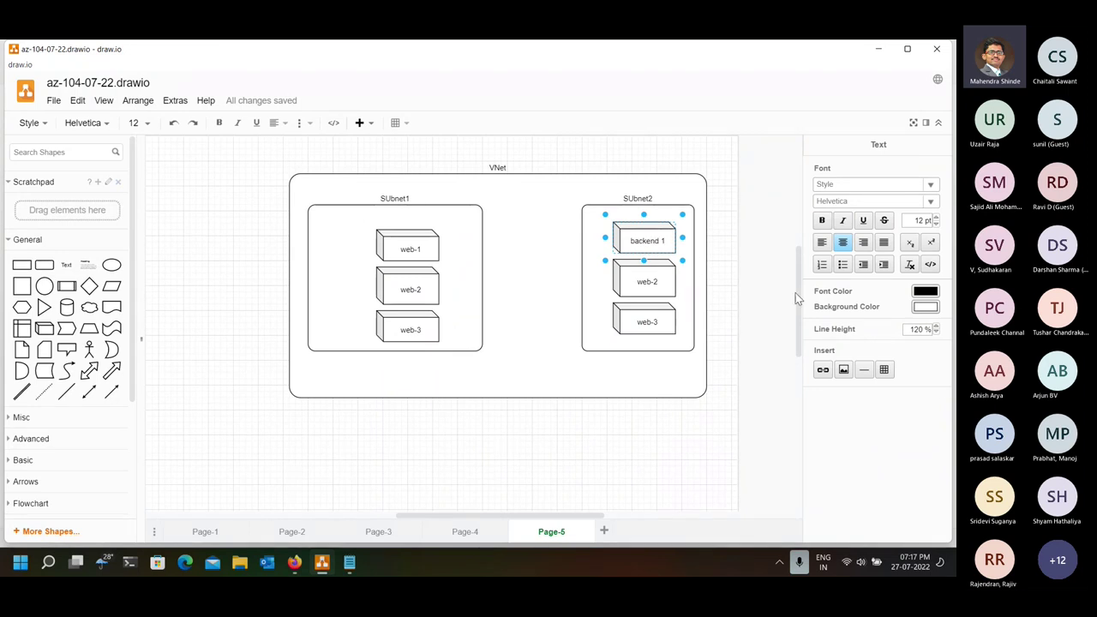
left_click(666, 272)
type("backend 2")
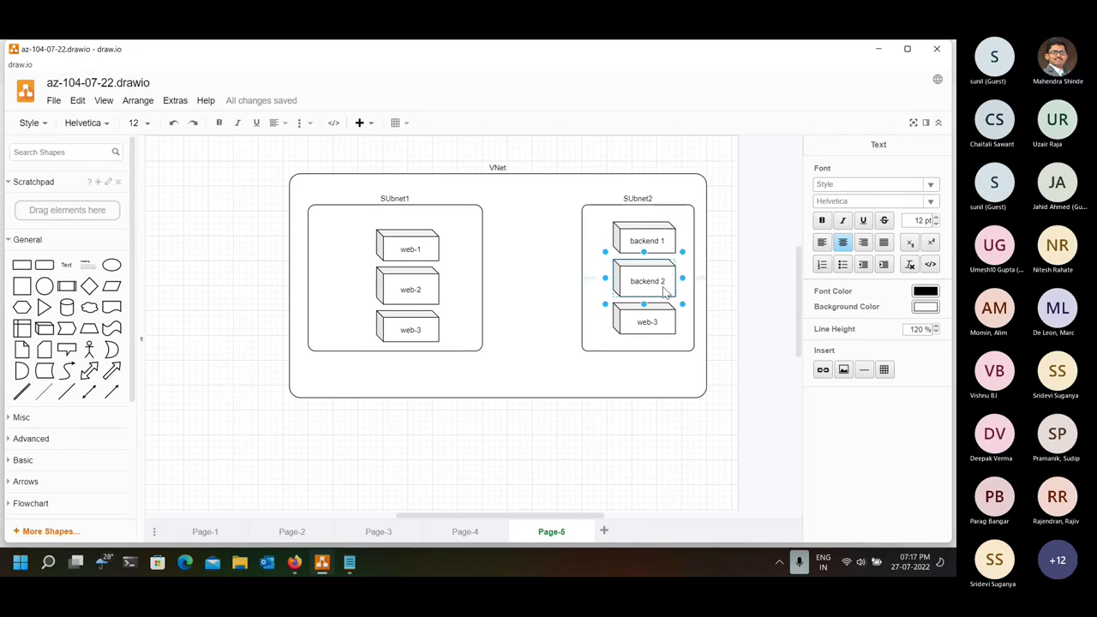
left_click(660, 317)
type("backend 3")
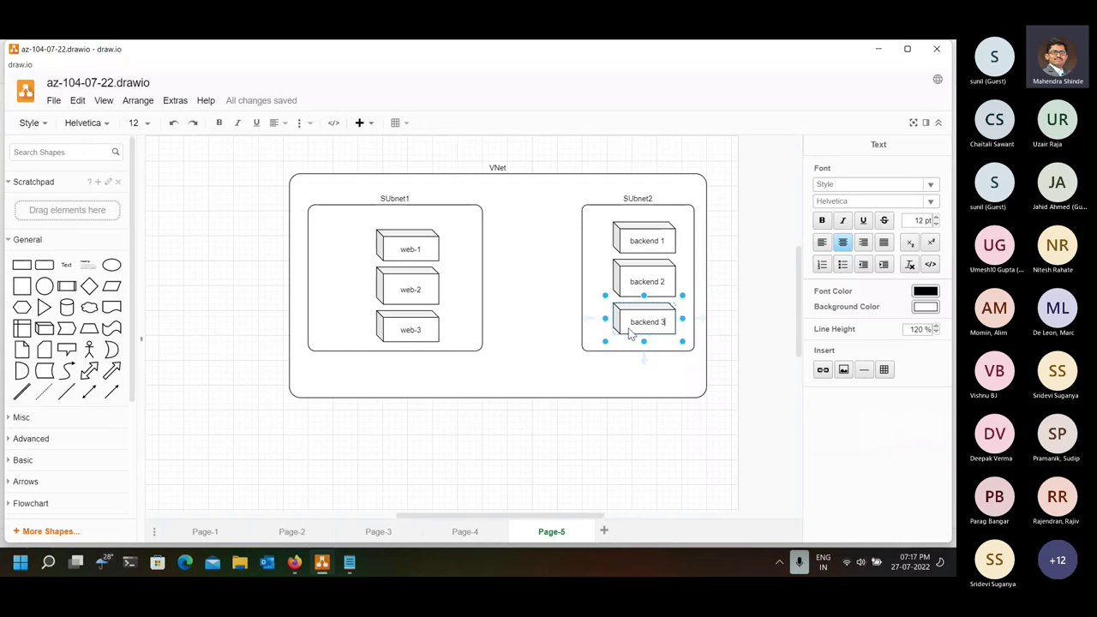
left_click(553, 444)
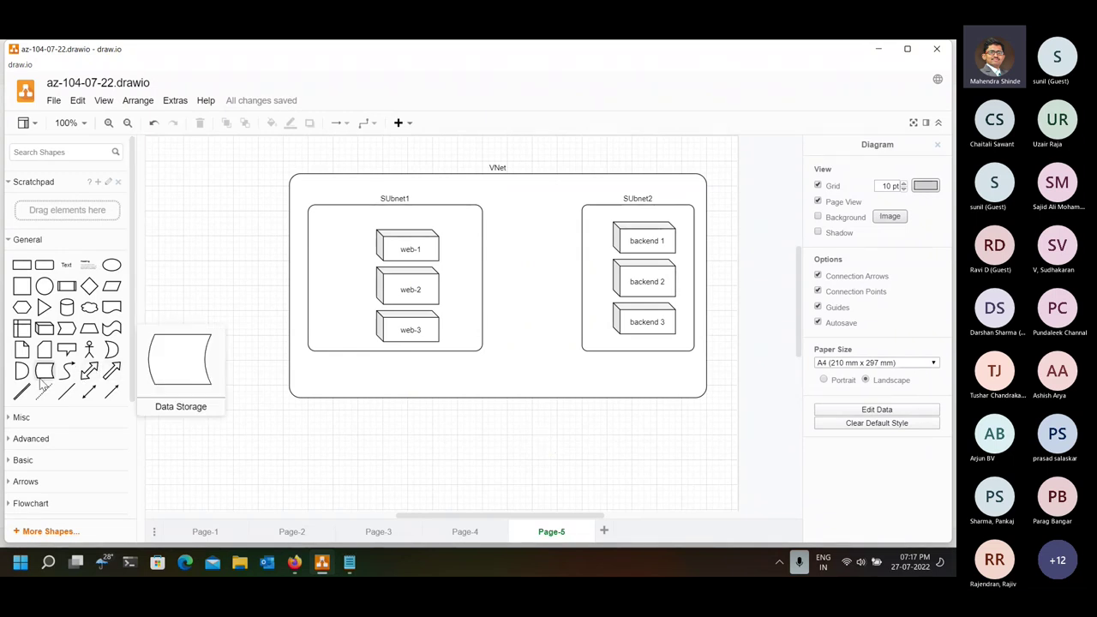
- Add a Data Storage shape between the two subnets and label it Internal Load Balancer on two lines
left_click(86, 371)
left_click_drag(318, 421, 589, 283)
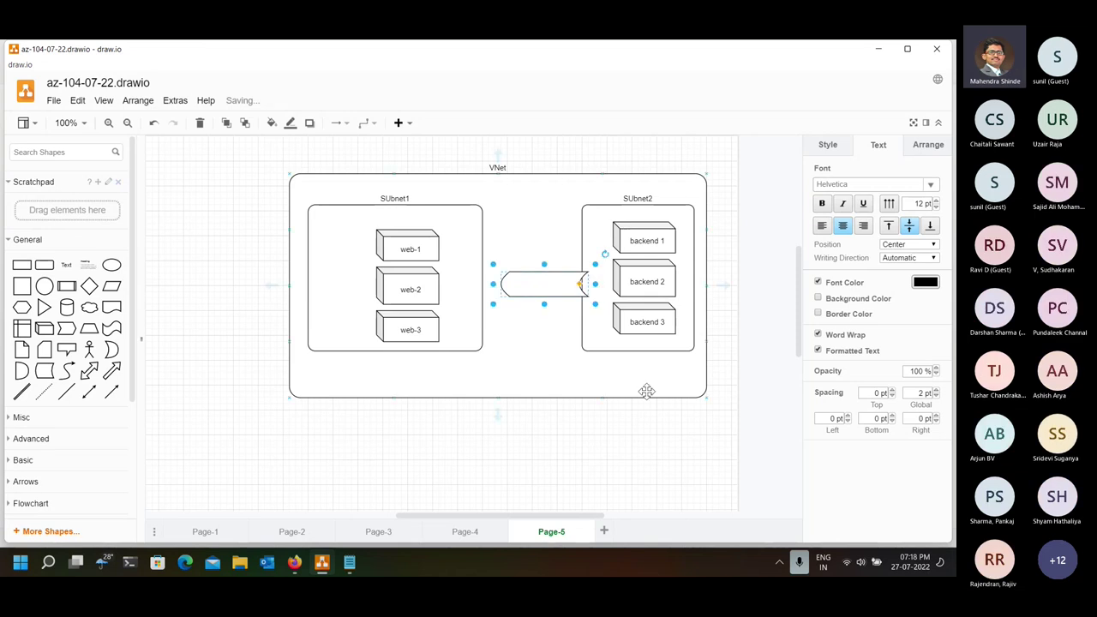
type("Internal")
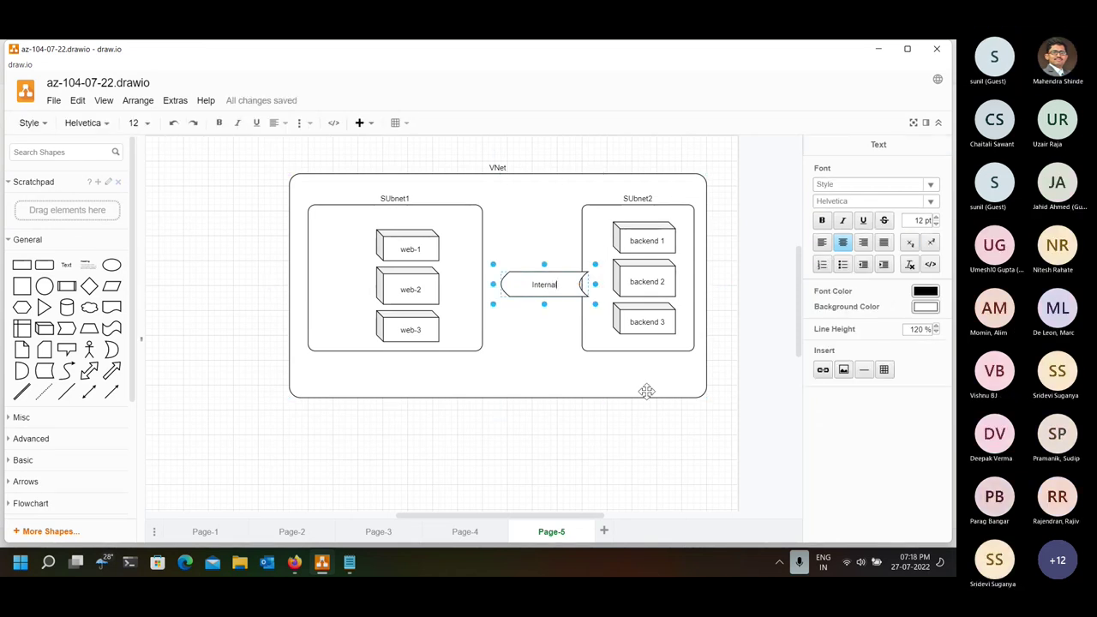
key("Return")
type("Load Balancer")
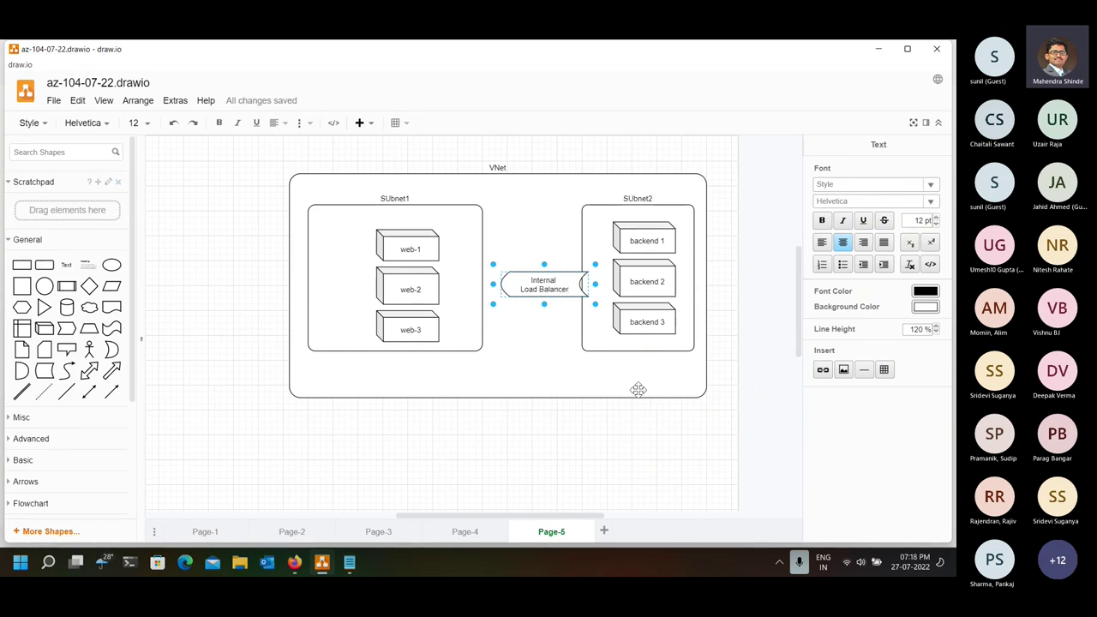
left_click(555, 392)
- Draw connector arrows from the Internal Load Balancer to the backend cubes in SUbnet2
left_click(544, 282)
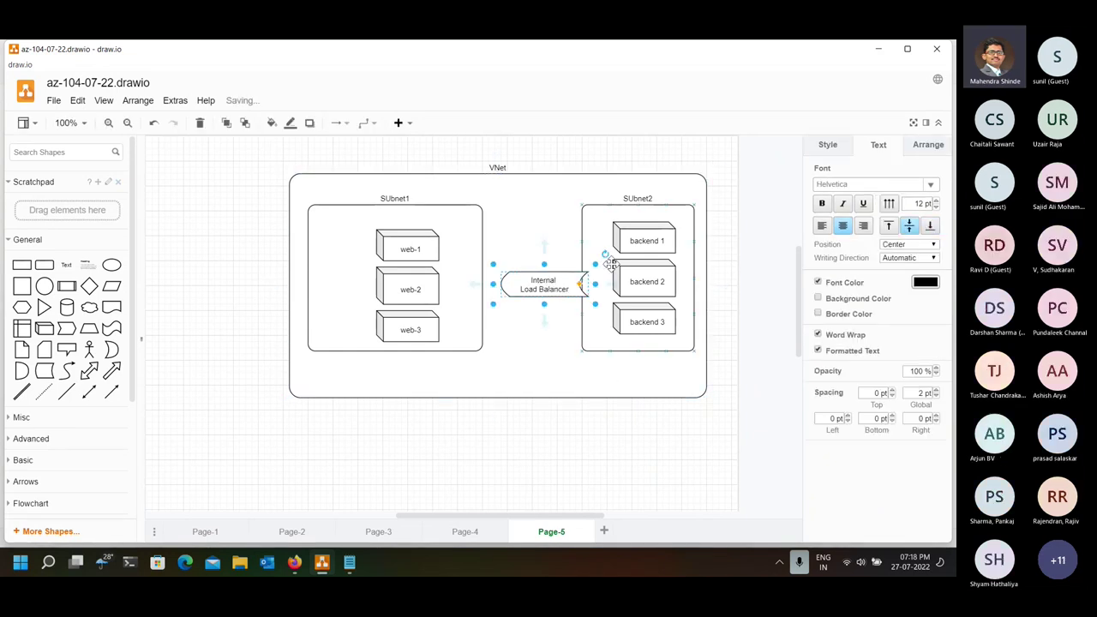
left_click_drag(614, 288, 612, 241)
left_click_drag(610, 285, 612, 318)
- Draw connector arrows from web-1, web-2 and web-3 to the Internal Load Balancer
left_click(432, 247)
left_click_drag(471, 251, 502, 286)
left_click(428, 287)
left_click_drag(458, 291, 504, 285)
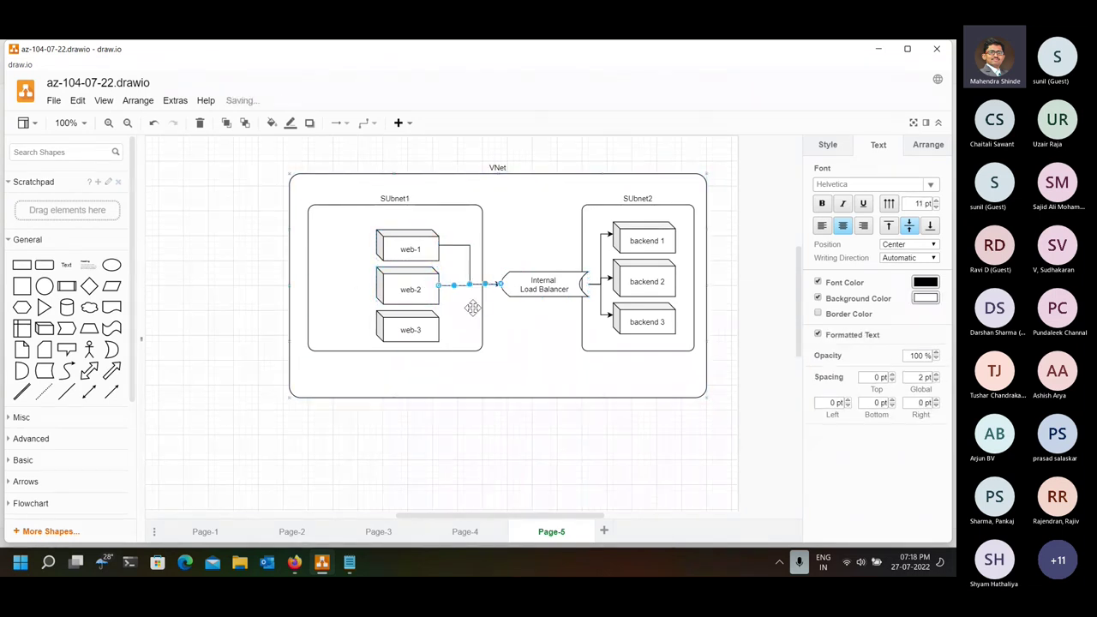
left_click(420, 331)
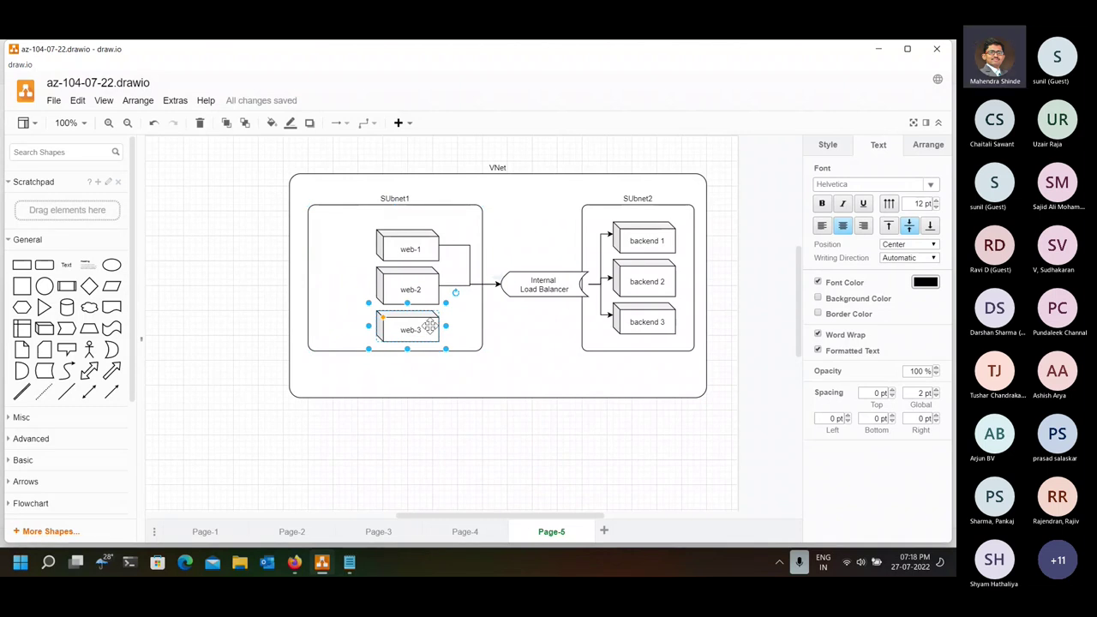
left_click(557, 420)
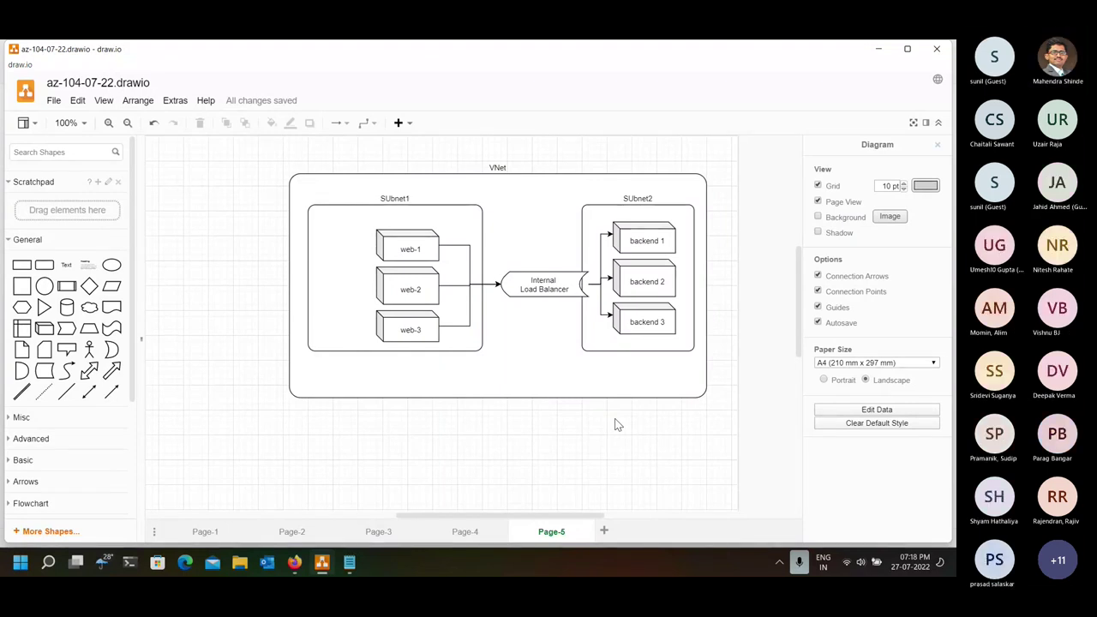
- Copy the Internal Load Balancer shape to the left of the VNet and label it Public Load Balancer on two lines
left_click(530, 285)
left_click_drag(529, 285, 215, 279)
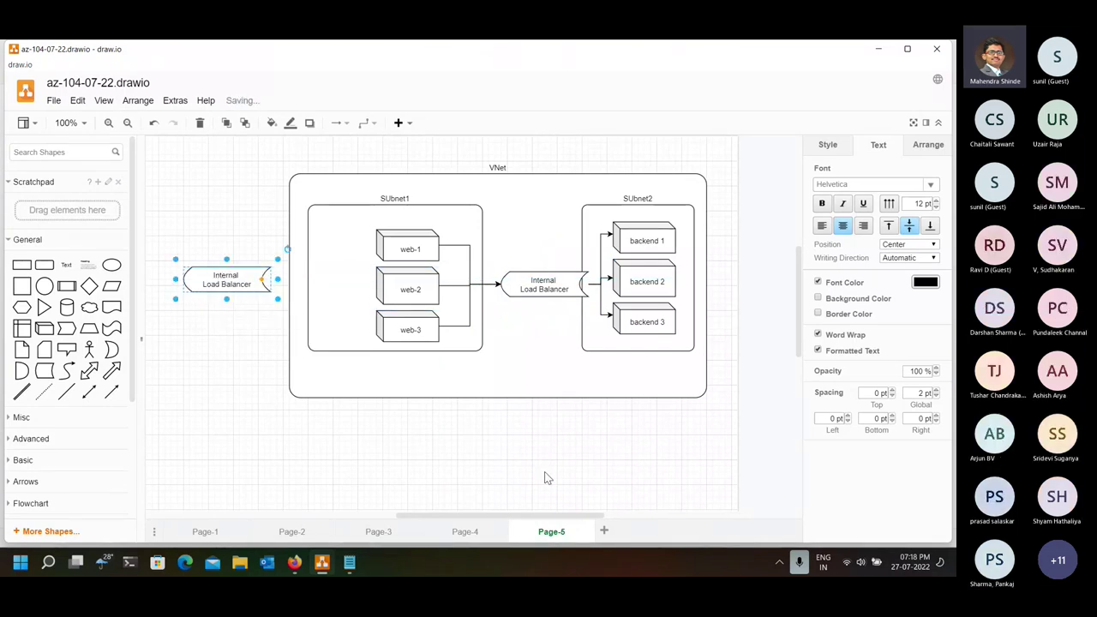
type("Public L")
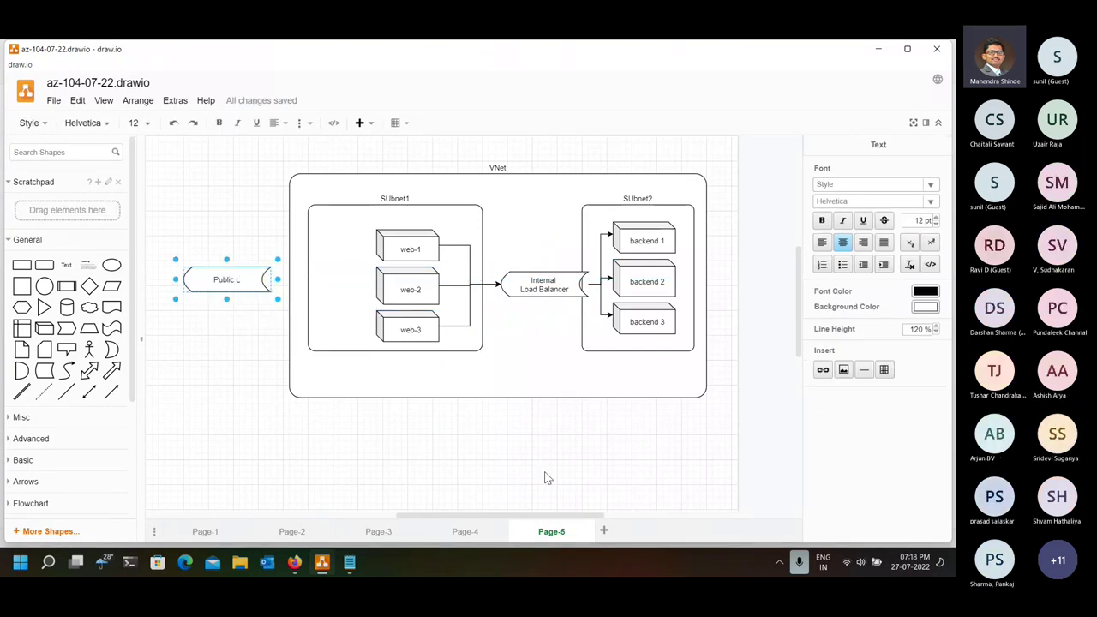
type("oad Balancer")
key("ctrl+Left")
key("ctrl+Left")
key("Return")
left_click(180, 421)
- Draw connector arrows from the Public Load Balancer to web-1 and web-2
left_click(257, 280)
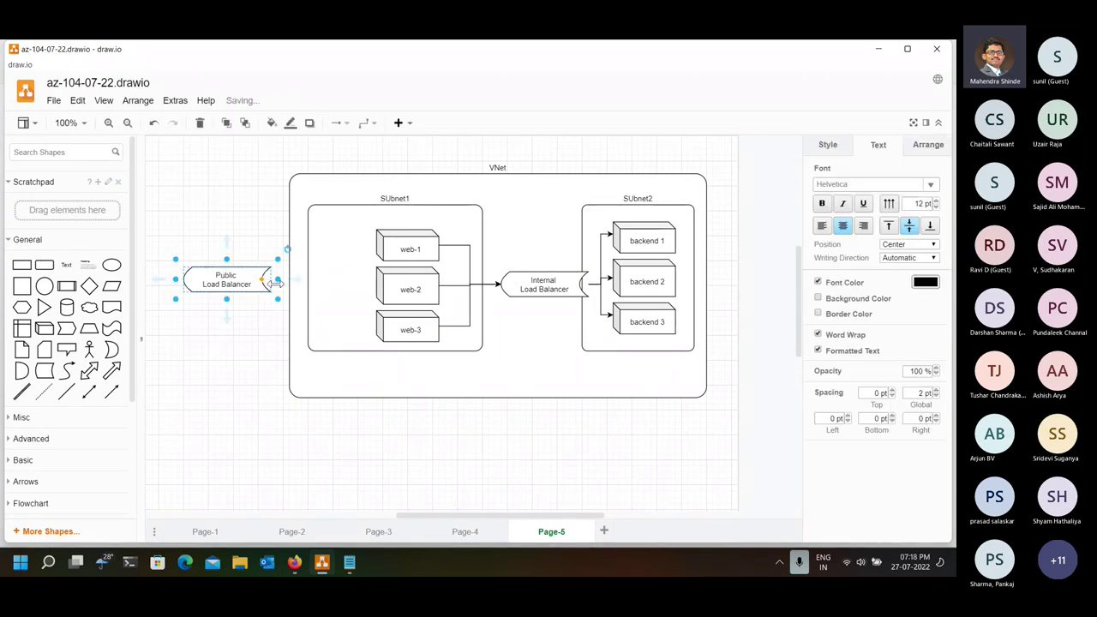
left_click_drag(290, 279, 377, 242)
left_click(276, 283)
left_click_drag(276, 283, 377, 285)
left_click(225, 276)
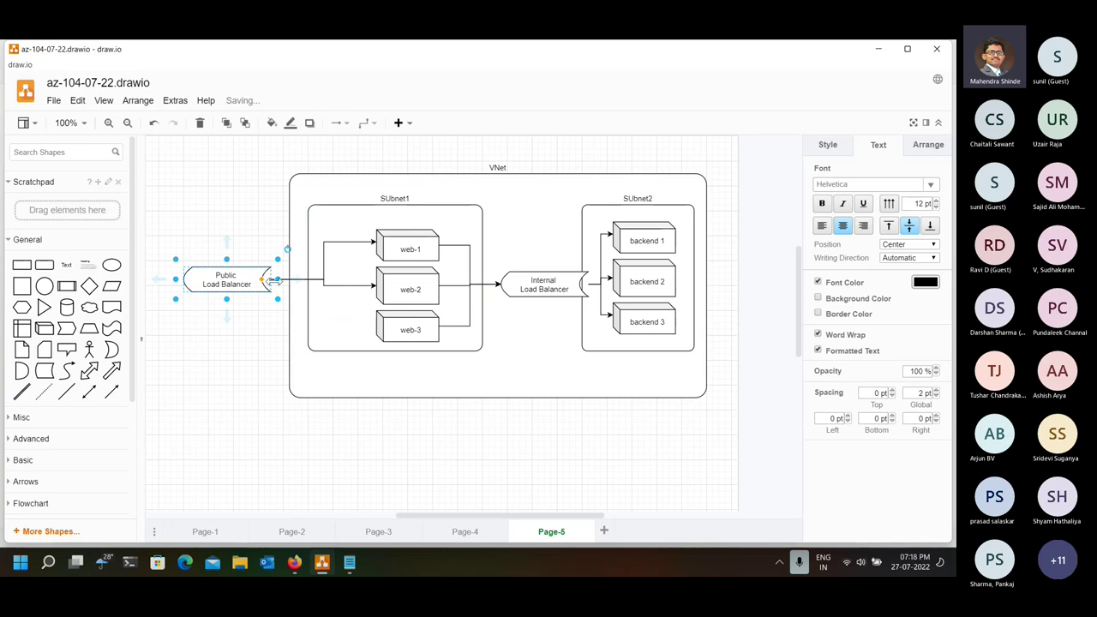
left_click_drag(290, 279, 392, 330)
key("ctrl+z")
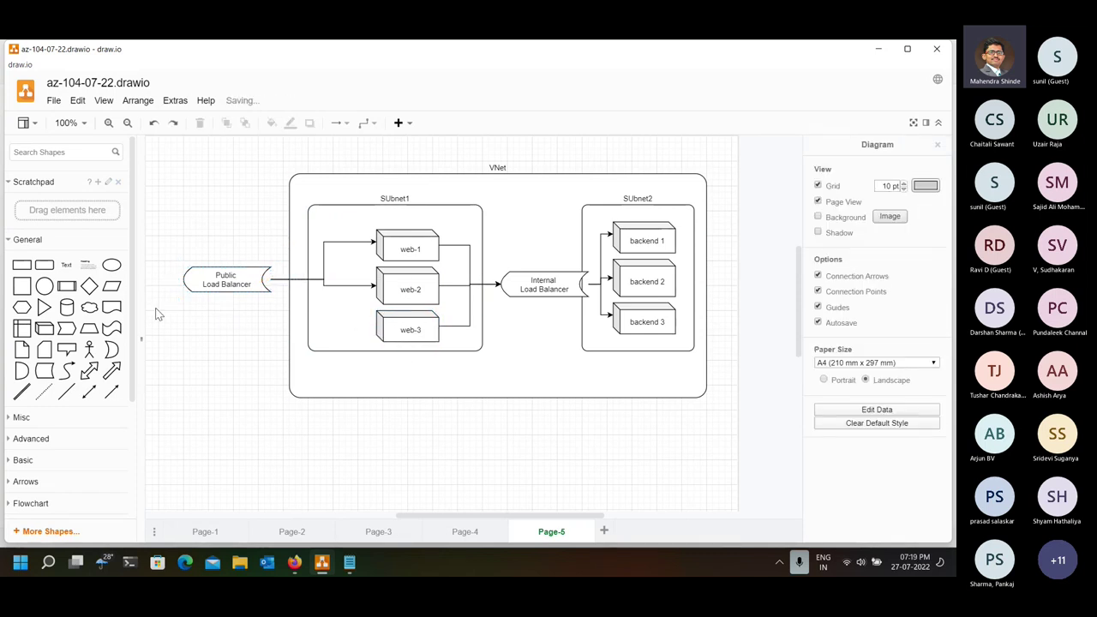
- Draw a connector arrow from the Public Load Balancer to web-3
left_click(228, 272)
left_click_drag(277, 278, 375, 328)
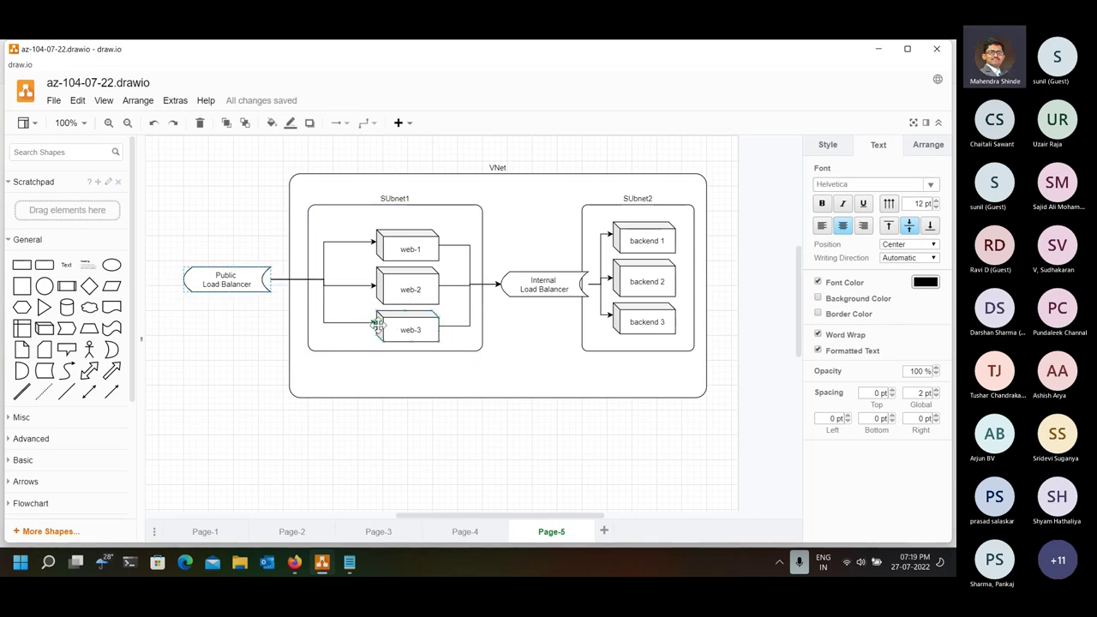
left_click(389, 428)
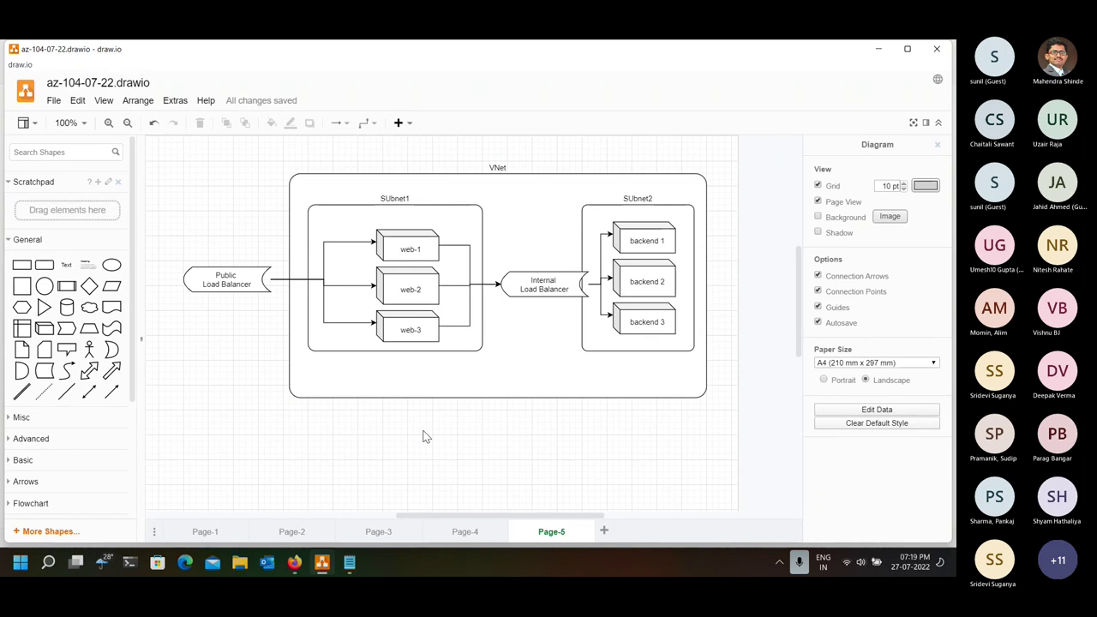
- Draw an additional connector from the underside of the Internal Load Balancer to backend 3
left_click(557, 286)
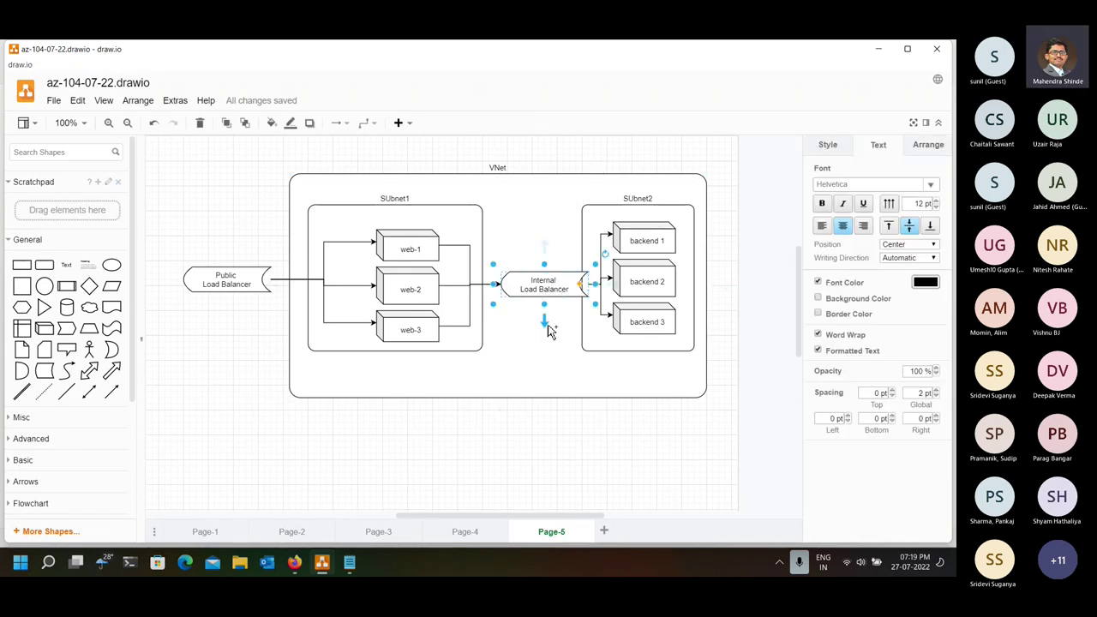
left_click(606, 322)
left_click_drag(600, 307, 550, 321)
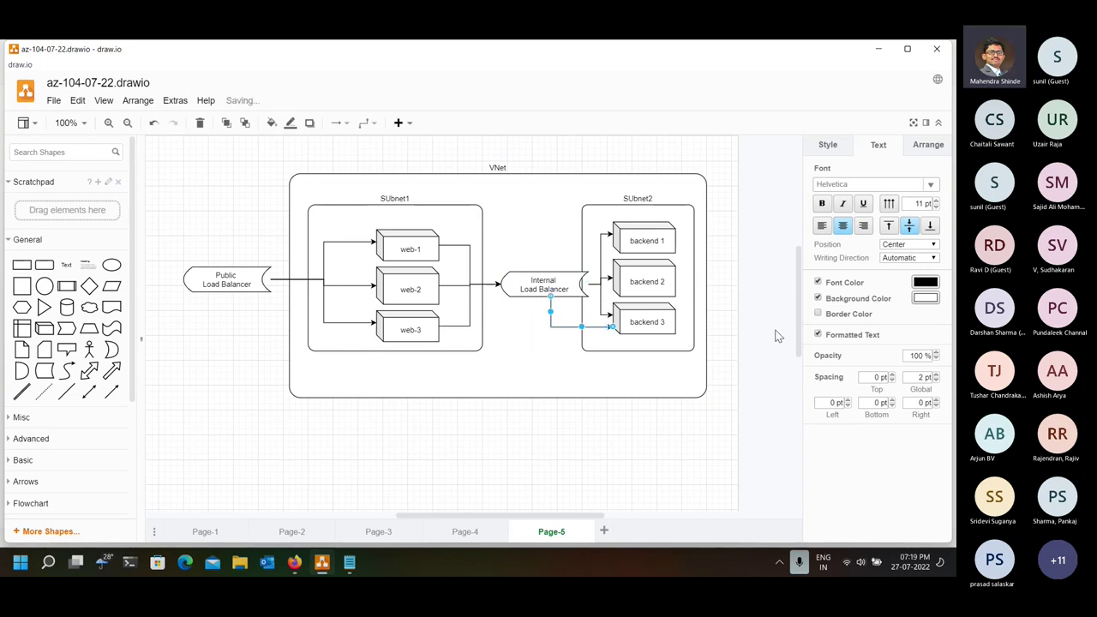
- Change the line pattern of the new backend 3 connector to dashed
left_click(828, 144)
left_click(888, 244)
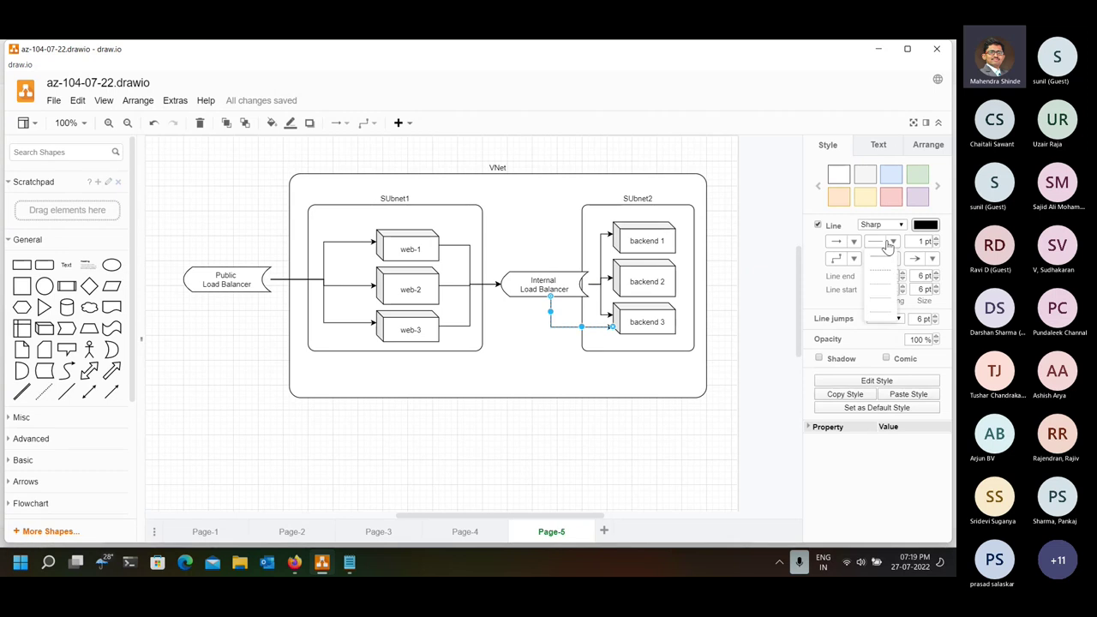
left_click(891, 294)
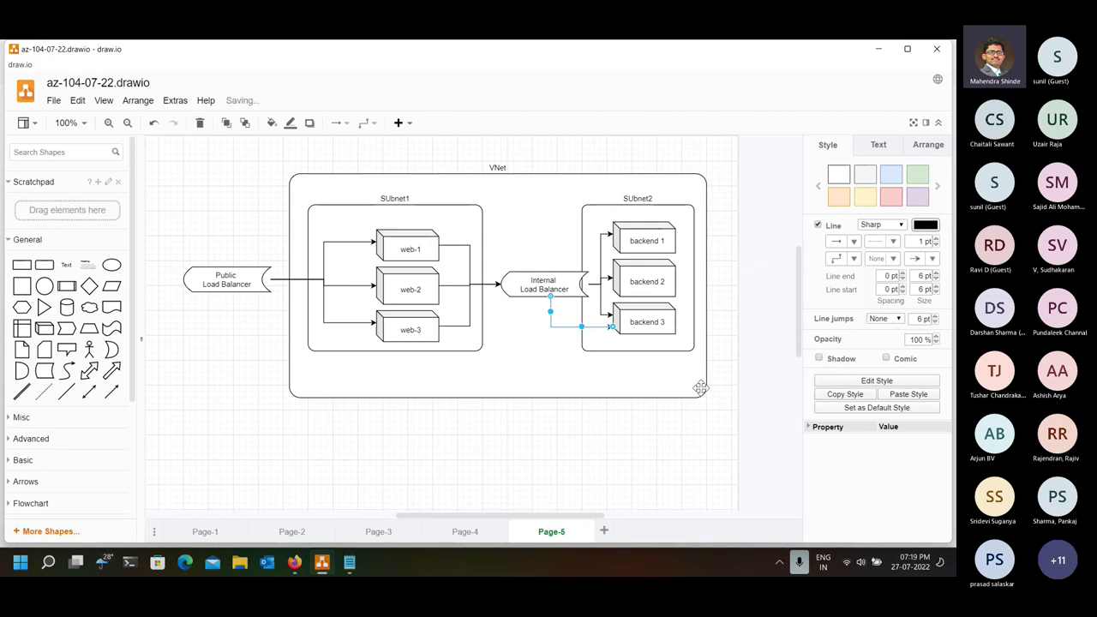
left_click(594, 472)
left_click(561, 326)
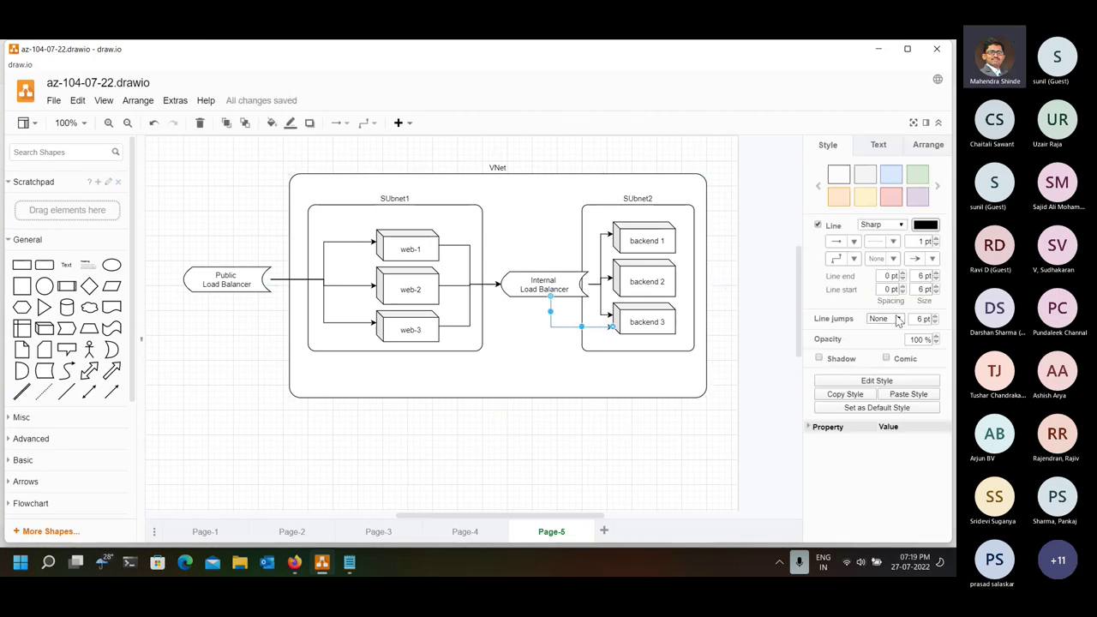
left_click(886, 247)
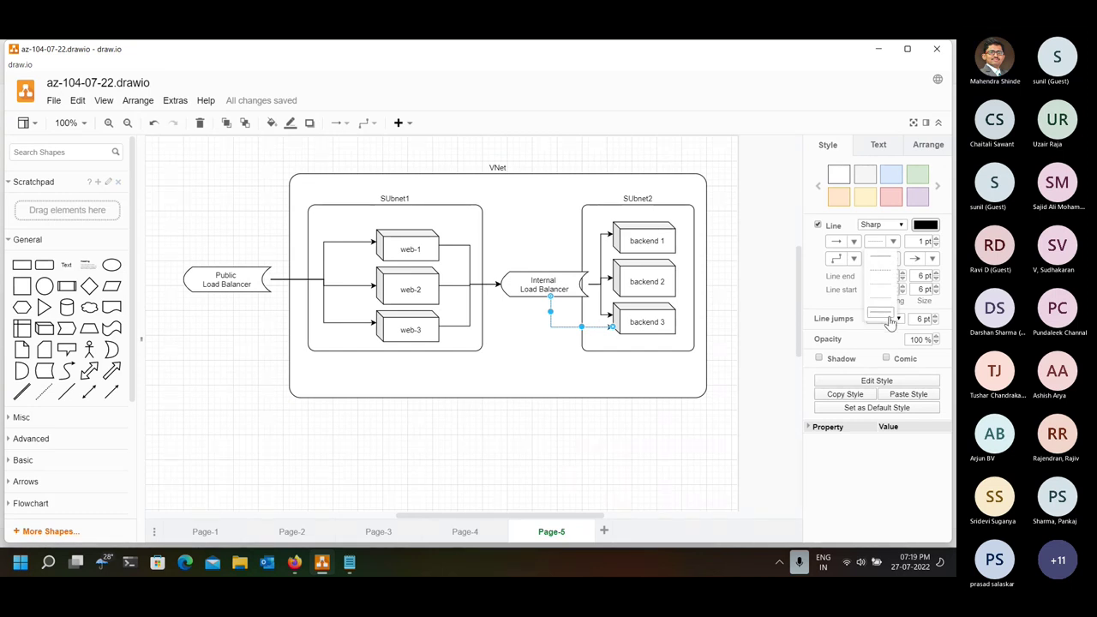
left_click(882, 272)
left_click(608, 444)
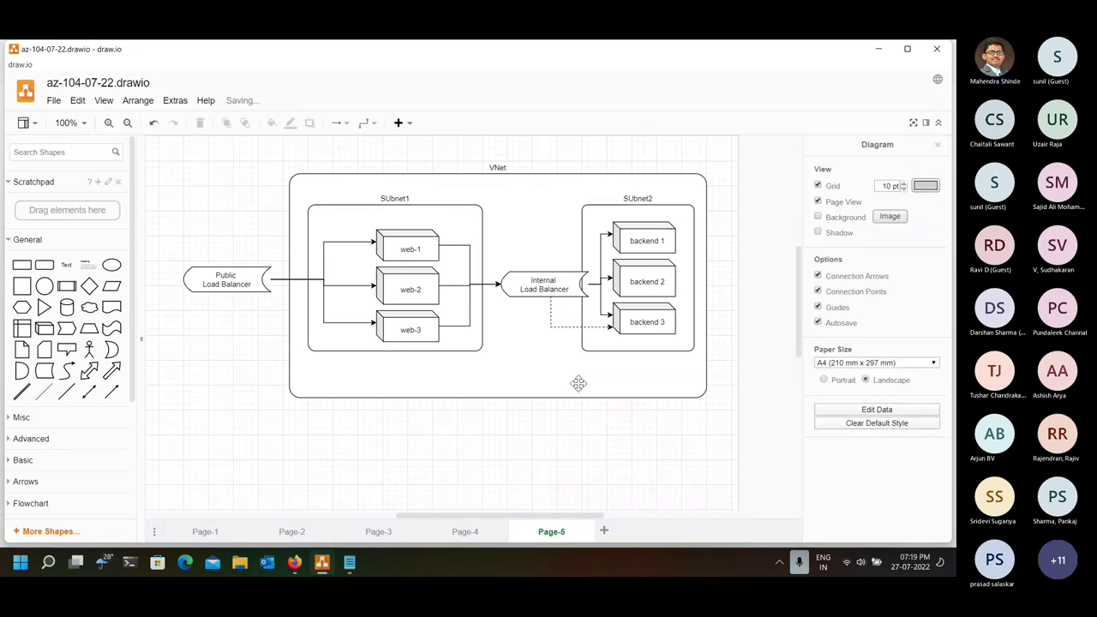
- Add a second dashed connector from the Internal Load Balancer, routed above SUbnet2 into the top of backend 1
left_click(551, 310)
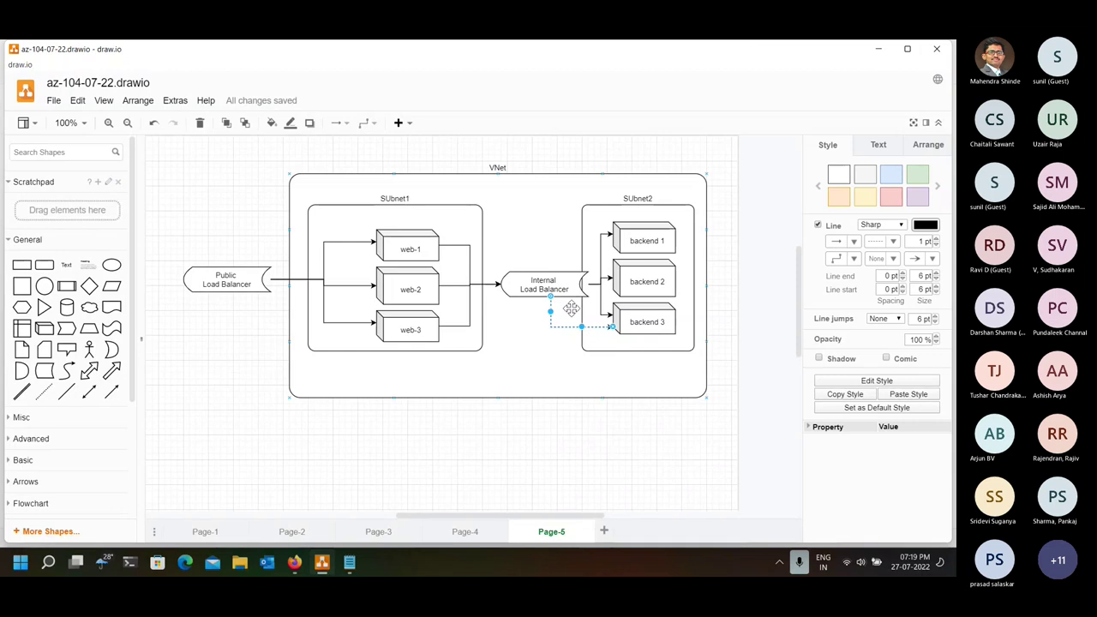
left_click(555, 280)
left_click_drag(600, 284, 581, 191)
- Add a dashed connector from the Internal Load Balancer to backend 2, routed below SUbnet2 and around its far side
left_click(559, 285)
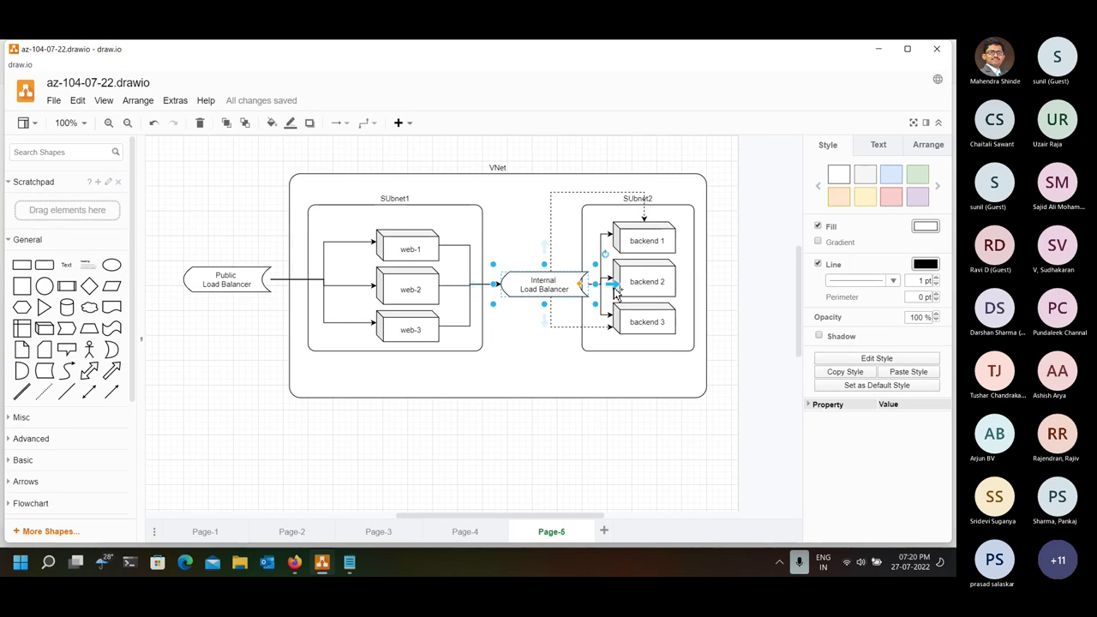
left_click_drag(610, 282, 623, 324)
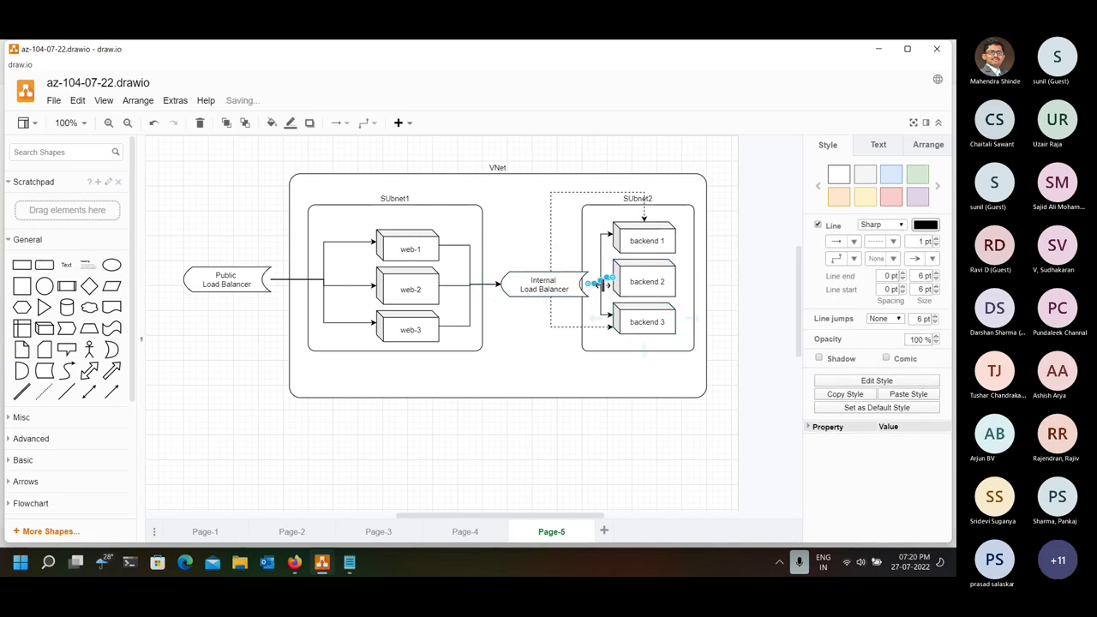
left_click_drag(603, 287, 612, 392)
left_click_drag(601, 326, 699, 323)
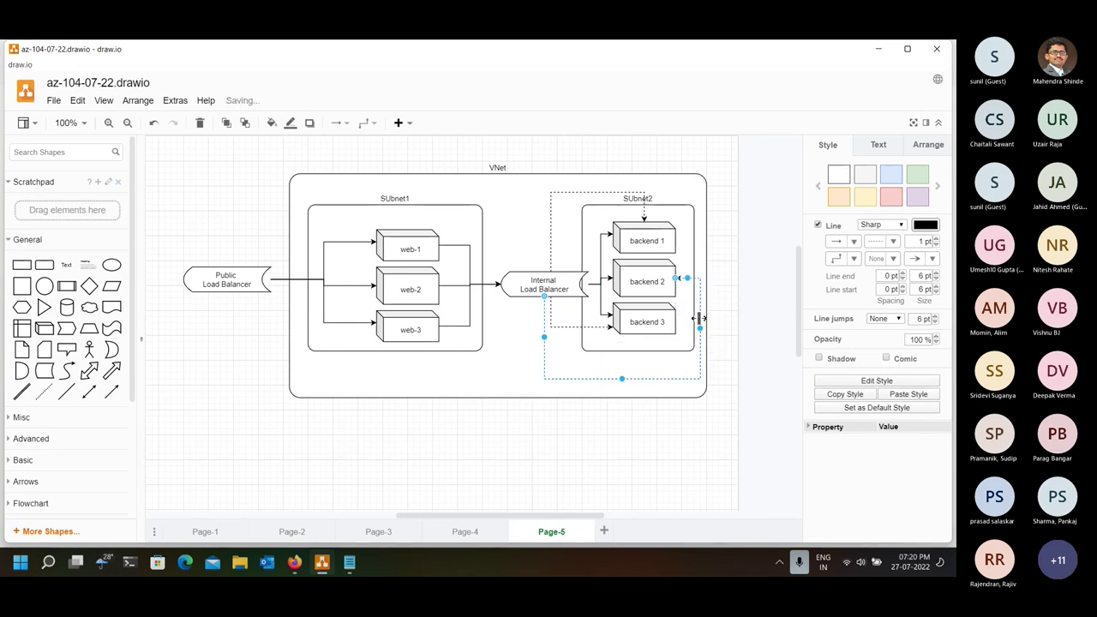
left_click(512, 369)
- Set the line color of the three dashed connectors to green 64FF17
left_click(558, 379)
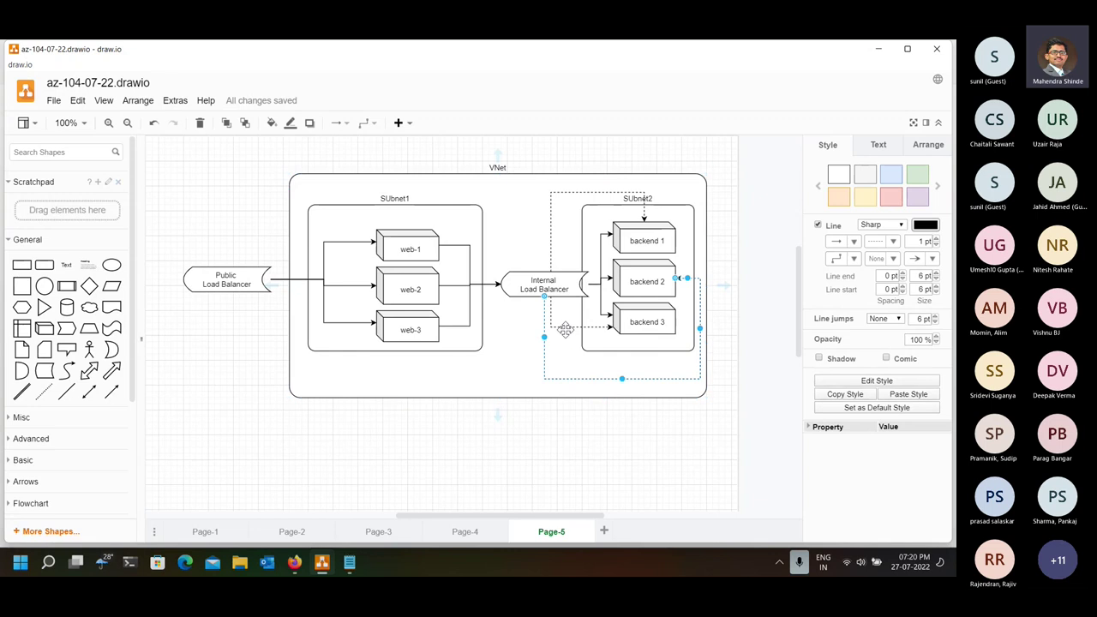
left_click(564, 328, "shift")
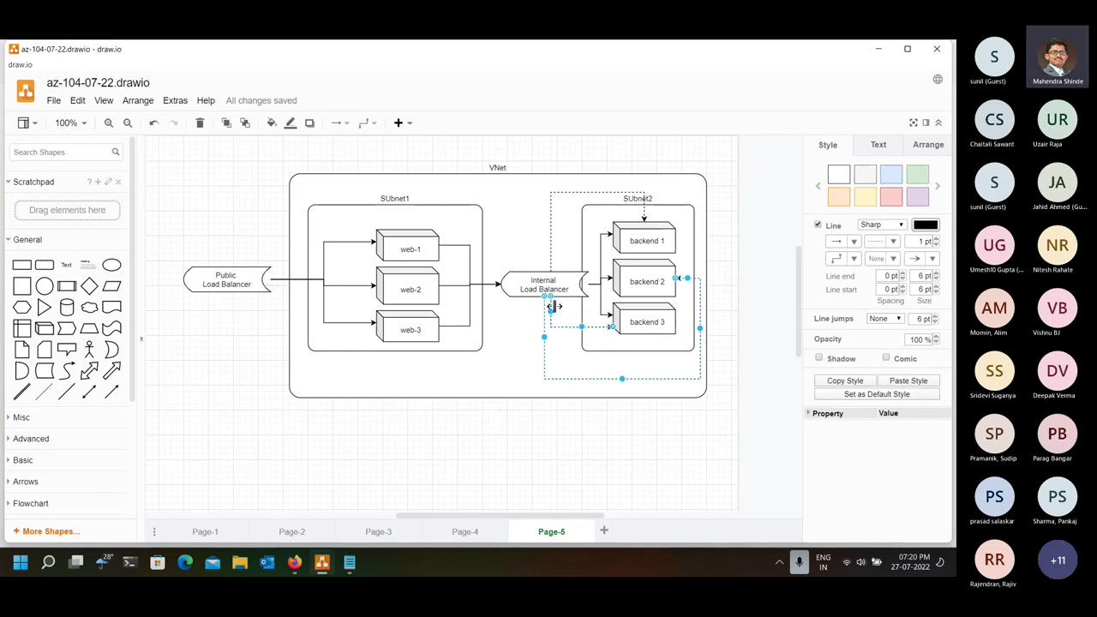
left_click(550, 242, "shift")
left_click(924, 224)
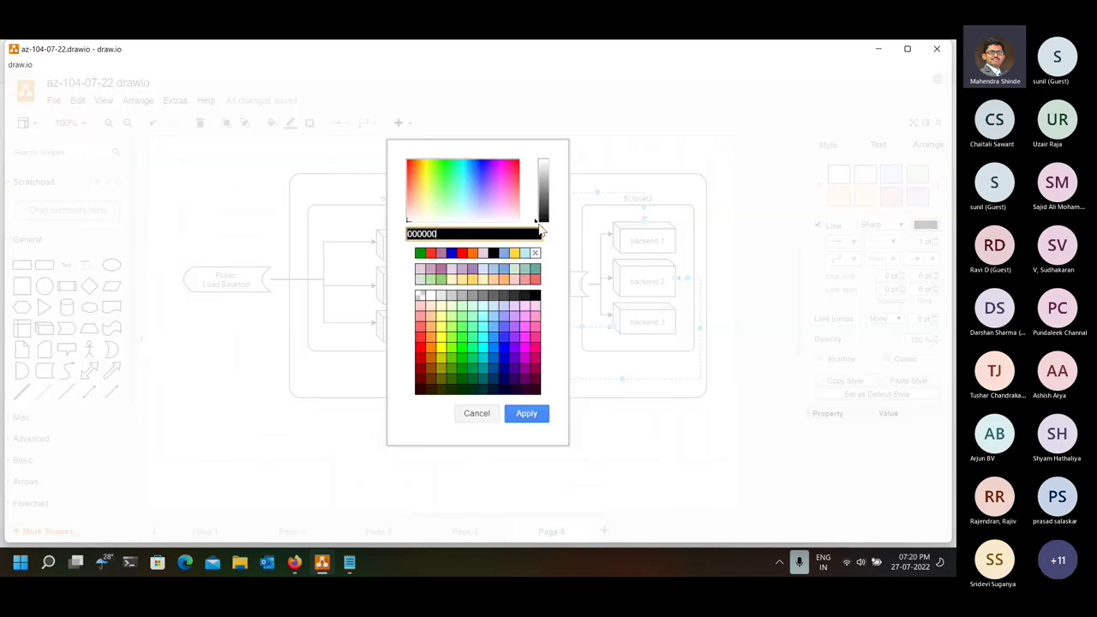
left_click(437, 165)
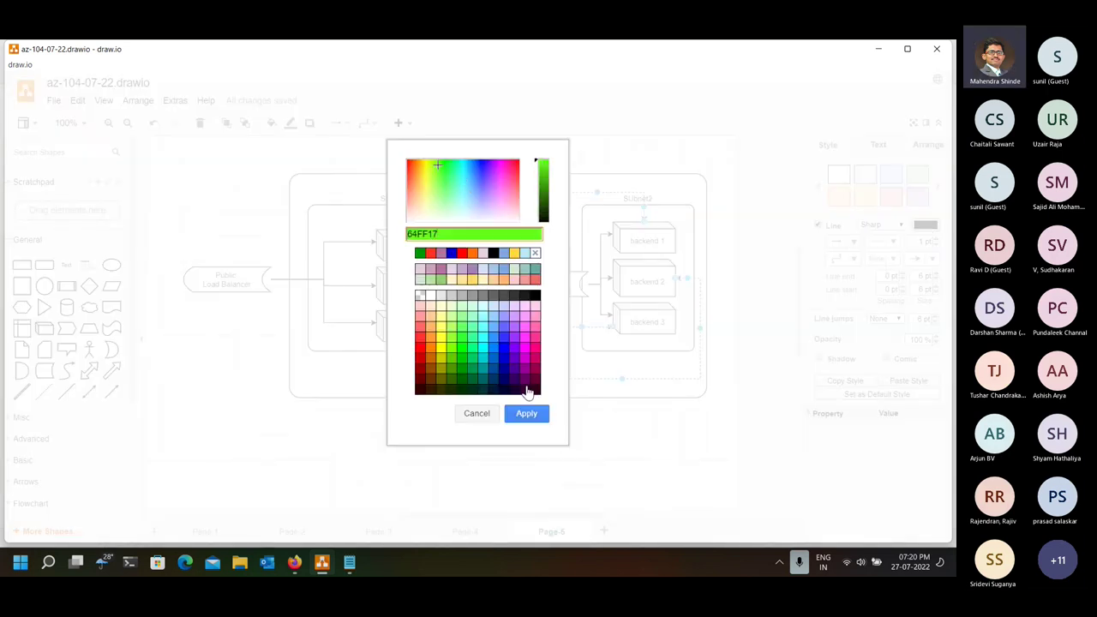
left_click(528, 414)
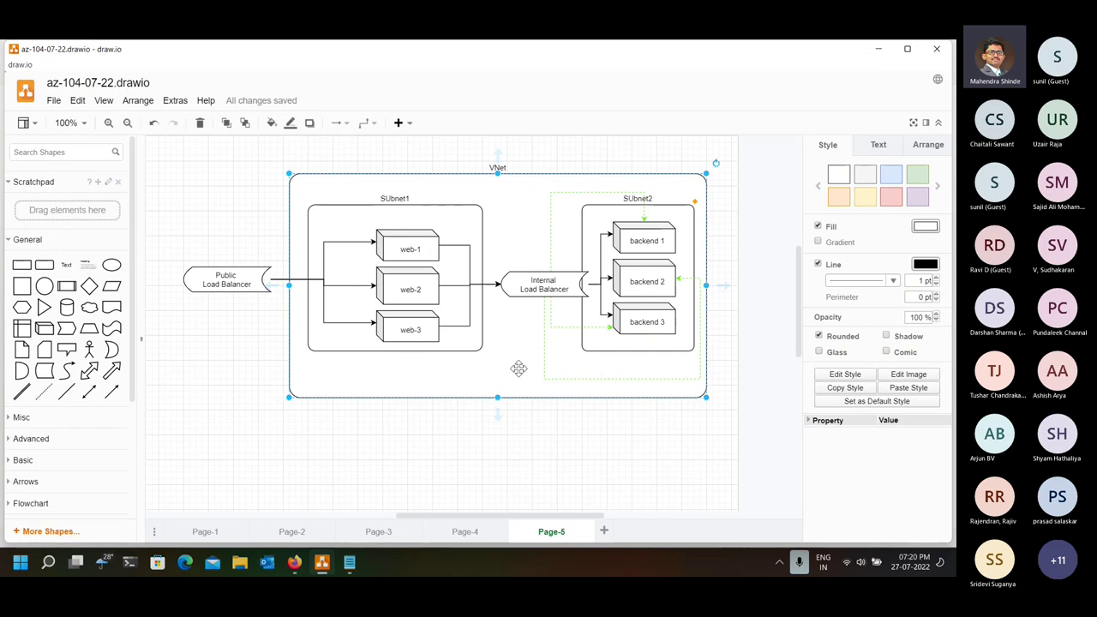
left_click(522, 287)
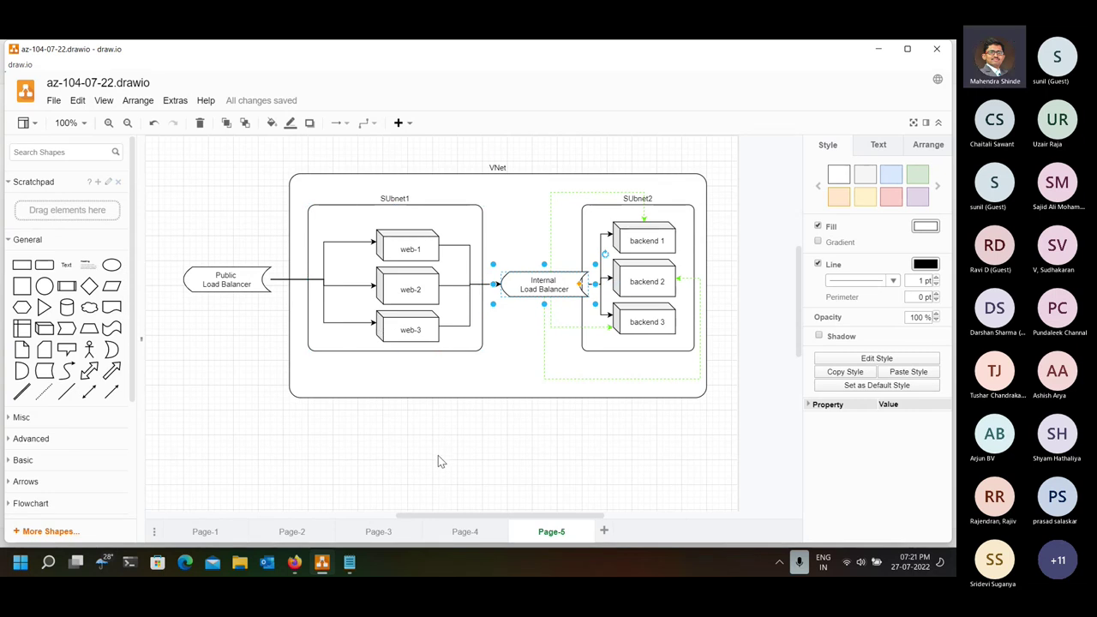
scroll(437, 419, "down", 3)
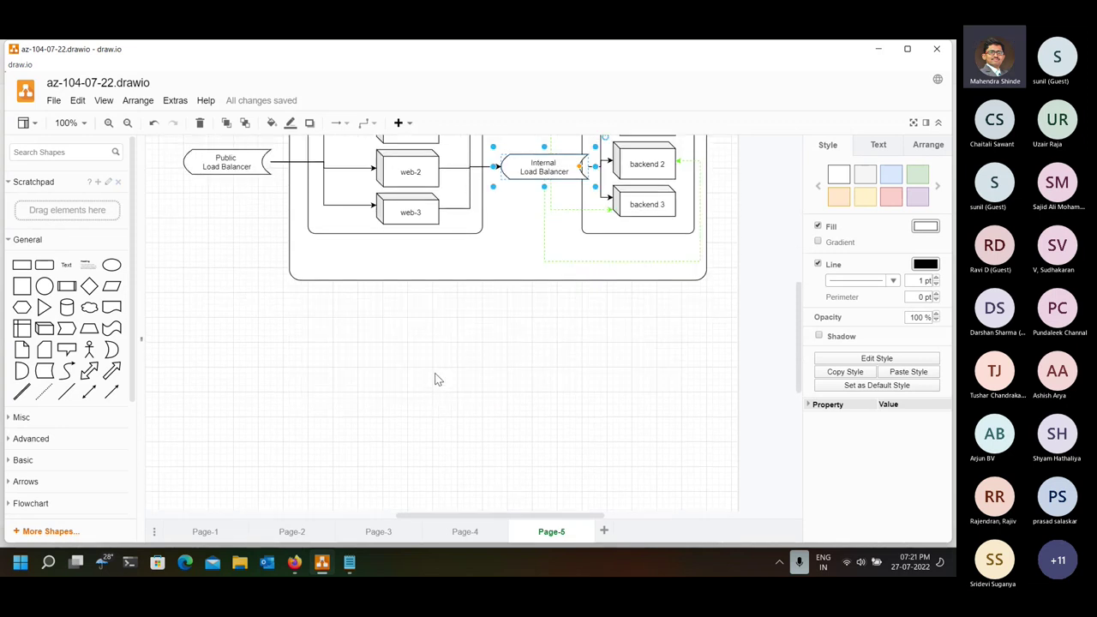
scroll(435, 379, "up", 4)
scroll(437, 374, "down", 4)
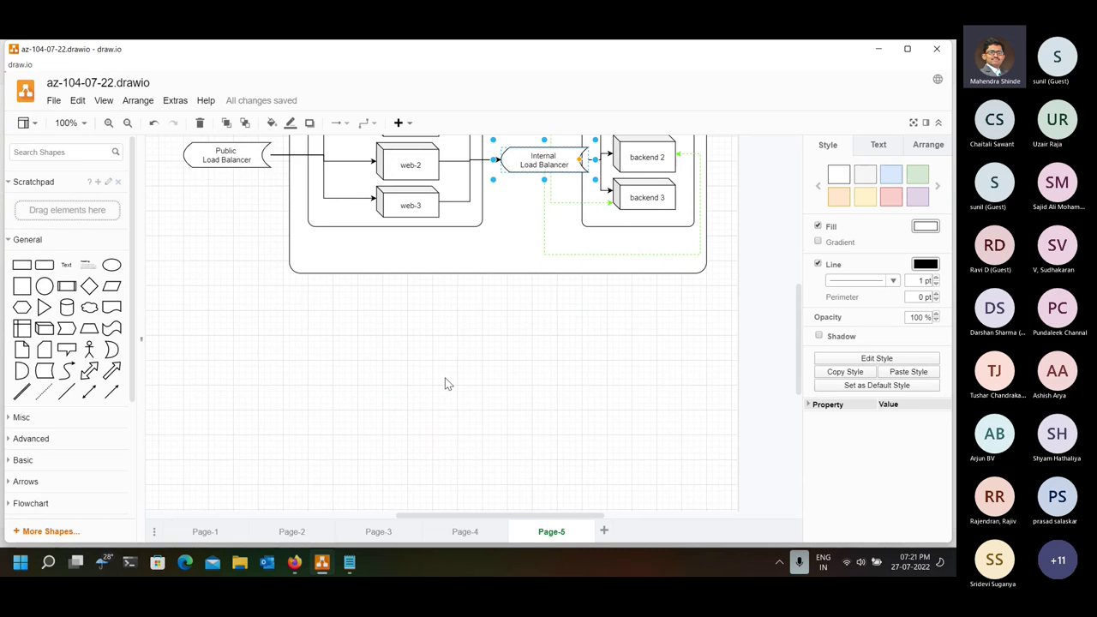
left_click(45, 265)
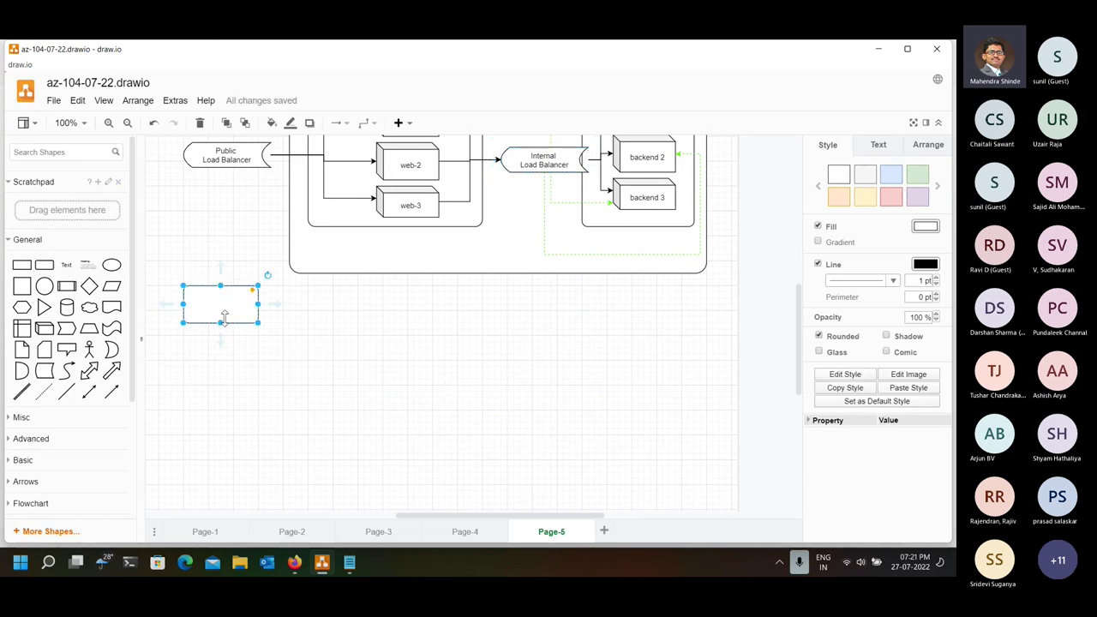
key("Delete")
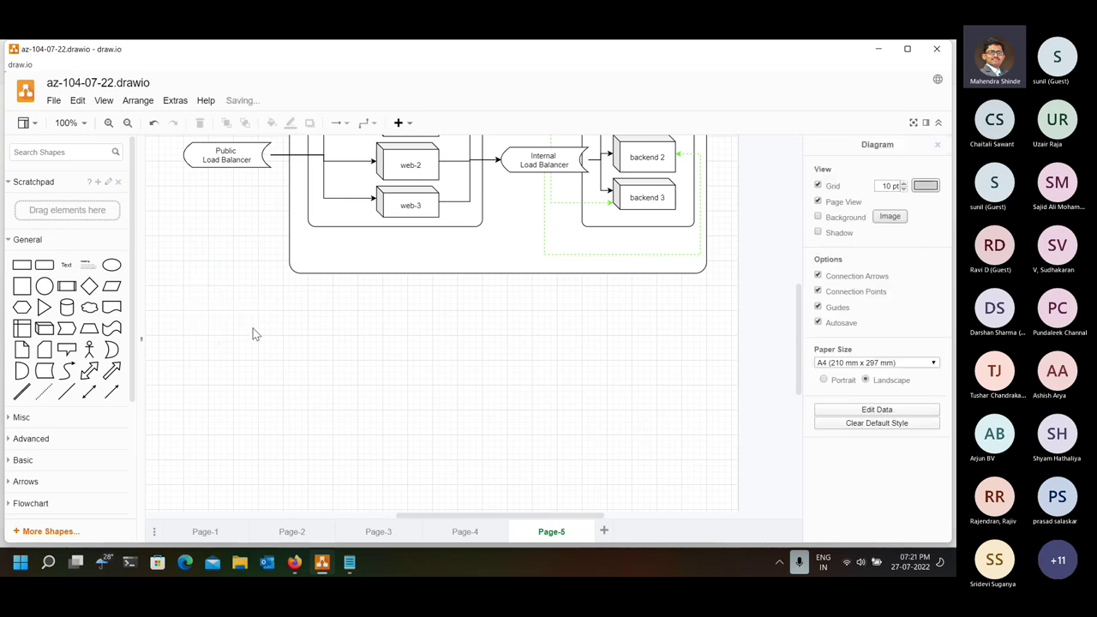
- Duplicate the entire diagram, including the VNet, both load balancers and all connectors, and place the copy directly below the original
scroll(335, 386, "up", 4)
left_click_drag(183, 221, 723, 503)
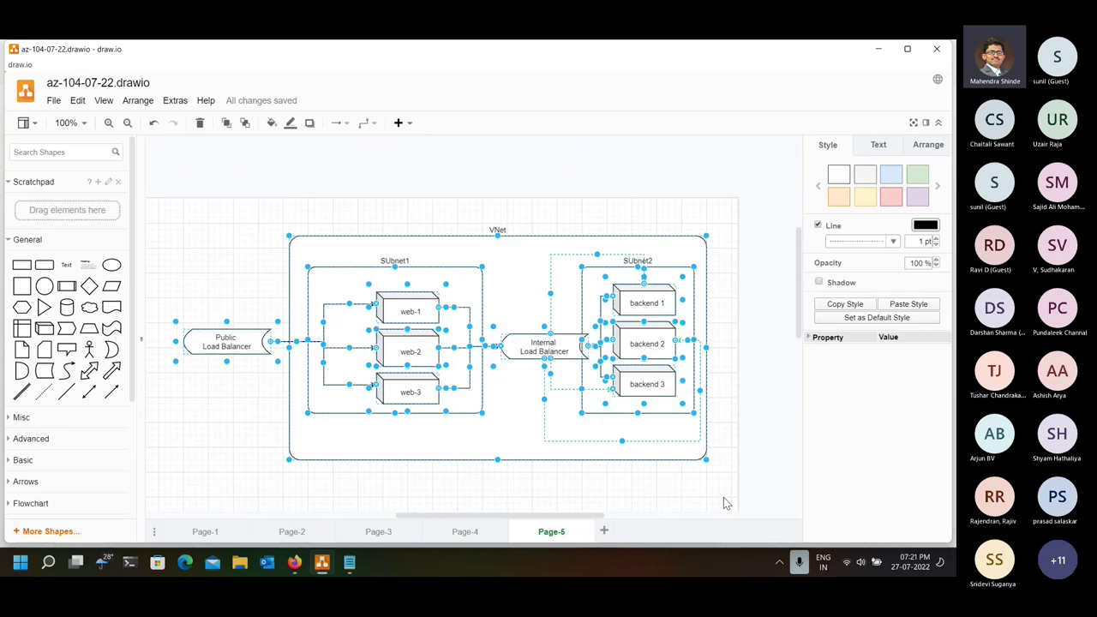
key("ctrl+d")
left_click_drag(528, 296, 529, 472)
left_click(436, 397)
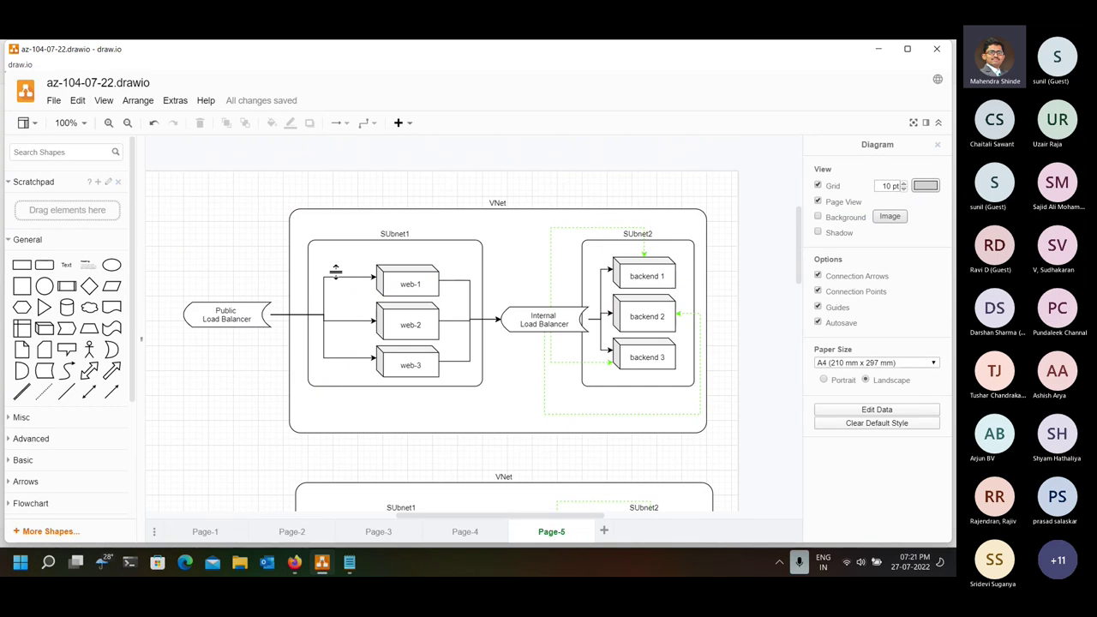
- Add a Data Storage shape to the left of the two VNets, label it Traffic Manager and size it to fit the label
scroll(351, 355, "down", 3)
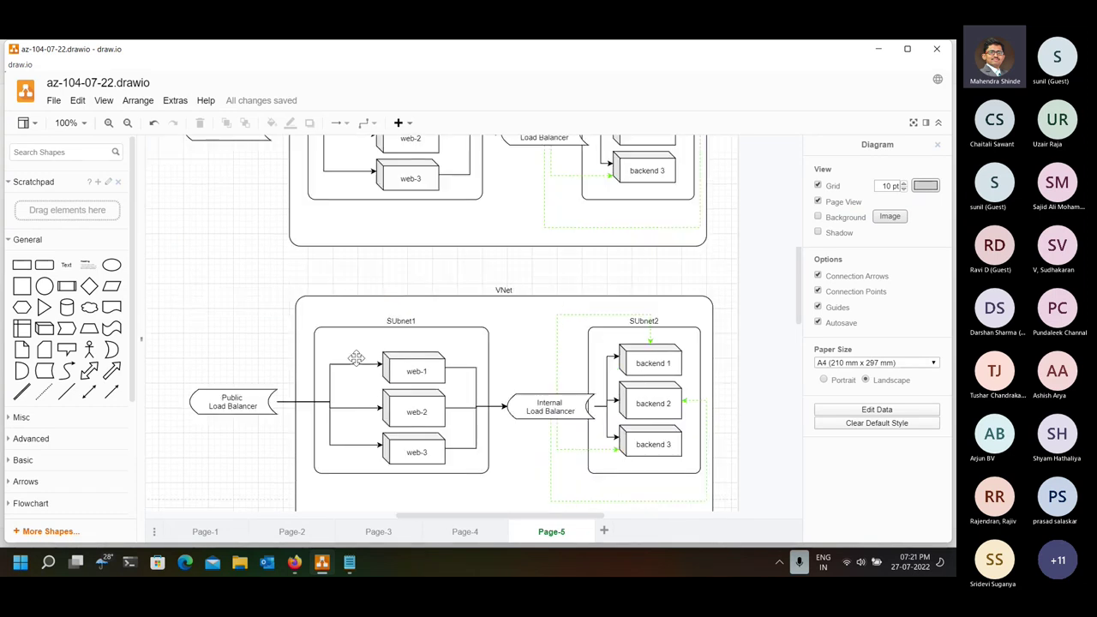
scroll(324, 445, "down", 2)
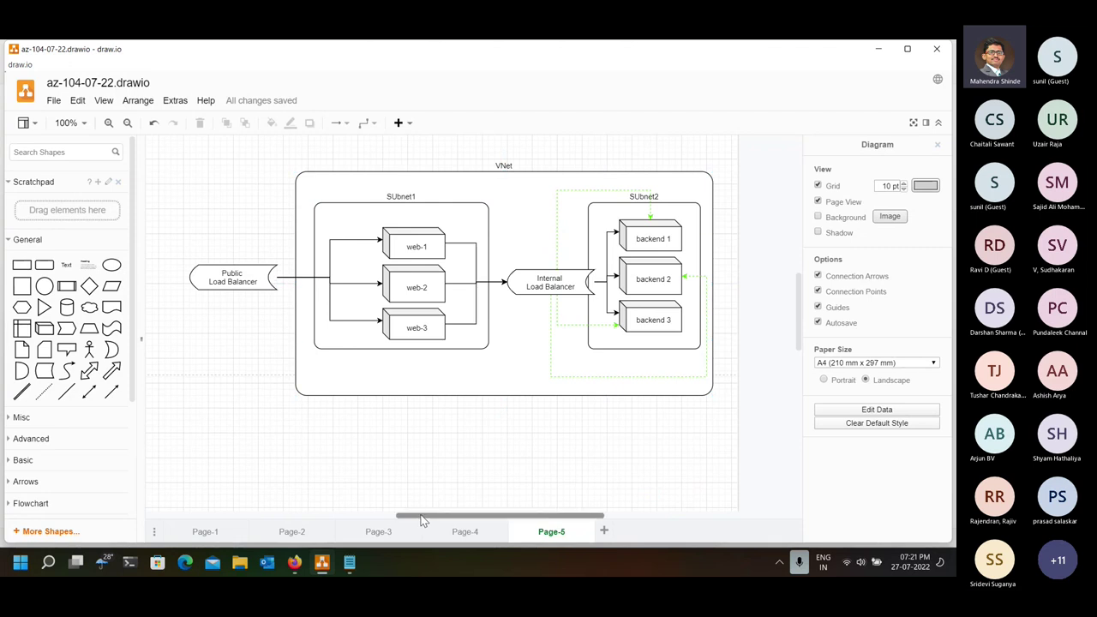
left_click_drag(424, 518, 387, 518)
scroll(484, 458, "down", 5)
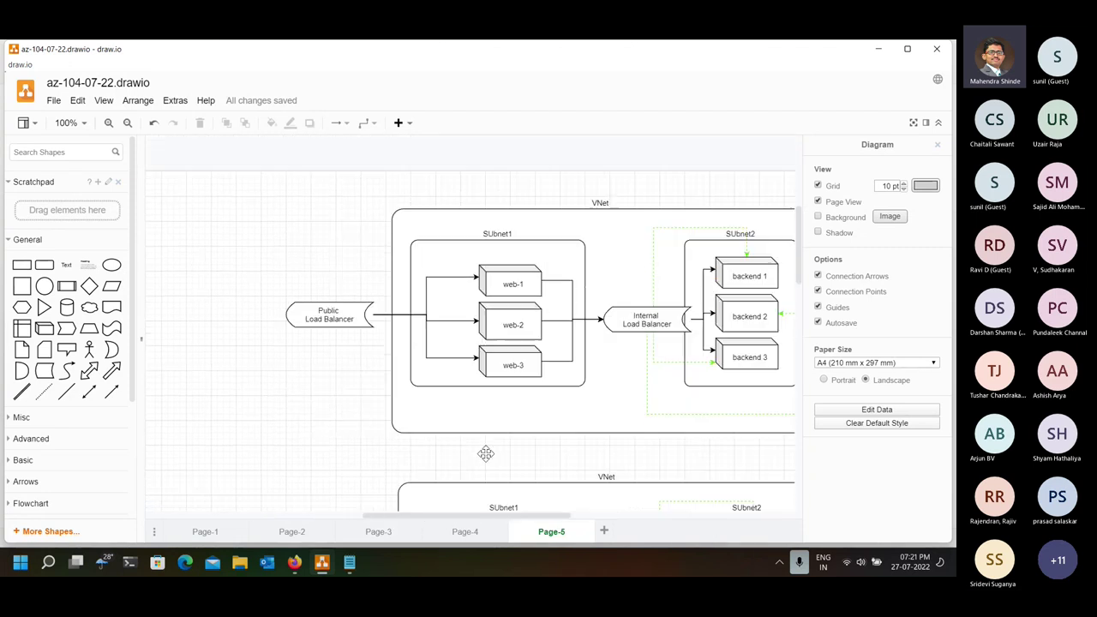
scroll(485, 458, "down", 2, "ctrl")
scroll(497, 446, "down", 3)
scroll(516, 420, "down", 1)
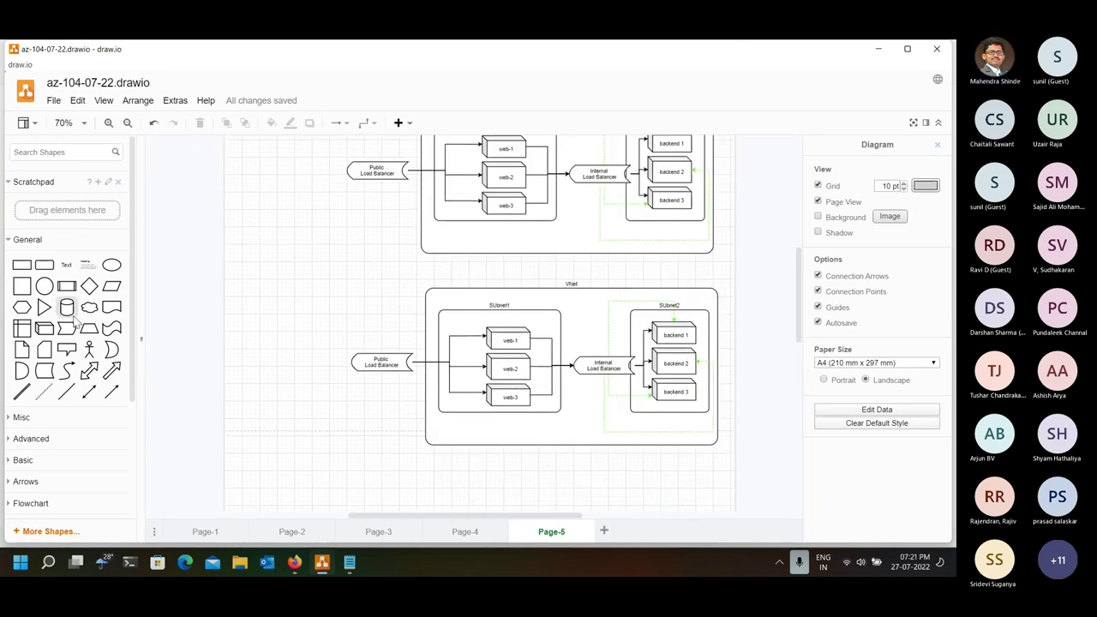
left_click(45, 370)
left_click_drag(355, 478, 274, 267)
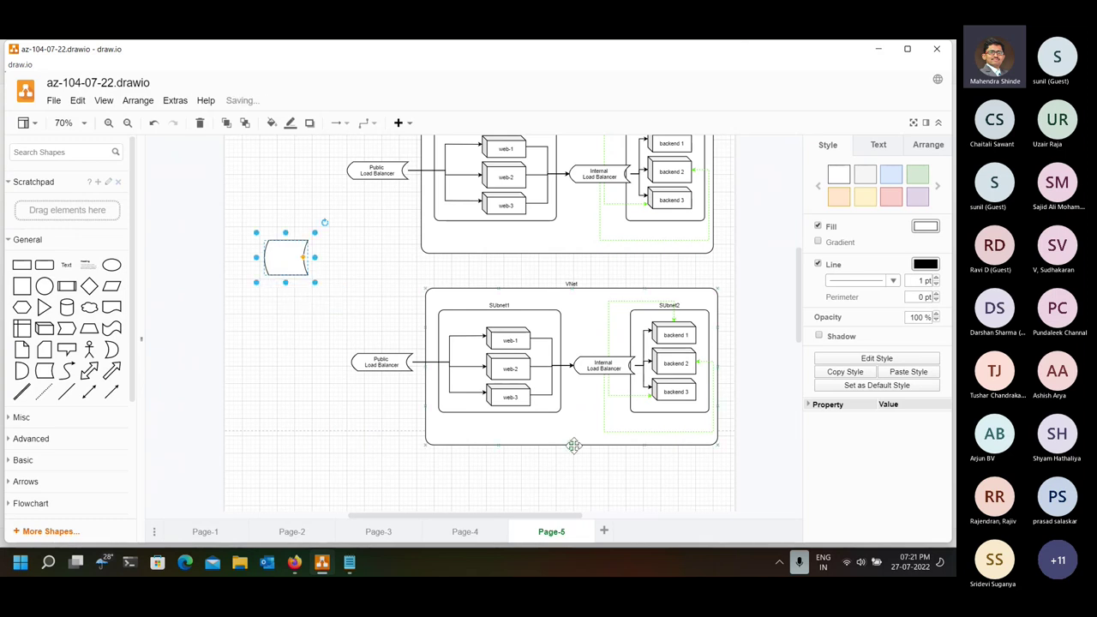
type("Traffic Manager")
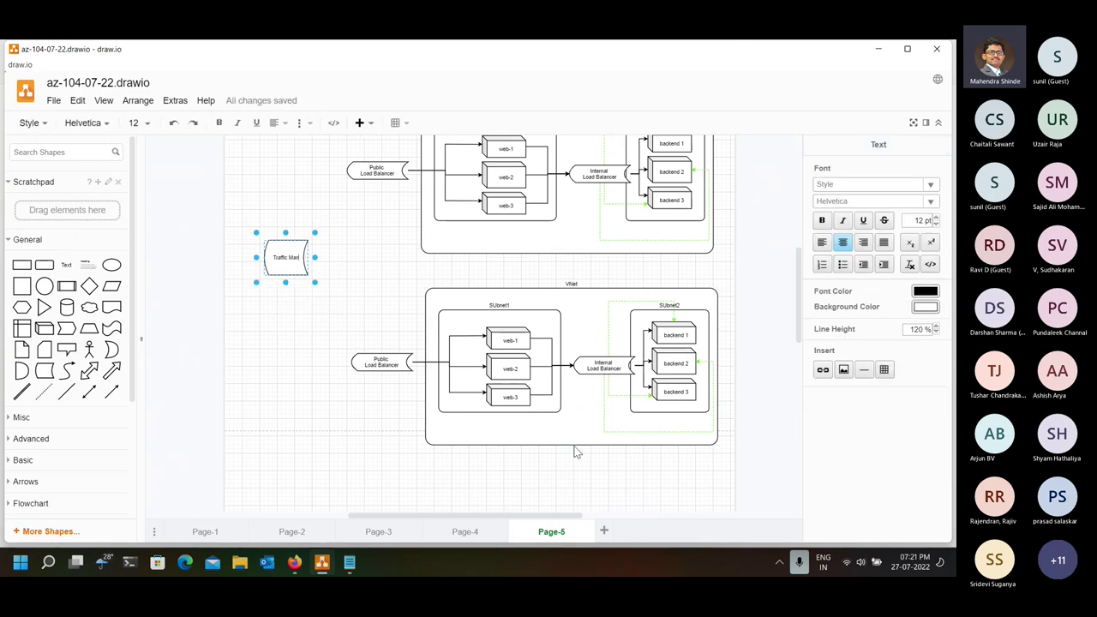
left_click(329, 282)
- Draw a connector from Traffic Manager to the upper Public Load Balancer and style it as a solid line in orange FFBA42
left_click(291, 251)
left_click_drag(317, 257, 342, 170)
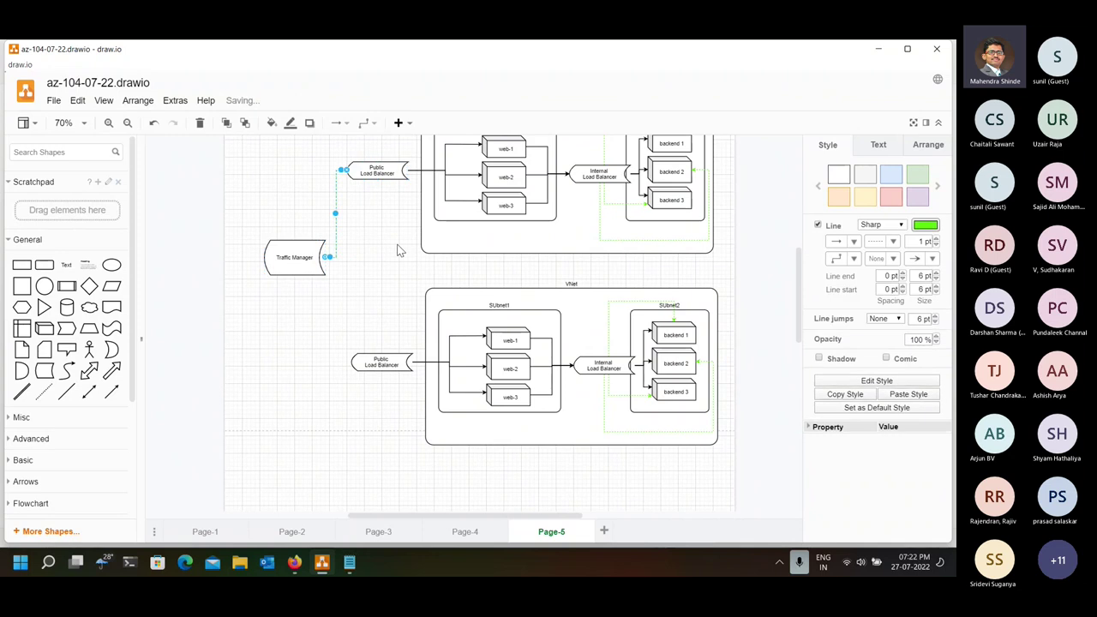
left_click(891, 243)
left_click(880, 255)
left_click(933, 225)
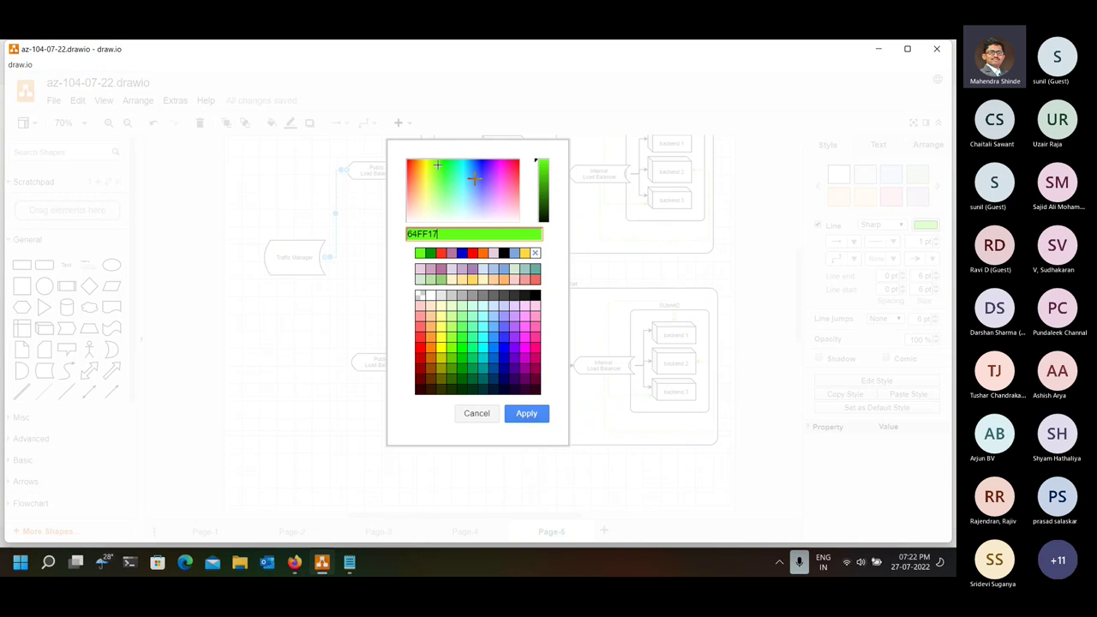
left_click(418, 175)
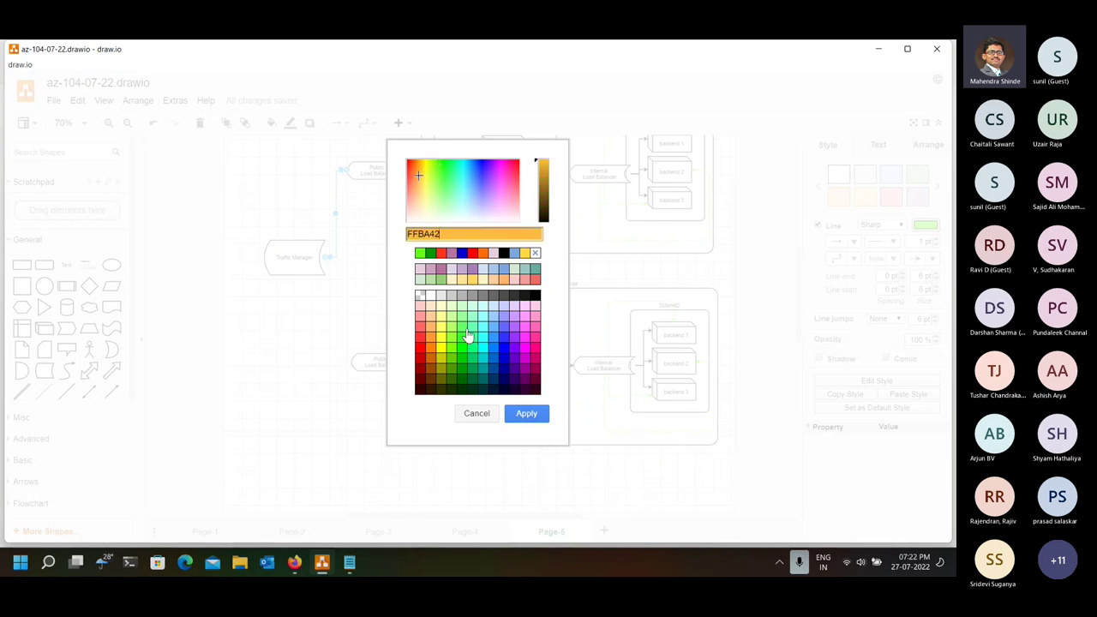
left_click(524, 415)
left_click(344, 216)
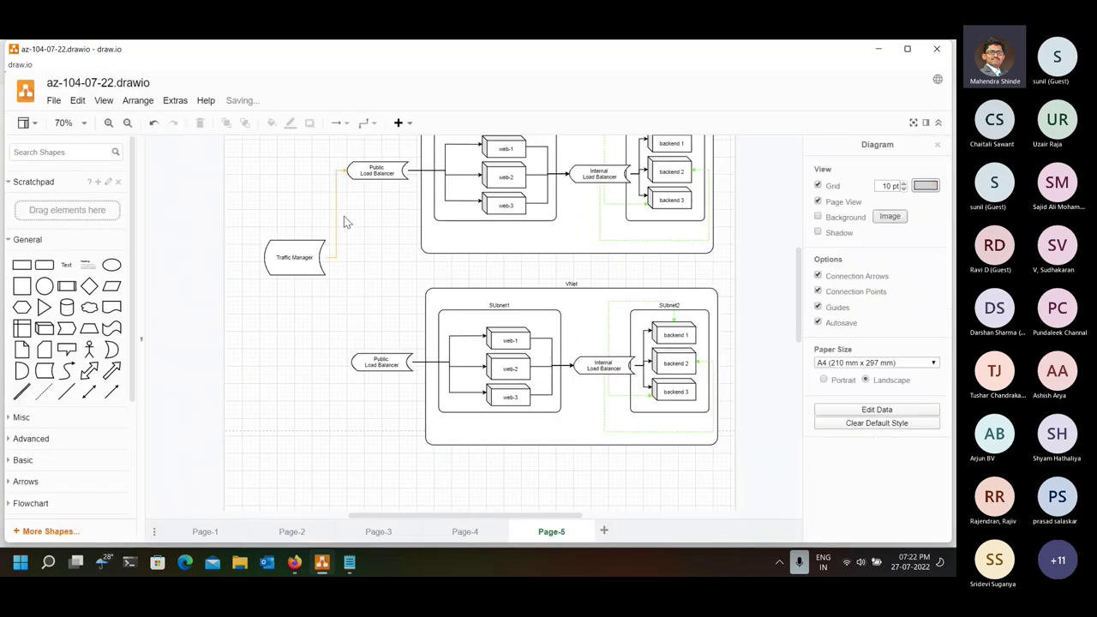
- Label the orange connector from Traffic Manager to the upper Public Load Balancer as From Asia
left_click(338, 216)
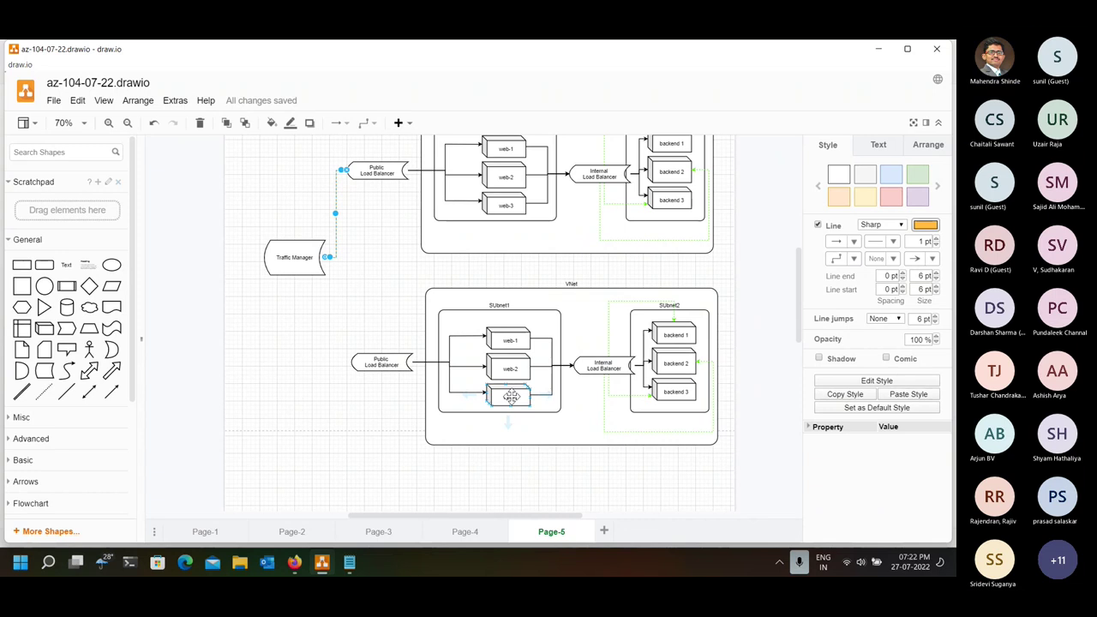
key("F2")
type("From Azure")
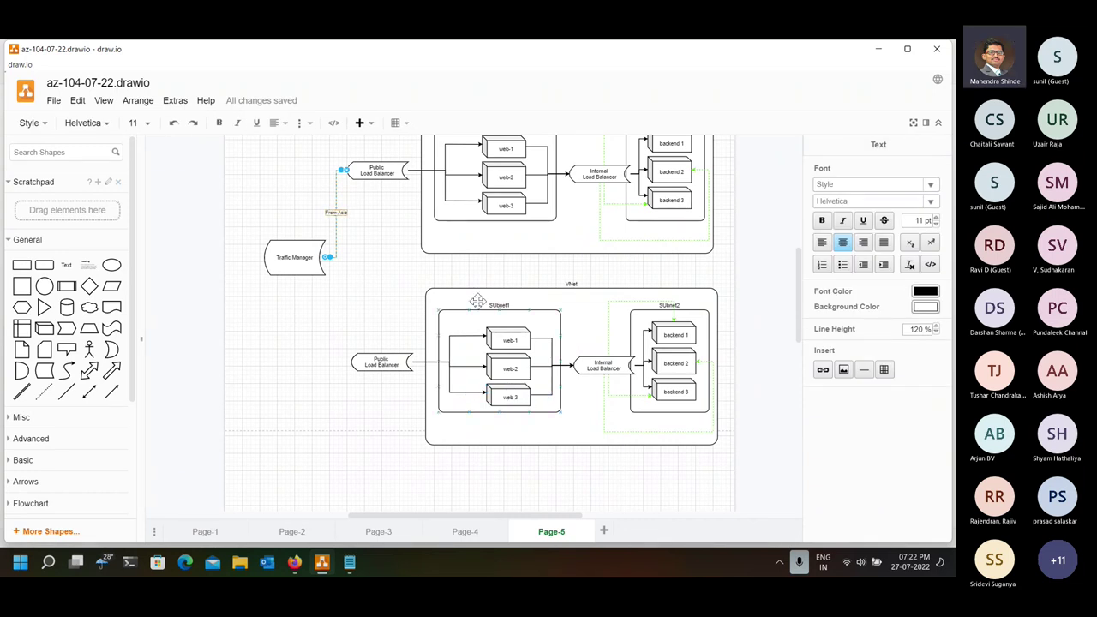
left_click(366, 288)
- Connect Traffic Manager to the lower Public Load Balancer and label the connector To Rest of World
left_click(291, 262)
left_click_drag(298, 300, 350, 361)
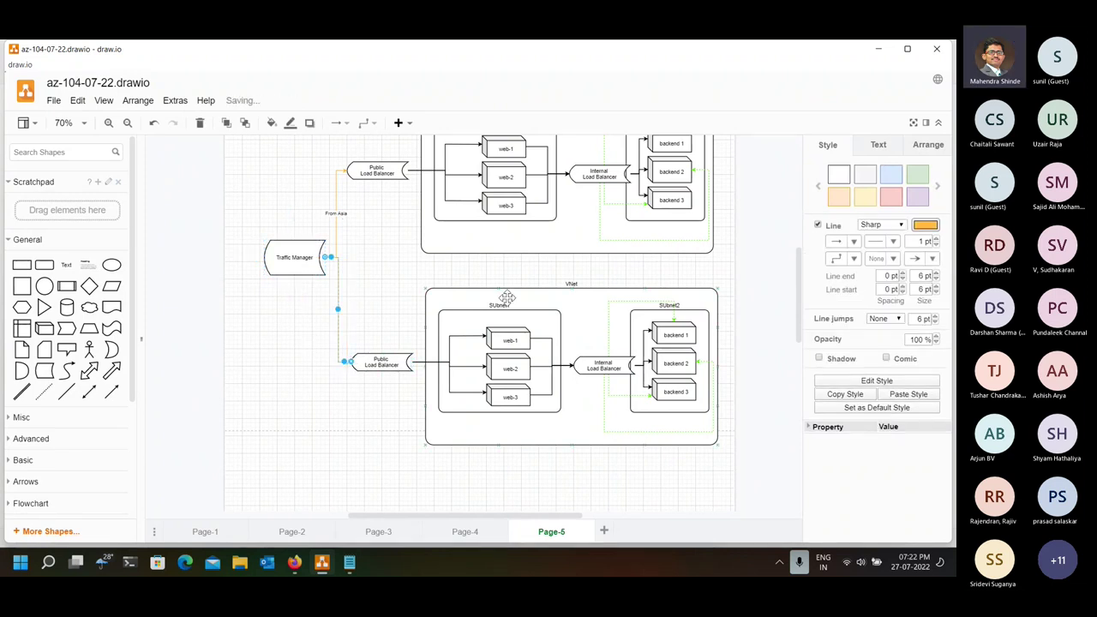
type("To Reg")
type("t of World")
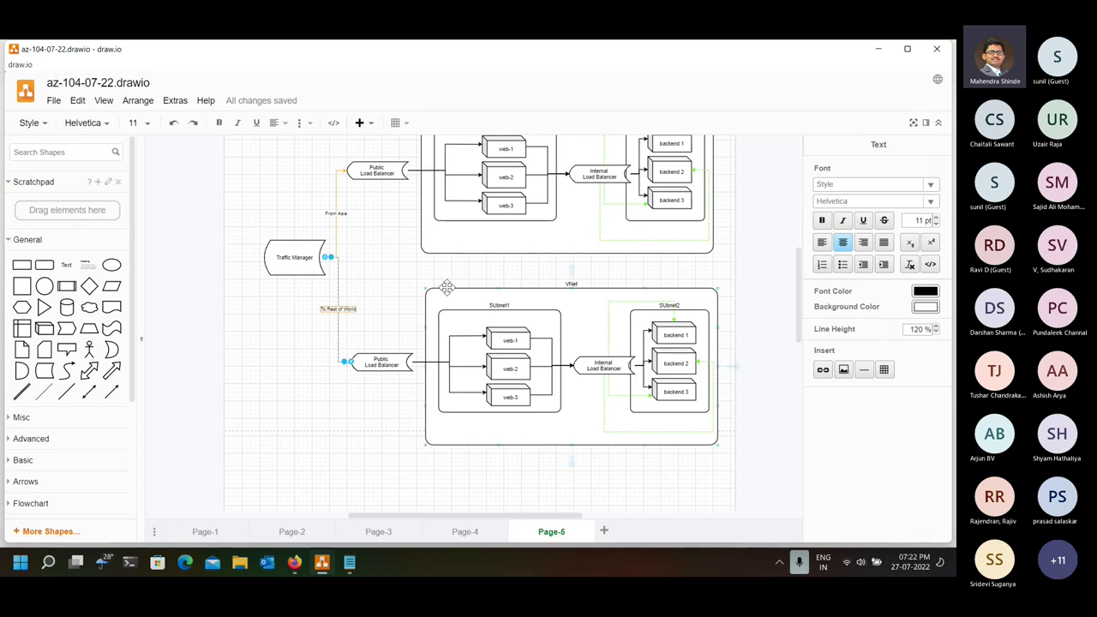
left_click(418, 315)
- Examine how Traffic Manager routes to the public load balancers of the two VNets
scroll(406, 267, "up", 2, "ctrl")
scroll(405, 266, "up", 1, "ctrl")
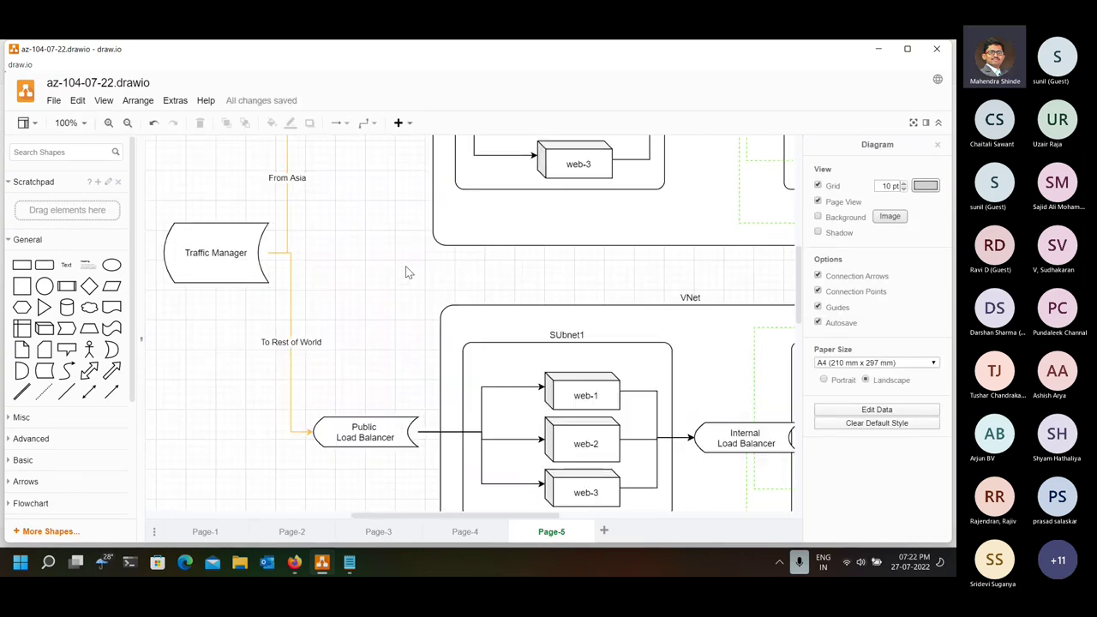
scroll(405, 266, "up", 2)
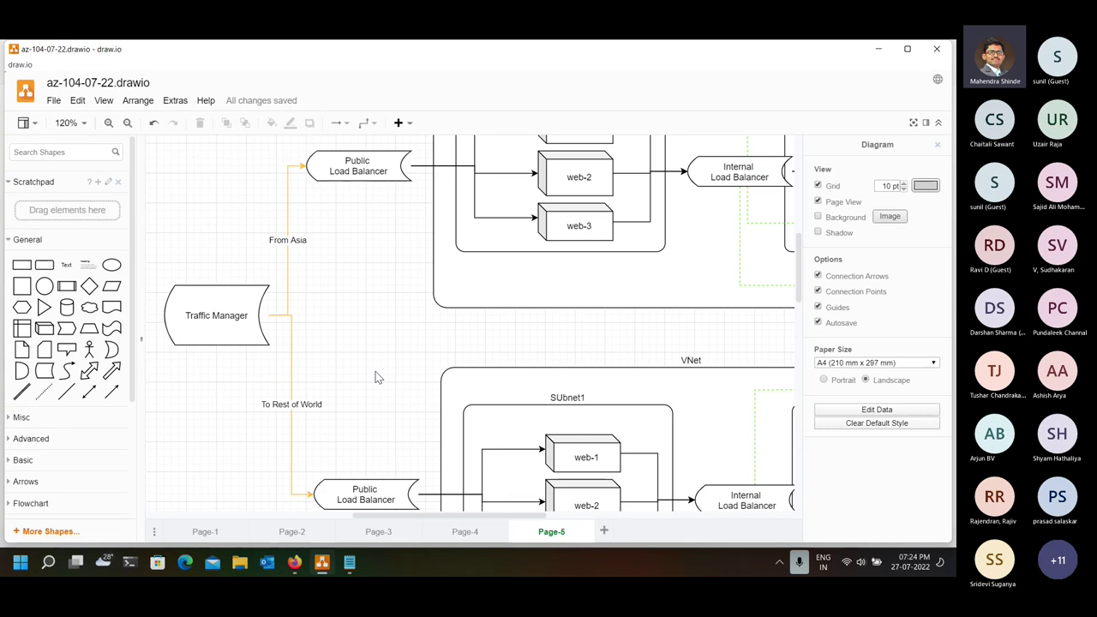
scroll(443, 373, "down", 2)
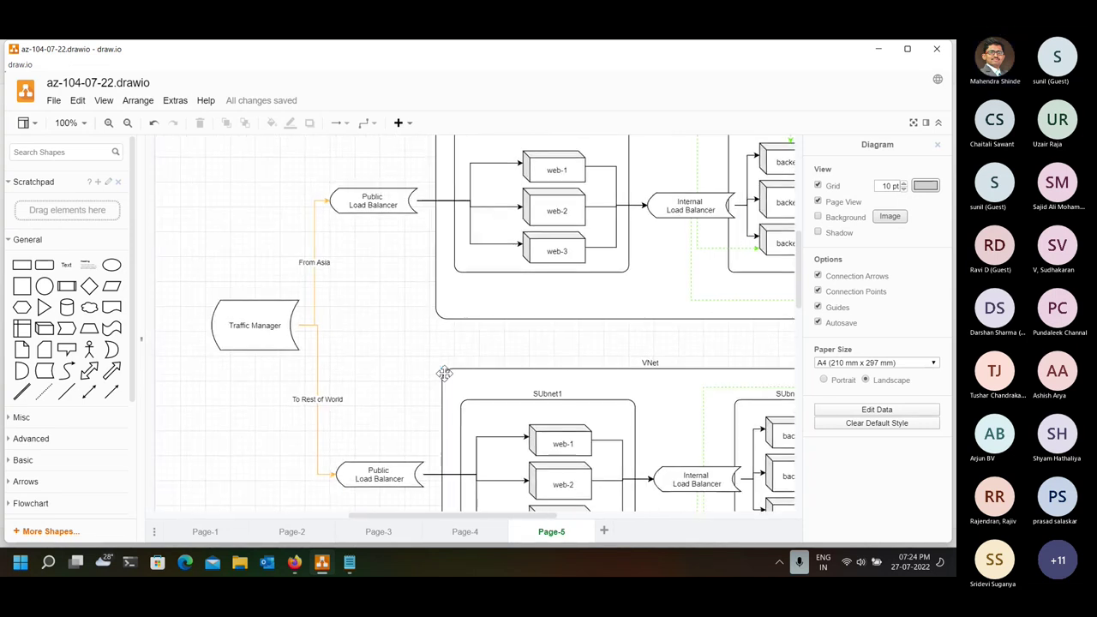
scroll(503, 349, "down", 1)
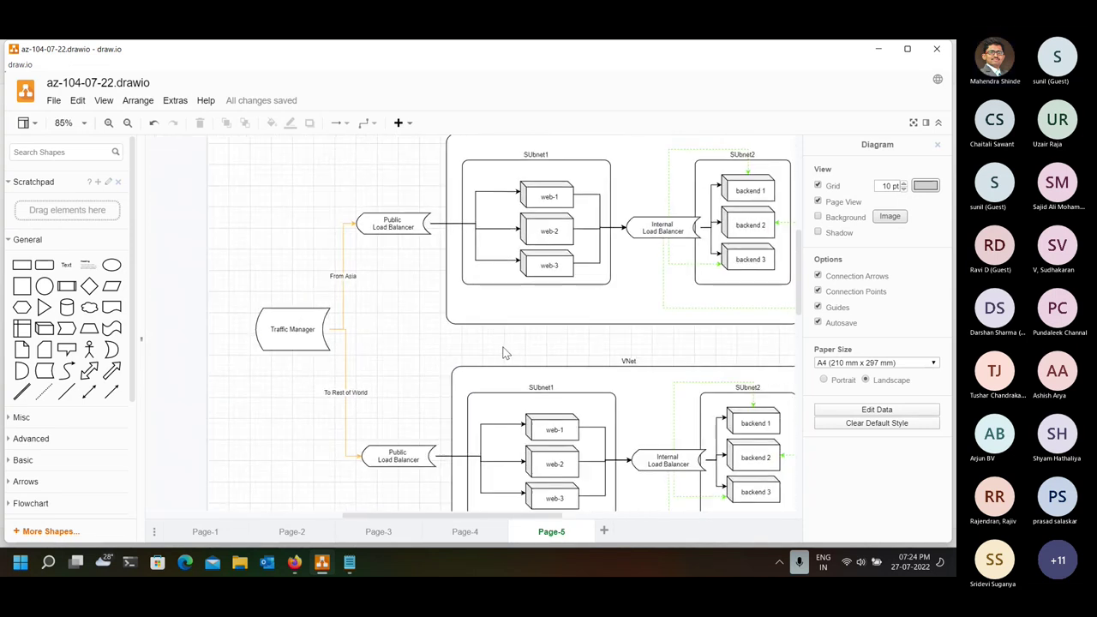
scroll(394, 355, "up", 2)
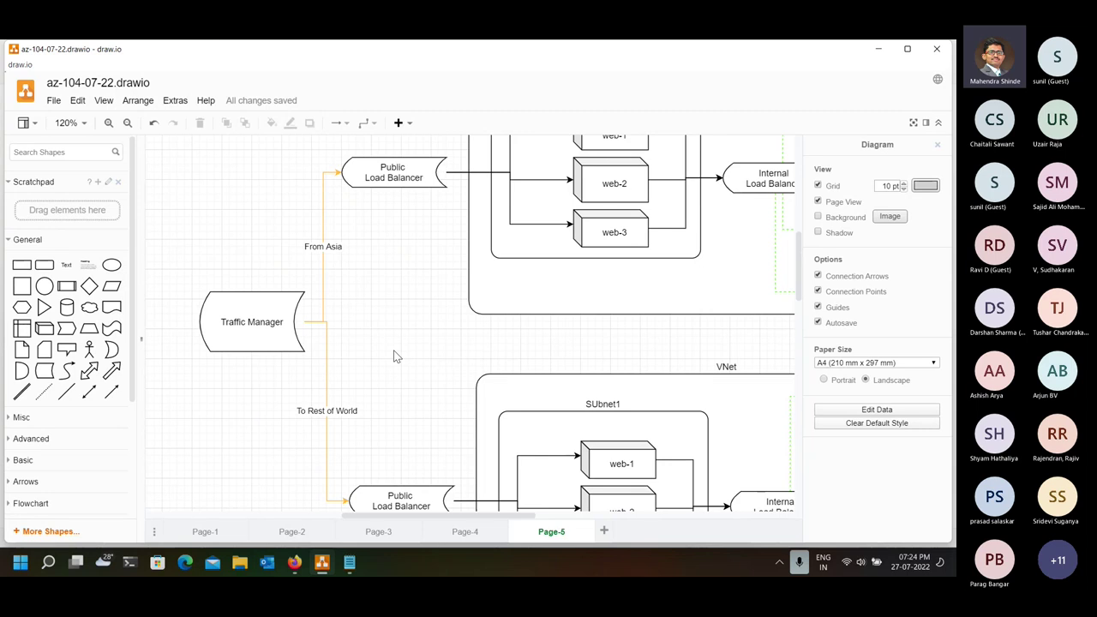
scroll(393, 350, "down", 3)
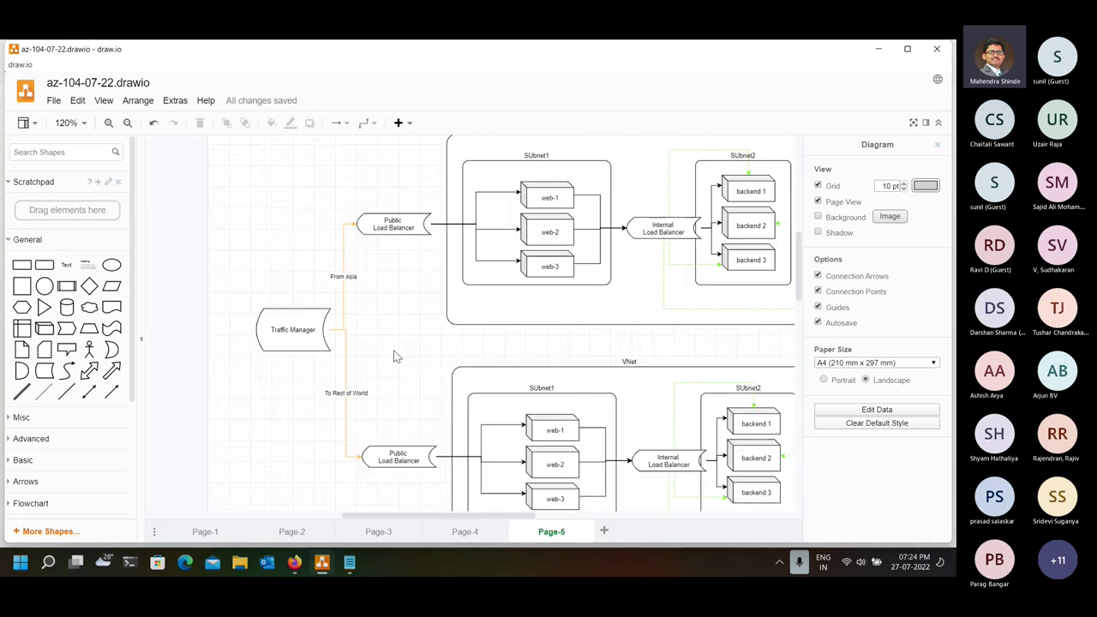
scroll(394, 356, "up", 1)
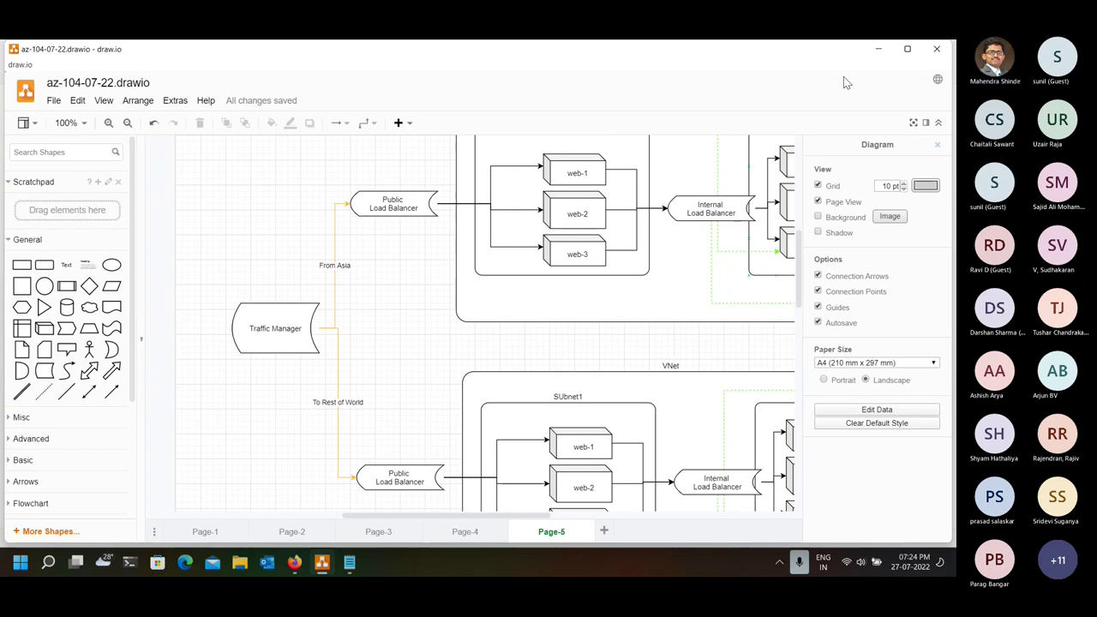
- Switch to the Notepad notes and add an indented line "Security: Azure firwall" below the Load Balancer line
left_click(877, 49)
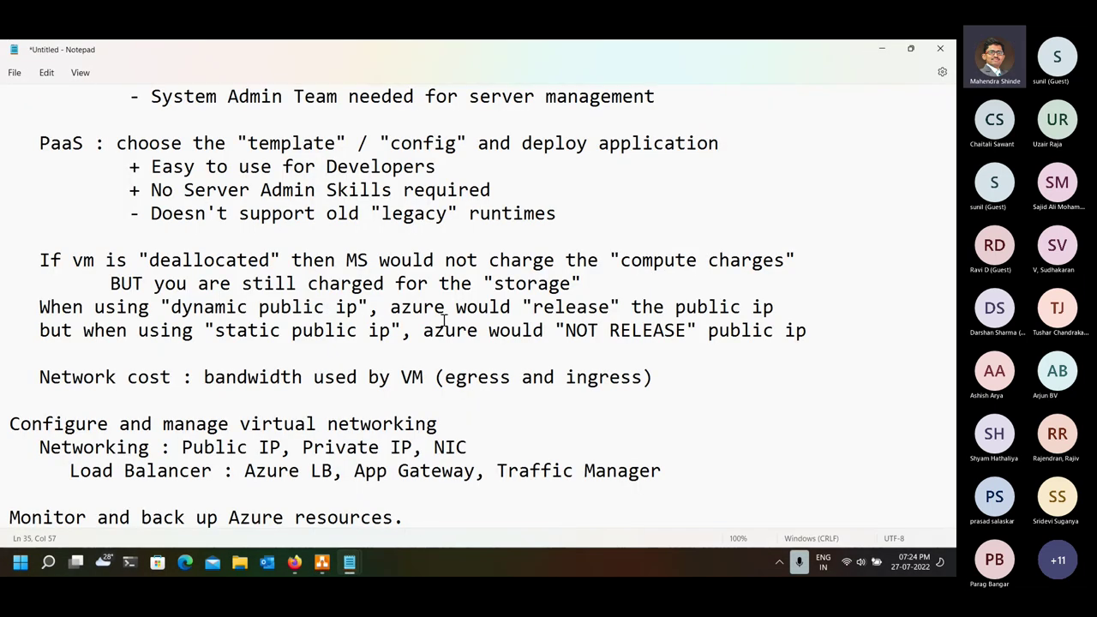
left_click(695, 466)
key("Return")
key("Tab")
key("Tab")
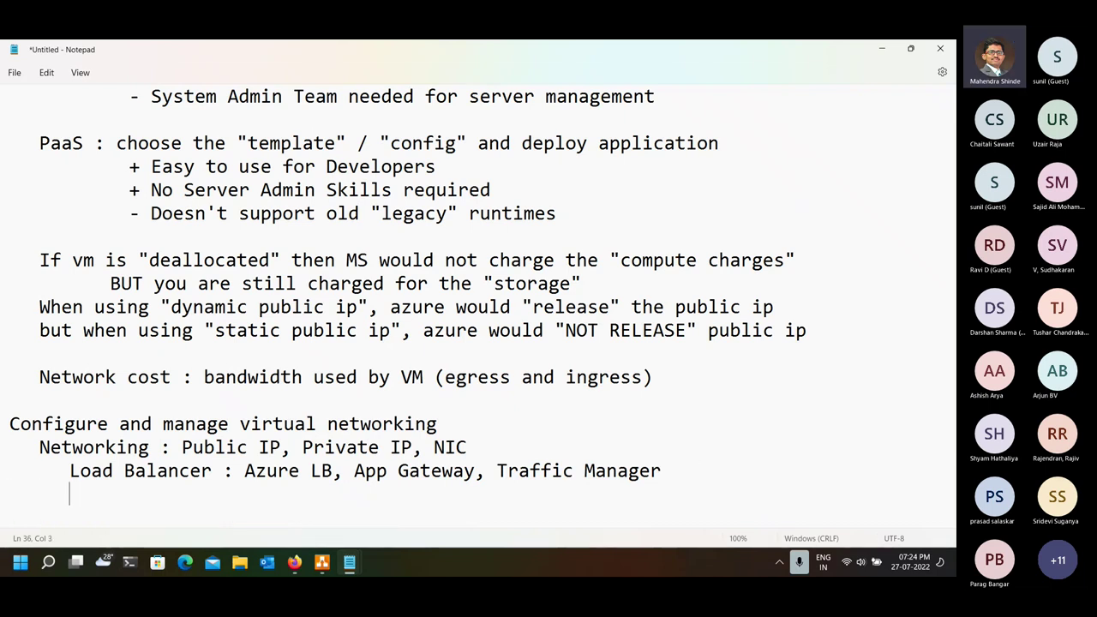
type("Security: ")
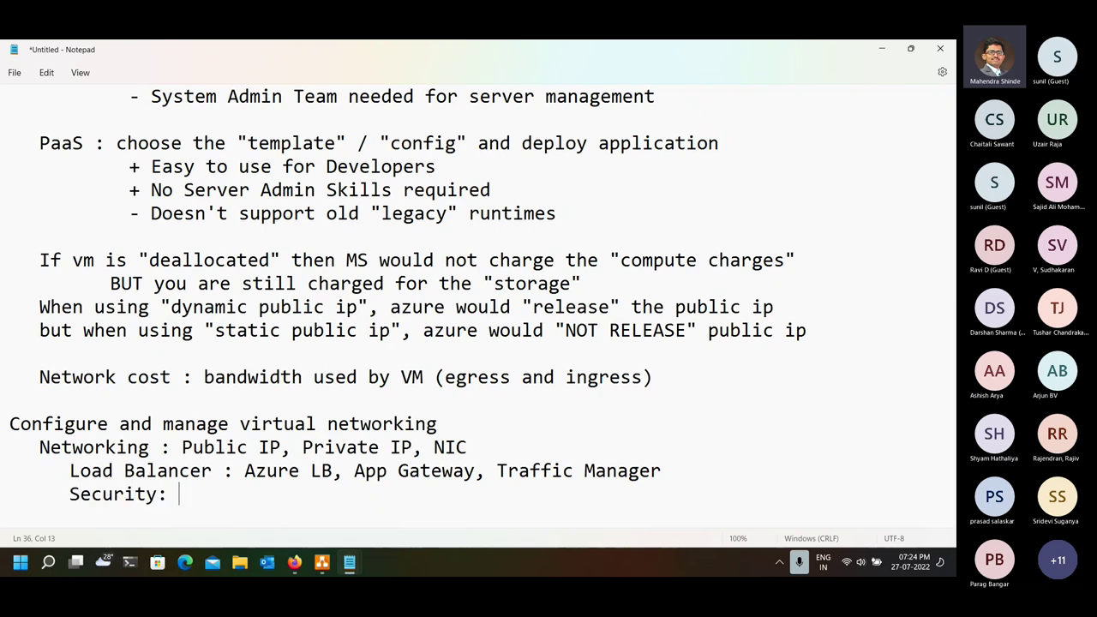
type("Azure firwall")
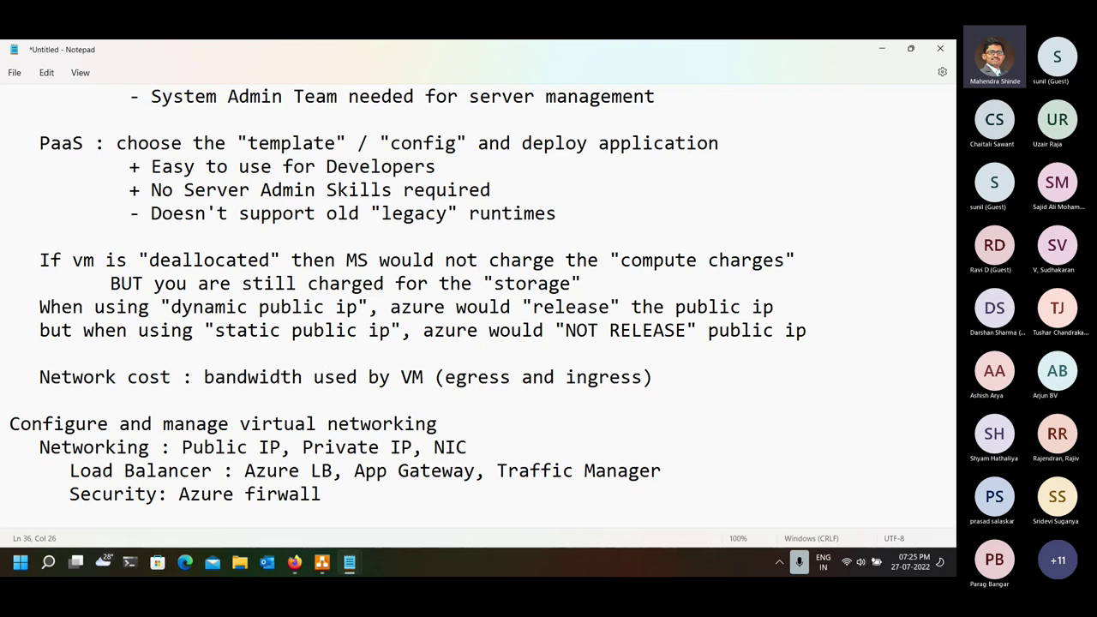
scroll(407, 307, "down", 1)
type(",")
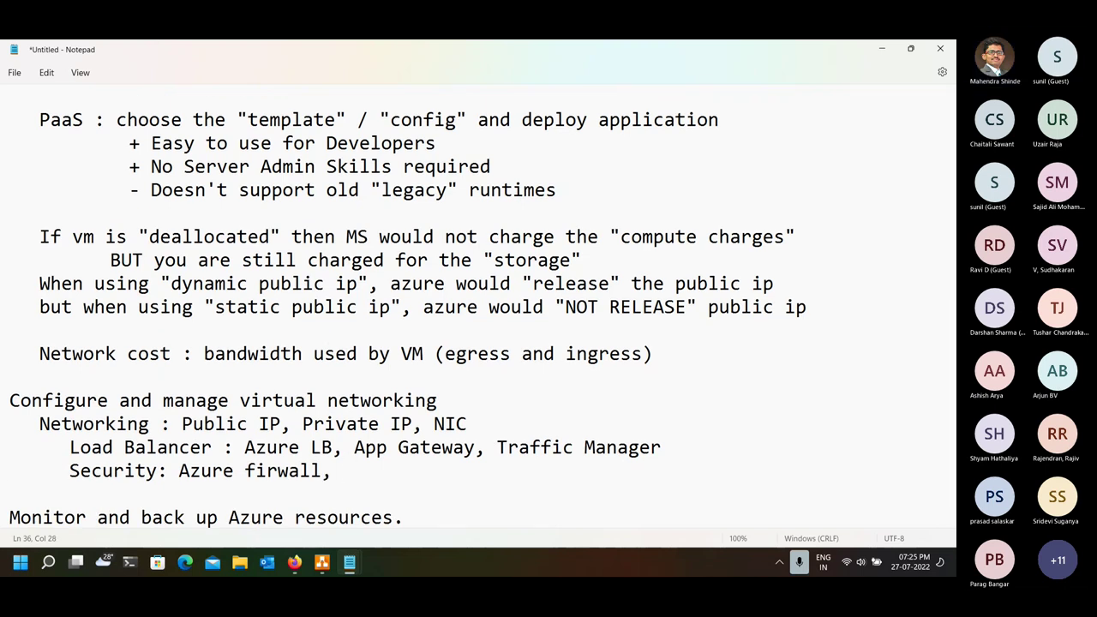
key("BackSpace")
key("BackSpace")
key("Down")
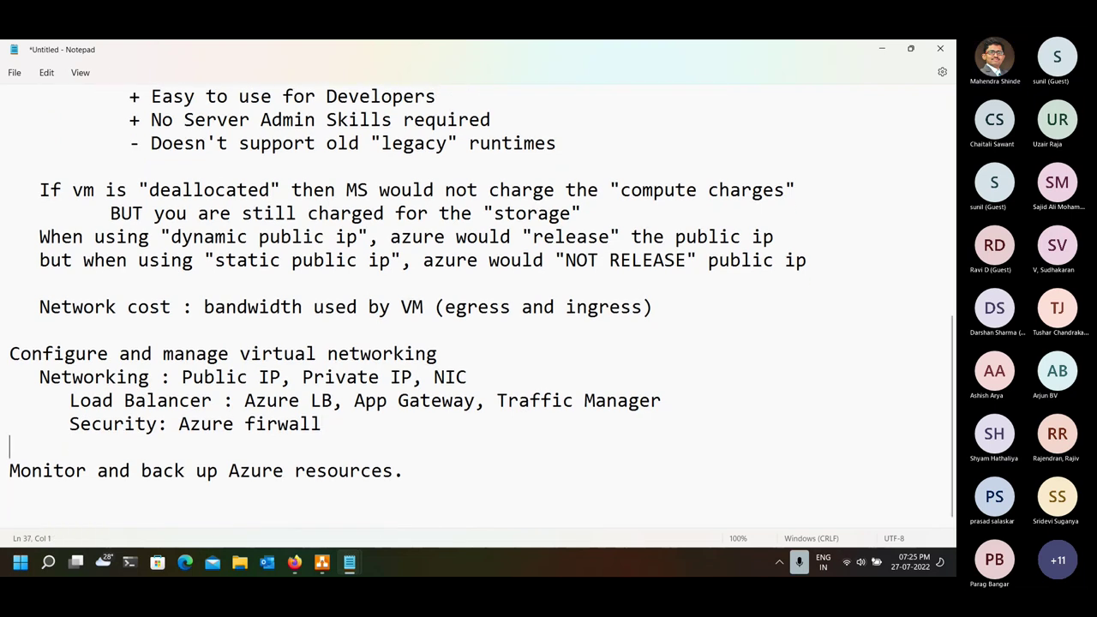